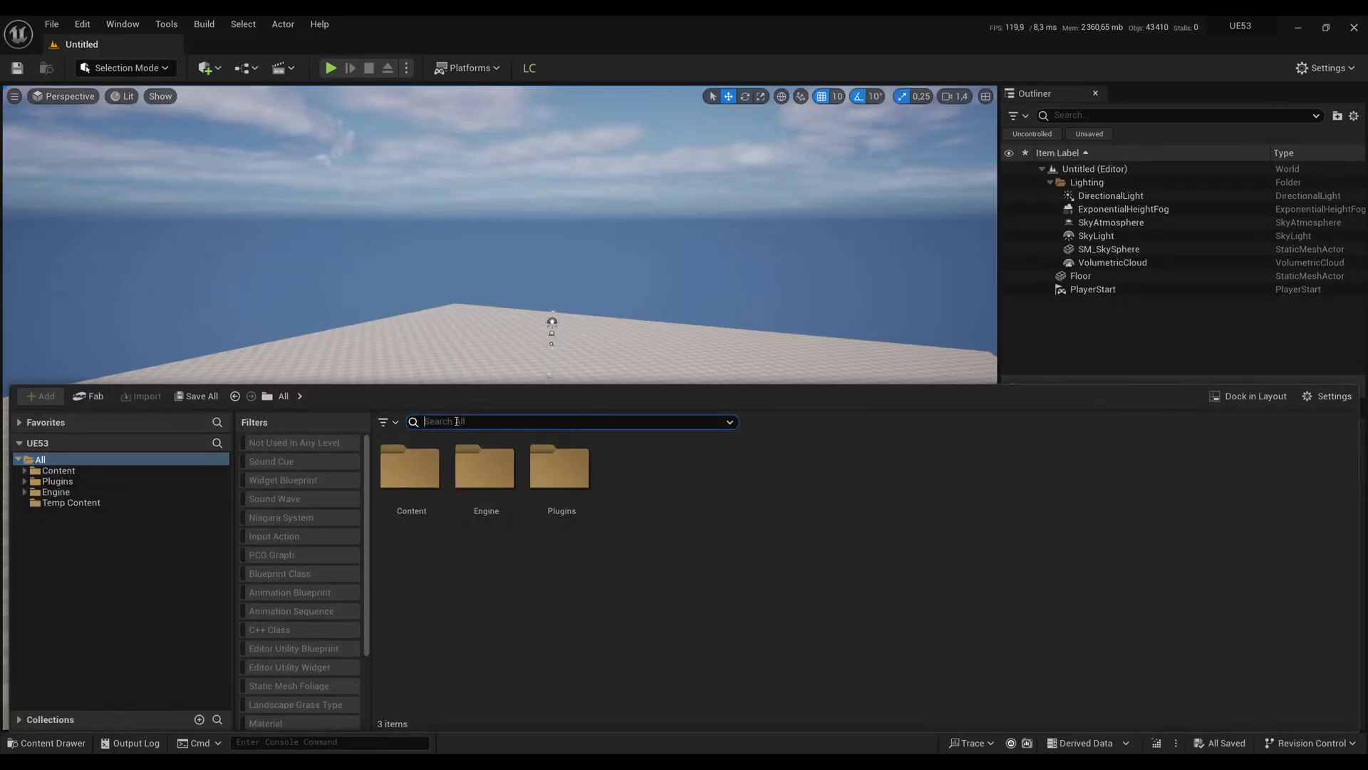
Search all content for "building", place a Building actor on the level's floor and generate it
type("ing")
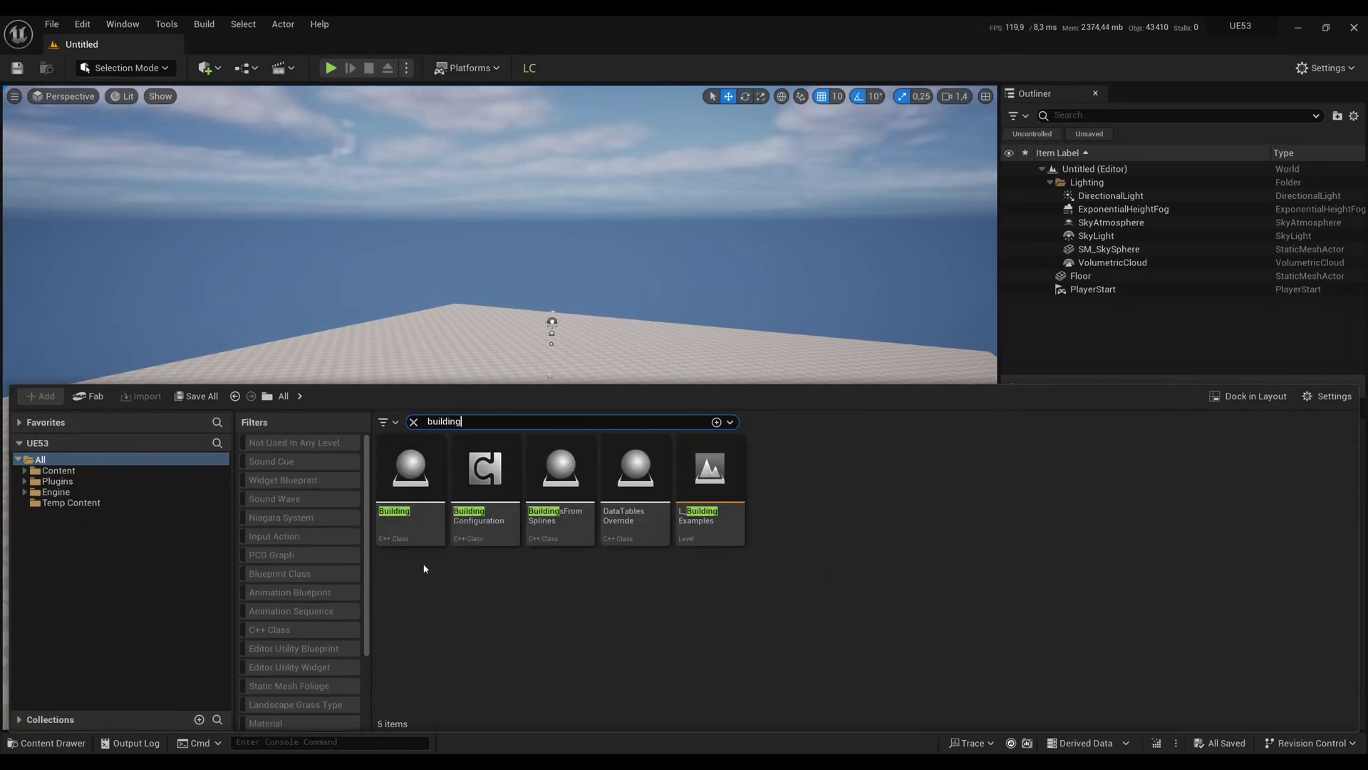
left_click_drag(411, 492, 465, 422)
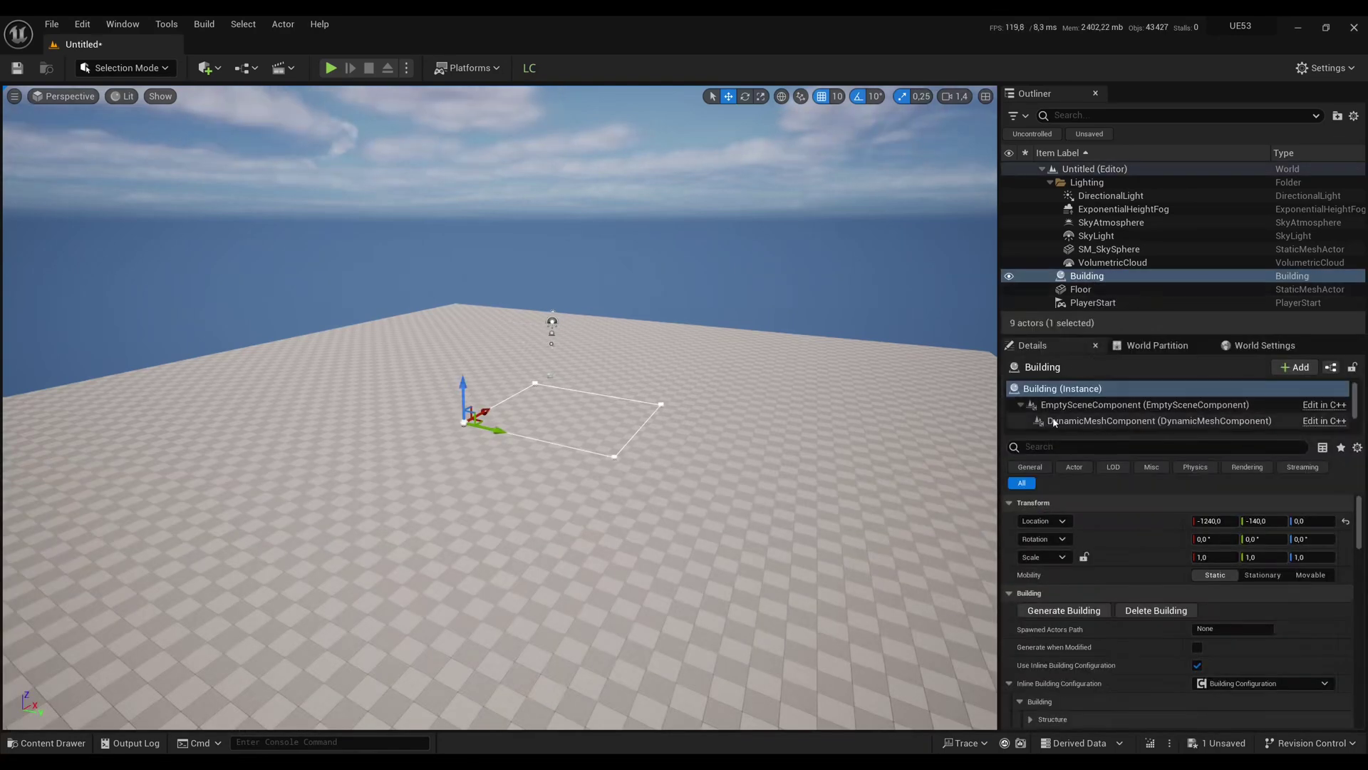
left_click(645, 417)
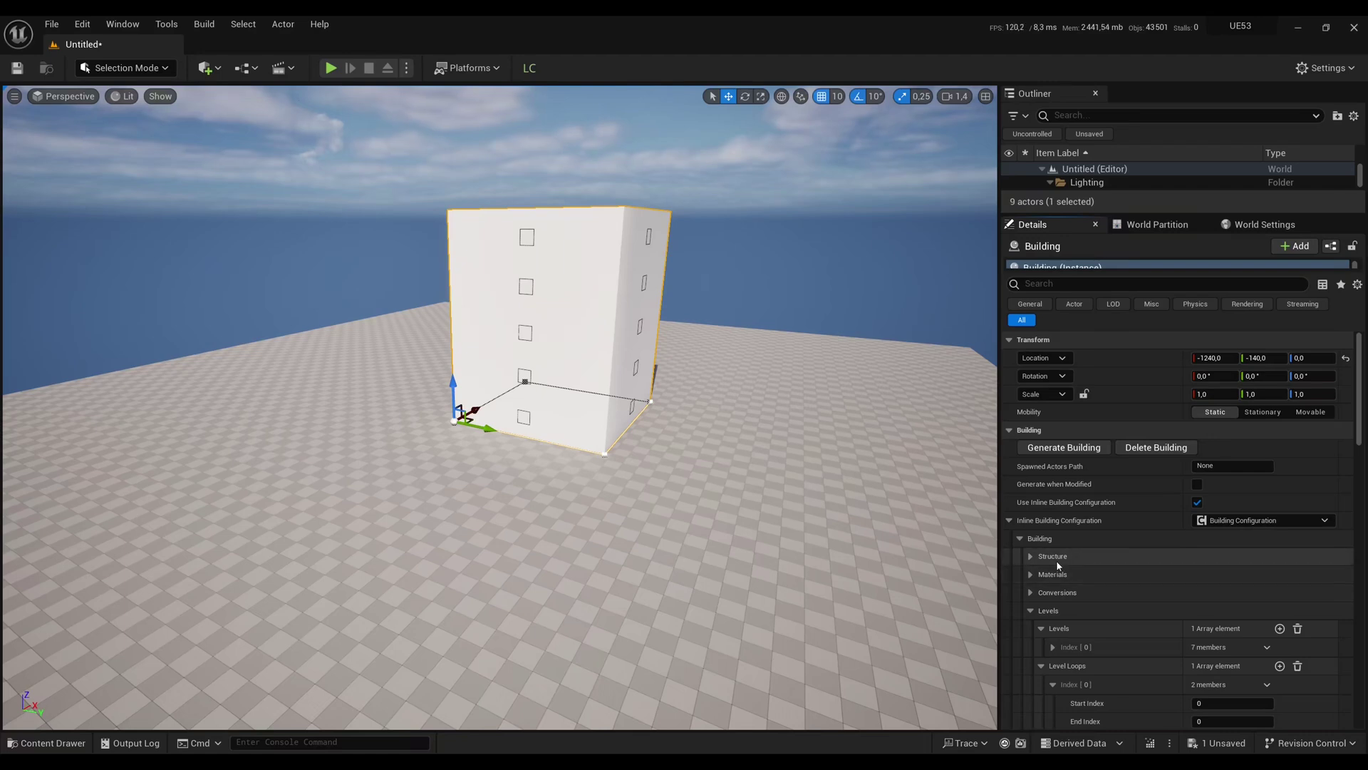
Turn off the inline building configuration, assign the BCFG_Castle configuration class and generate the building
left_click(1197, 503)
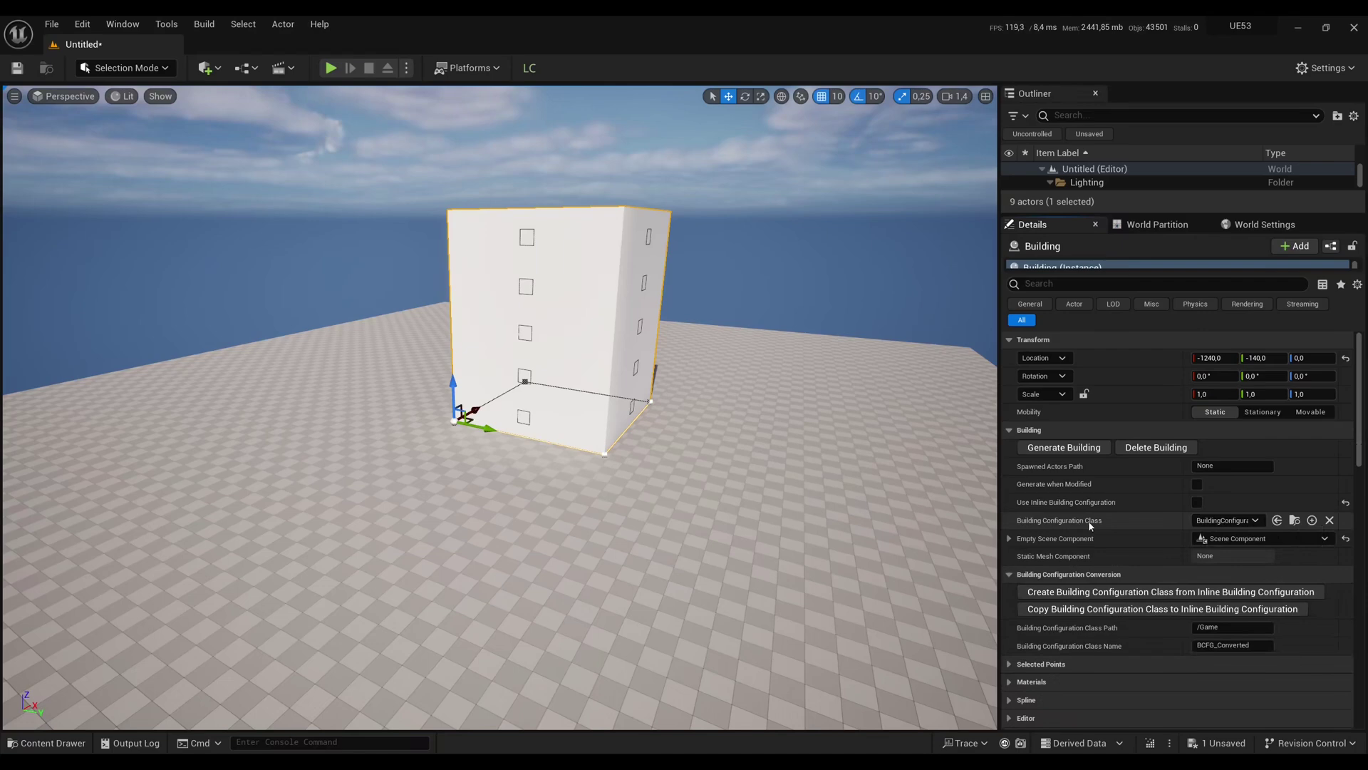
left_click(1223, 521)
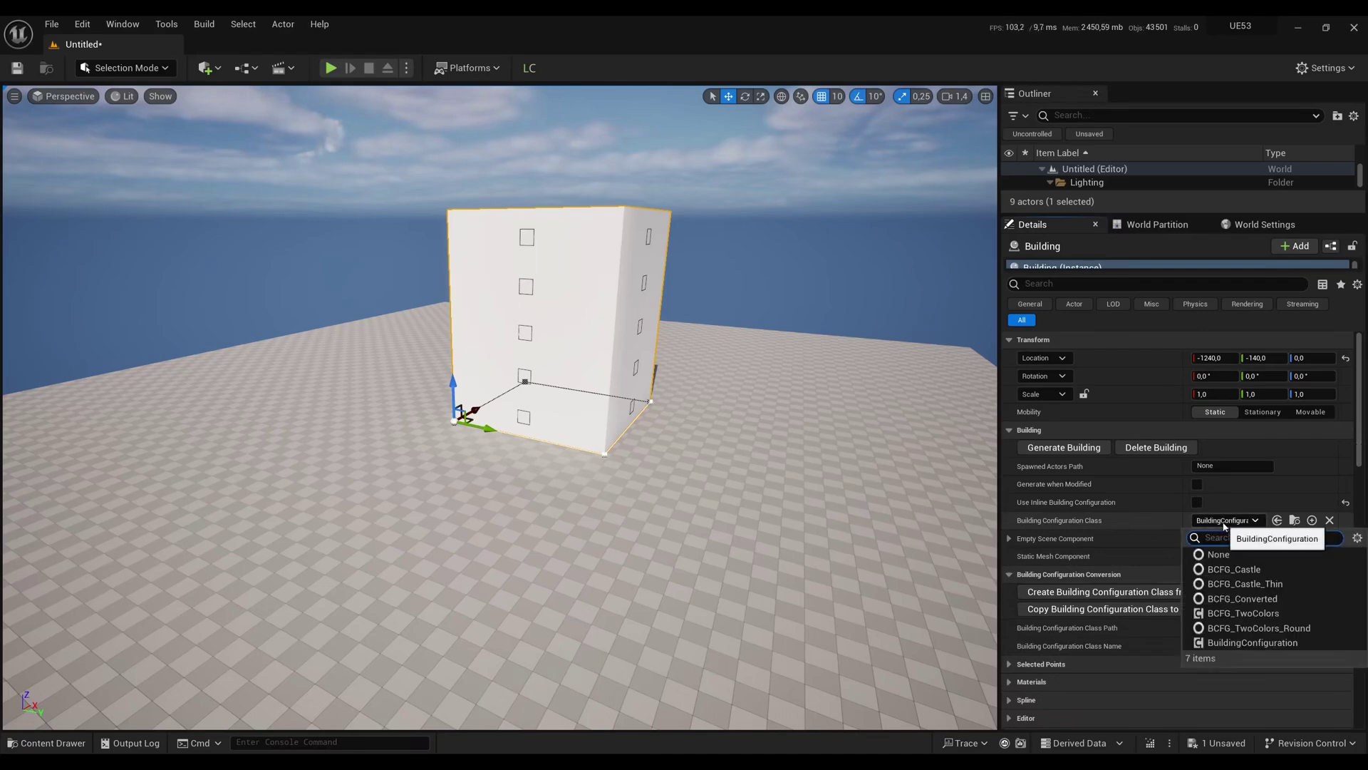
left_click(1238, 570)
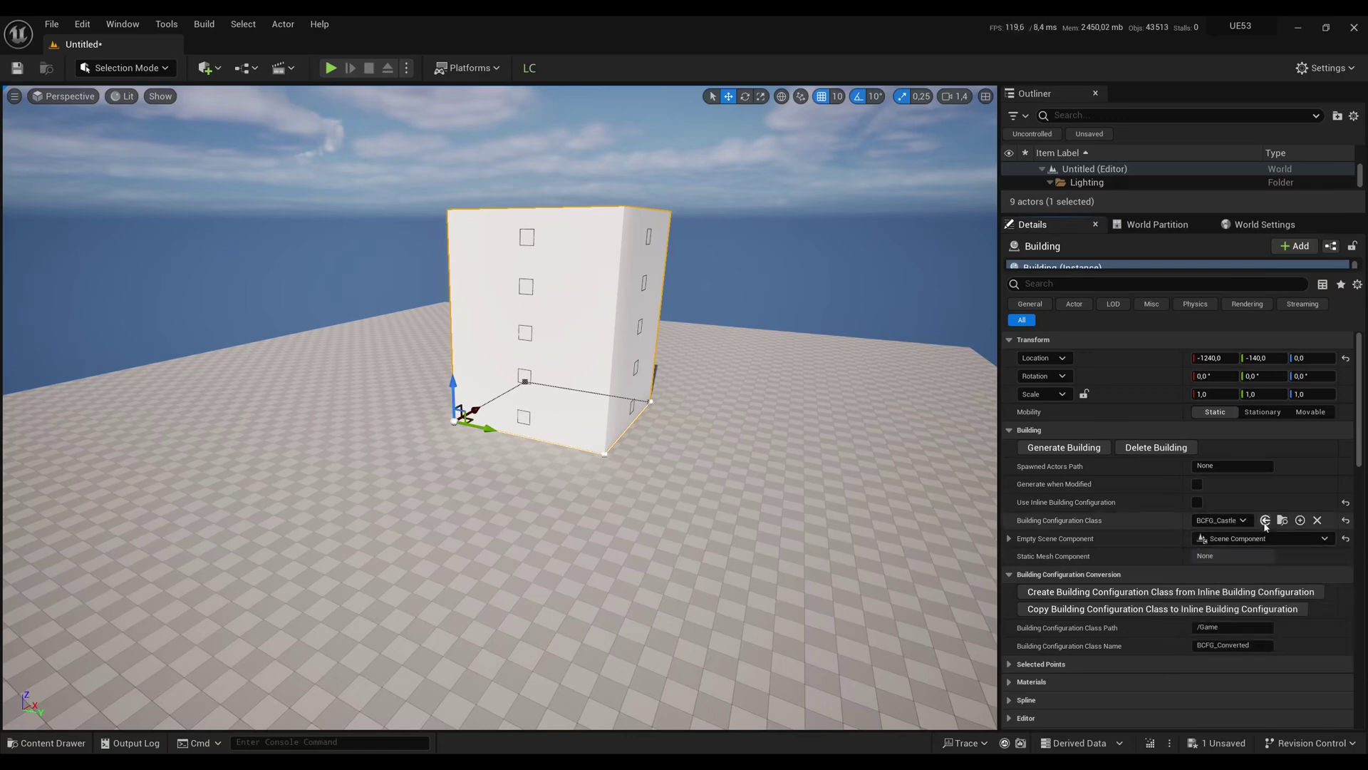
left_click(1080, 447)
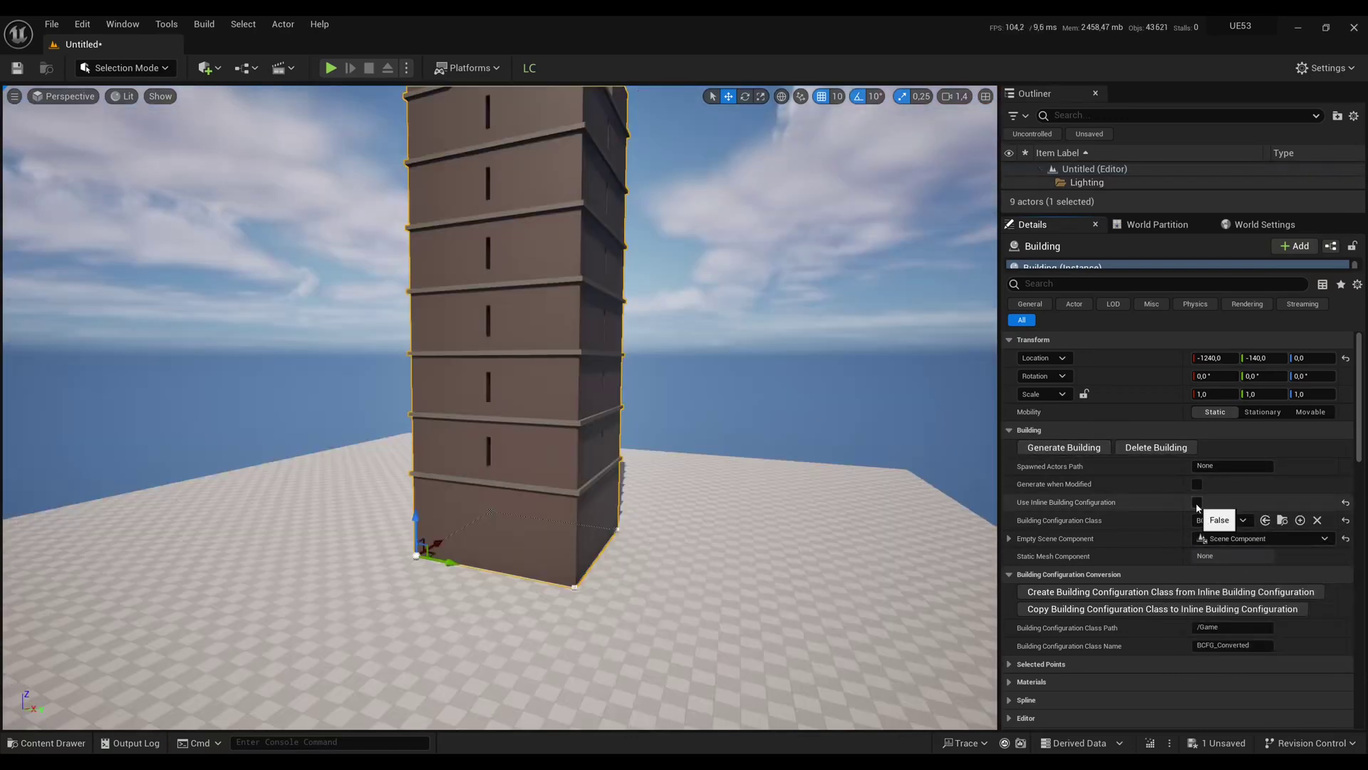
Turn the inline building configuration back on and regenerate the building
left_click(1197, 502)
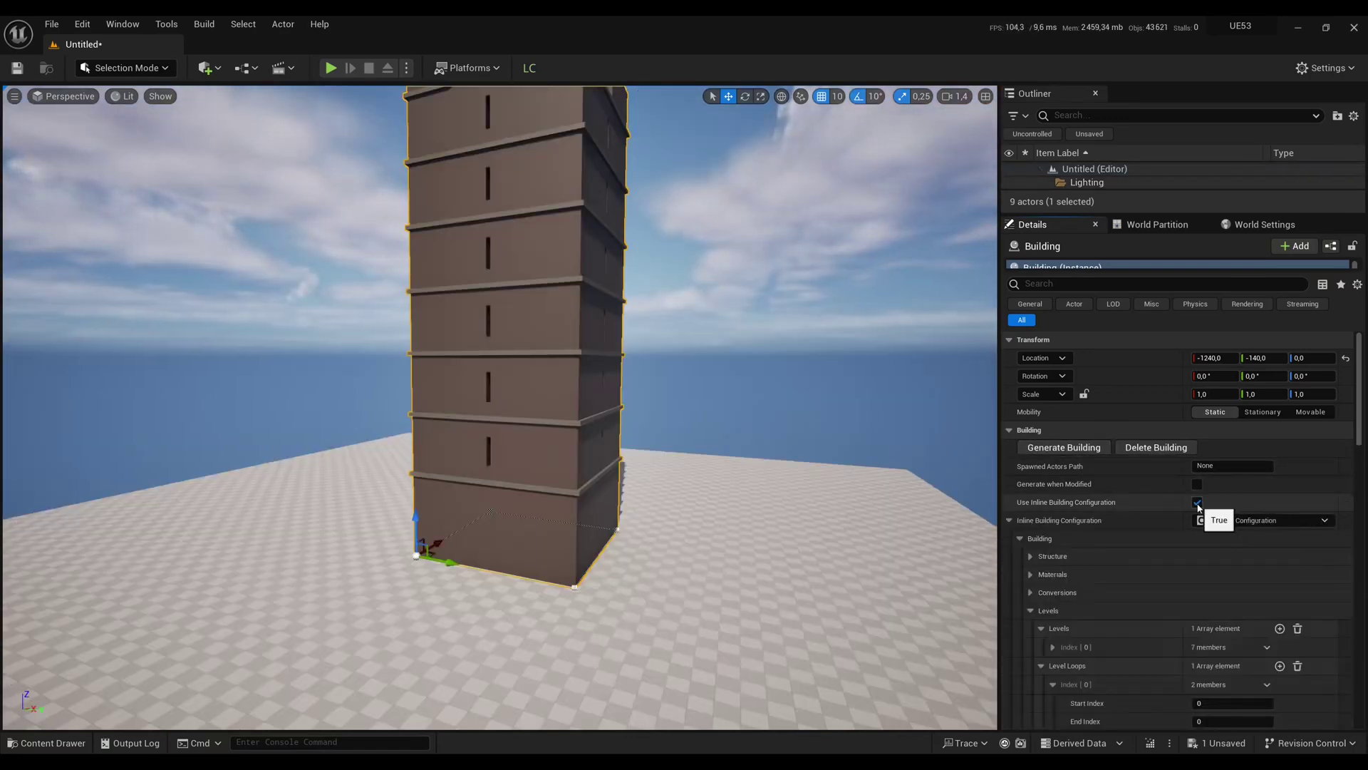
left_click(1064, 446)
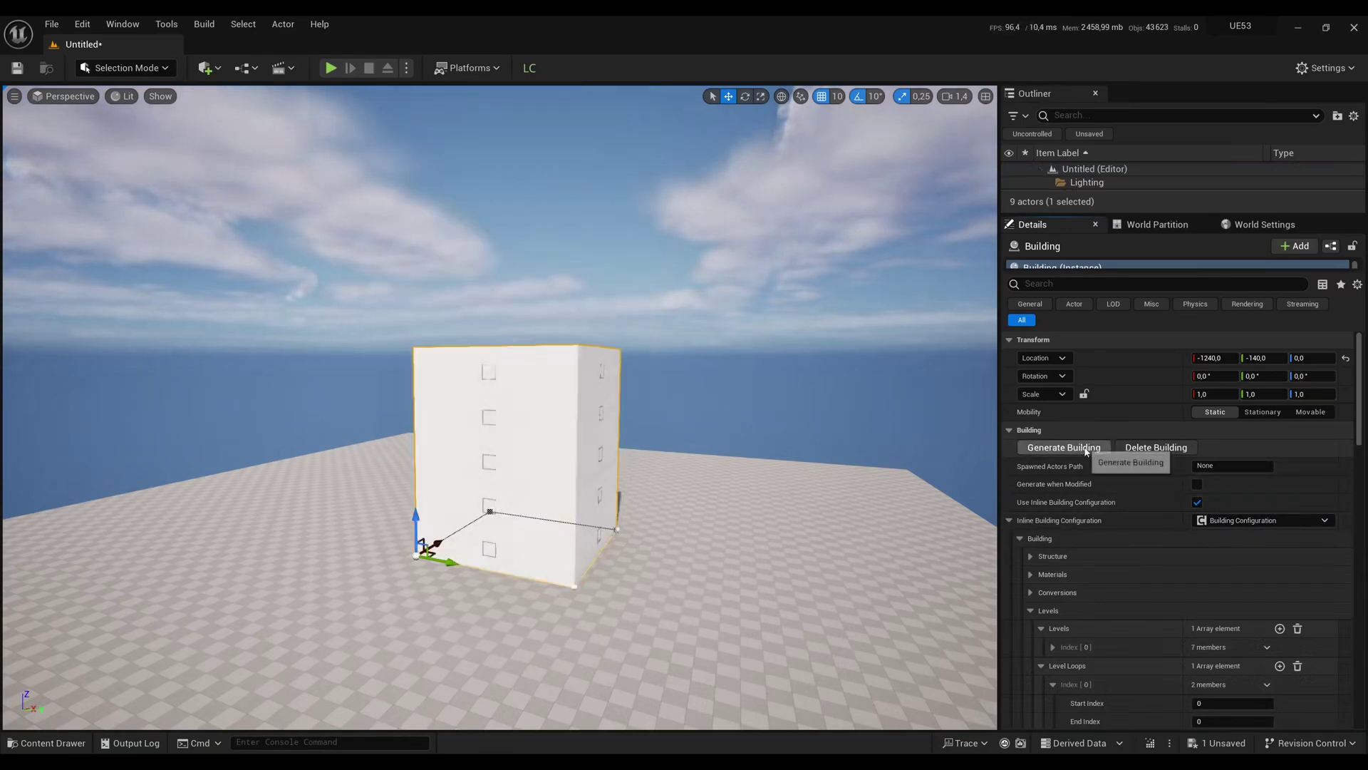
Set the building geometry to Building with Floors and Empty Inside and enable Generate when Modified
scroll(1052, 545, "down", 2)
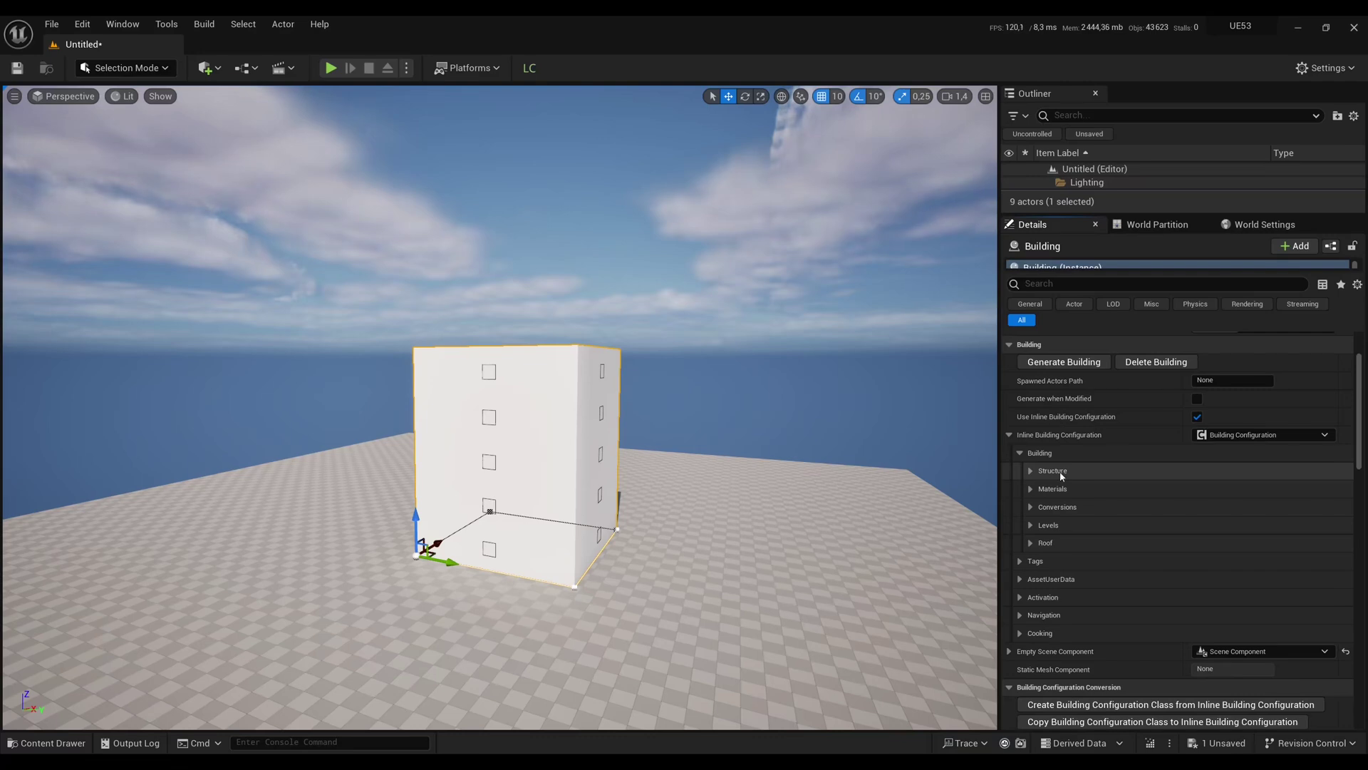
left_click(1037, 474)
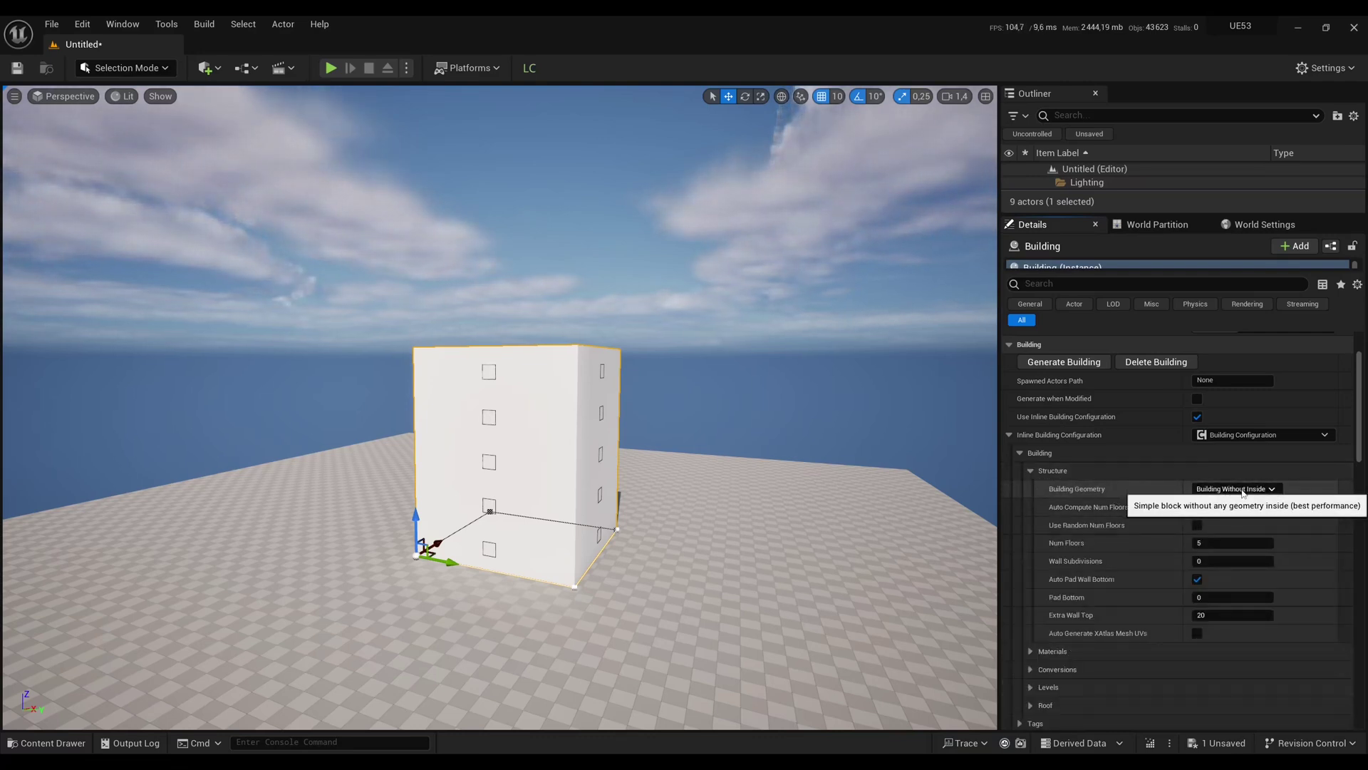
right_click_drag(806, 468, 831, 489)
key("w")
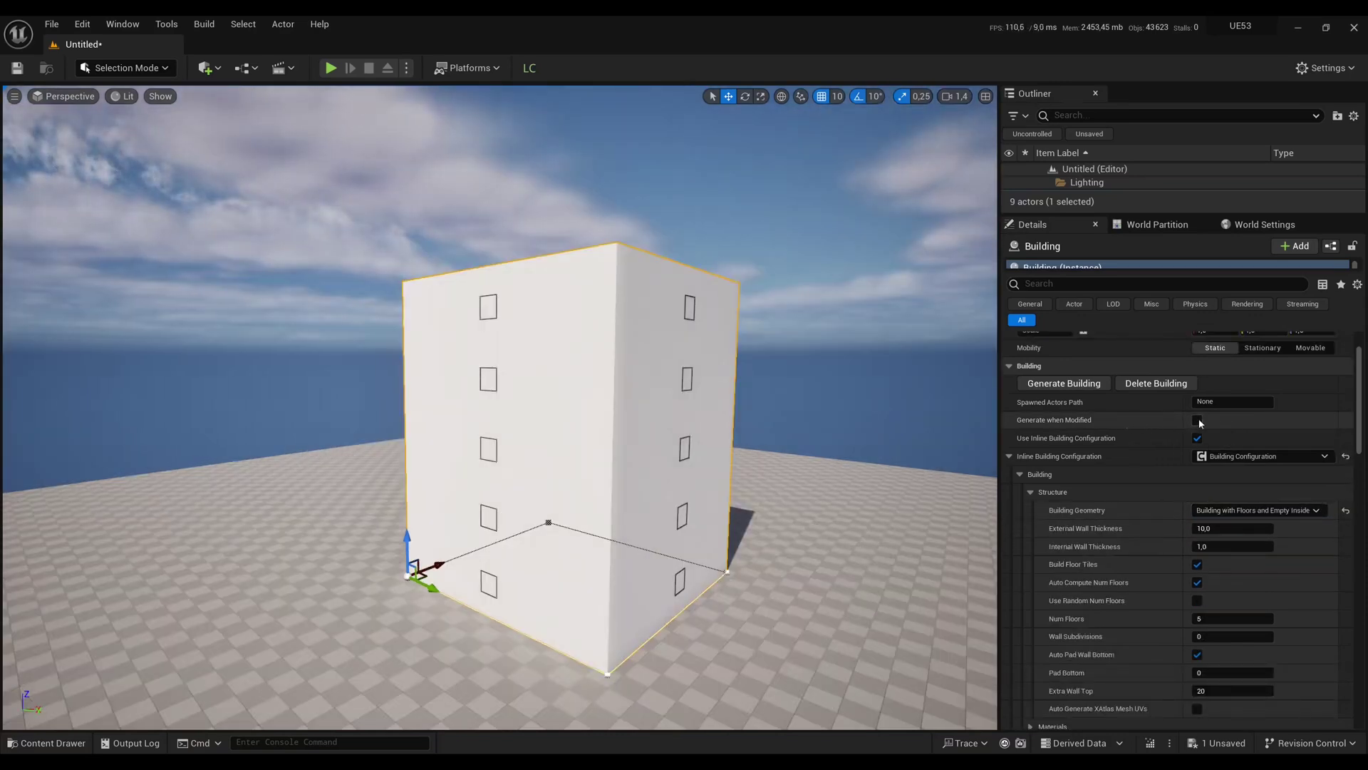
left_click(1198, 420)
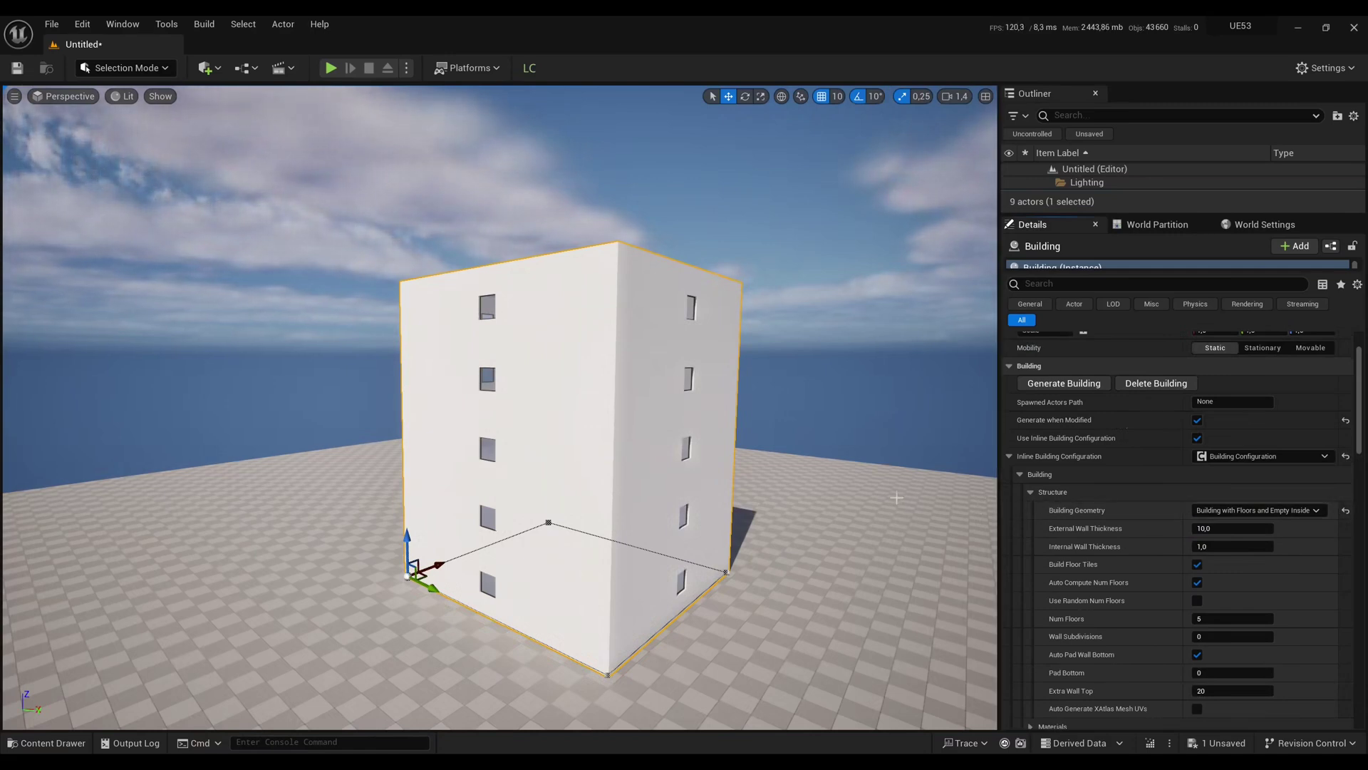
Examine the generated building's window openings, floors and empty interior, and review the building geometry options
right_click_drag(895, 495, 741, 473)
key("w")
scroll(898, 491, "down", 3)
key("w")
right_click_drag(449, 409, 246, 403)
scroll(560, 400, "down", 1)
key("w")
key("s")
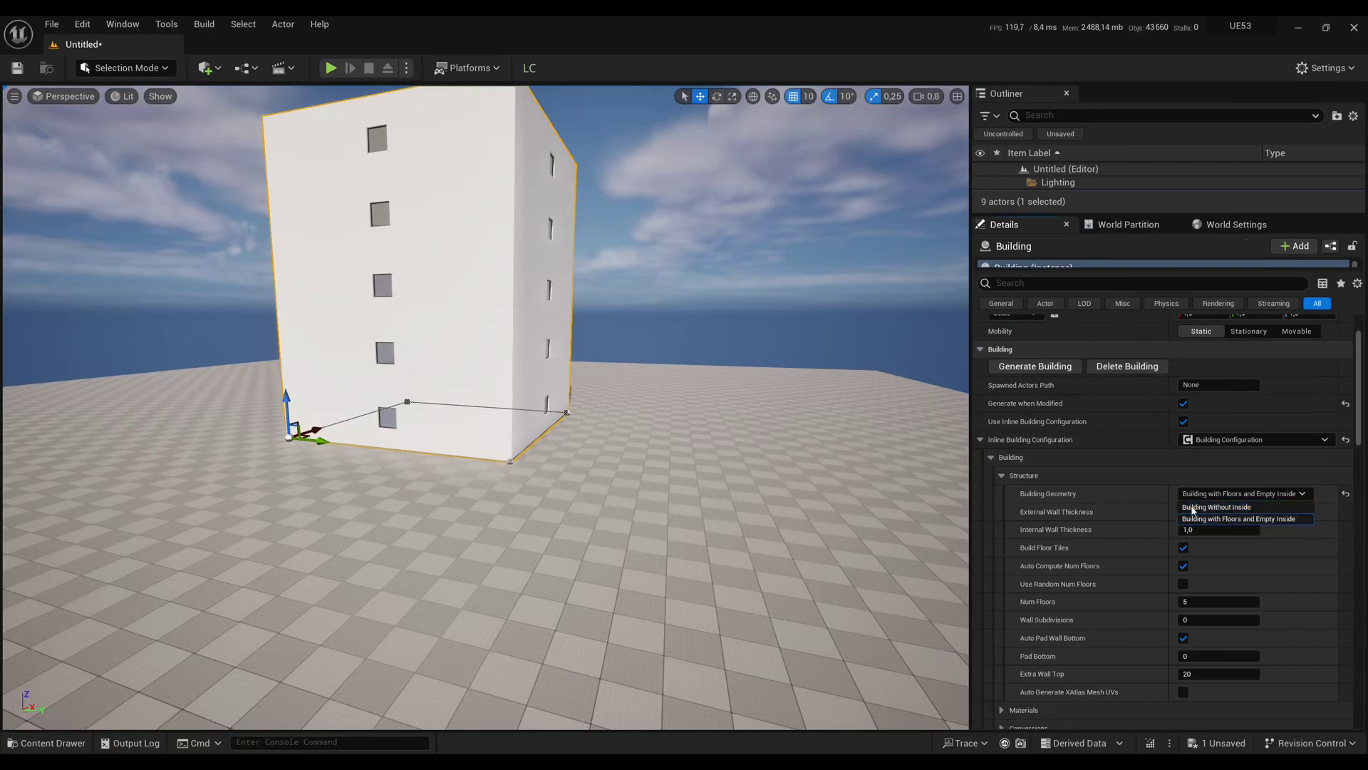
left_click(1216, 521)
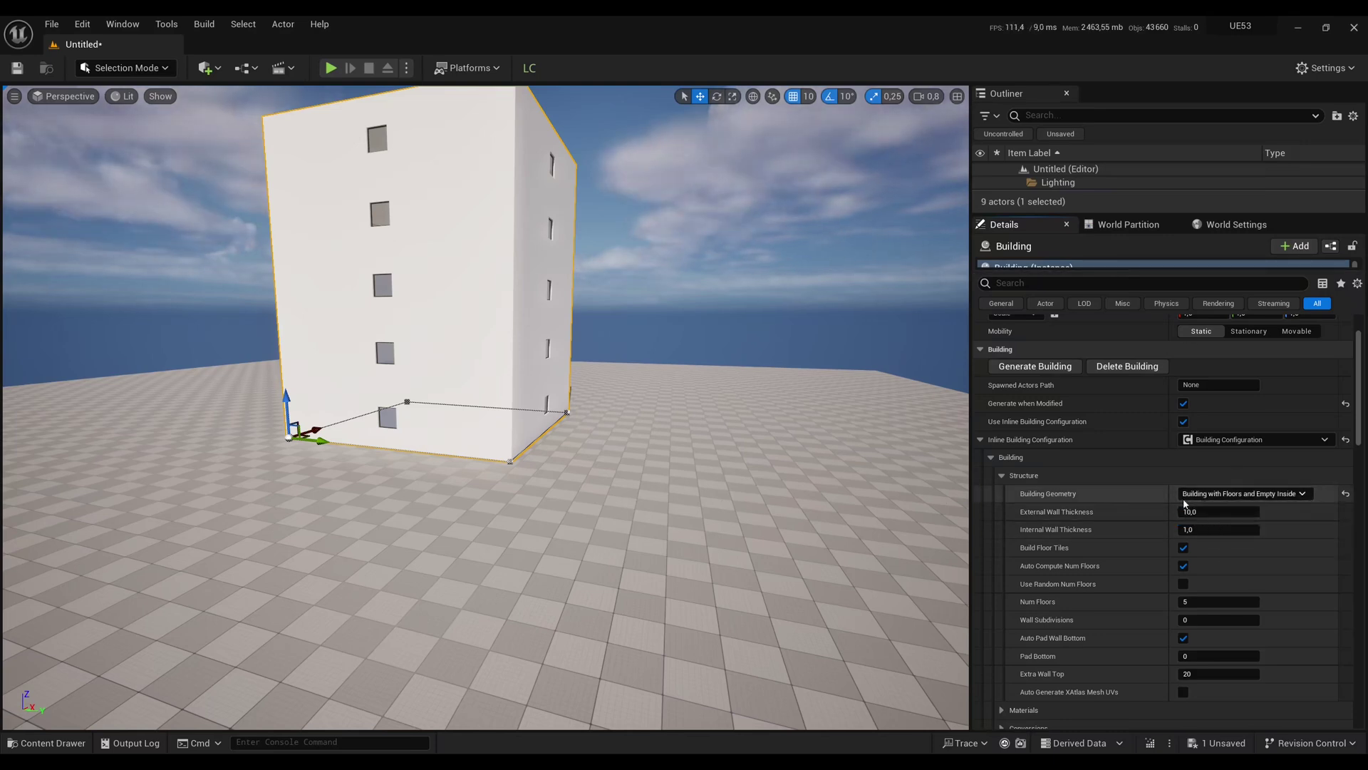
Select the building's SplineComponent and move its far corner point to about X 2500, Y 1670
left_click_drag(1121, 273, 1118, 339)
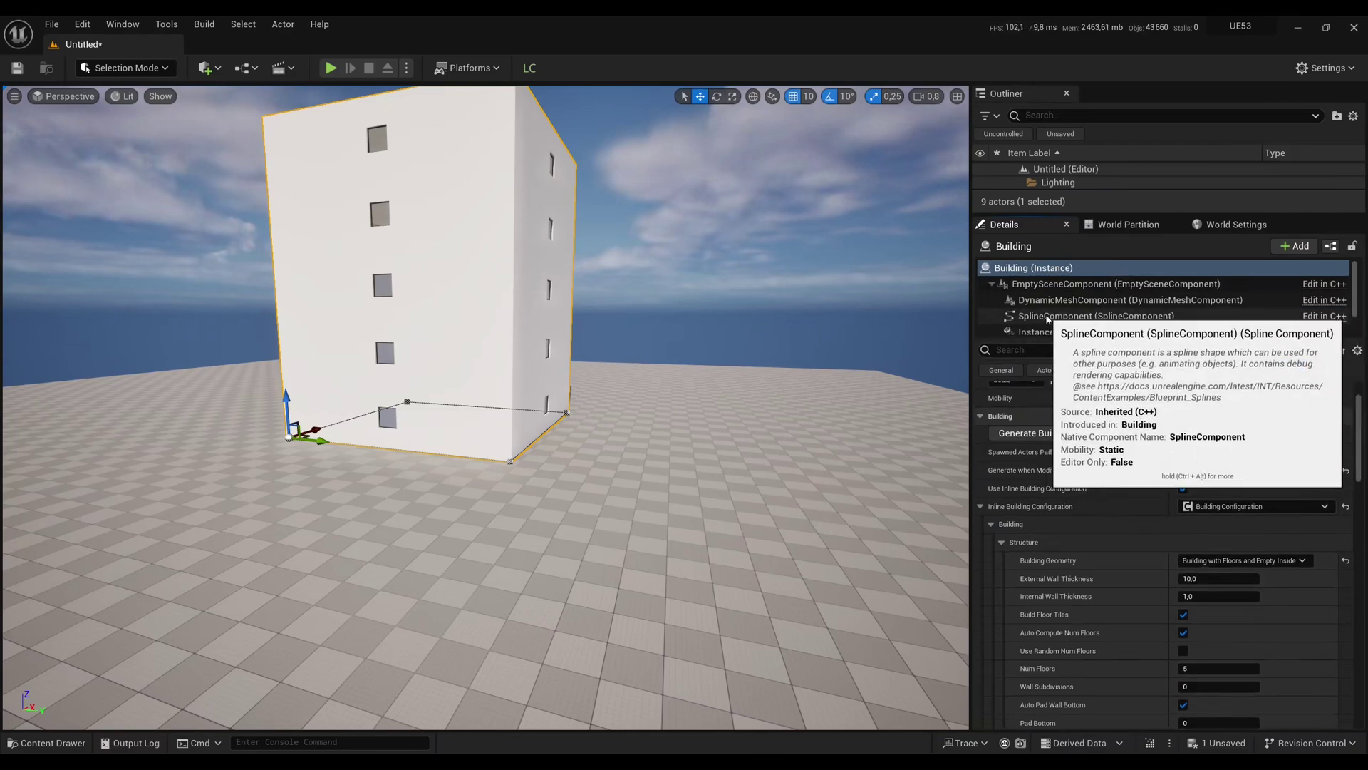
left_click(1097, 316)
left_click(566, 412)
scroll(567, 412, "up", 1)
right_click_drag(567, 412, 481, 378)
key("w")
key("s")
scroll(567, 412, "up", 1)
left_click_drag(578, 447, 659, 409)
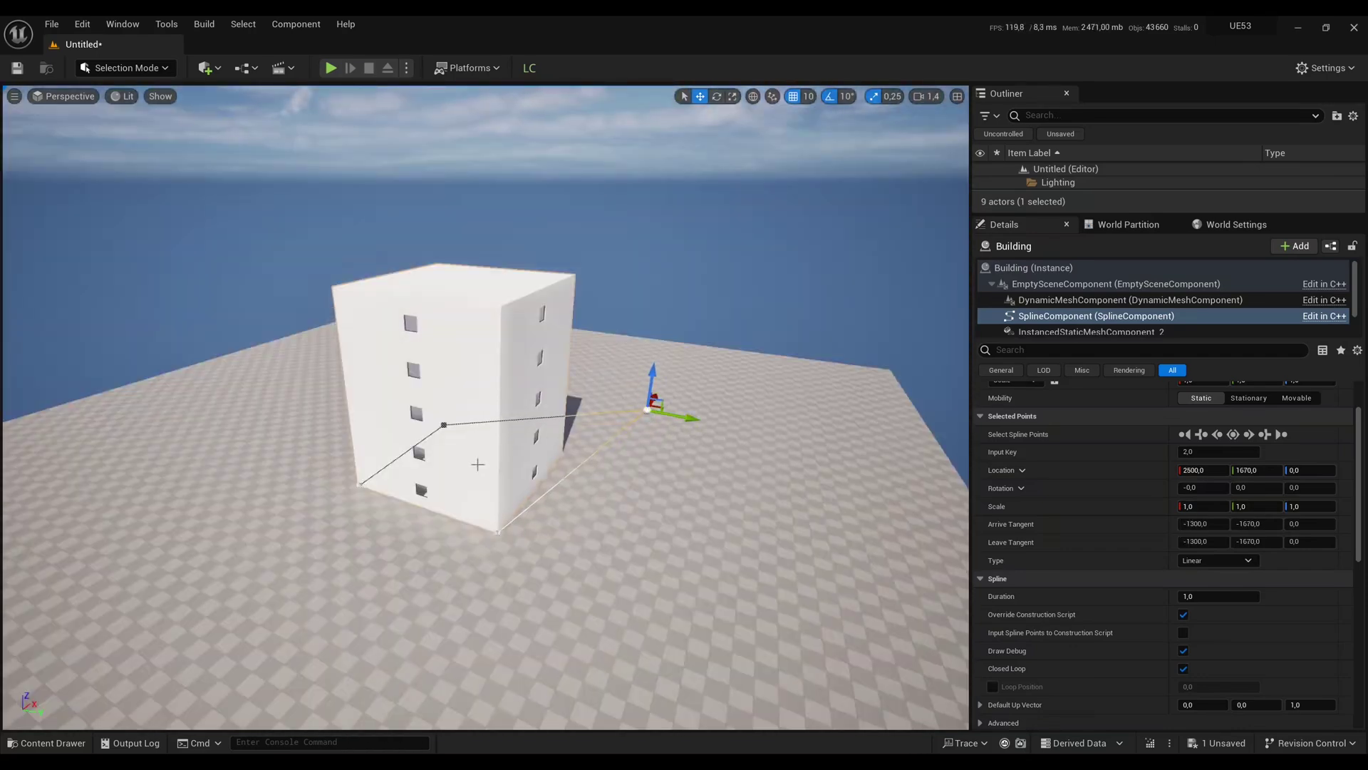
Move the spline's first corner point to about X 70, Y -280
left_click(360, 483)
left_click_drag(378, 484, 355, 473)
key("a")
right_click_drag(356, 472, 412, 505)
key("w")
key("s")
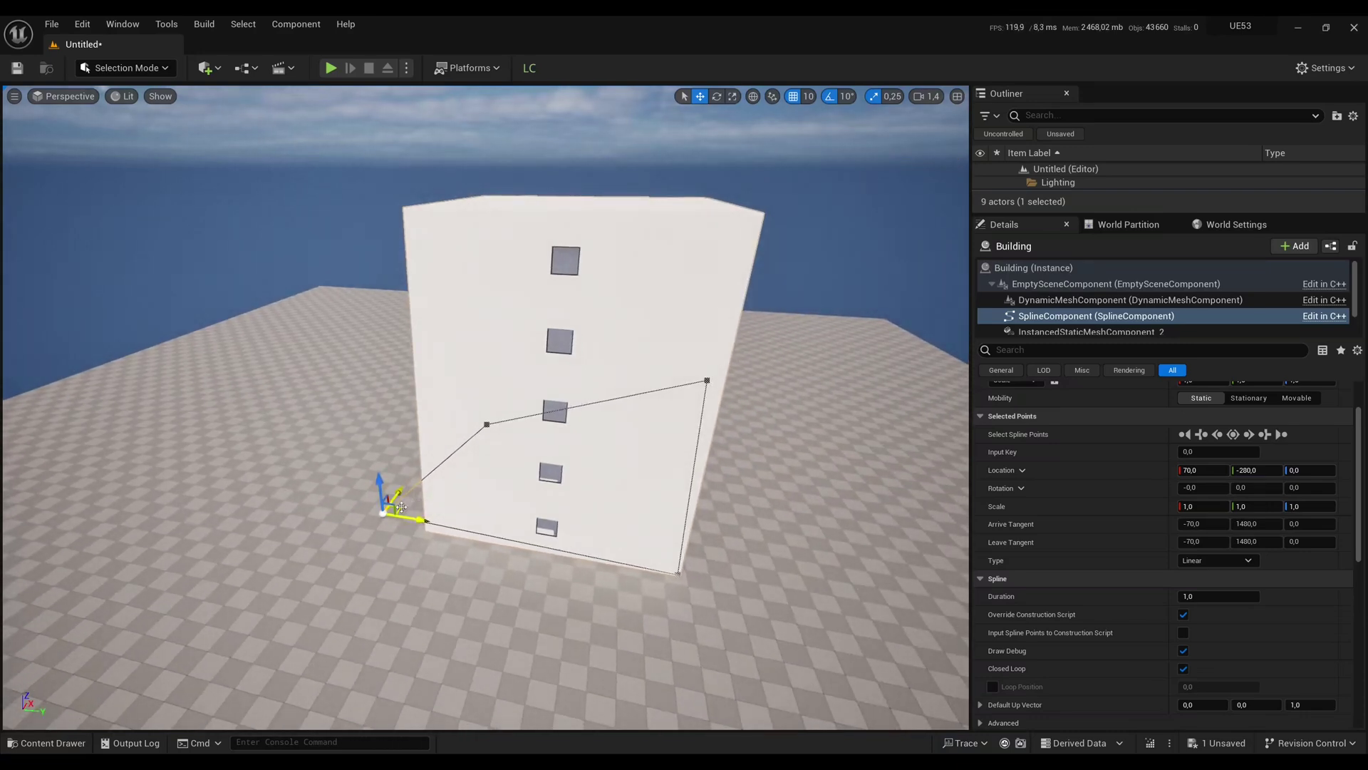
Add duplicated spline points to extend the footprint toward the front, and move the near corner point to X 600, Y 1070
scroll(404, 509, "down", 5)
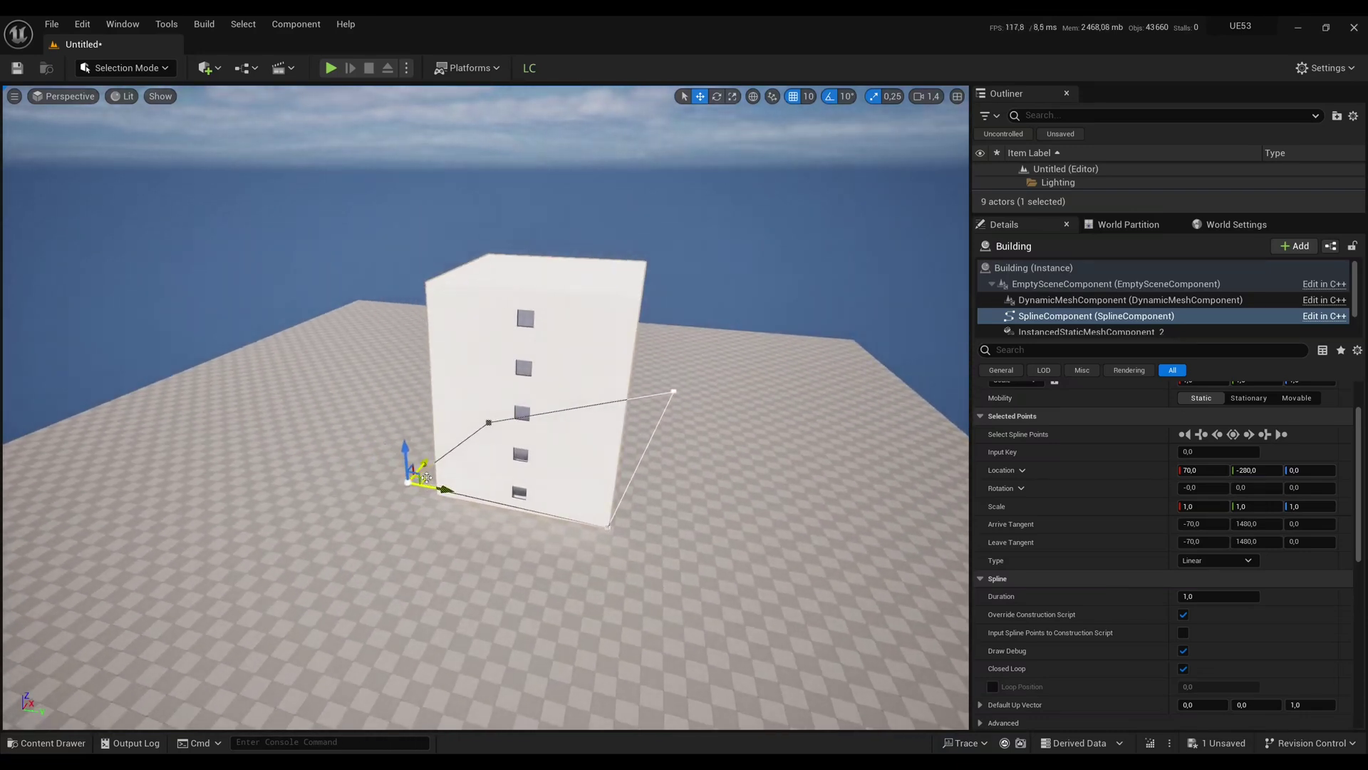
left_click_drag(410, 477, 370, 592, "alt")
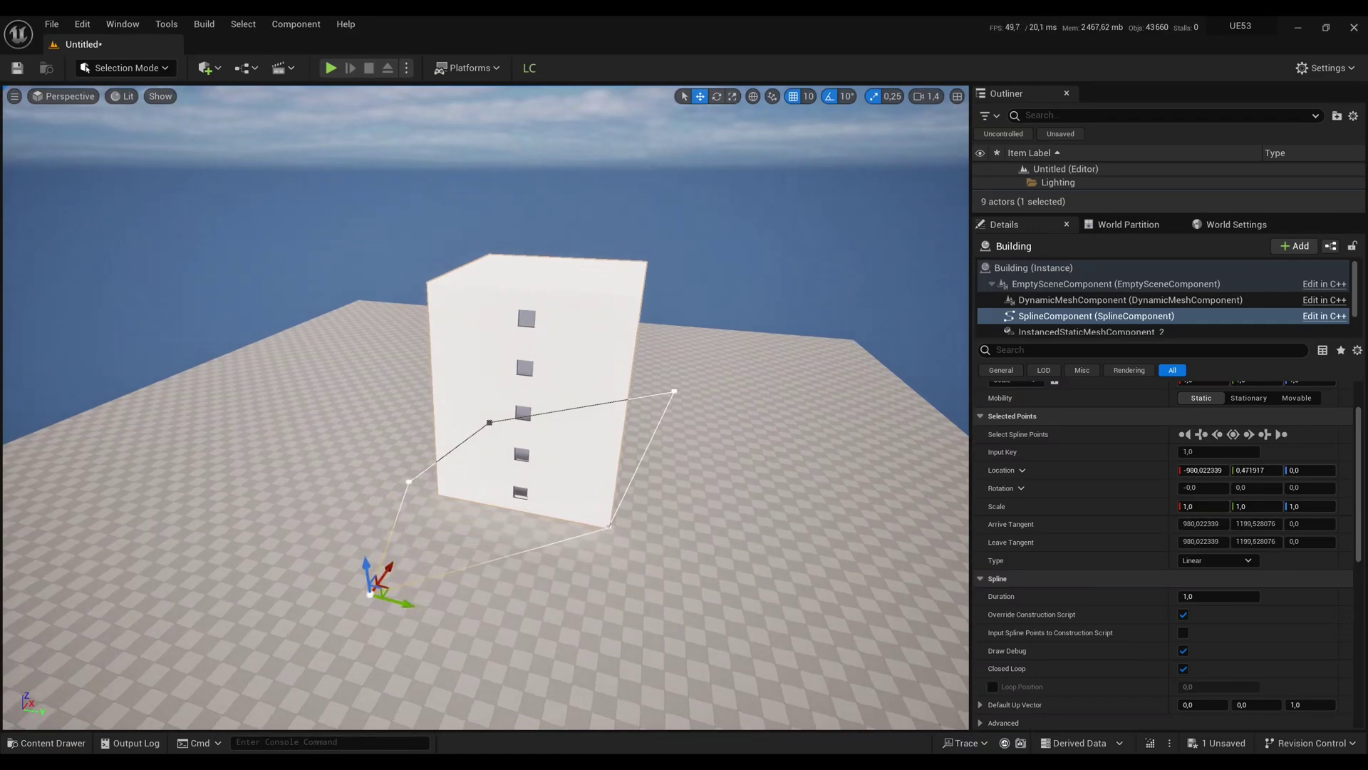
key("s")
right_click_drag(496, 557, 496, 568)
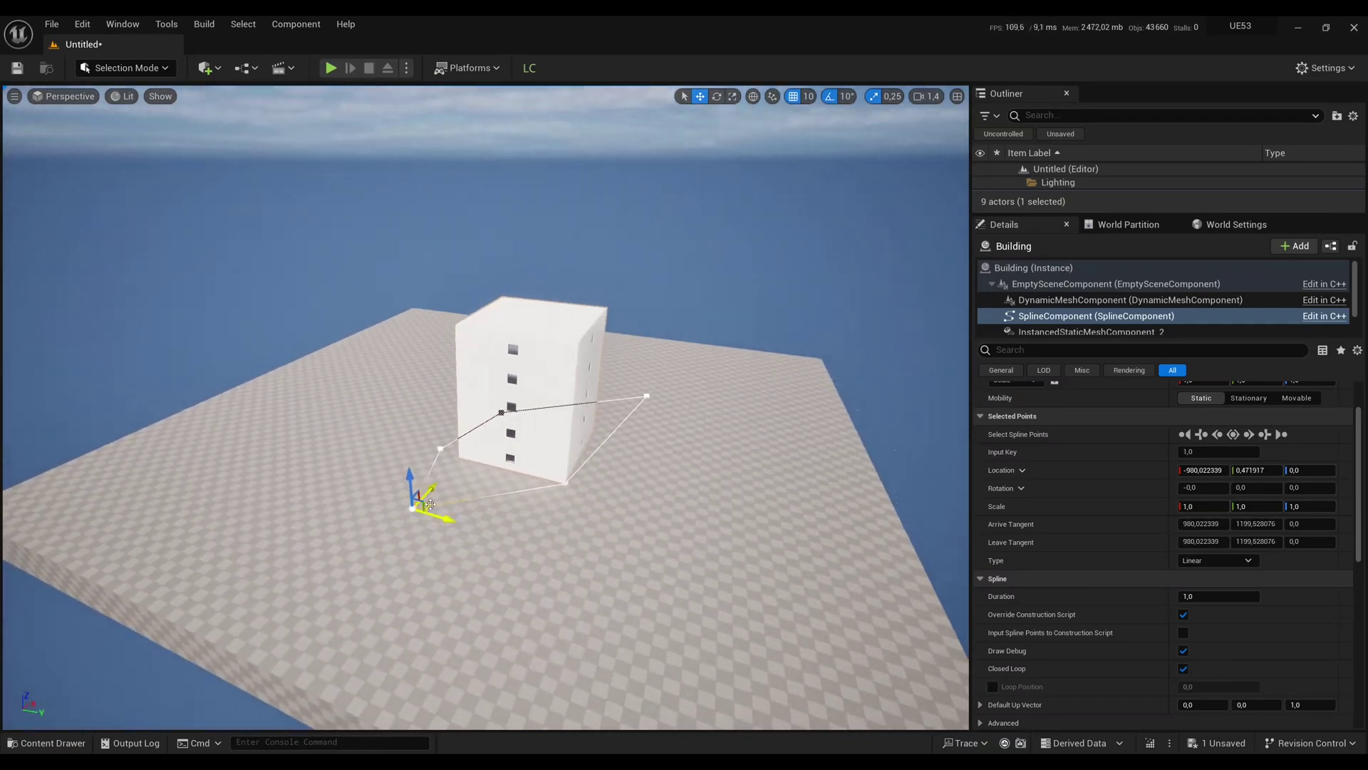
left_click_drag(432, 503, 523, 502, "alt")
left_click(562, 481)
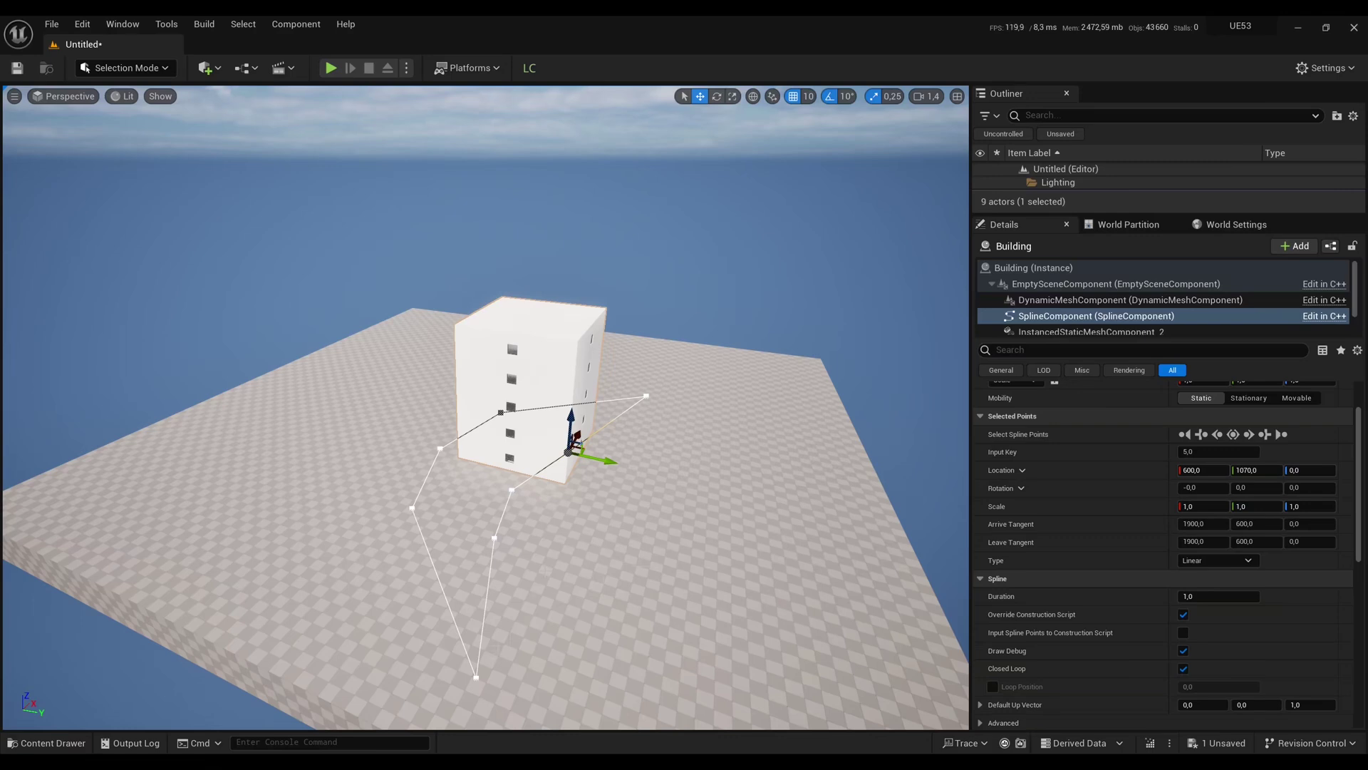
Regenerate the building from the reshaped spline and view the resulting curved block
left_click(1039, 269)
left_click(1045, 434)
right_click_drag(741, 442, 577, 378)
scroll(819, 403, "up", 3)
scroll(713, 385, "down", 3)
right_click_drag(815, 354, 824, 364)
scroll(815, 354, "up", 2)
Set the building's external wall thickness to 100
left_click_drag(1078, 212, 1078, 217)
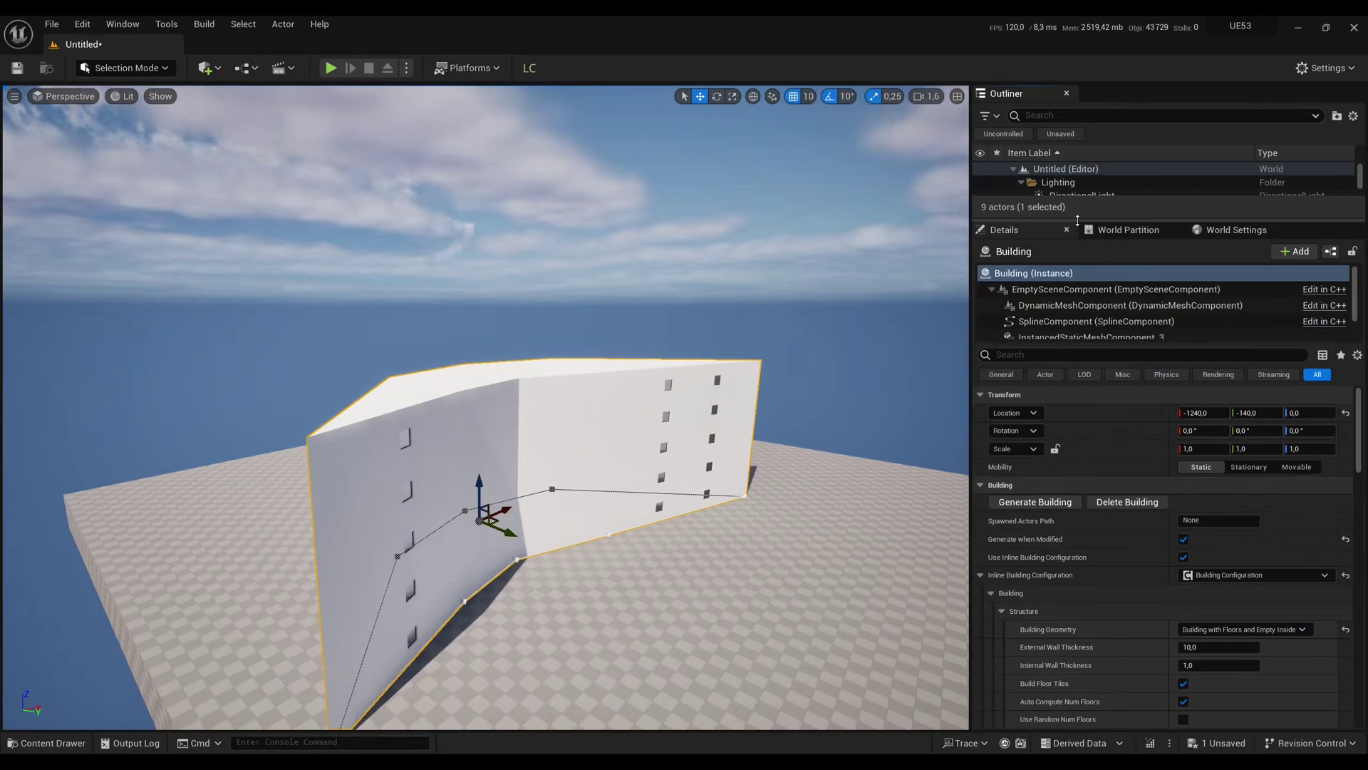
scroll(1086, 578, "down", 3)
key("w")
right_click_drag(848, 484, 852, 505)
right_click_drag(852, 504, 848, 523)
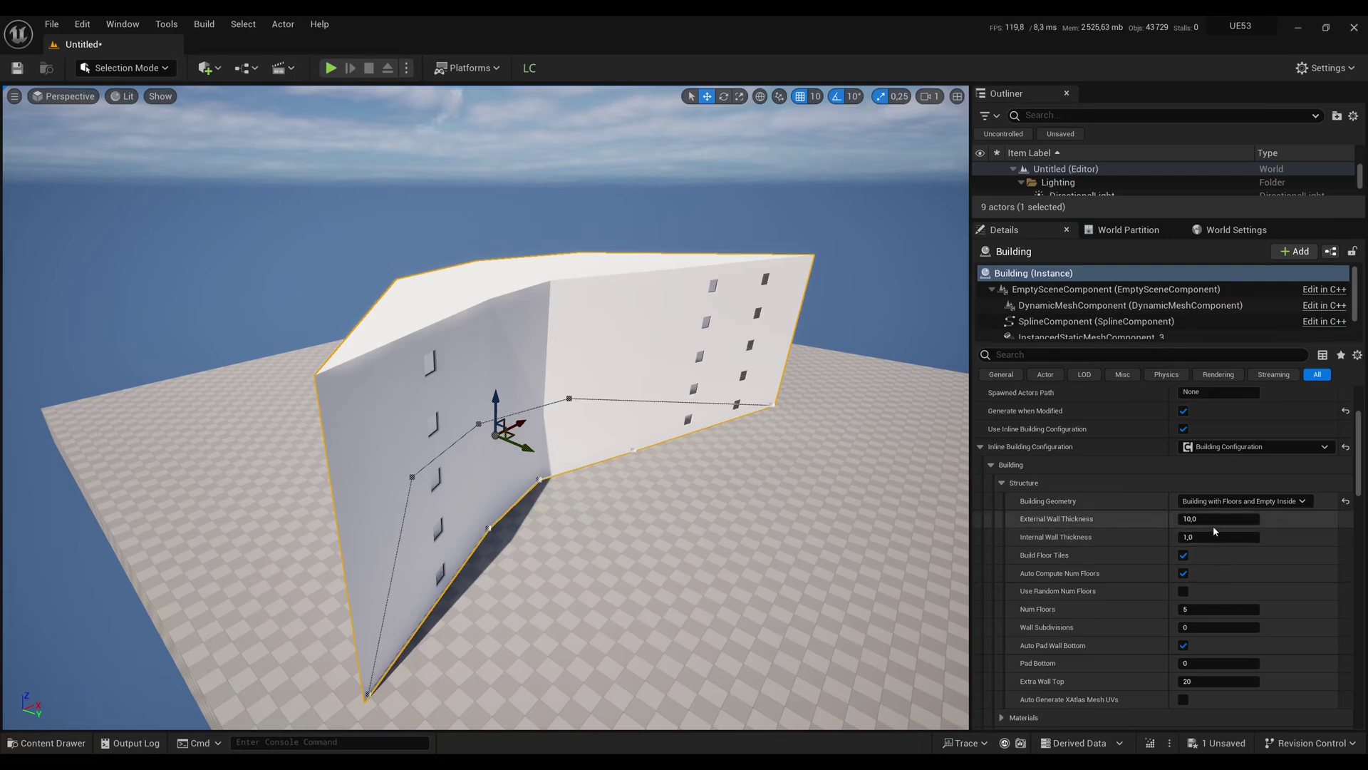
right_click_drag(852, 510, 948, 521)
key("w")
scroll(873, 501, "up", 3)
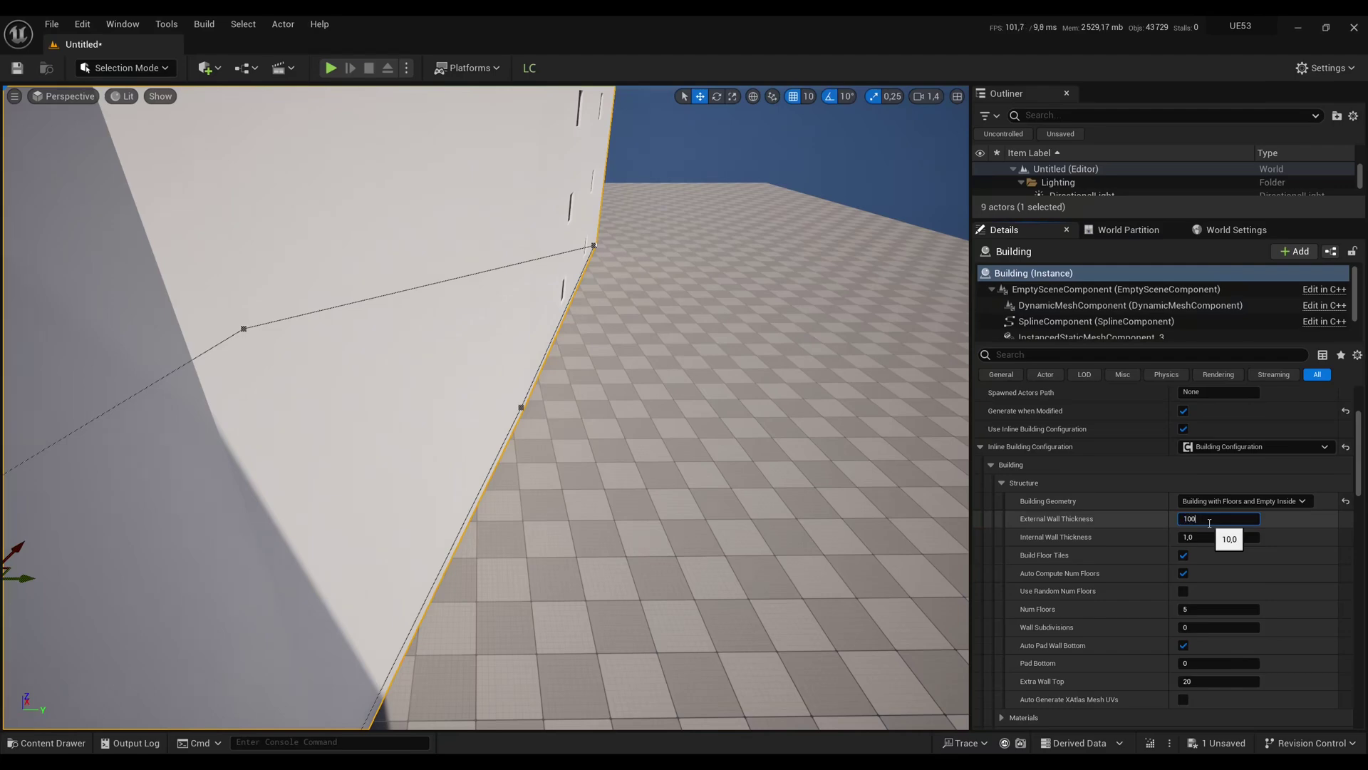
key("Return")
Inspect the thickened walls from outside and inside, and set the external wall thickness to 0
right_click_drag(851, 510, 841, 492)
key("s")
scroll(841, 491, "down", 3)
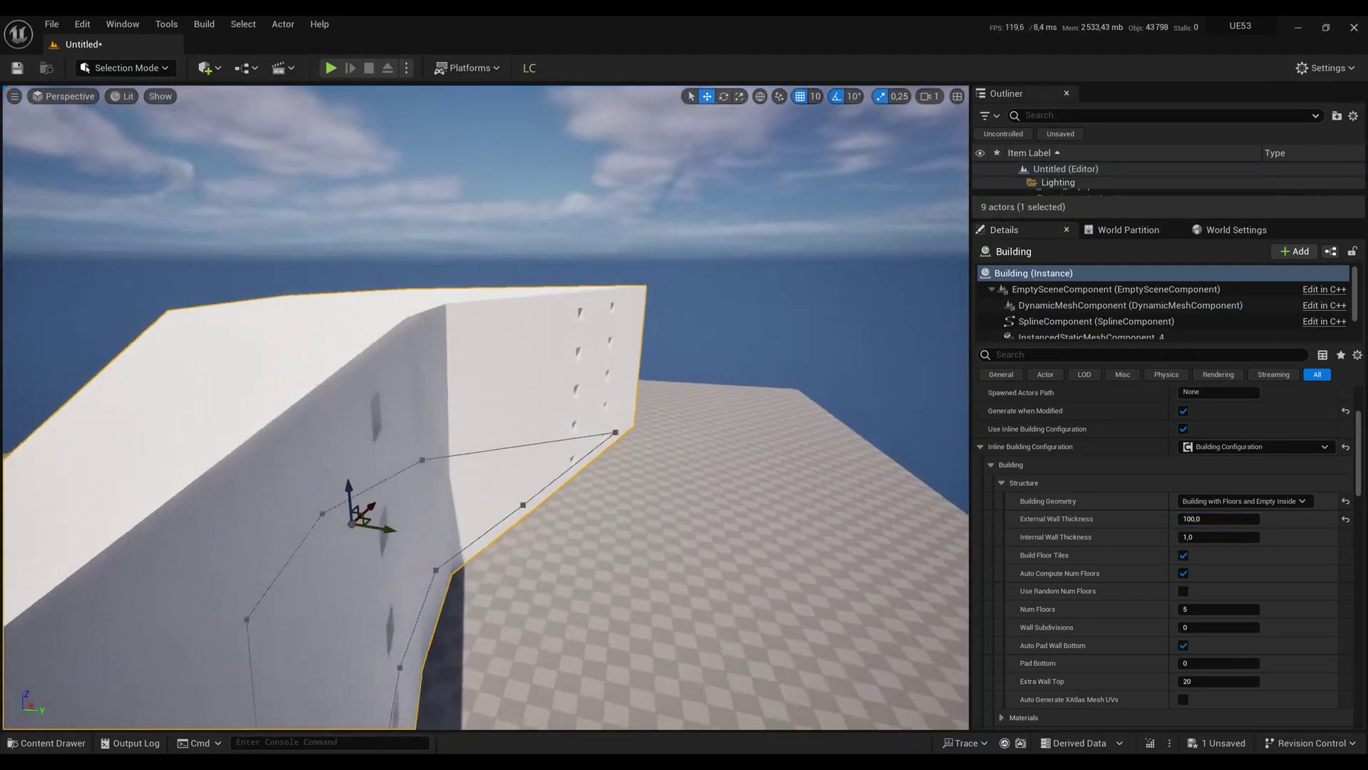
key("w")
right_click_drag(705, 488, 691, 458)
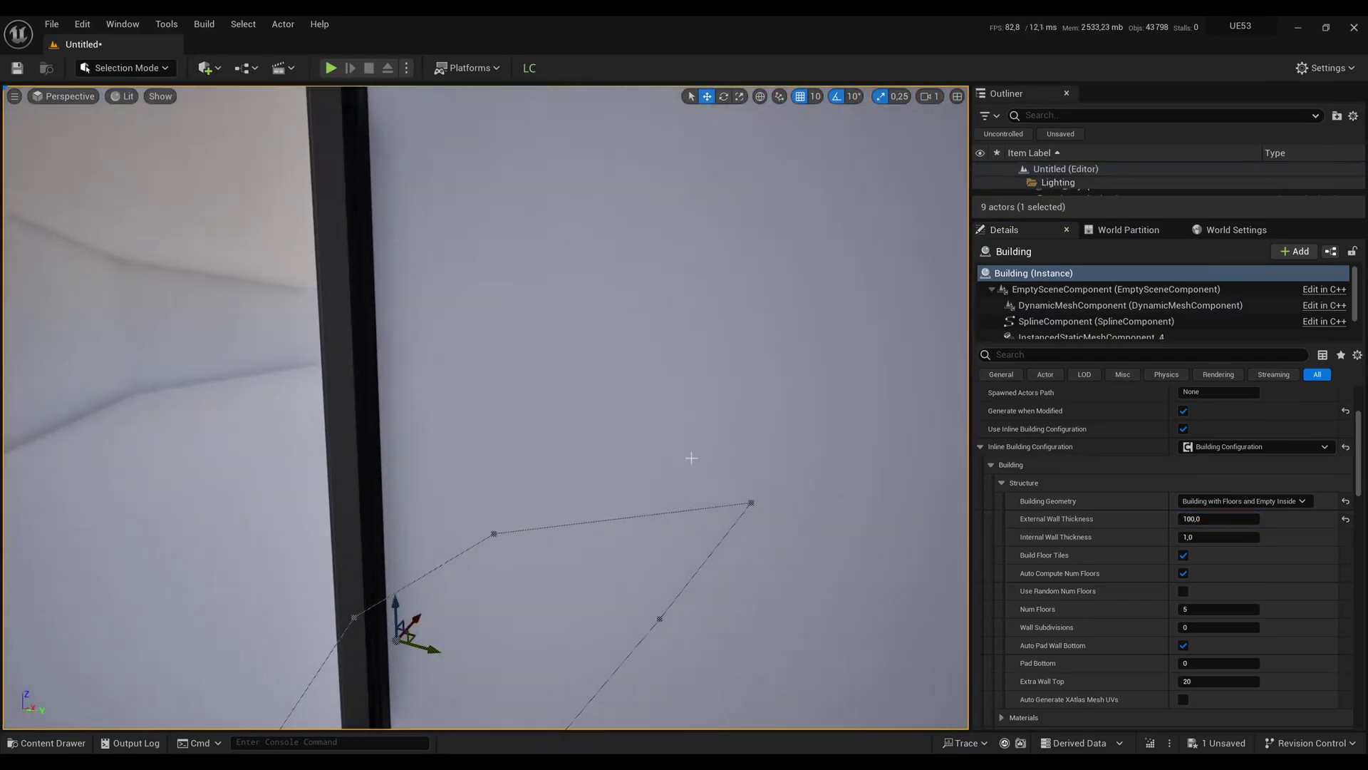
type("0")
key("Return")
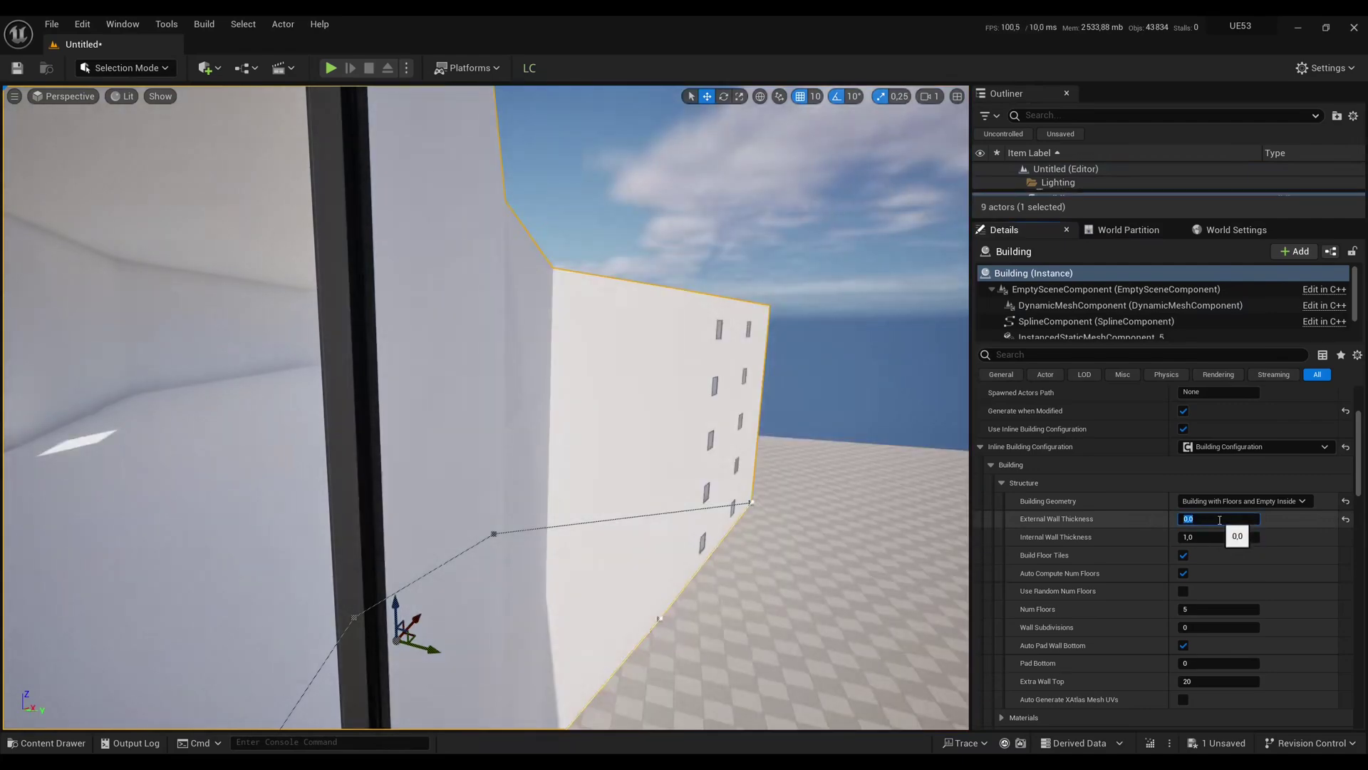
Check the interior with the current walls and set the internal wall thickness to 50
key("s")
right_click_drag(884, 509, 863, 508)
key("w")
key("a")
scroll(873, 508, "down", 1)
key("d")
key("a")
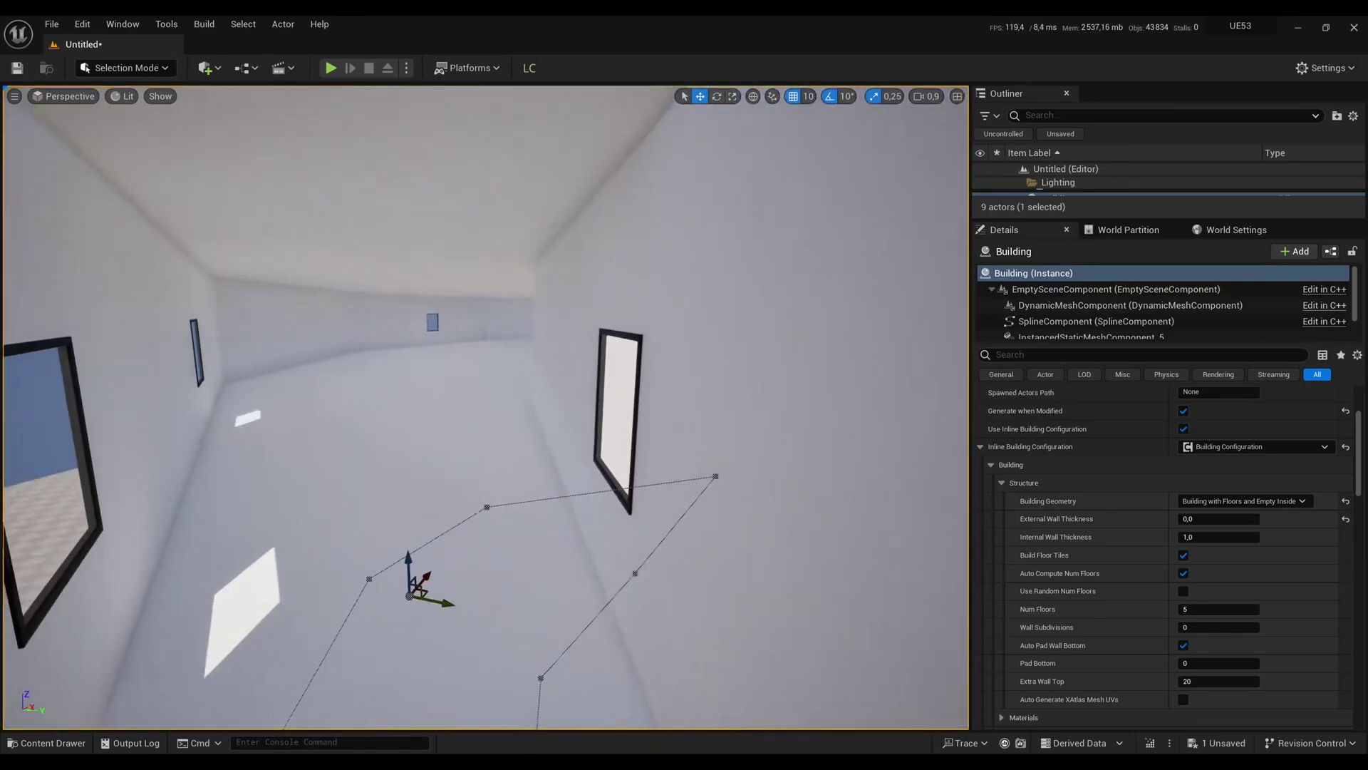
left_click(1217, 537)
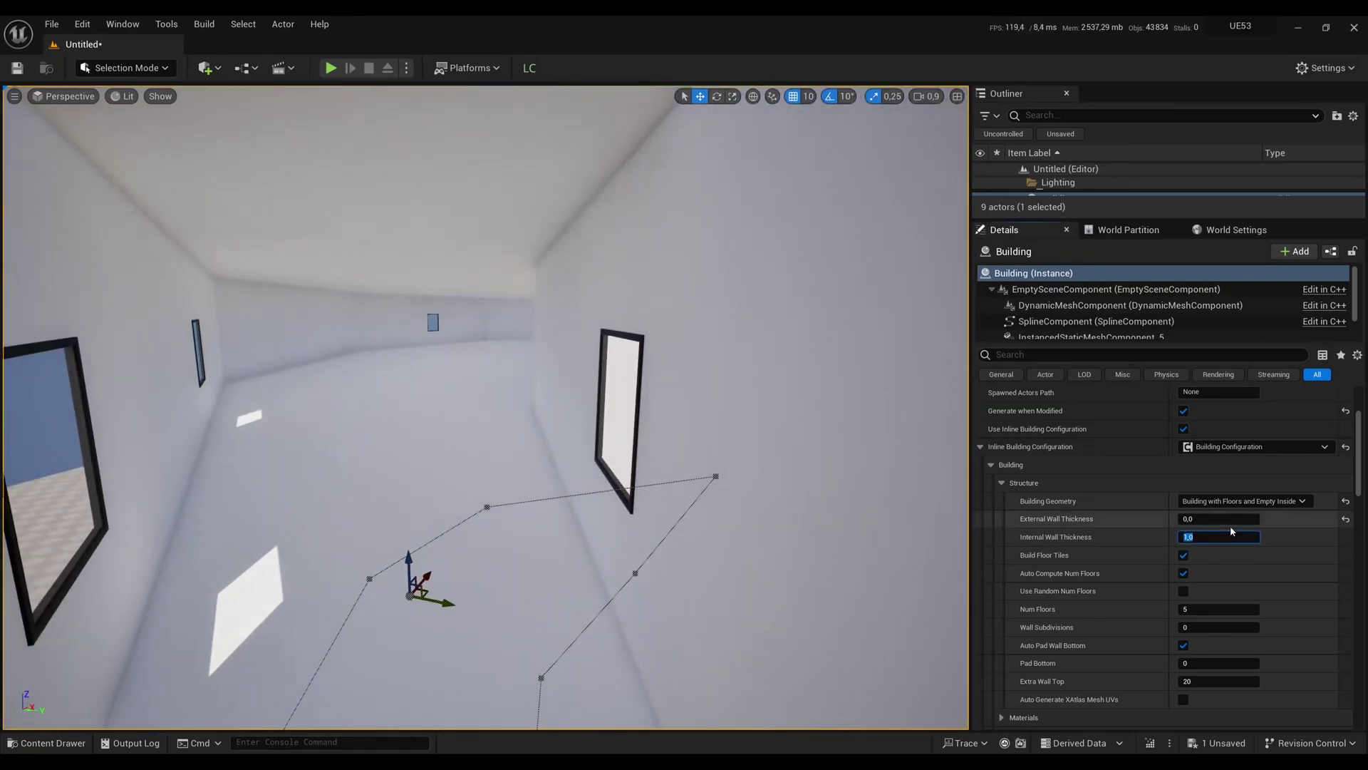
type("50")
key("Return")
Restore the external wall thickness to 10 and the internal wall thickness to 1, and check the interior
right_click_drag(864, 509, 916, 514)
scroll(860, 496, "down", 2)
key("w")
key("a")
scroll(887, 503, "down", 1)
left_click(1195, 519)
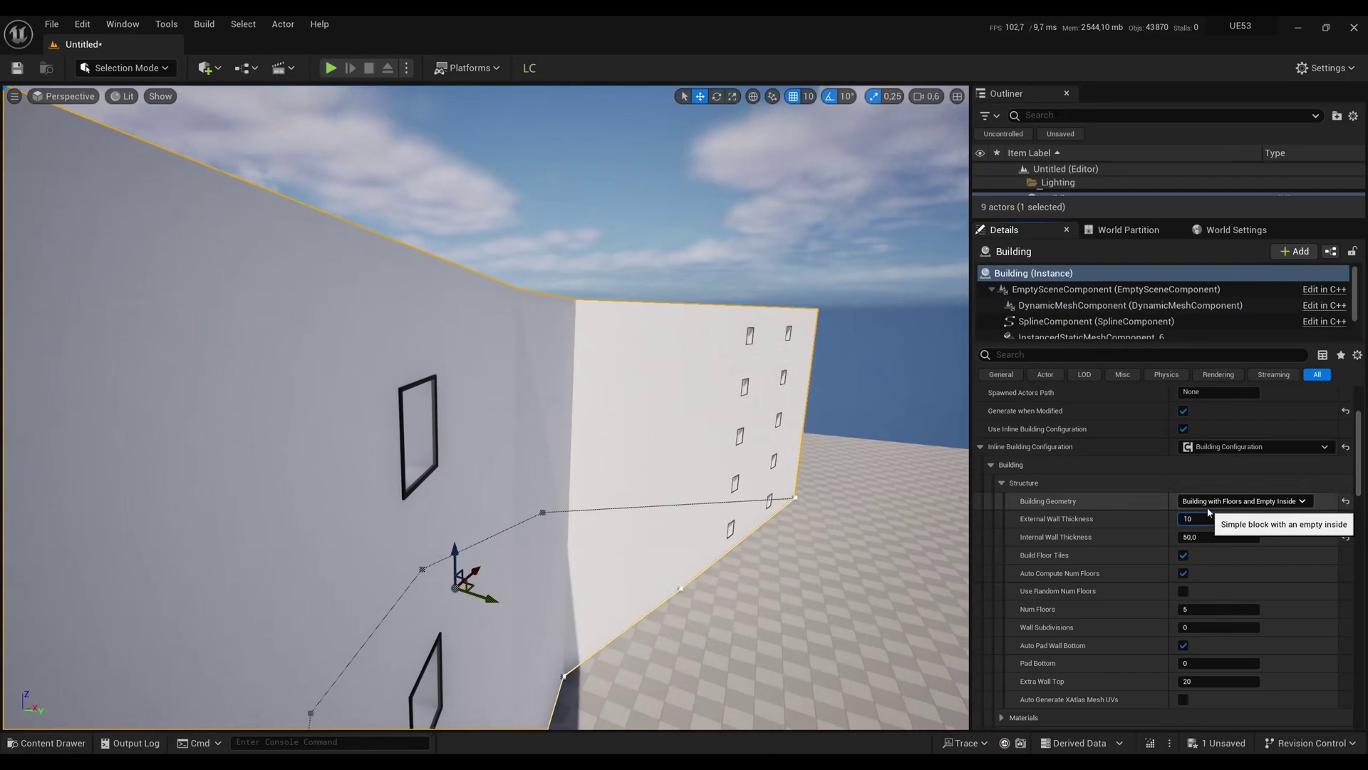
key("w")
right_click_drag(883, 499, 920, 491)
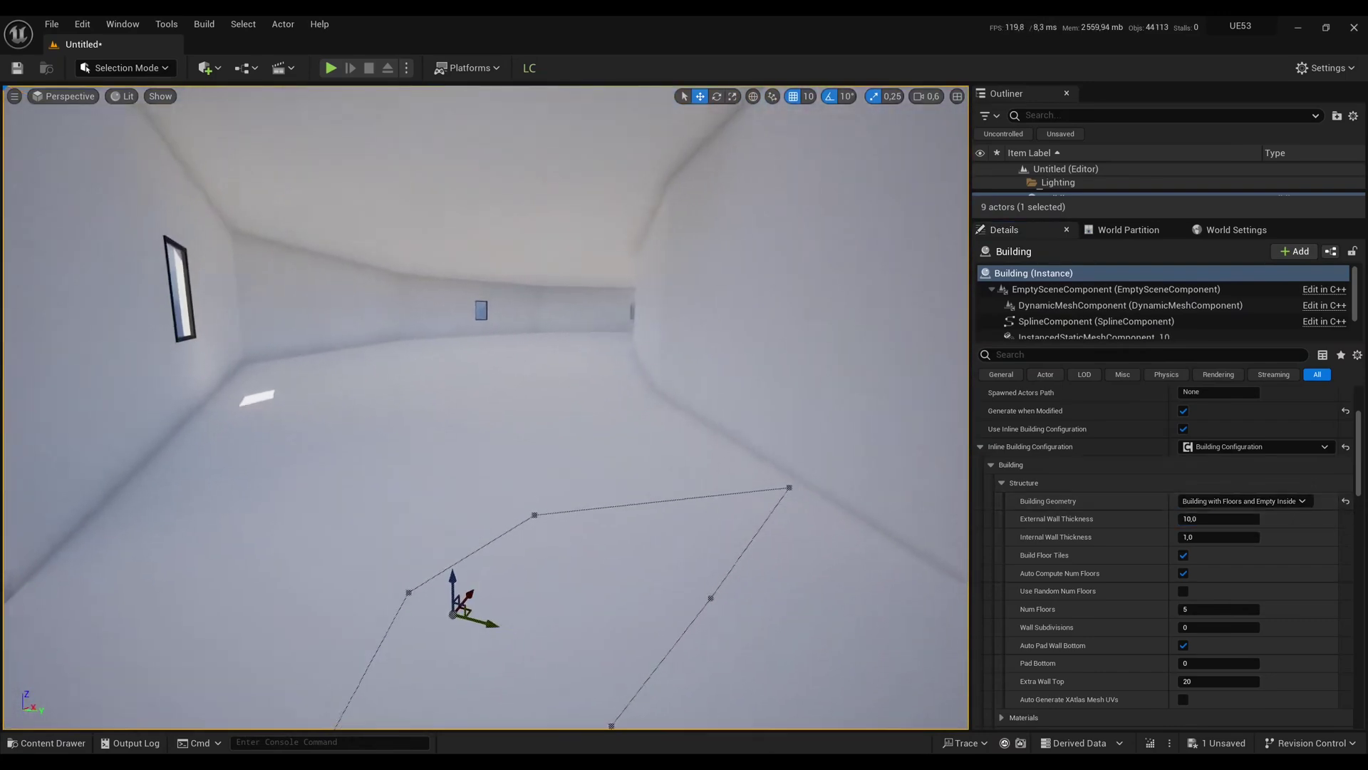
right_click_drag(676, 504, 681, 506)
scroll(676, 504, "down", 1)
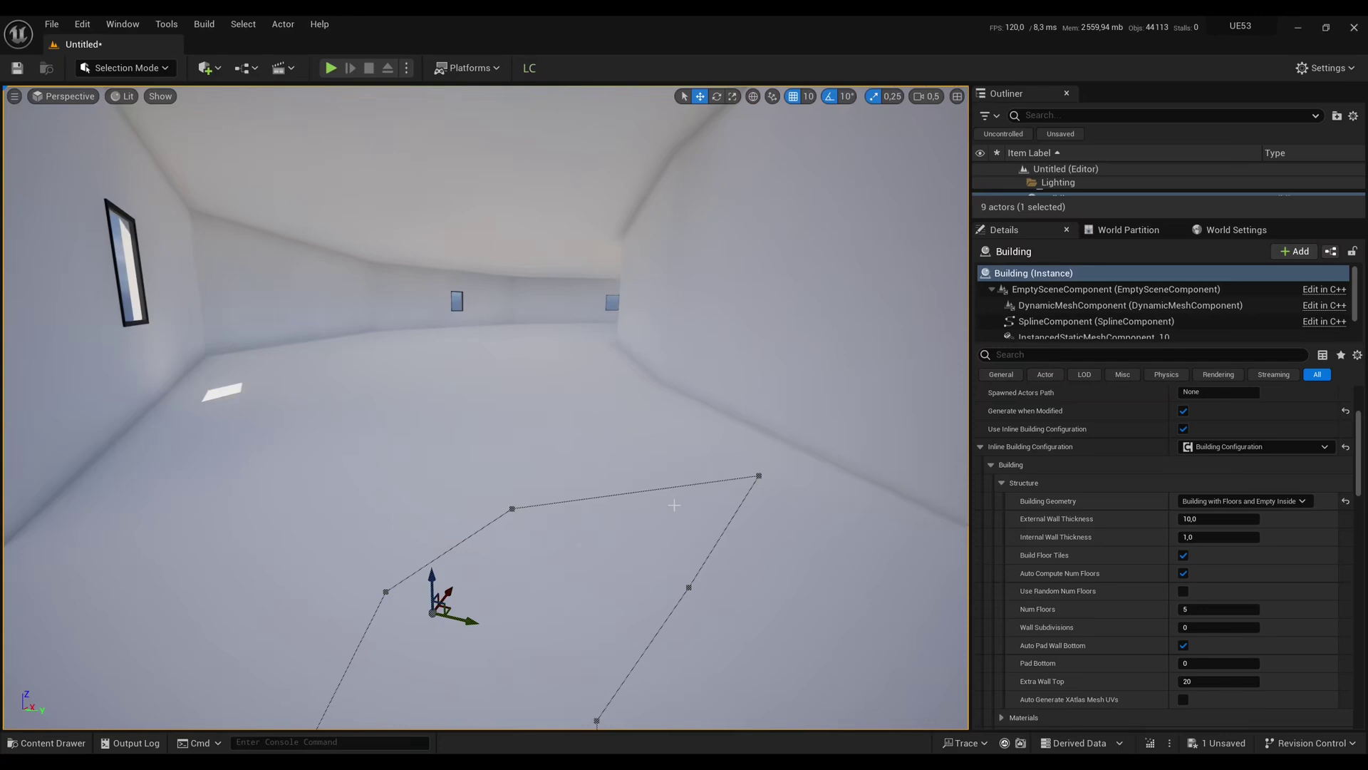
Toggle Build Floor Tiles off and back on to compare the building's interior floor
left_click(1185, 558)
right_click_drag(820, 528, 816, 566)
left_click(1185, 558)
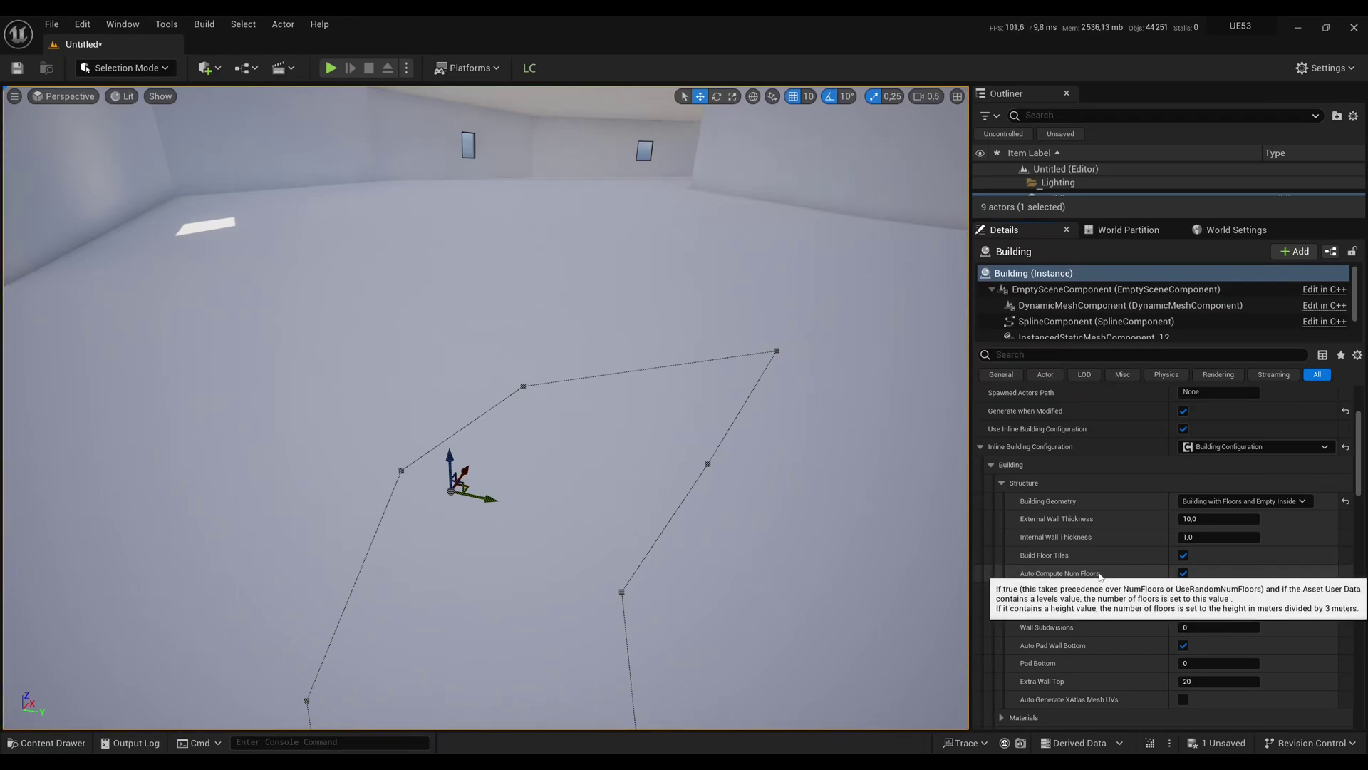
scroll(1086, 598, "down", 1)
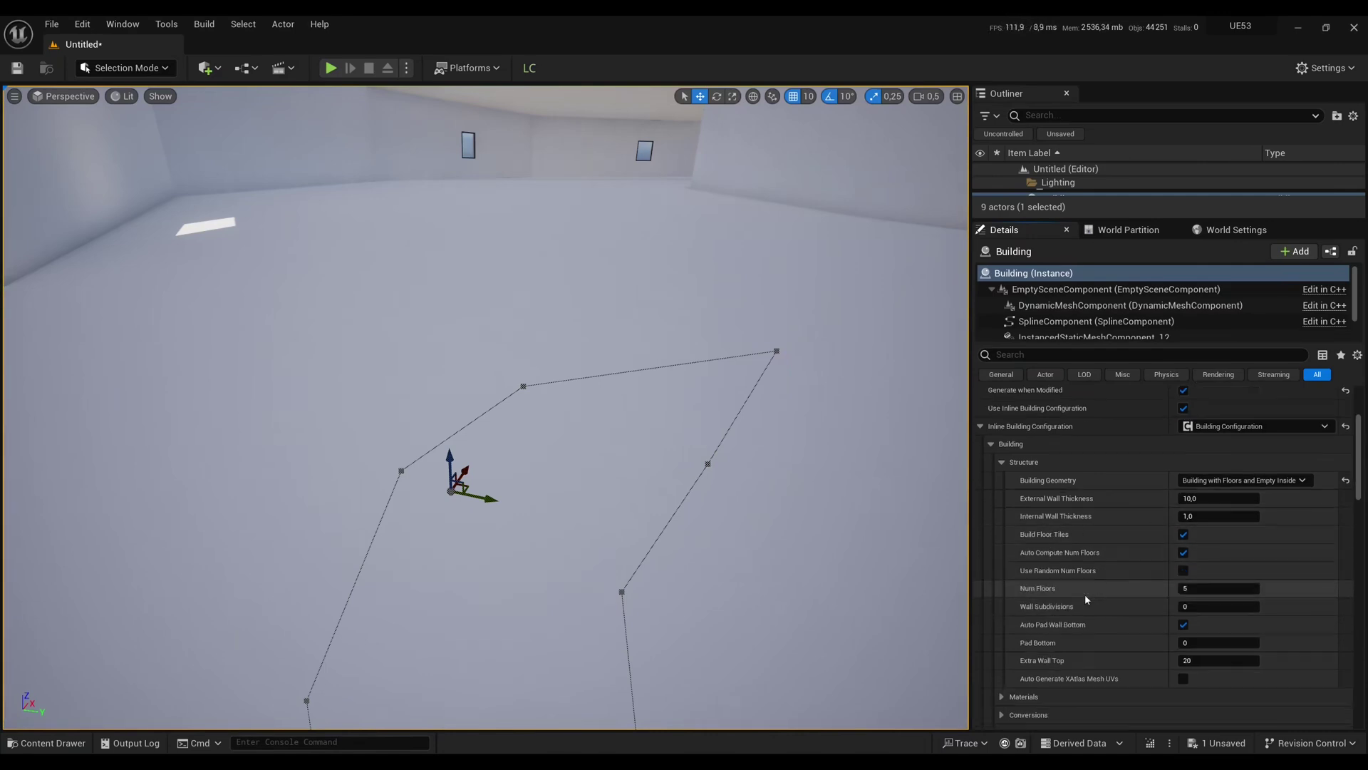
Set Num Floors to 15 and inspect the taller building from outside
scroll(1105, 577, "down", 1)
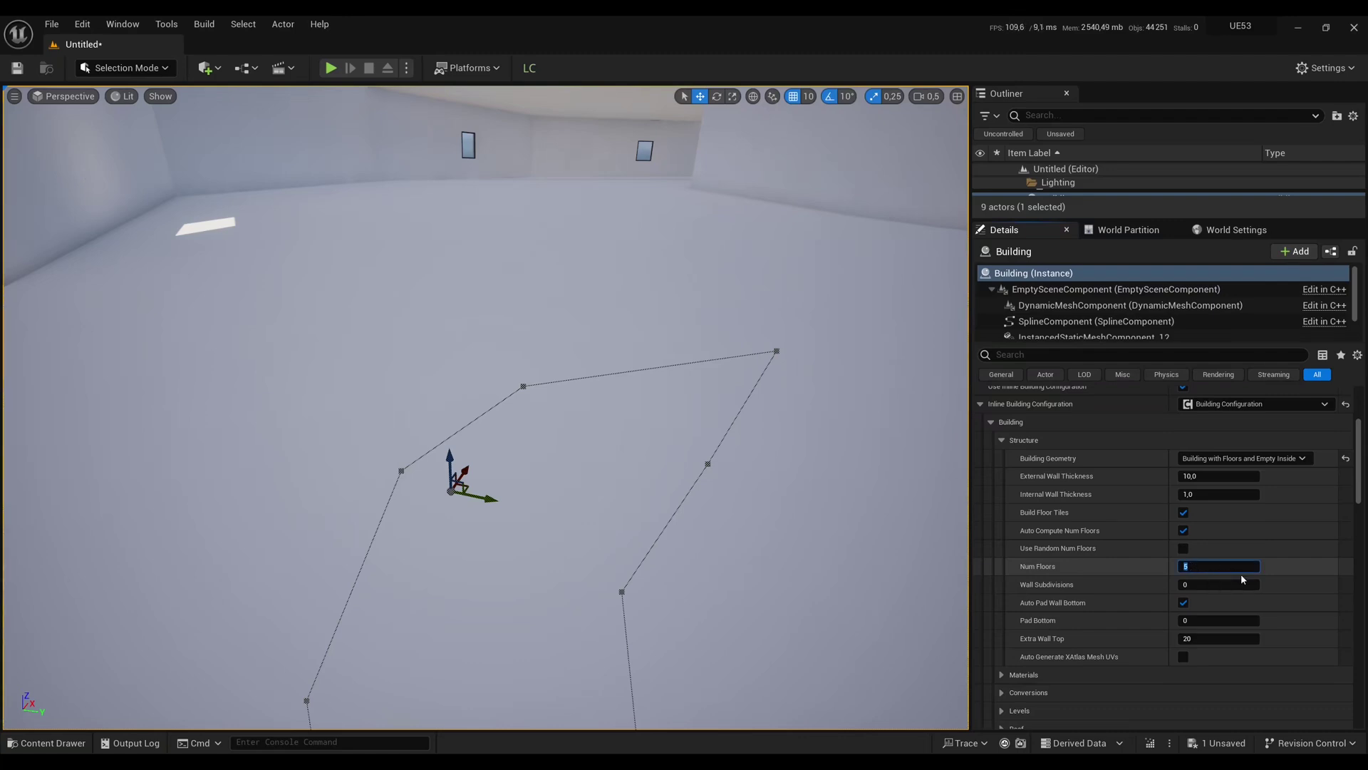
right_click_drag(720, 442, 593, 379)
key("s")
scroll(634, 399, "up", 3)
key("s")
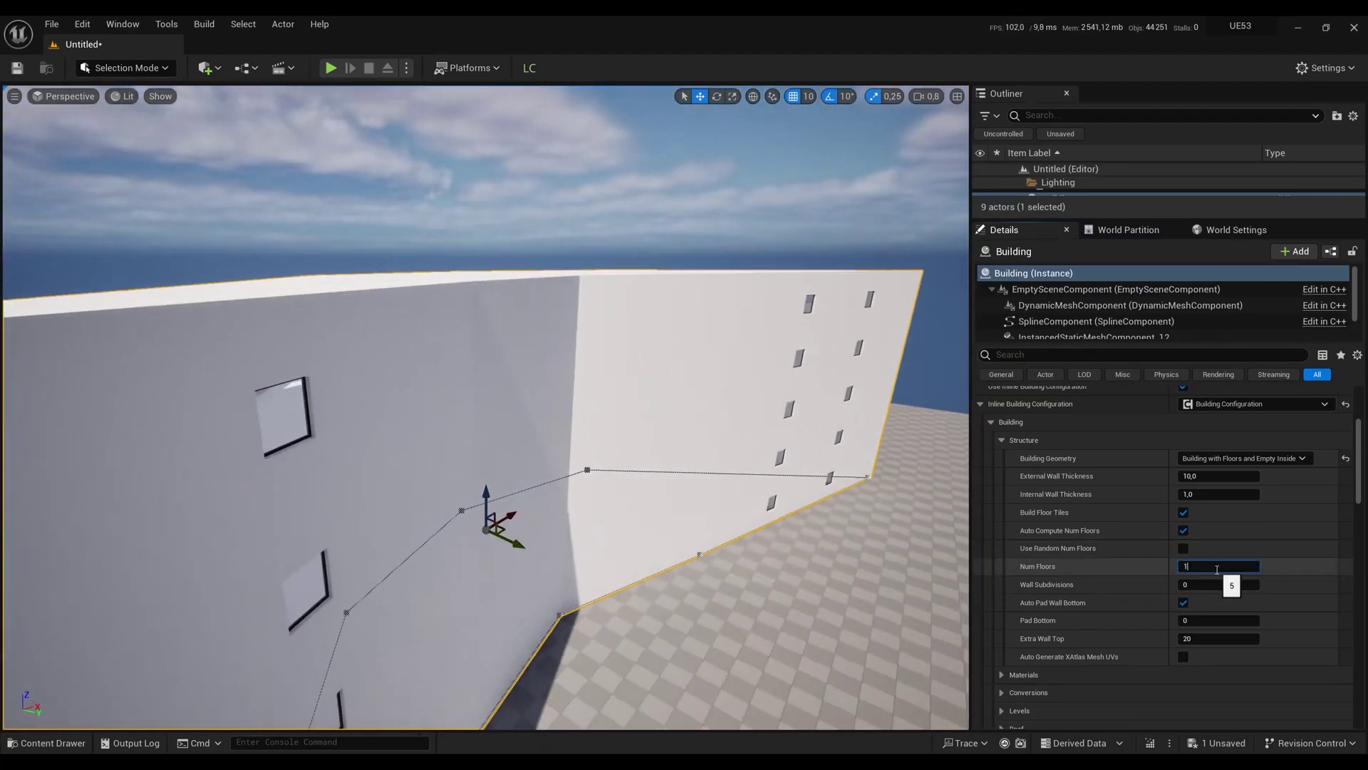
left_click(1217, 569)
type("15")
key("Return")
right_click_drag(777, 463, 720, 392)
key("s")
right_click_drag(520, 377, 524, 374)
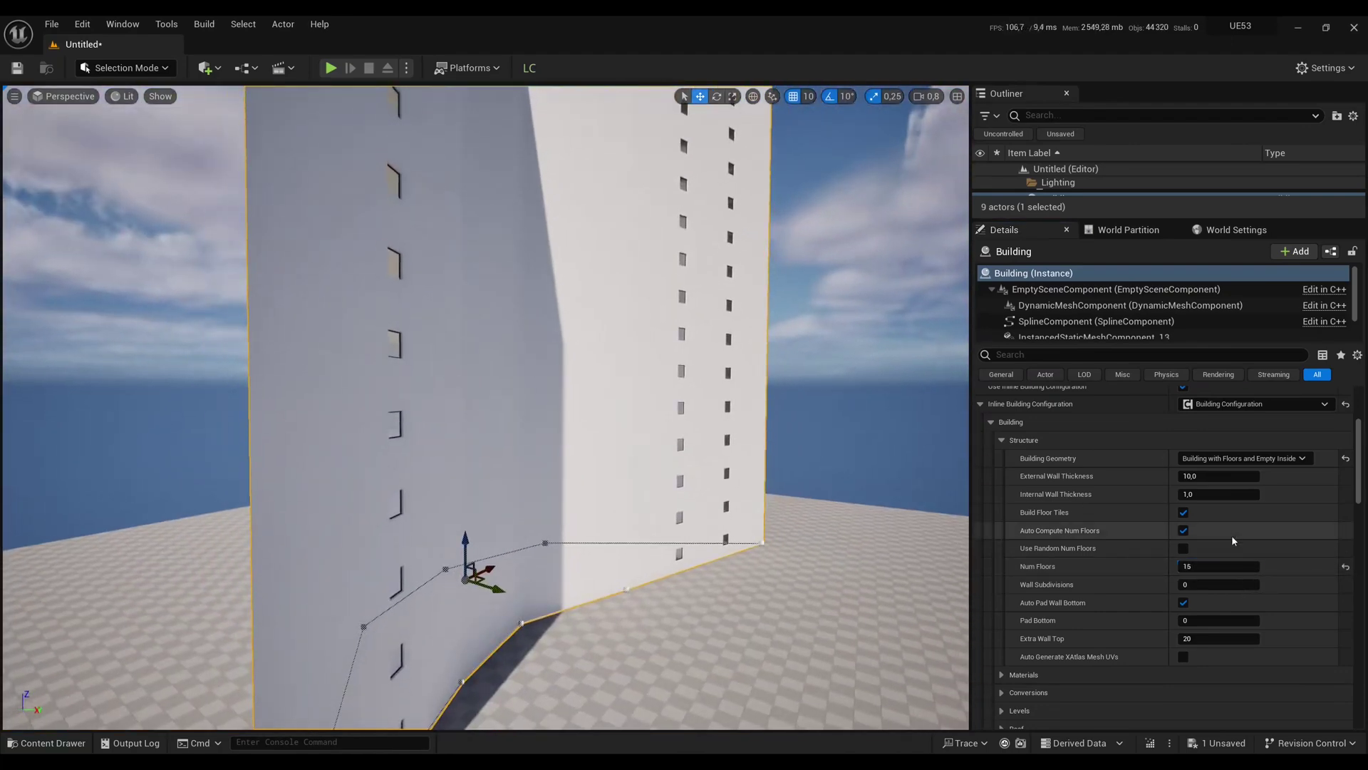
Enable Use Random Num Floors with a minimum of 5 and a maximum of 20 floors
left_click(1183, 548)
left_click(1211, 566)
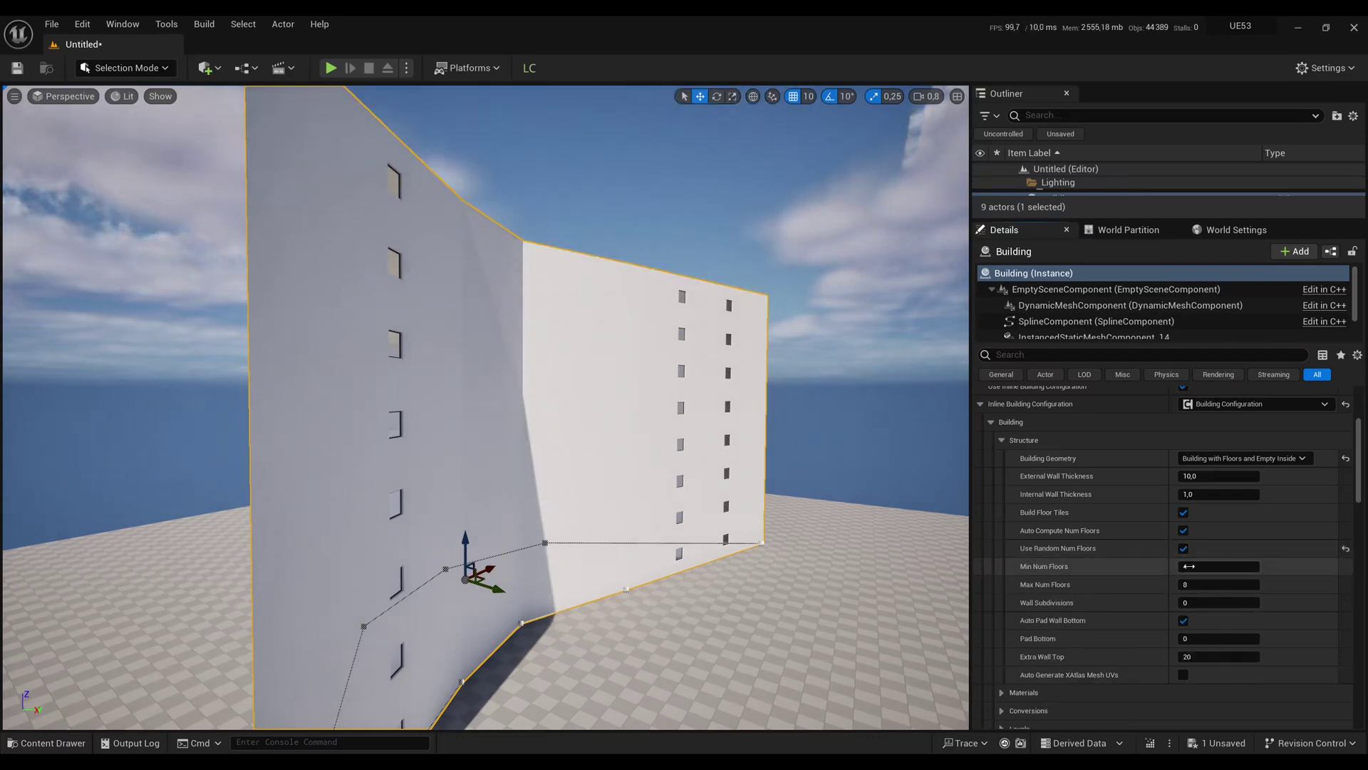
type("5")
key("Tab")
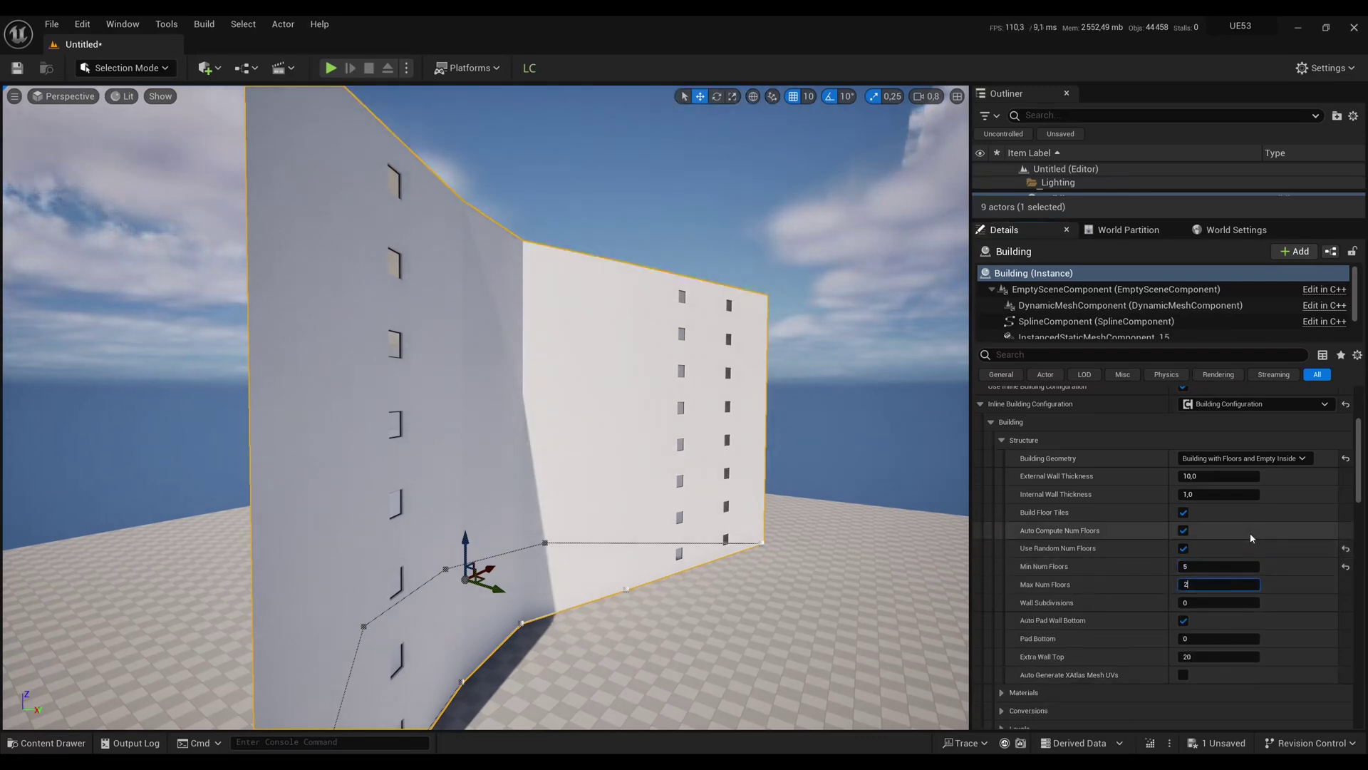
type("20")
key("Return")
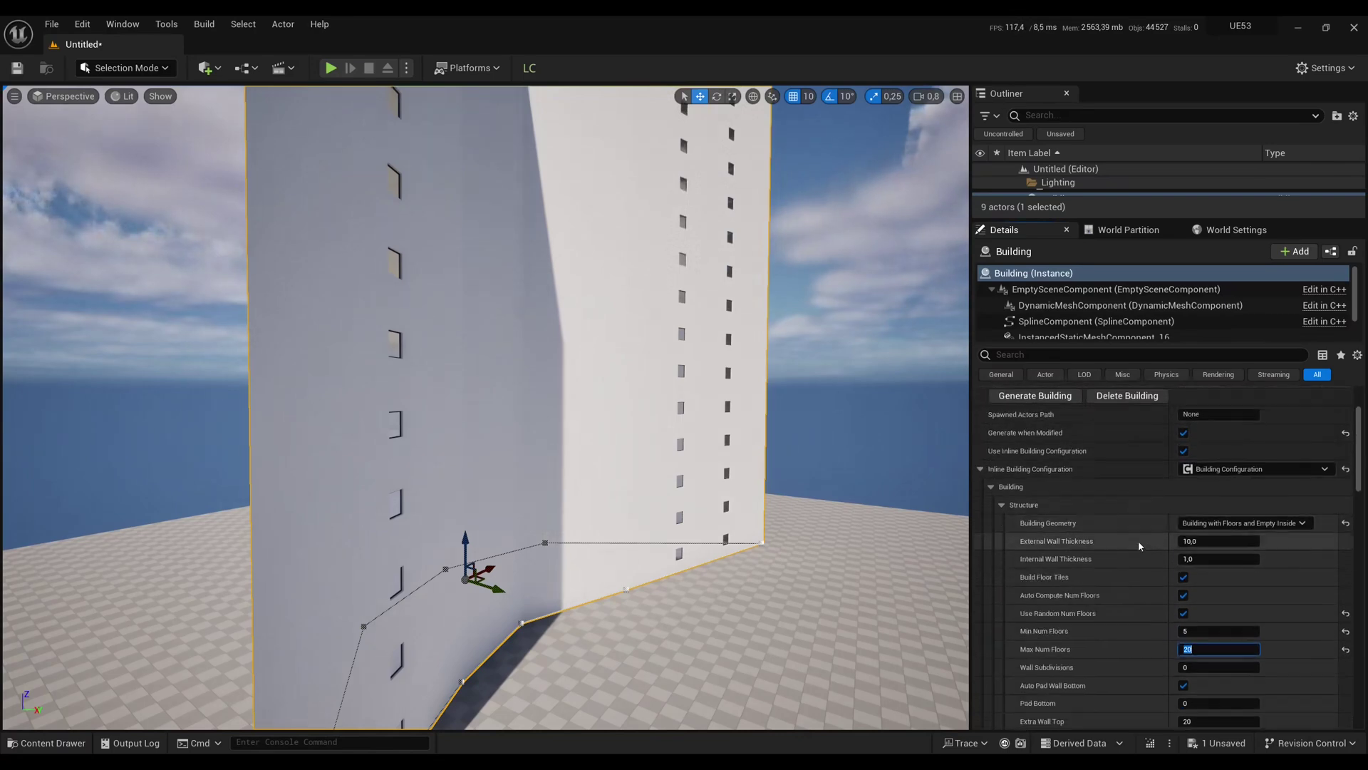
Regenerate the building several times to compare its random floor counts from outside
right_click(1133, 525)
key("s")
scroll(873, 467, "up", 1)
mouse_move(873, 467)
right_mouse_down()
mouse_move(917, 477)
mouse_move(874, 467)
right_mouse_up()
left_click(1050, 400)
left_click(1055, 401)
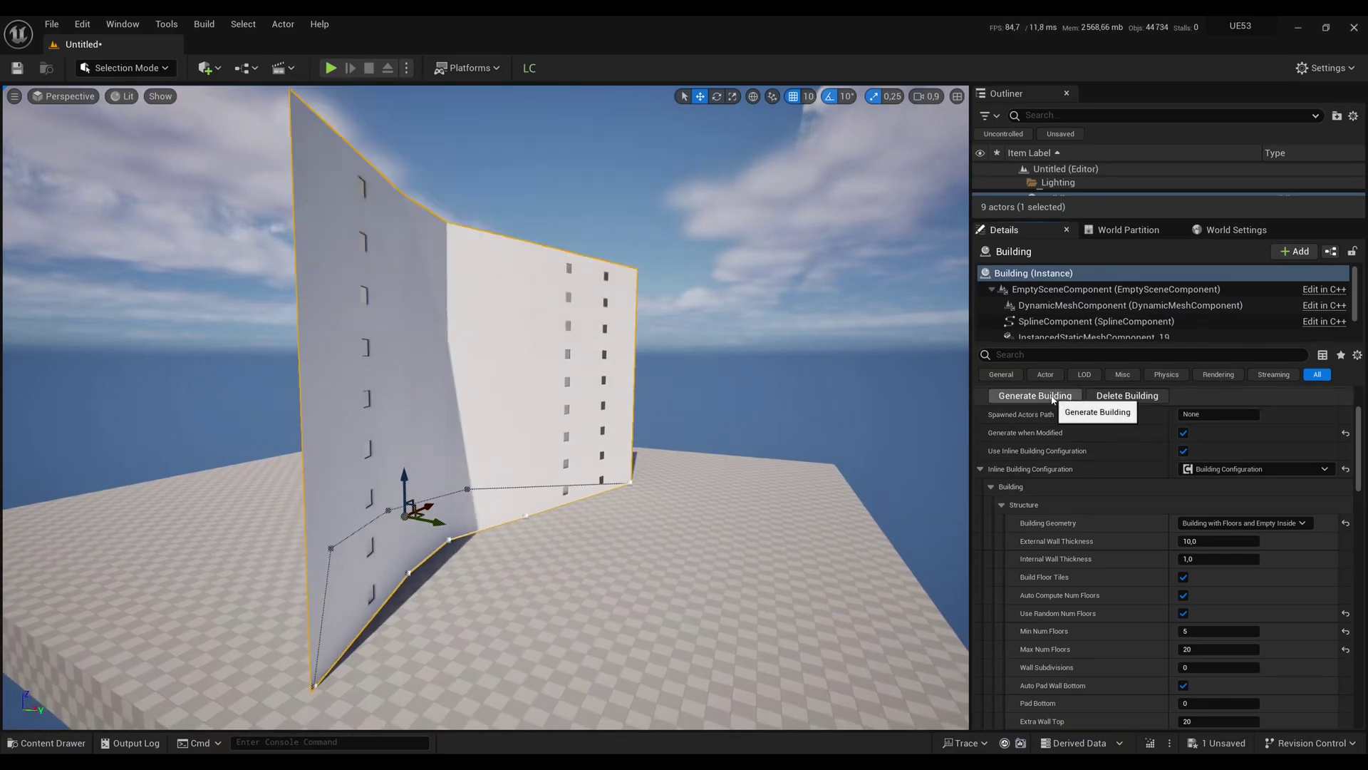
left_click(1059, 402)
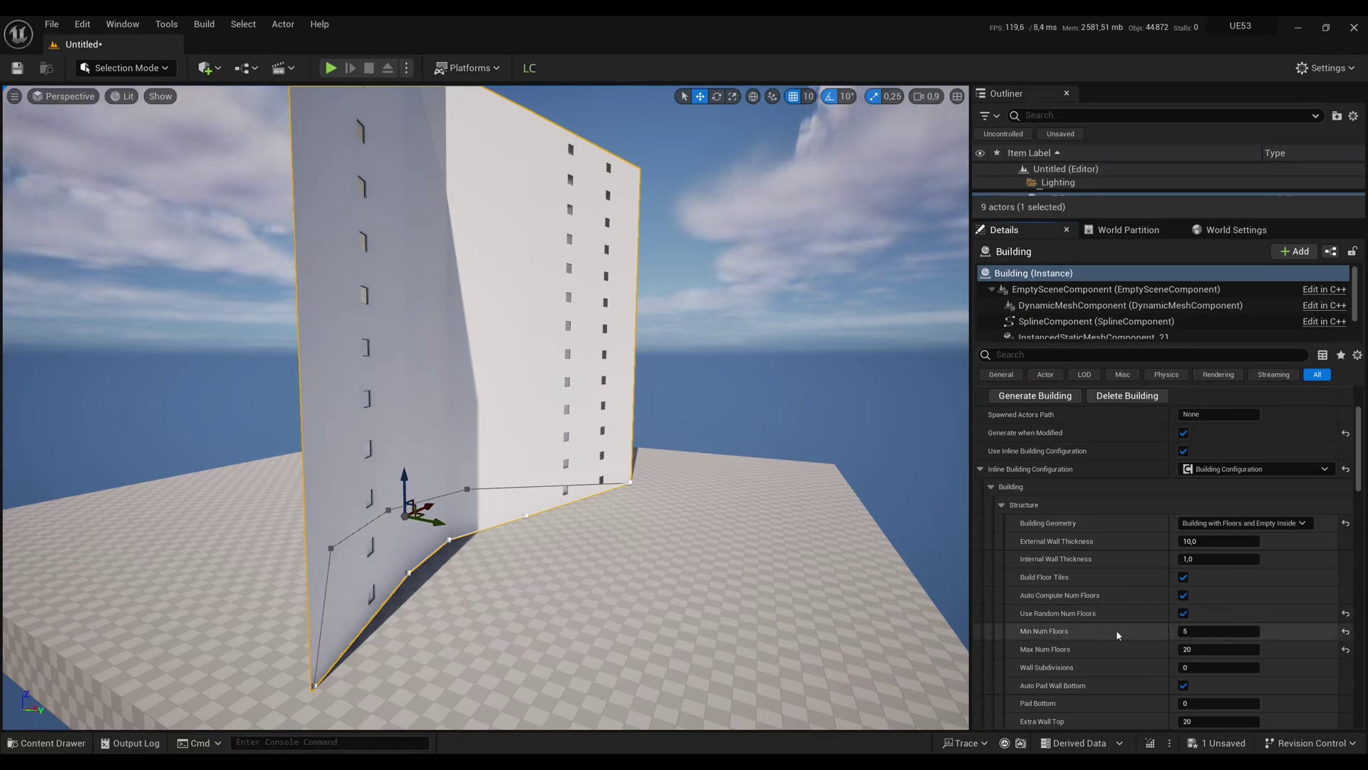
Turn off Use Random Num Floors and set Num Floors to 5
left_click(1183, 614)
left_click(1224, 632)
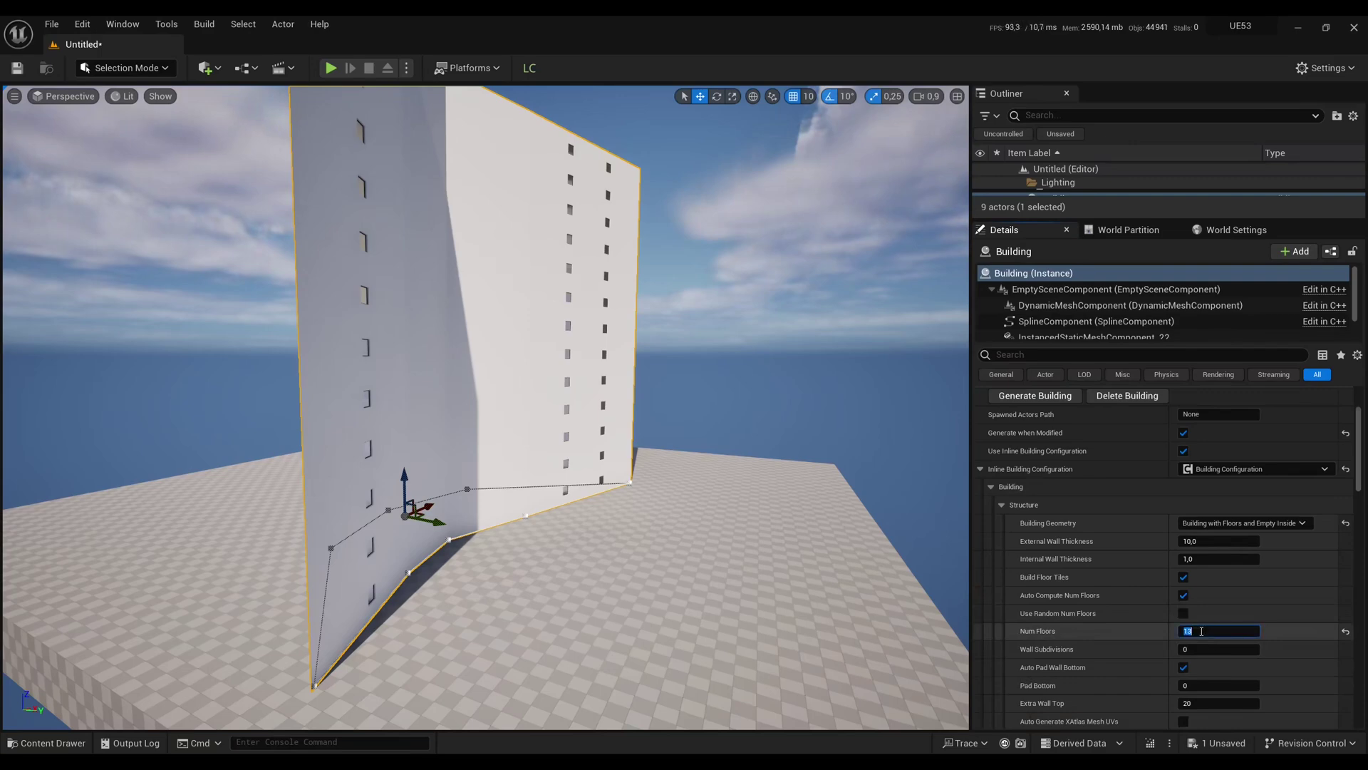
type("5")
key("Return")
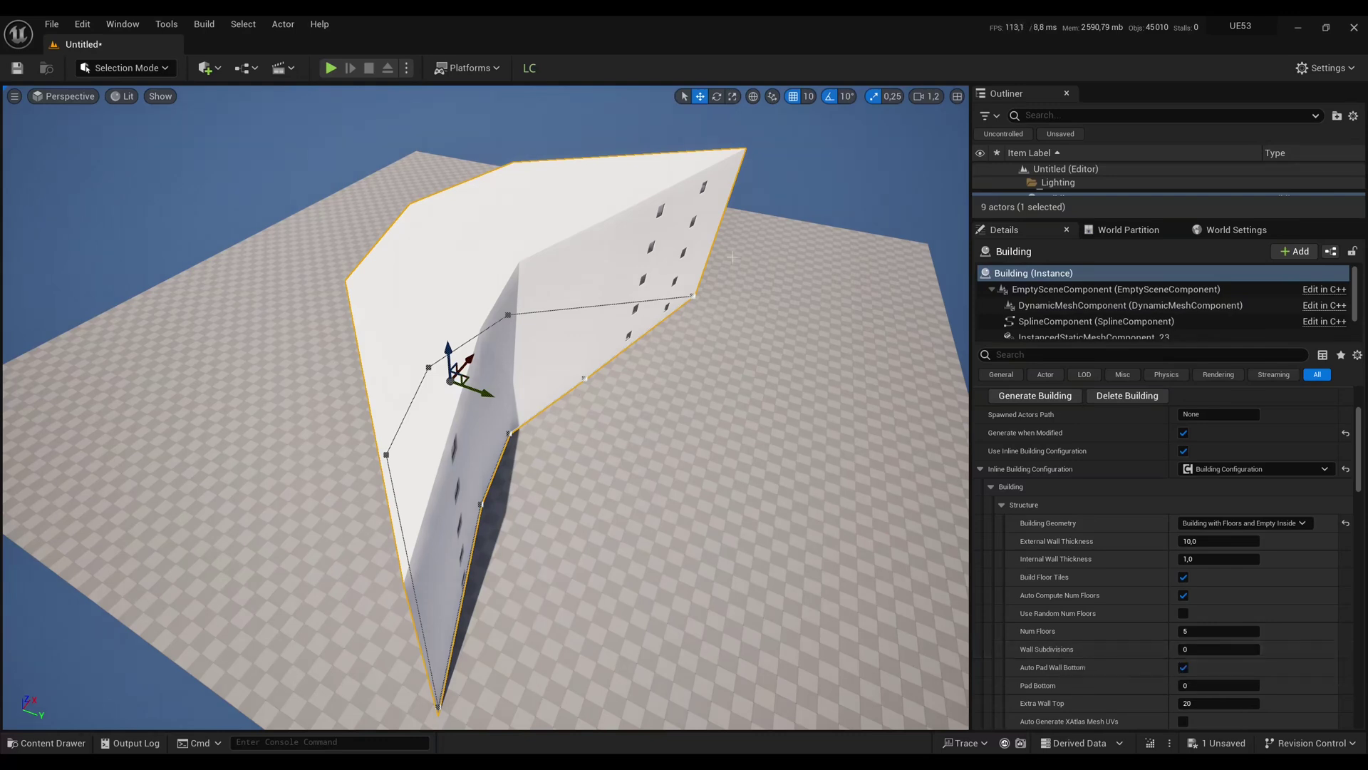
Change the type of the building's spline points to Curve and inspect the curved outline
left_click(1096, 322)
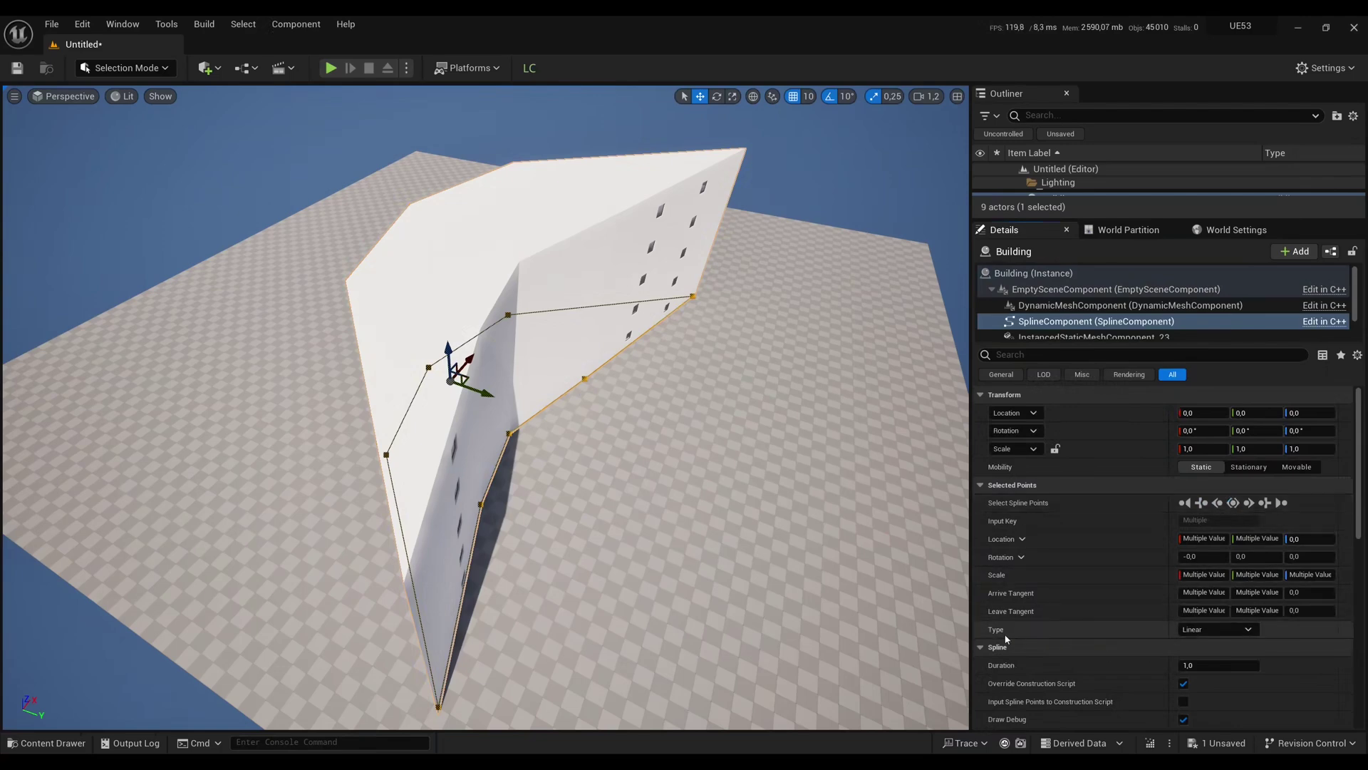
left_click(1217, 629)
left_click(1204, 645)
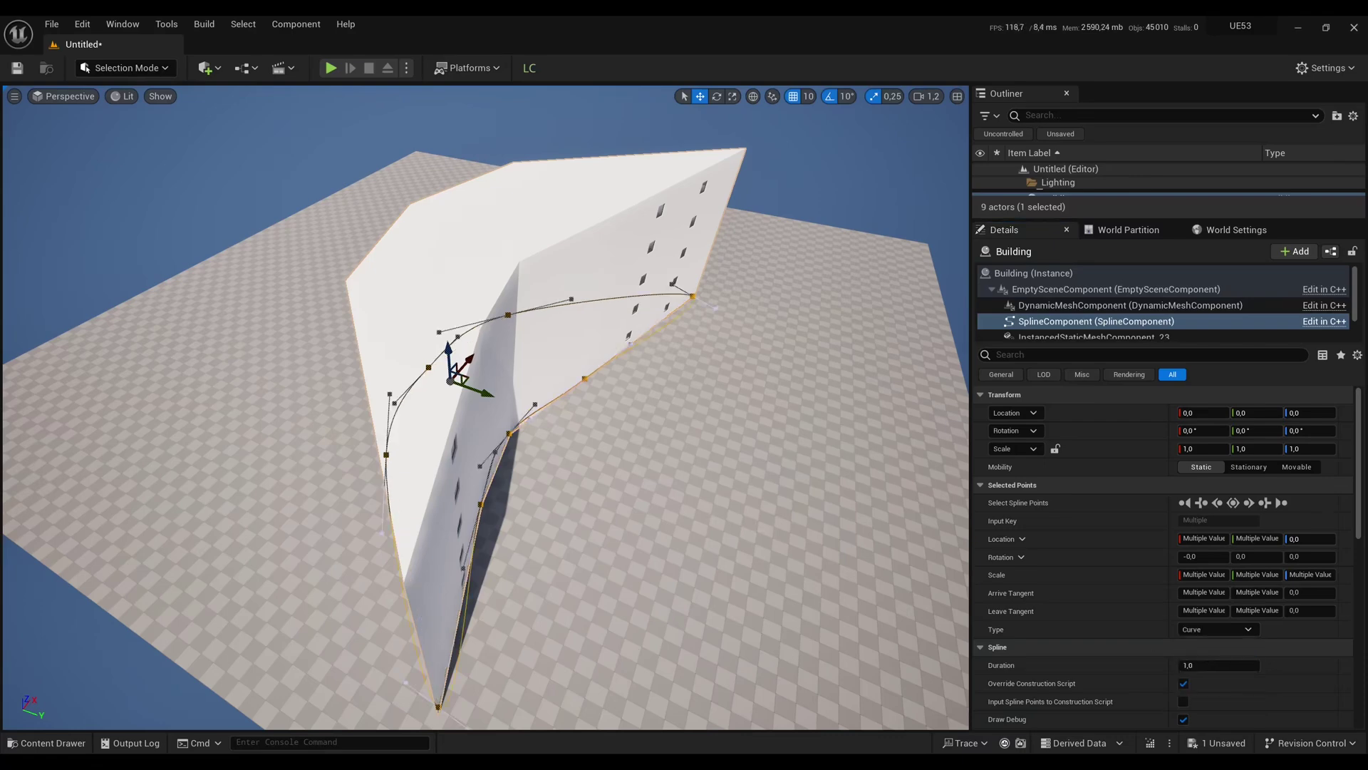
scroll(486, 408, "up", 1)
mouse_move(486, 408)
right_mouse_down()
mouse_move(555, 413)
mouse_move(542, 421)
mouse_move(585, 435)
mouse_move(491, 420)
right_mouse_up()
right_click_drag(616, 561, 617, 561)
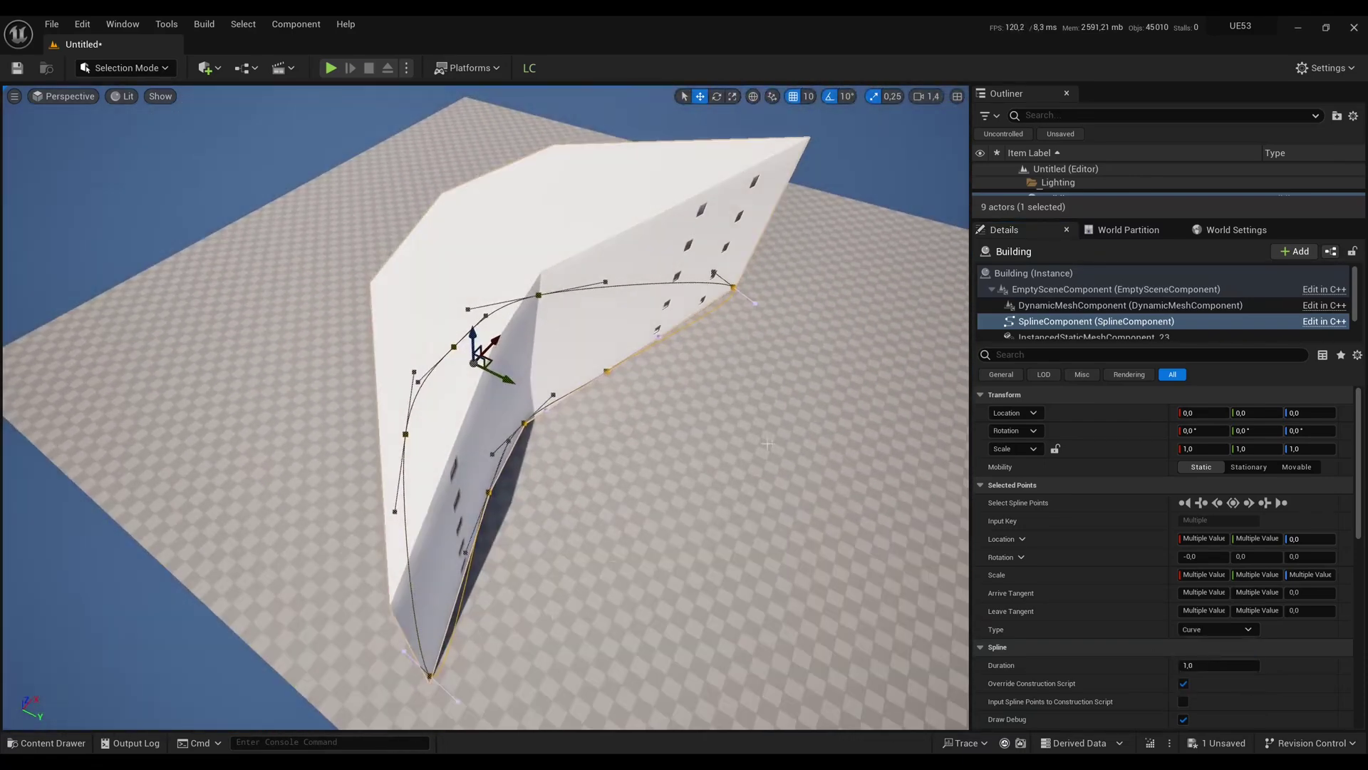
Set the building's Wall Subdivisions to 50 so the walls follow the curved spline
left_click(1033, 273)
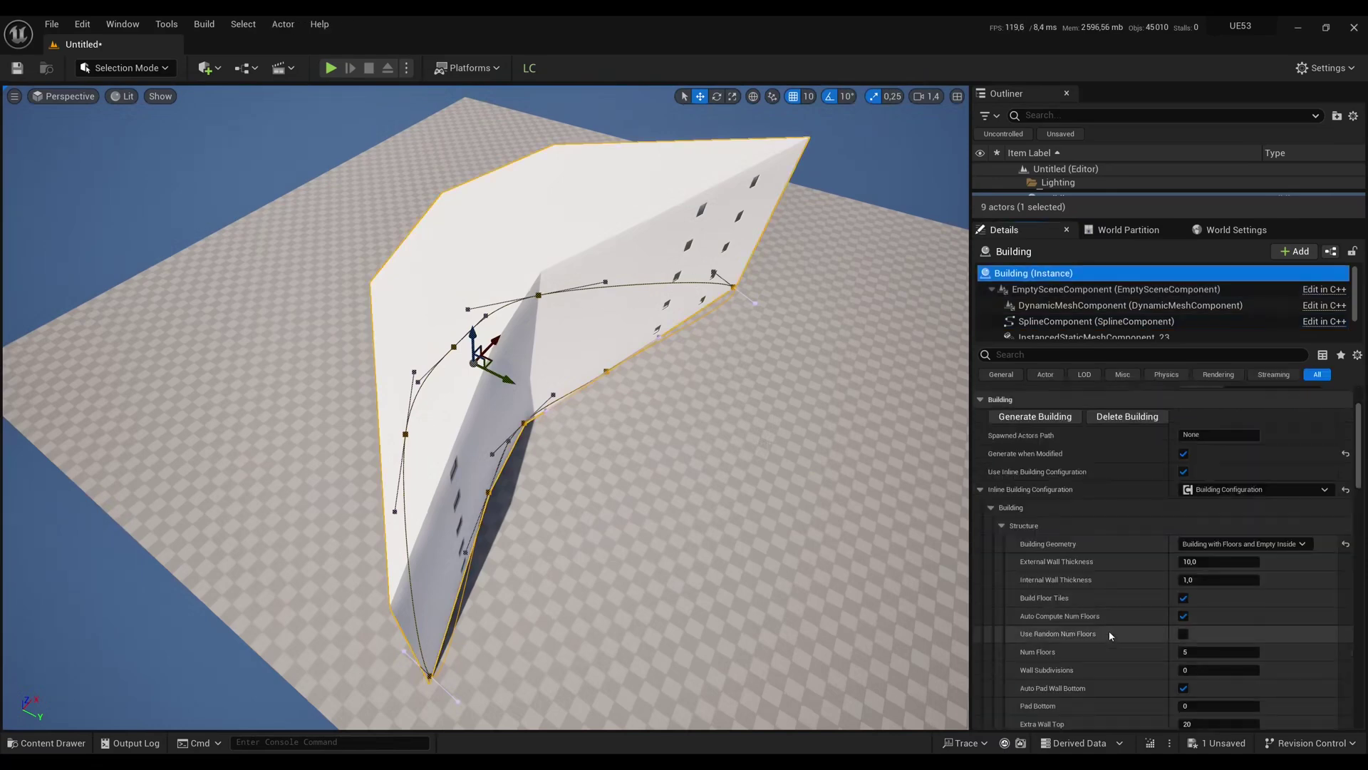
scroll(1109, 631, "down", 3)
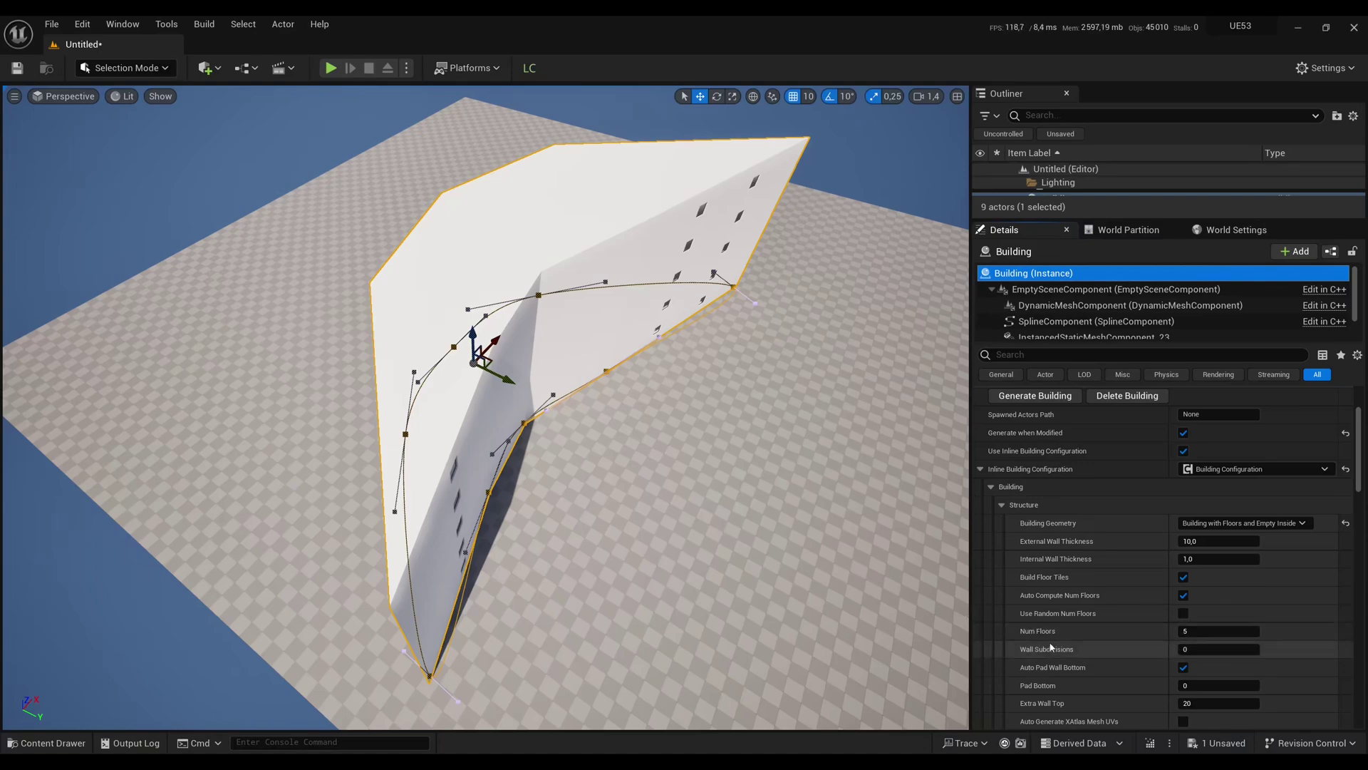
left_click(1202, 645)
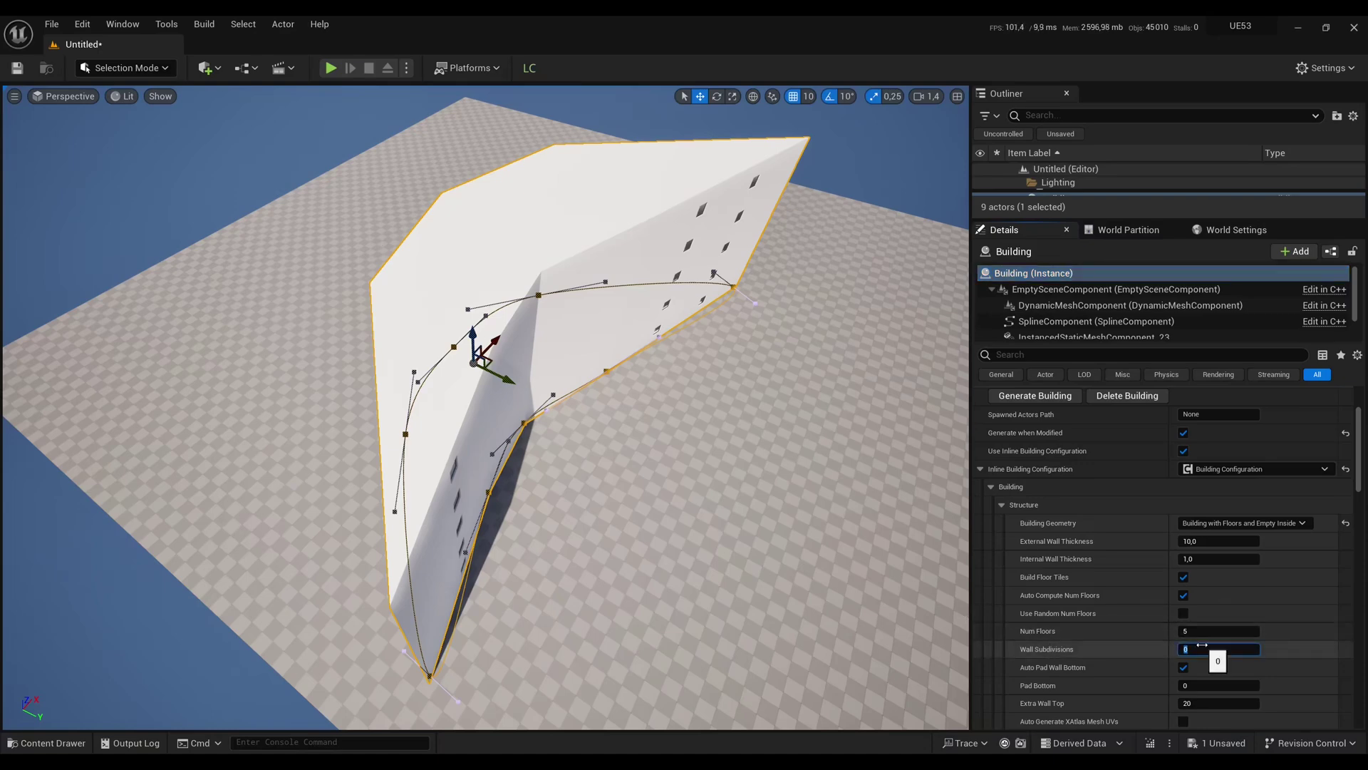
type("50")
key("Return")
right_click_drag(713, 541, 713, 542)
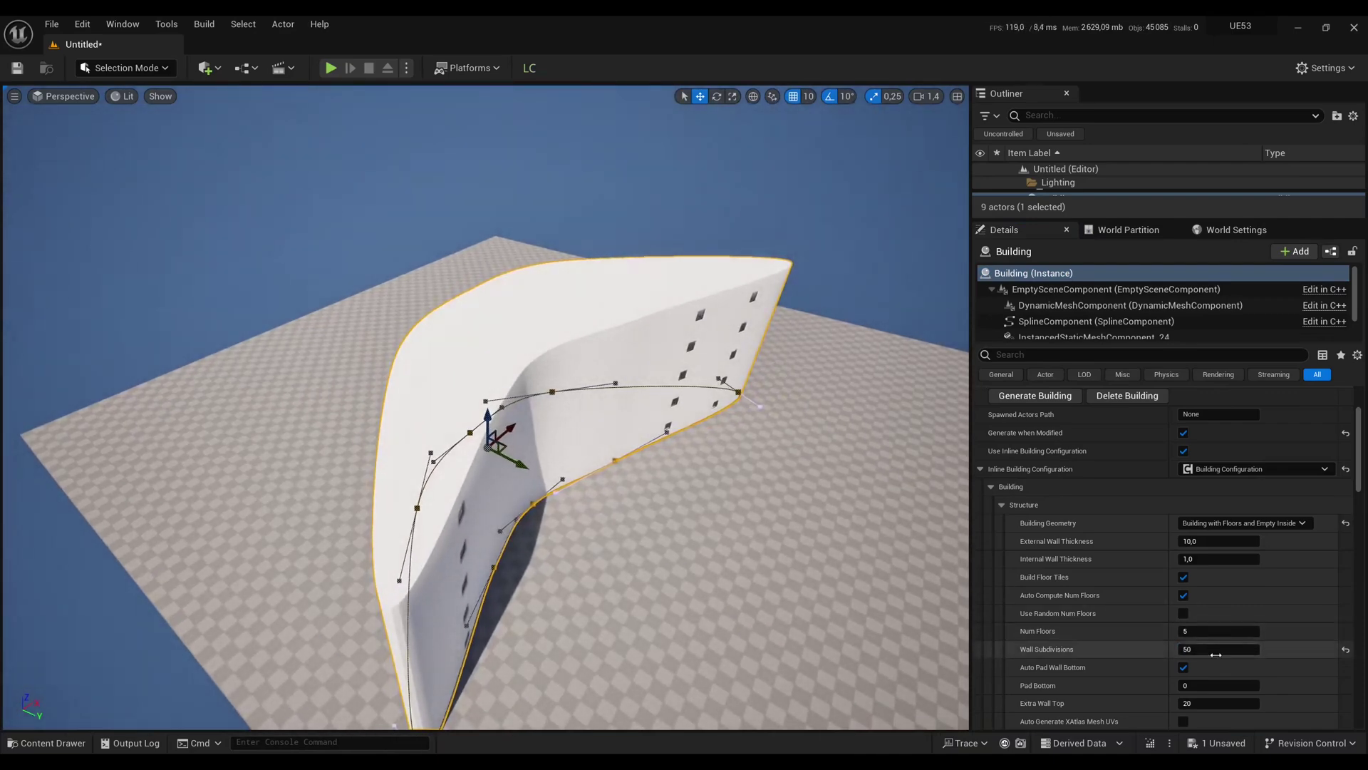
Inspect the subdivided curved walls in a different viewport view mode
left_click(64, 96)
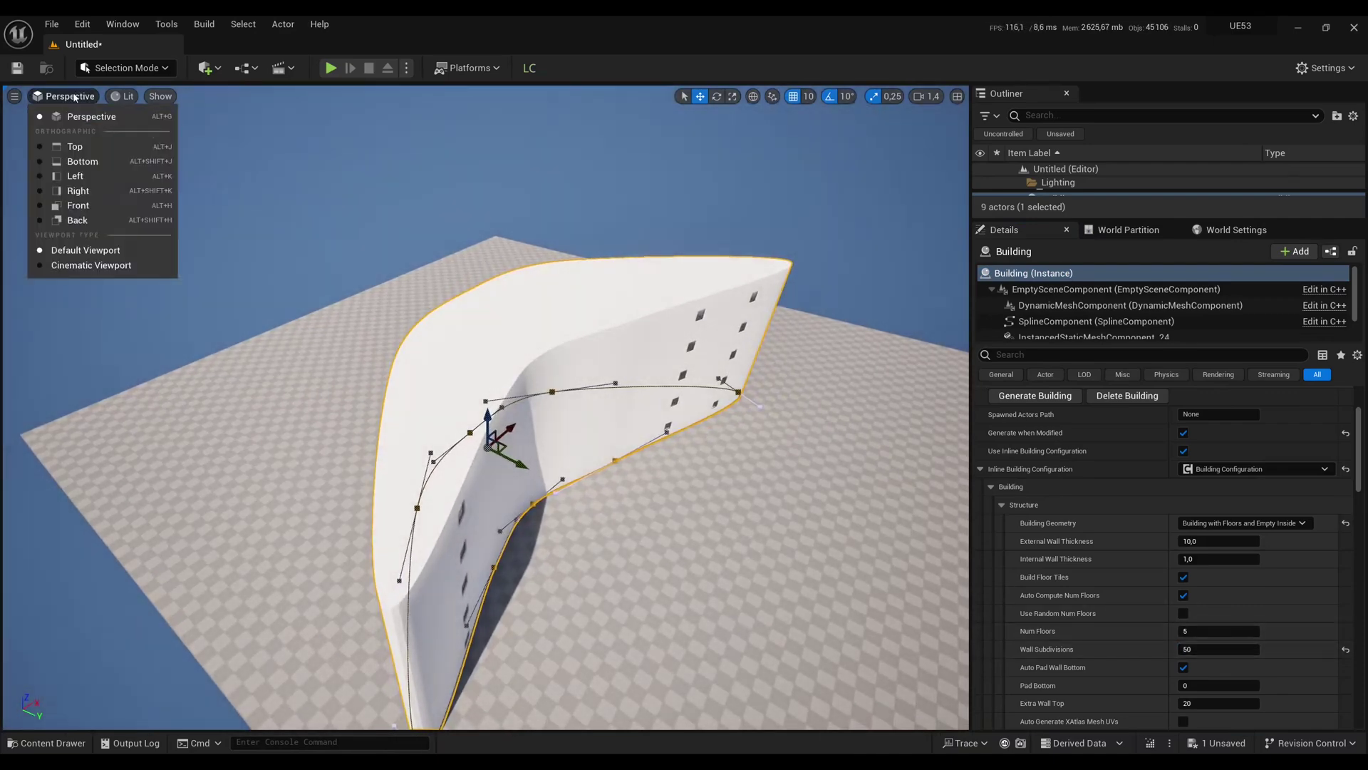
left_click(123, 97)
left_click(160, 96)
left_click(129, 104)
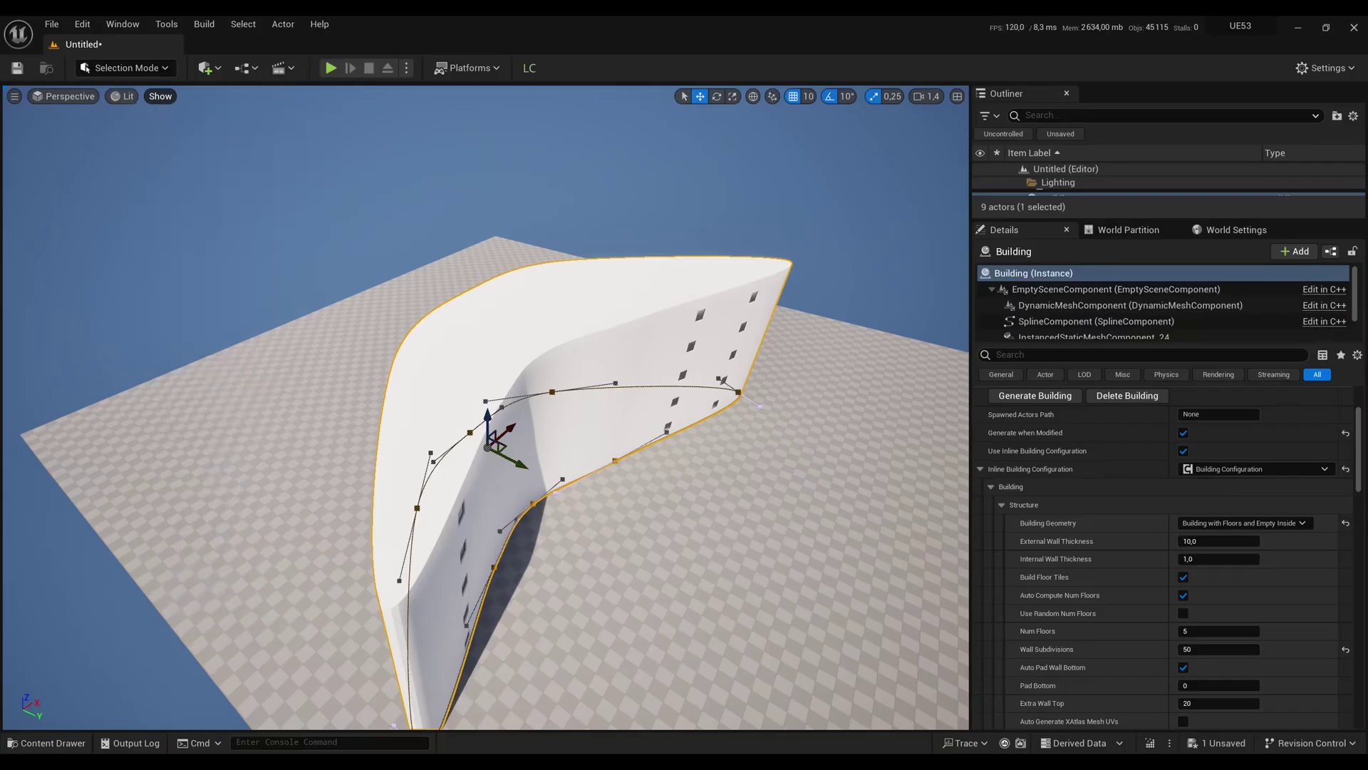
left_click(128, 100)
left_click(158, 165)
right_click_drag(548, 299, 556, 321)
key("w")
key("s")
key("w")
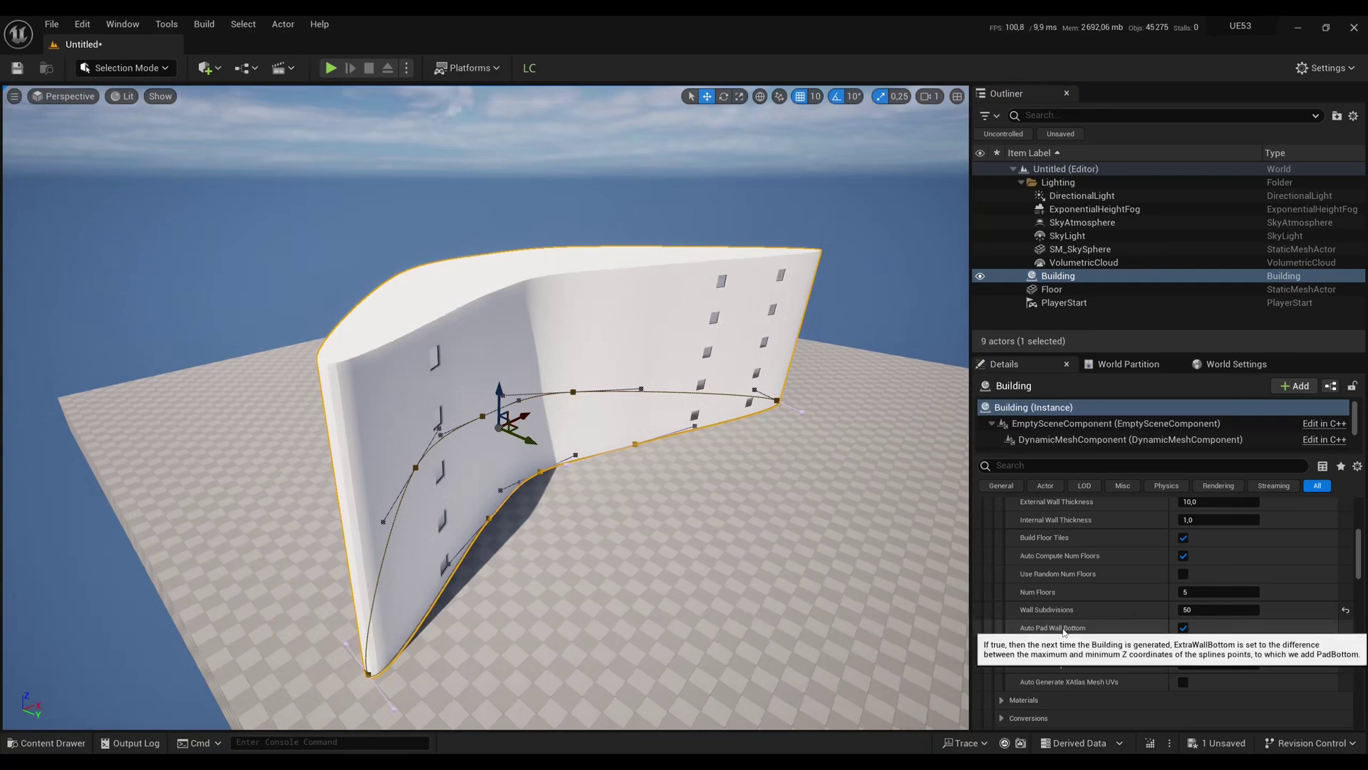
Set the building's Pad Bottom to 200 and check the description of Auto Pad Wall Bottom
left_click(1204, 646)
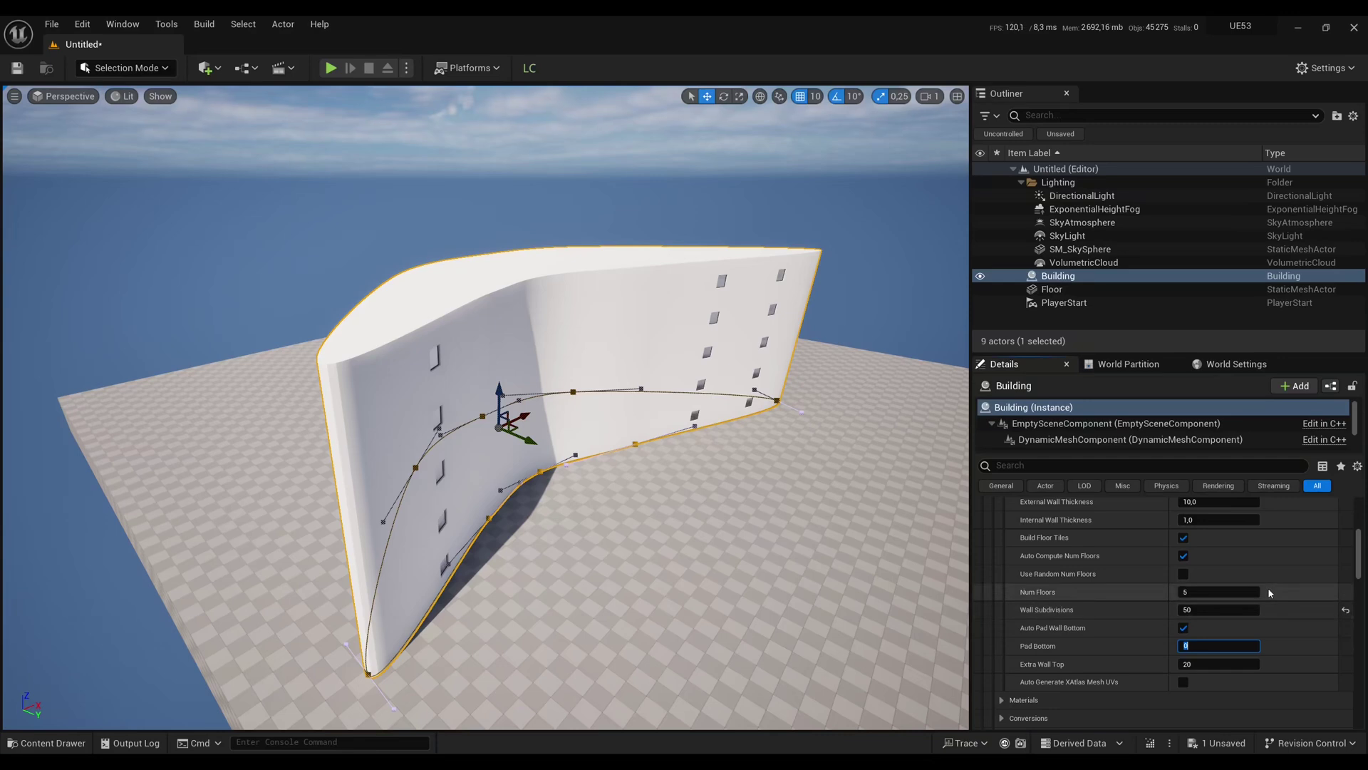
type("200")
key("Return")
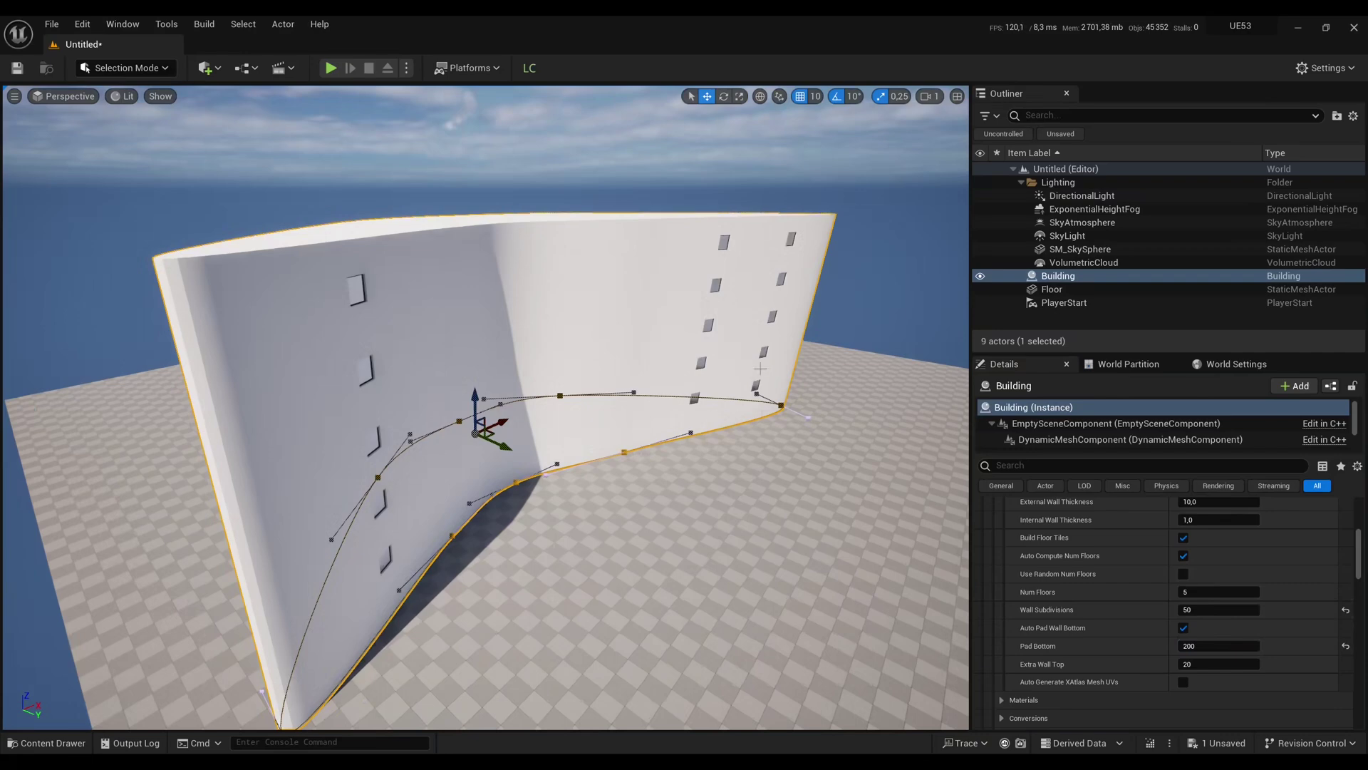
mouse_move(1031, 633)
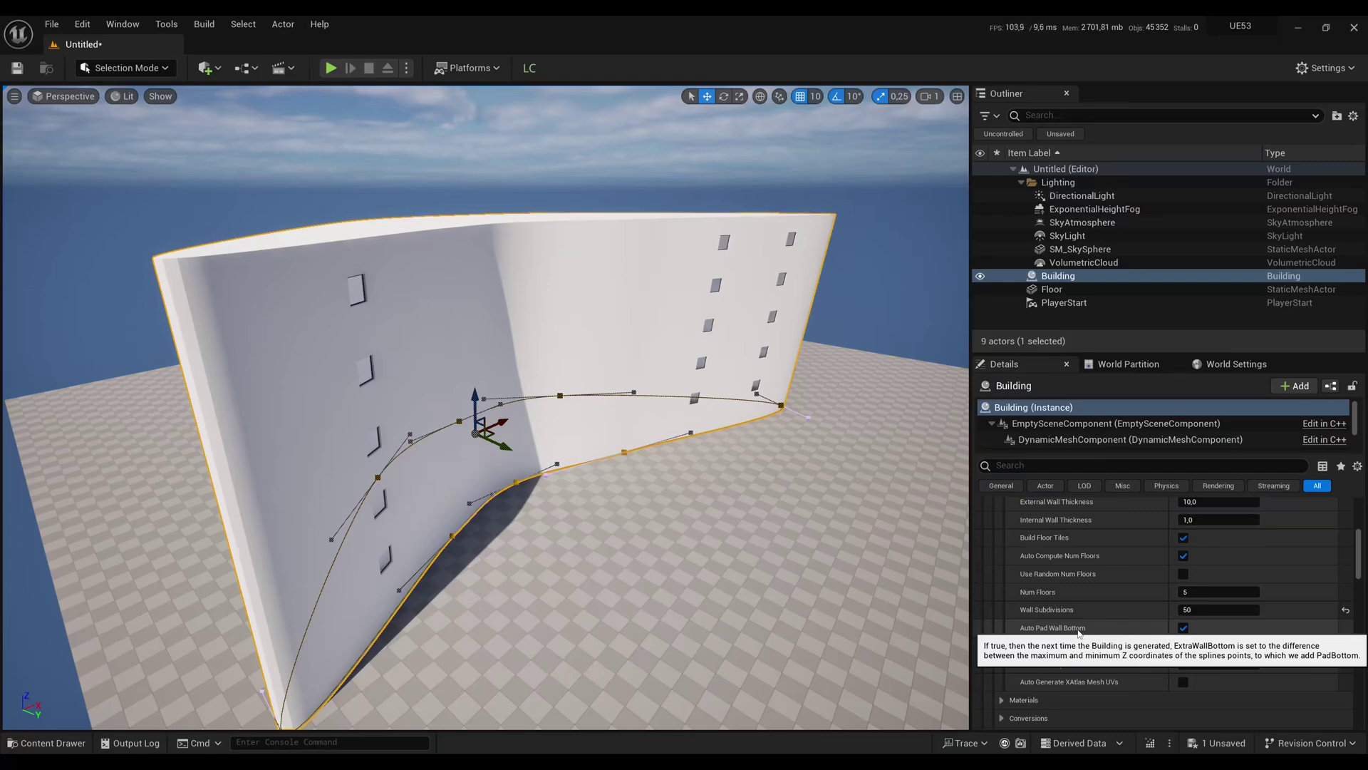
Raise the spline point at the building's far corner to a height of about 770
mouse_move(765, 469)
right_mouse_down()
mouse_move(727, 464)
mouse_move(748, 453)
mouse_move(765, 469)
right_mouse_up()
left_click(759, 456)
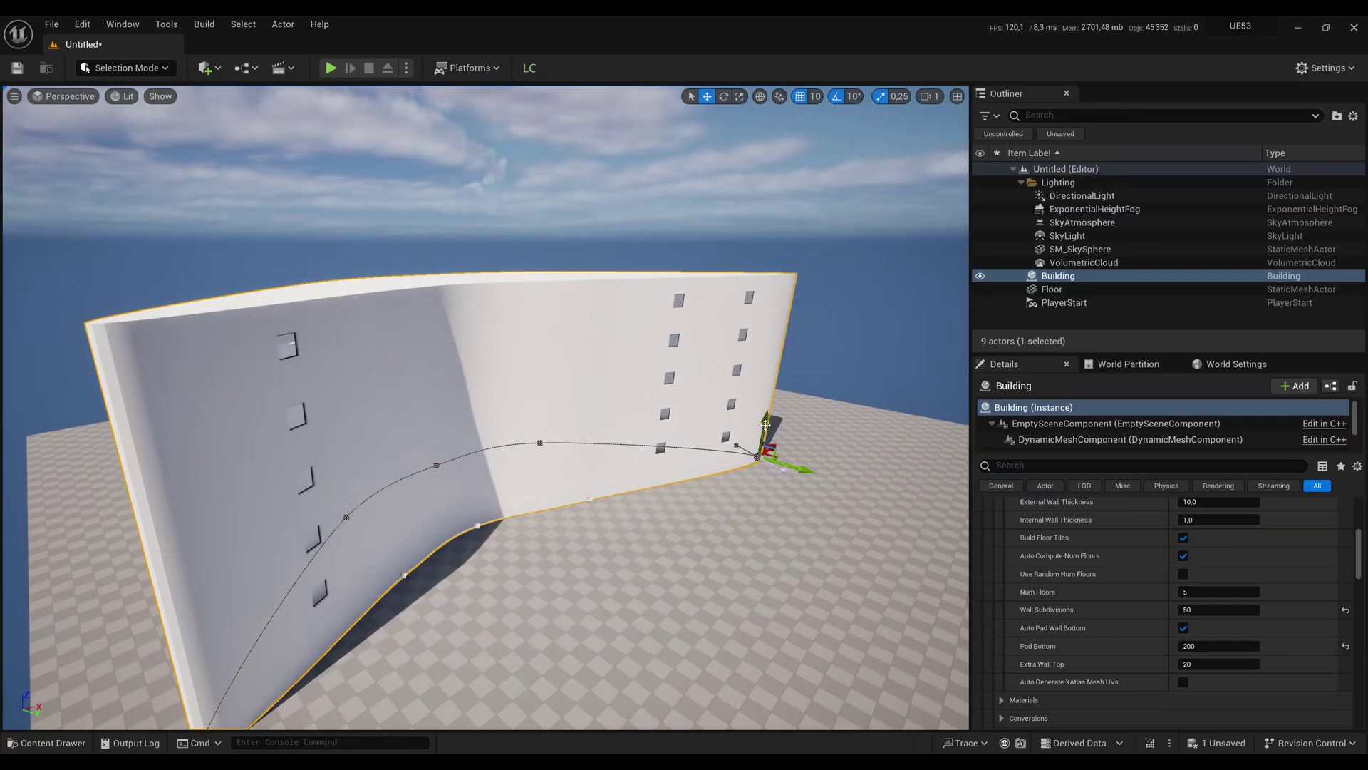
left_click_drag(765, 424, 779, 348)
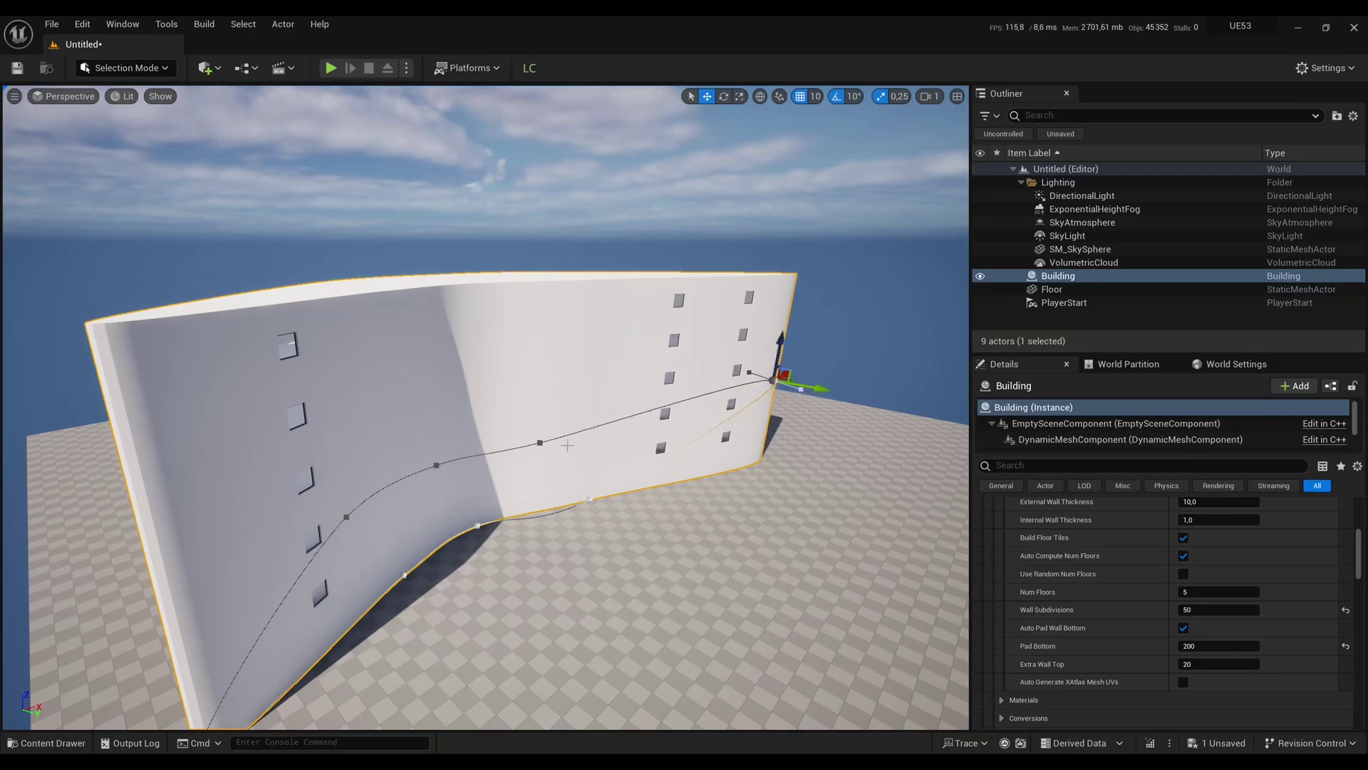
left_click(595, 472)
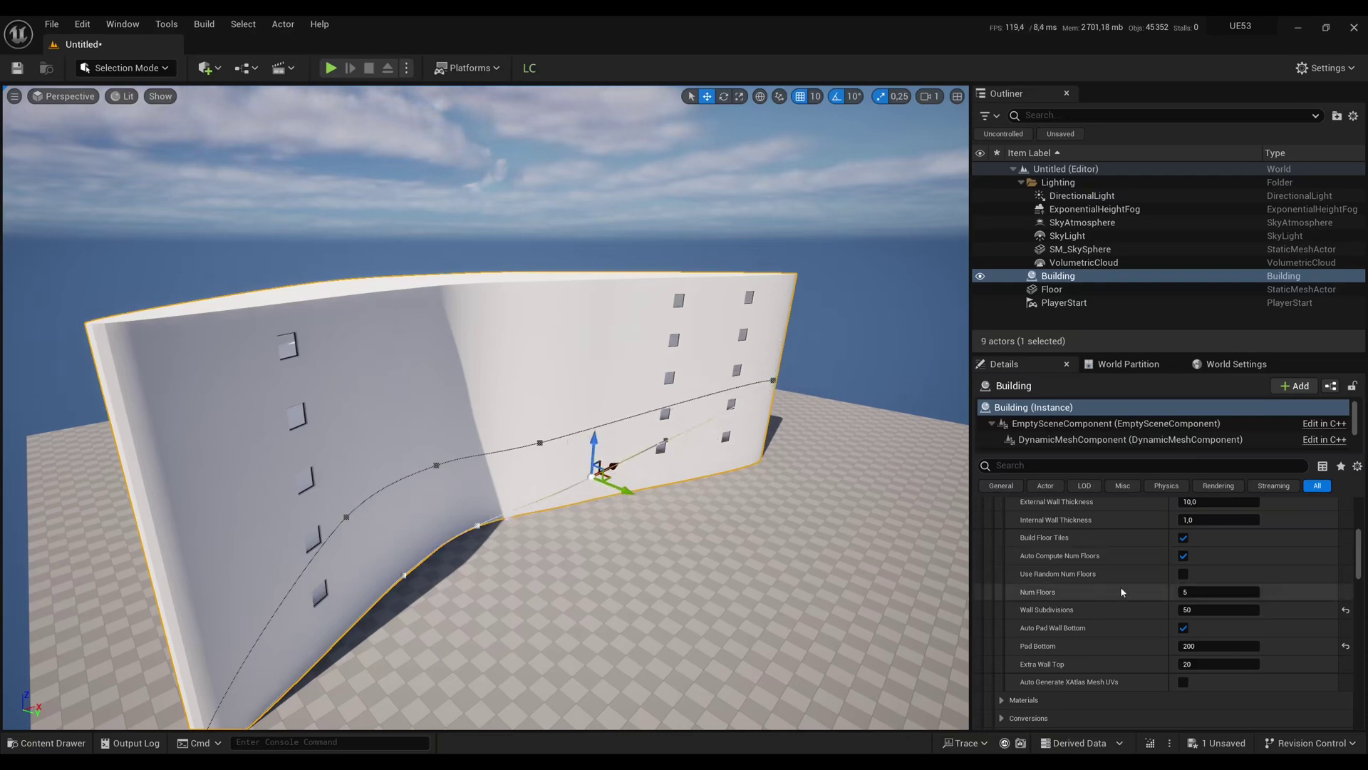
Set Pad Bottom to 0 and inspect the wall base below the raised spline point
left_click(1219, 643)
type("0")
key("Return")
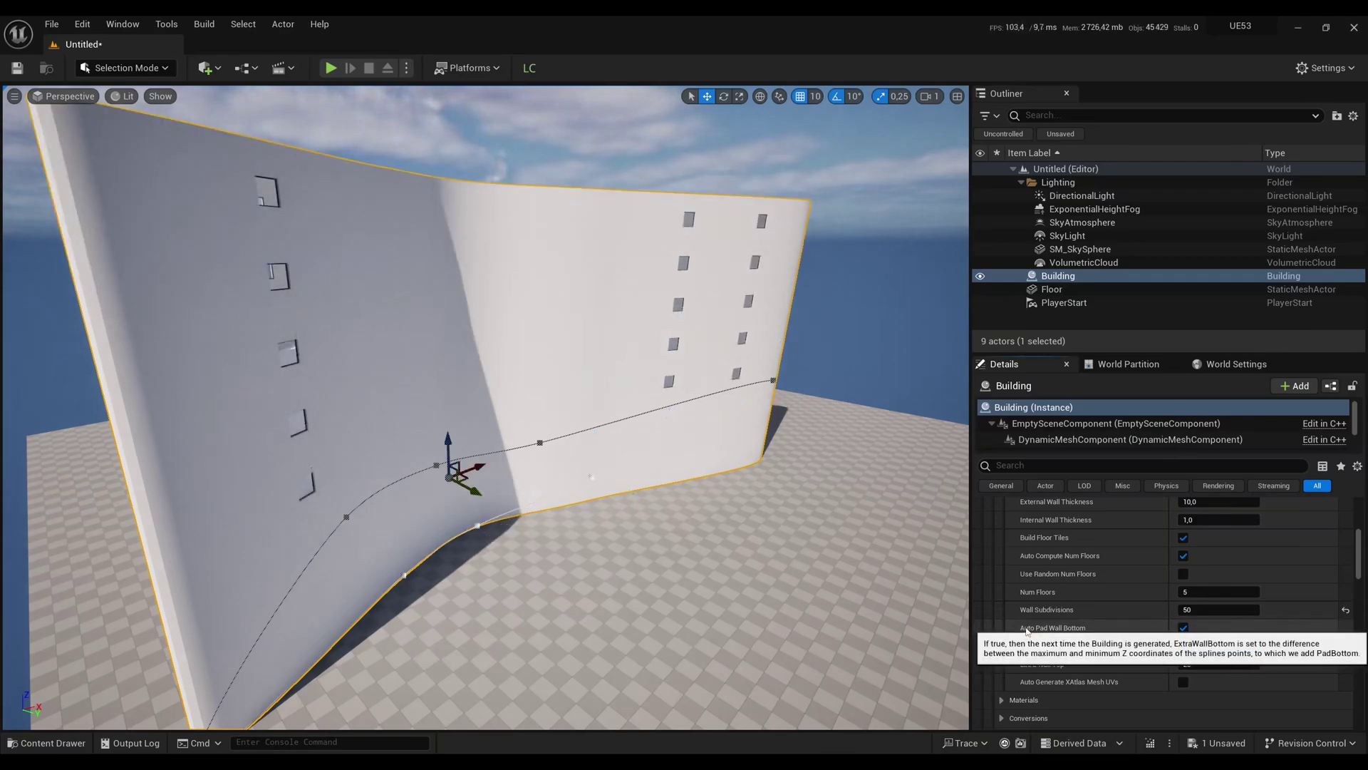
left_click_drag(805, 555, 627, 559, "alt")
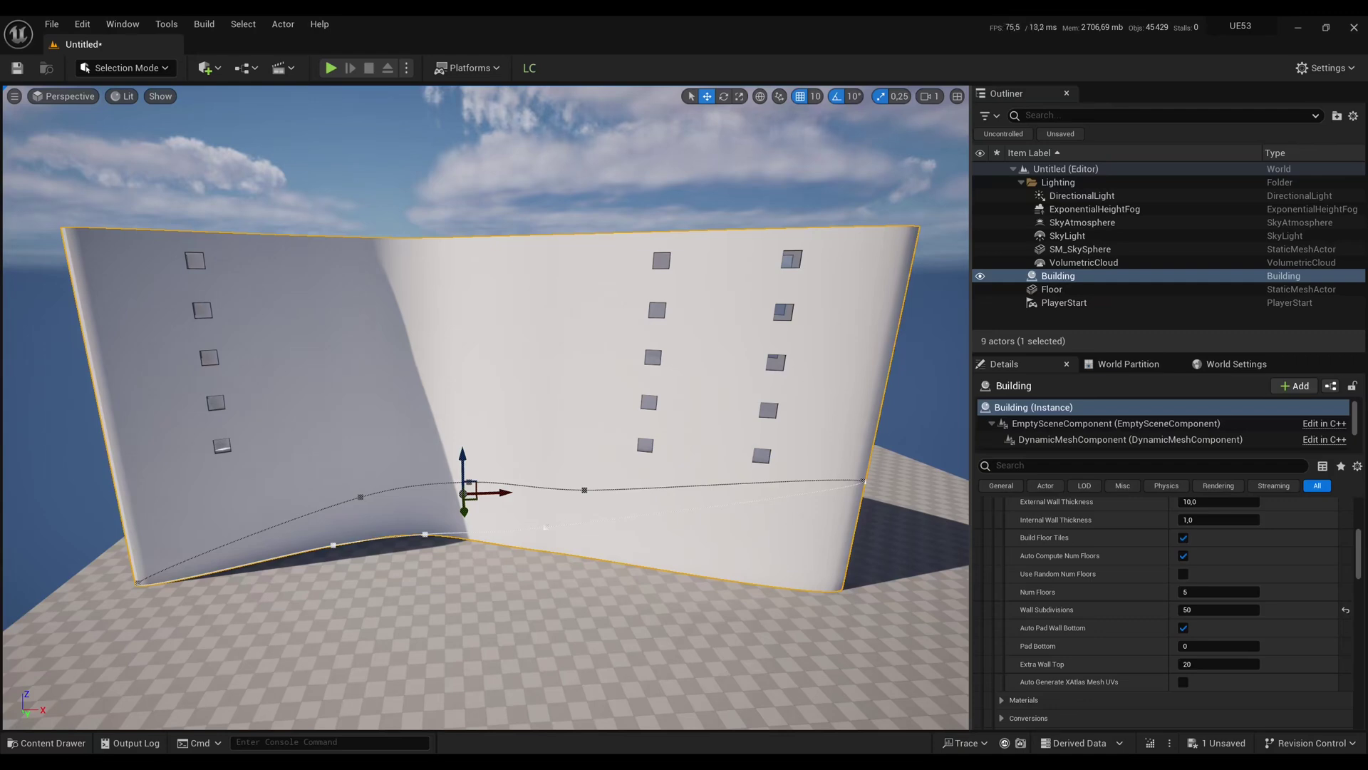
left_click_drag(864, 484, 858, 519, "alt")
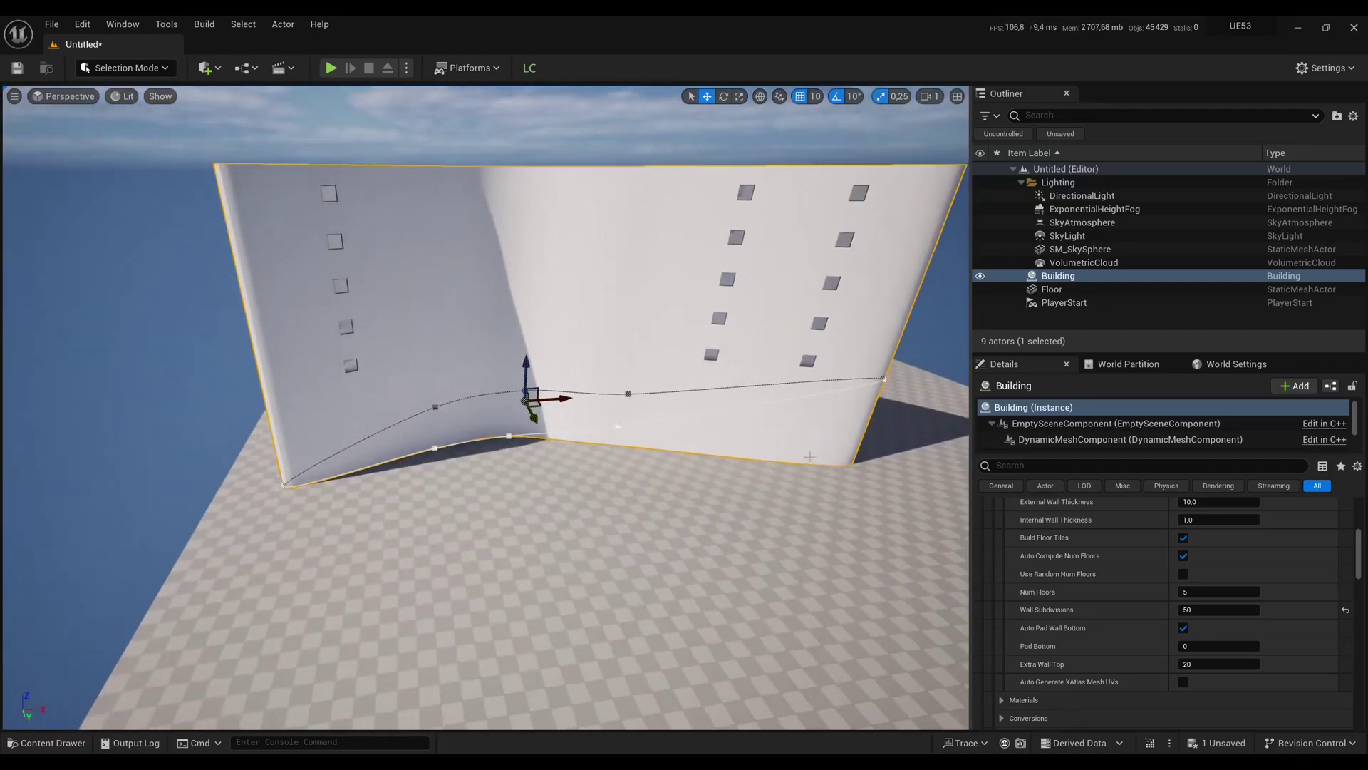
left_click_drag(796, 456, 858, 443, "alt")
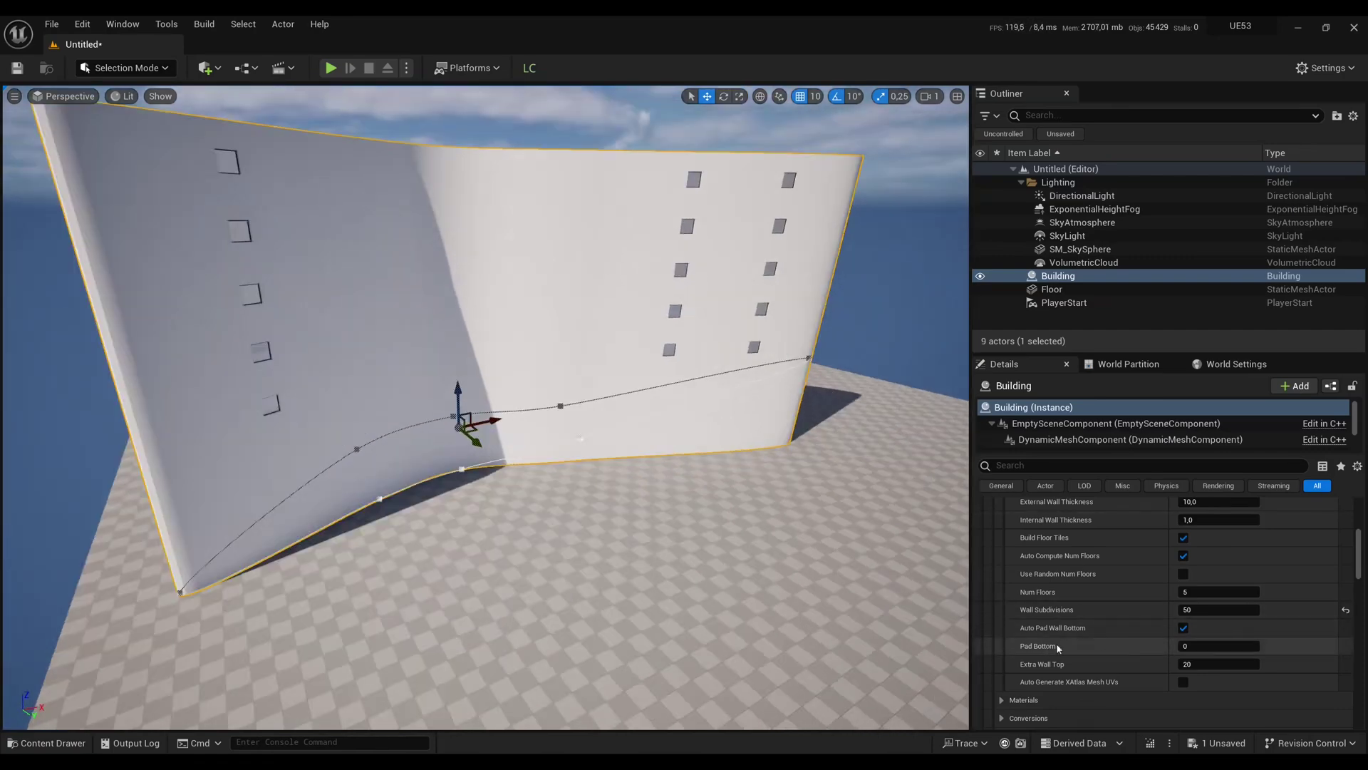
Try a Pad Bottom of 500 and reset it to its default value
left_click(1203, 646)
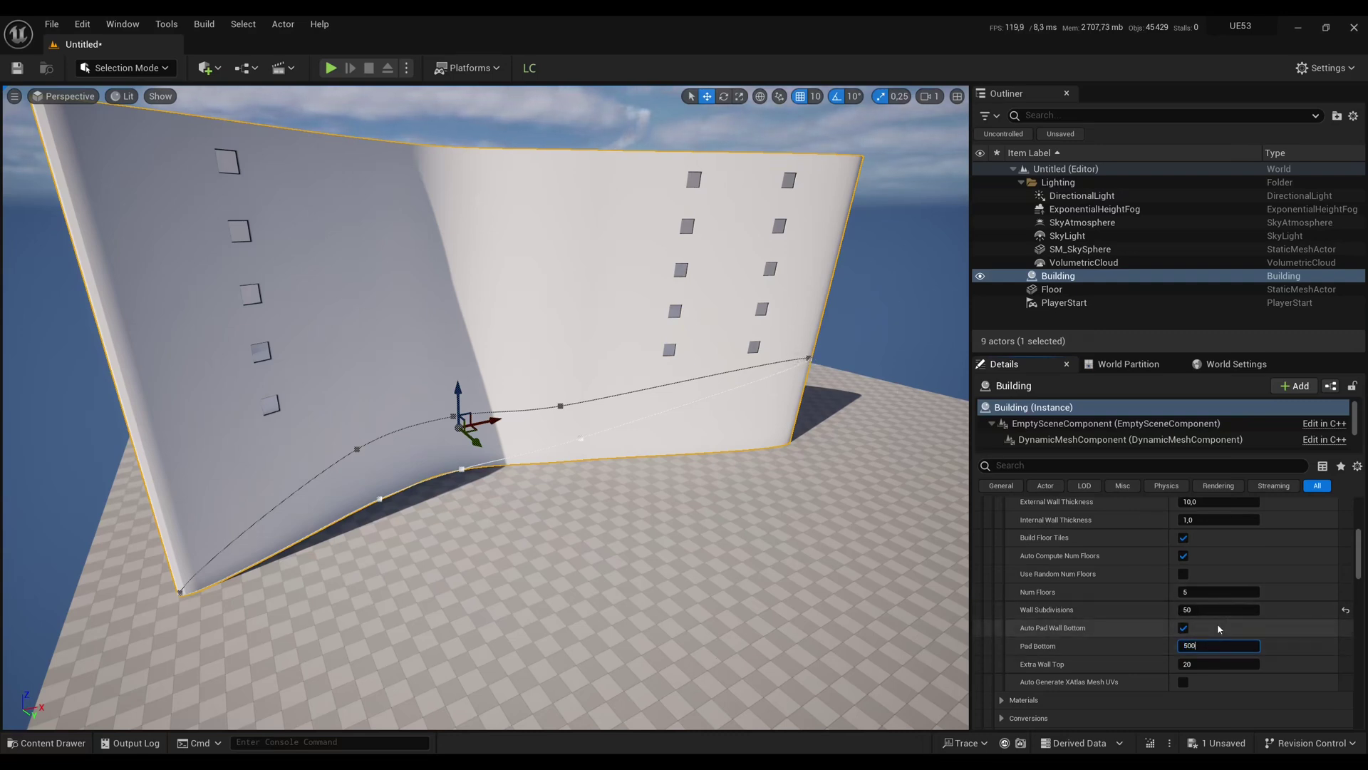
key("Return")
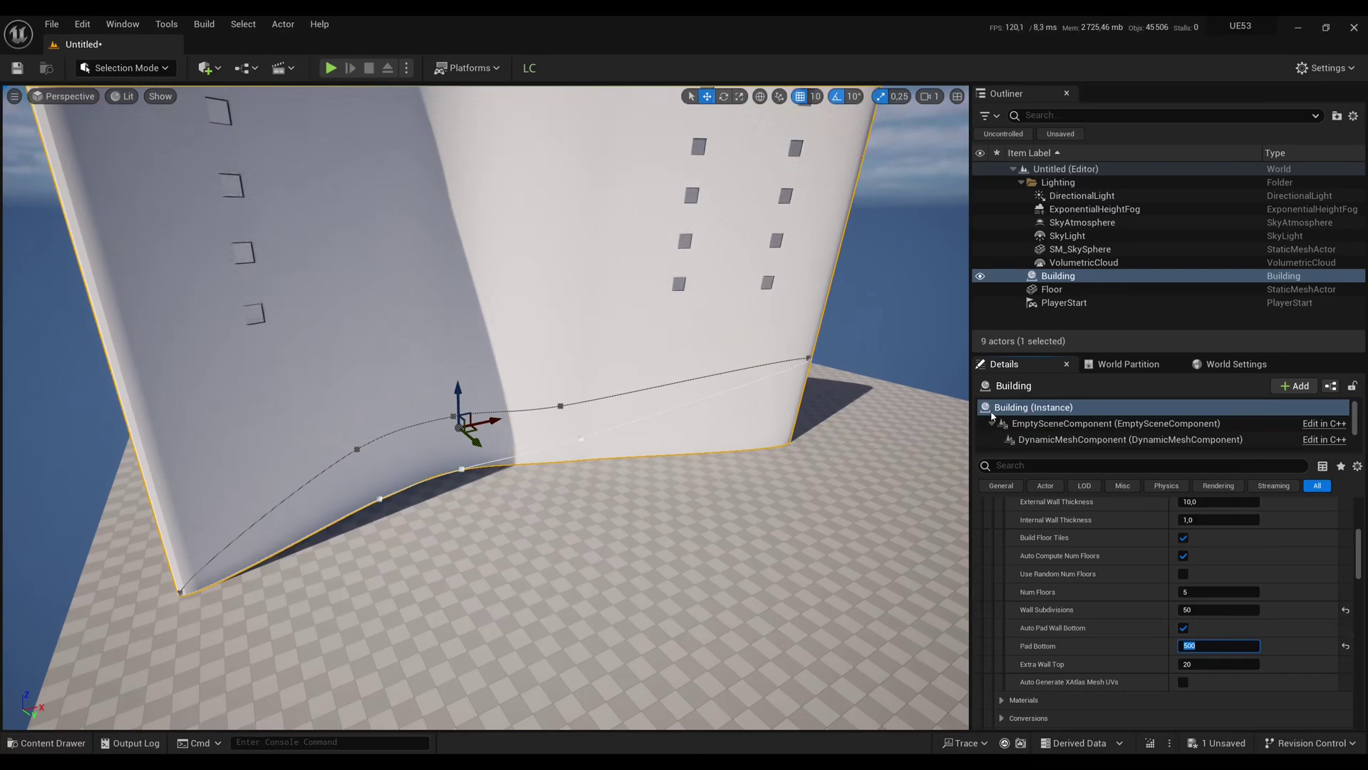
left_click(1345, 646)
Set the raised spline point's Z location to 0 in the spline component
left_click_drag(1105, 454, 1102, 482)
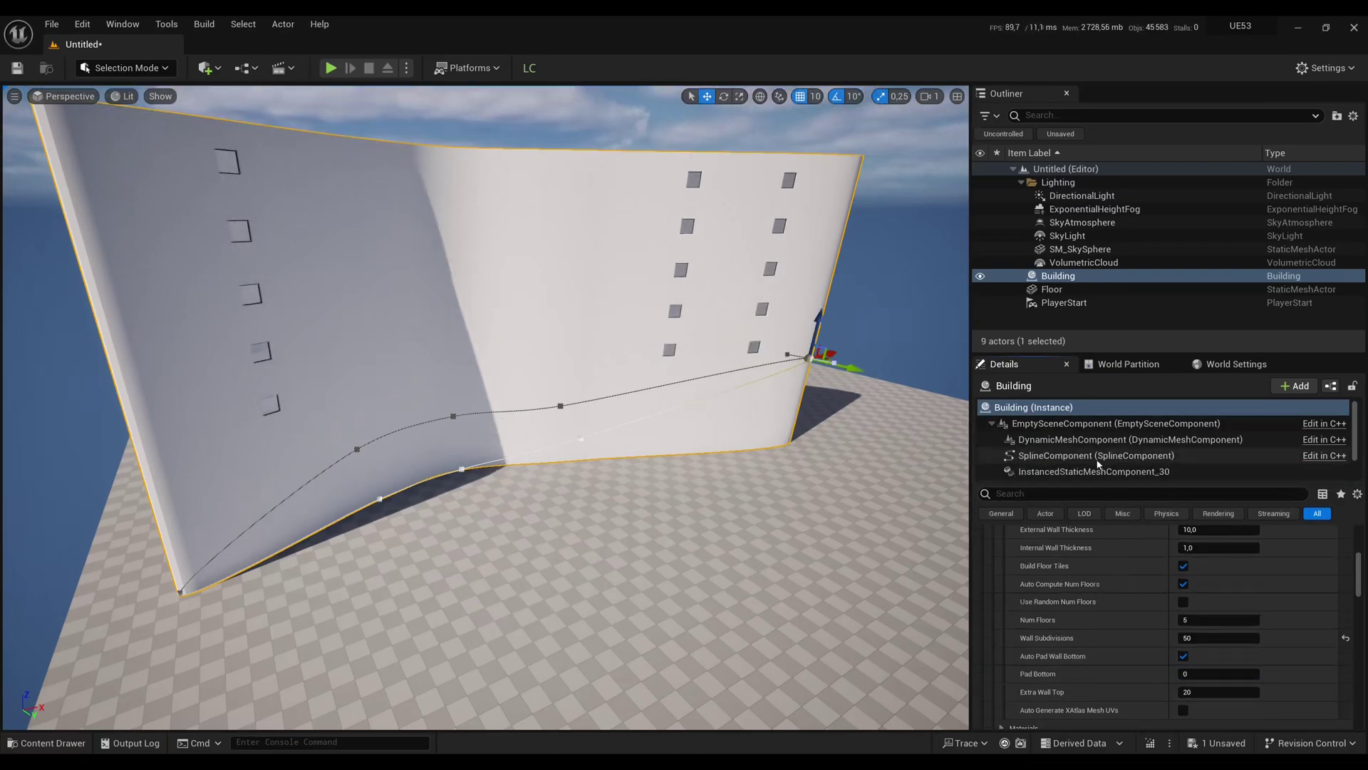
left_click(1097, 456)
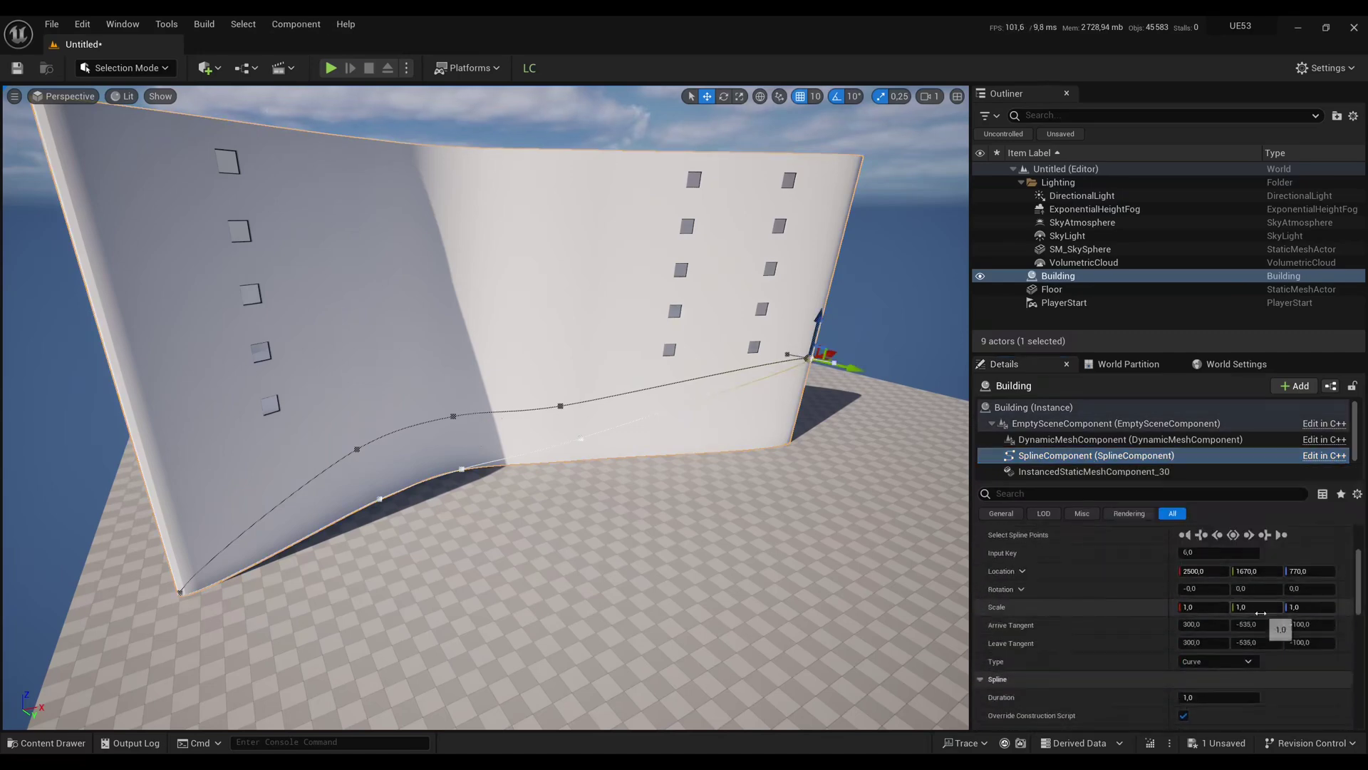
left_click(1308, 572)
type("0")
key("Return")
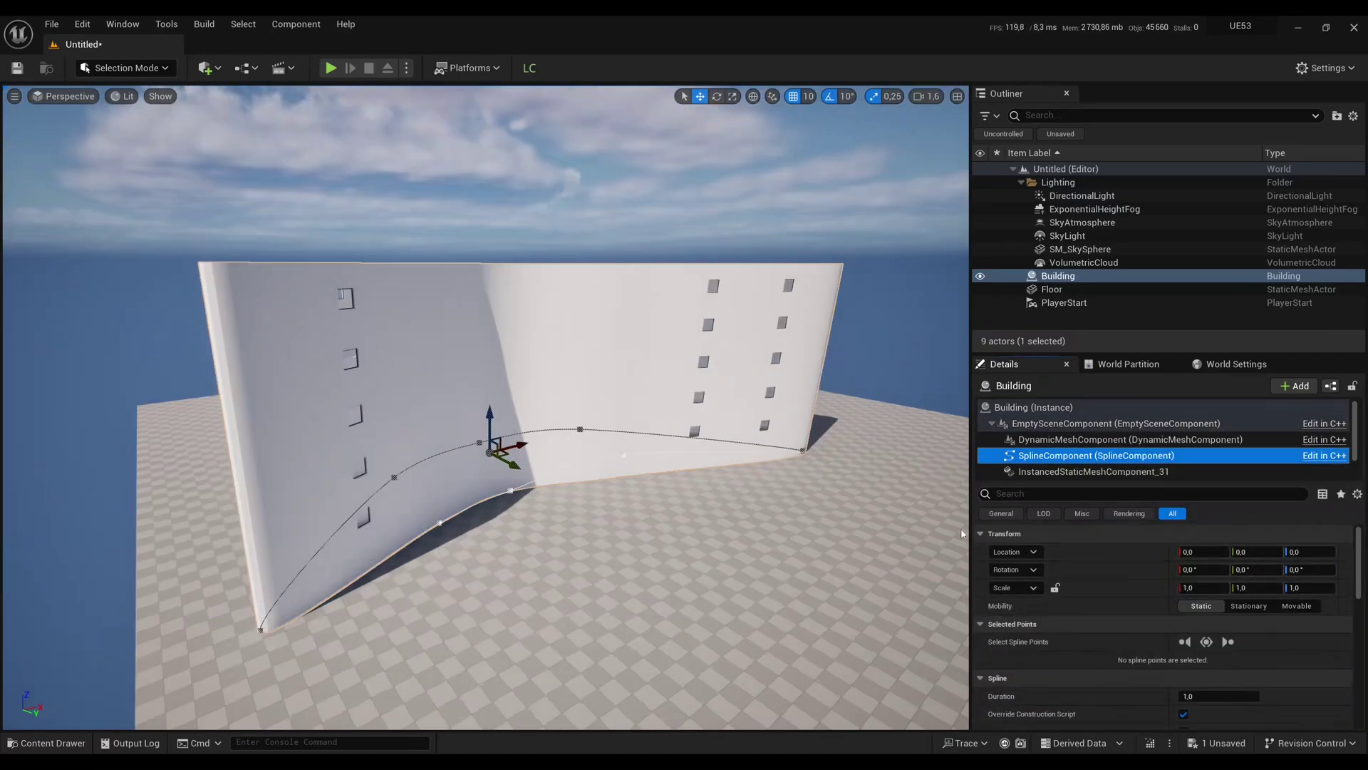
Set the Z location of the spline point at X 600, Y 1070 to 0
left_click(626, 456)
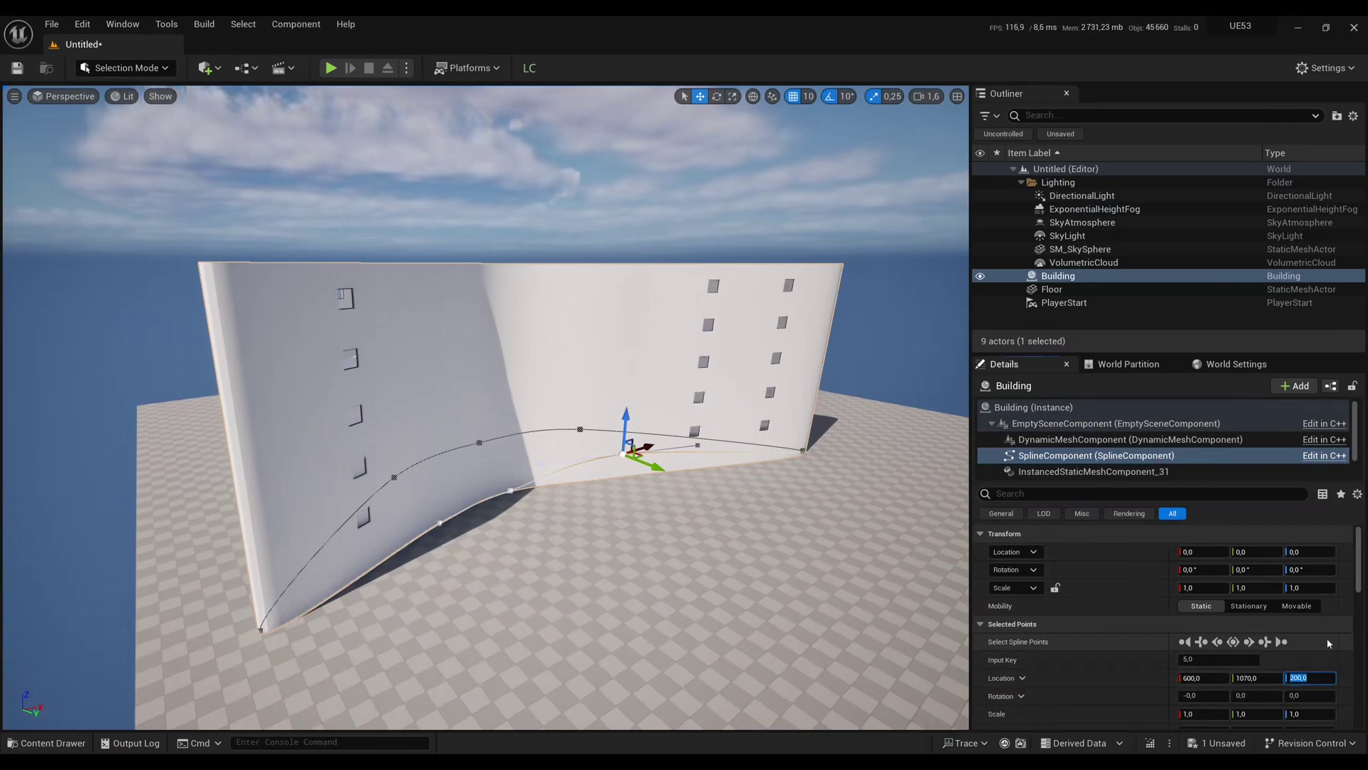
type("0")
key("Return")
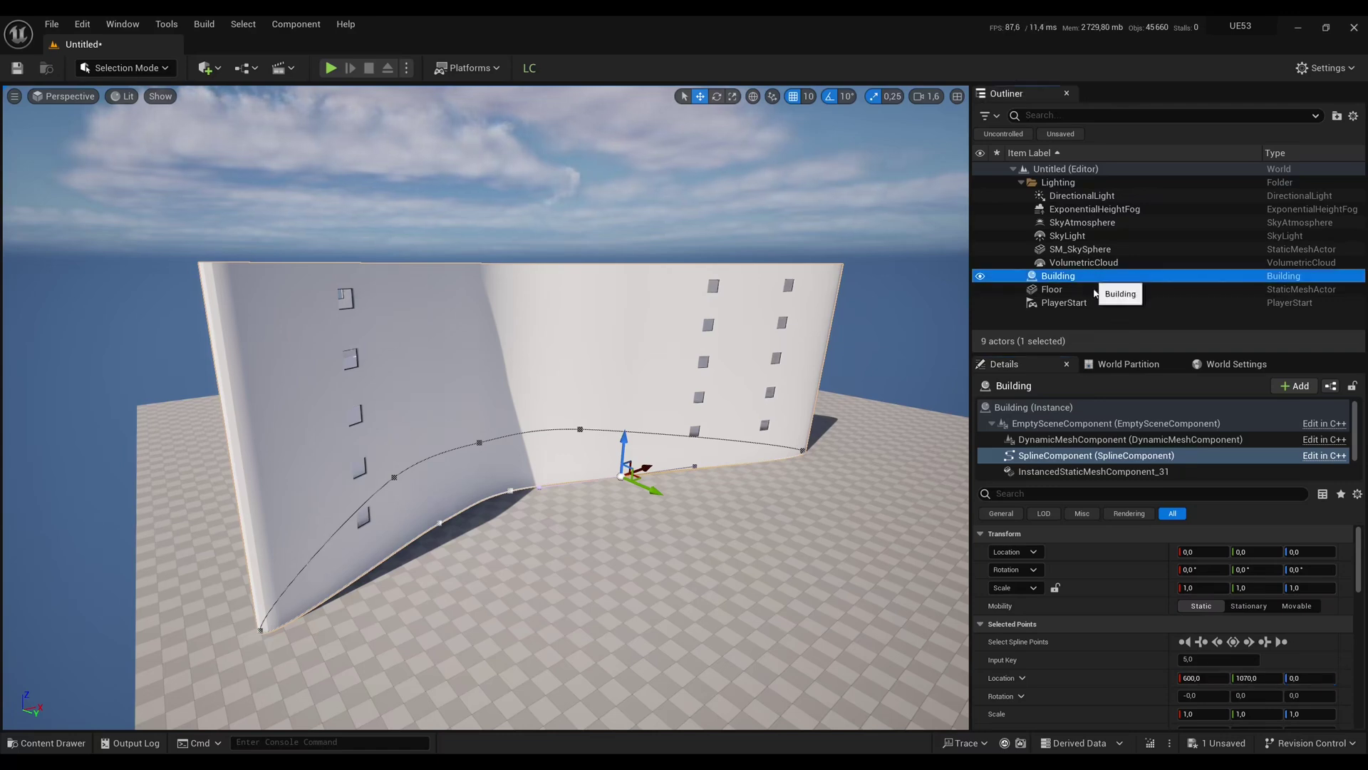
Return to the building's own settings and set Pad Bottom to 100
left_click(1033, 407)
scroll(1098, 605, "down", 5)
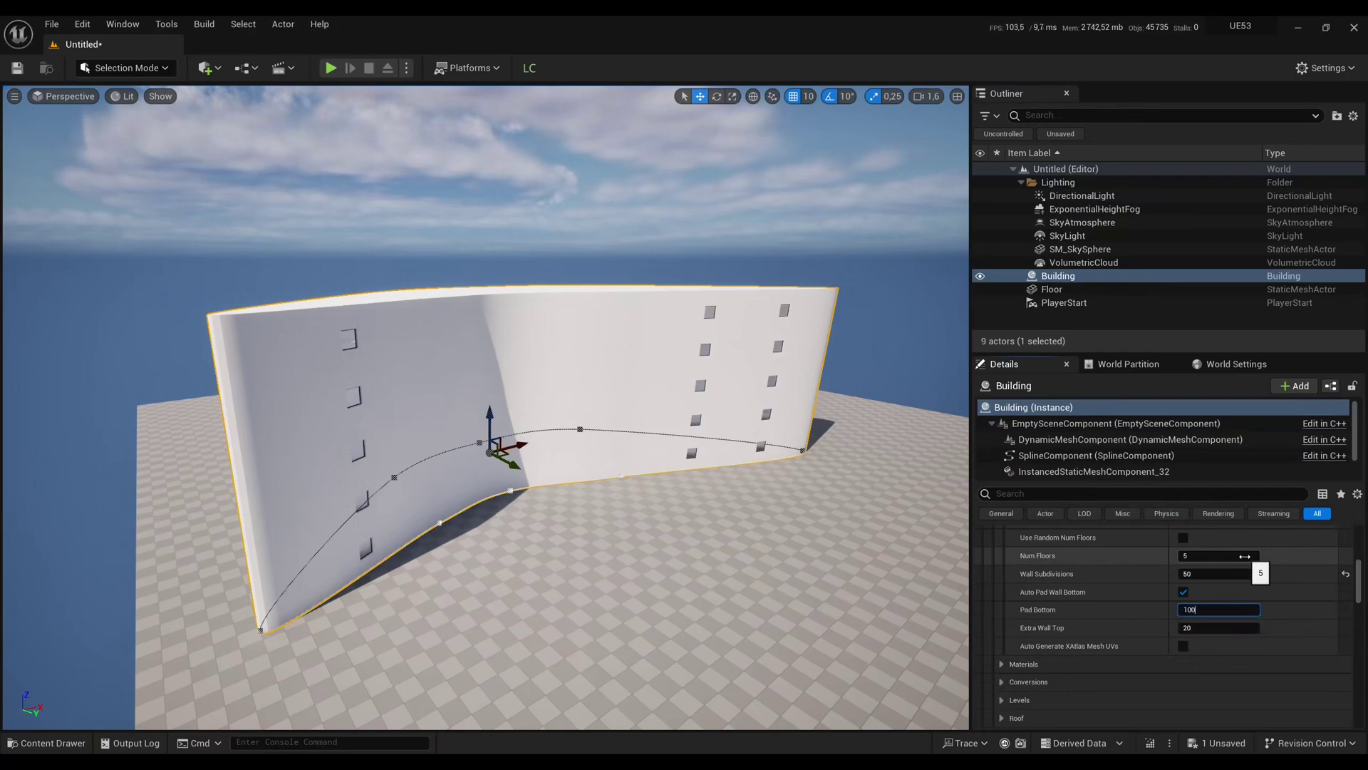
key("Return")
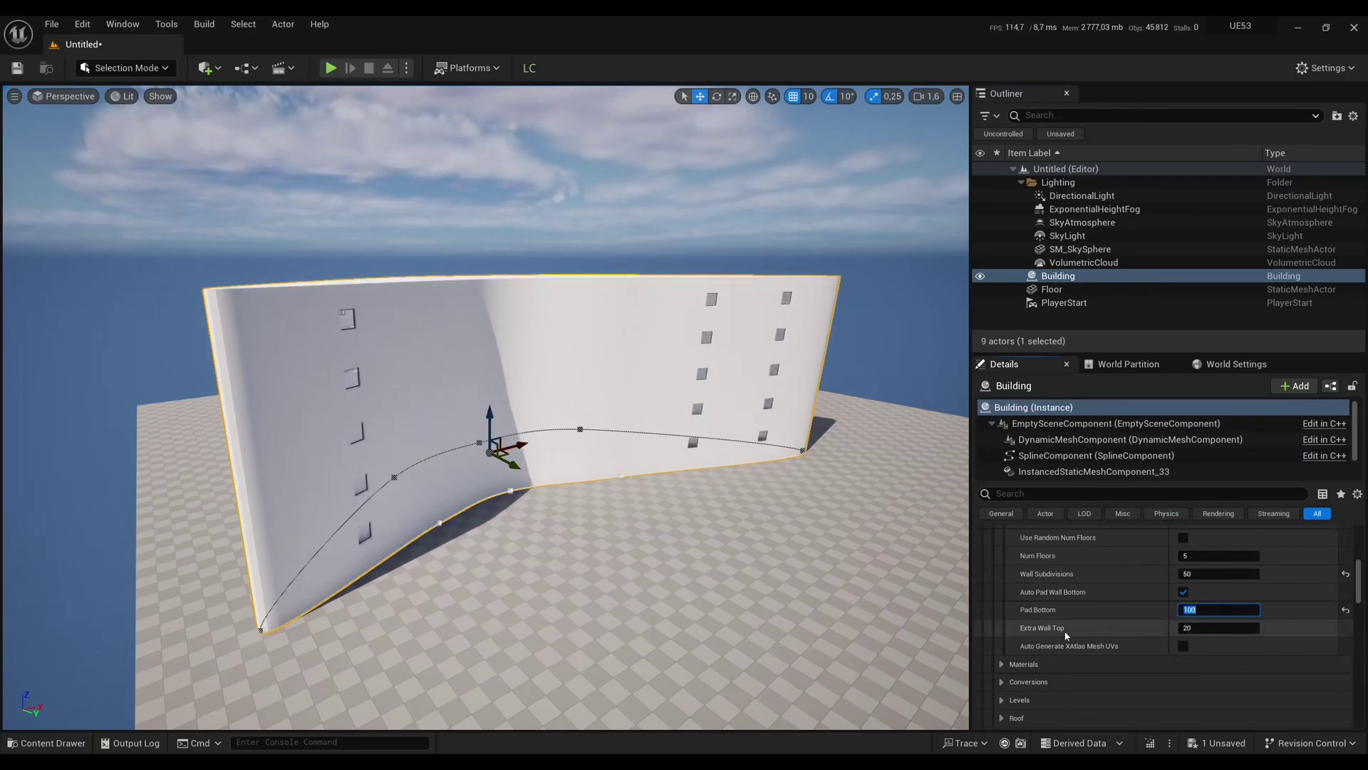
Set Extra Wall Top to 50 and inspect the upper edge of the building's walls
left_click(1211, 628)
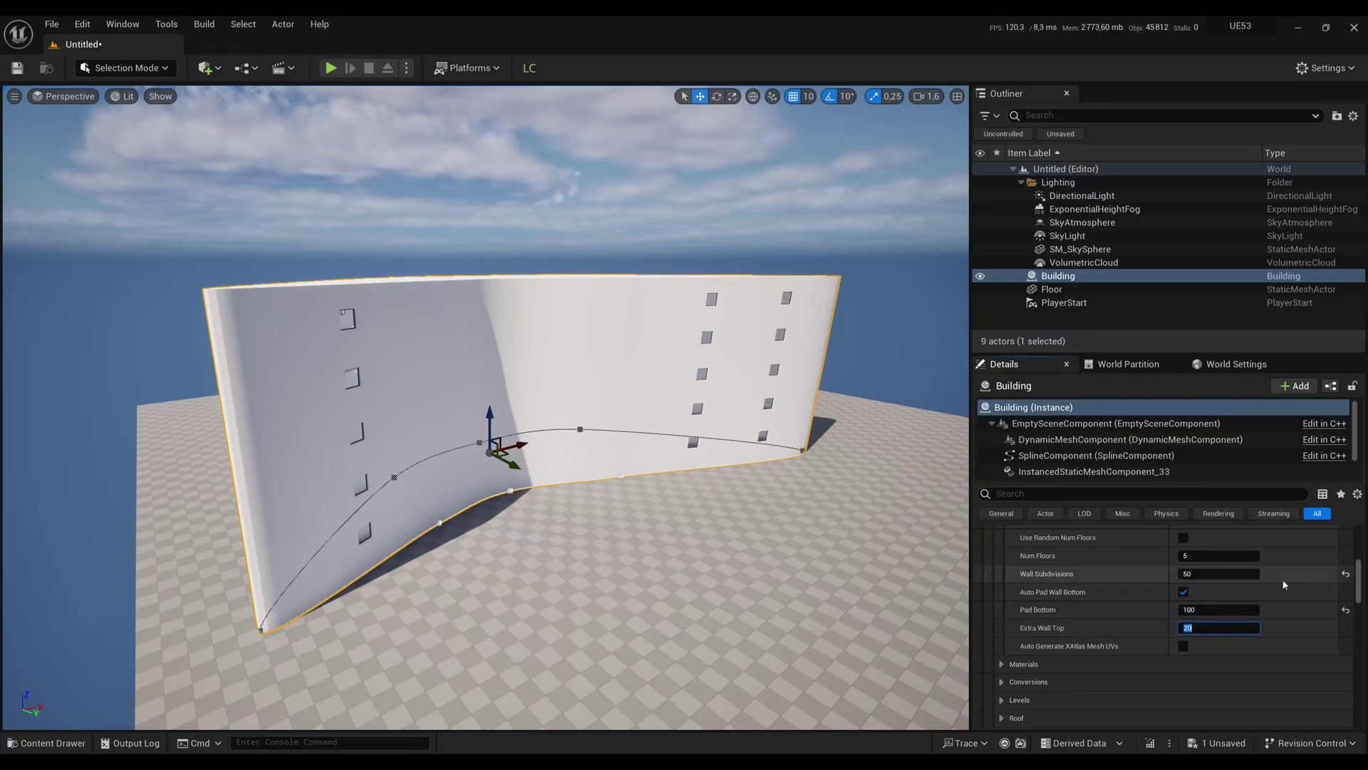
key("Return")
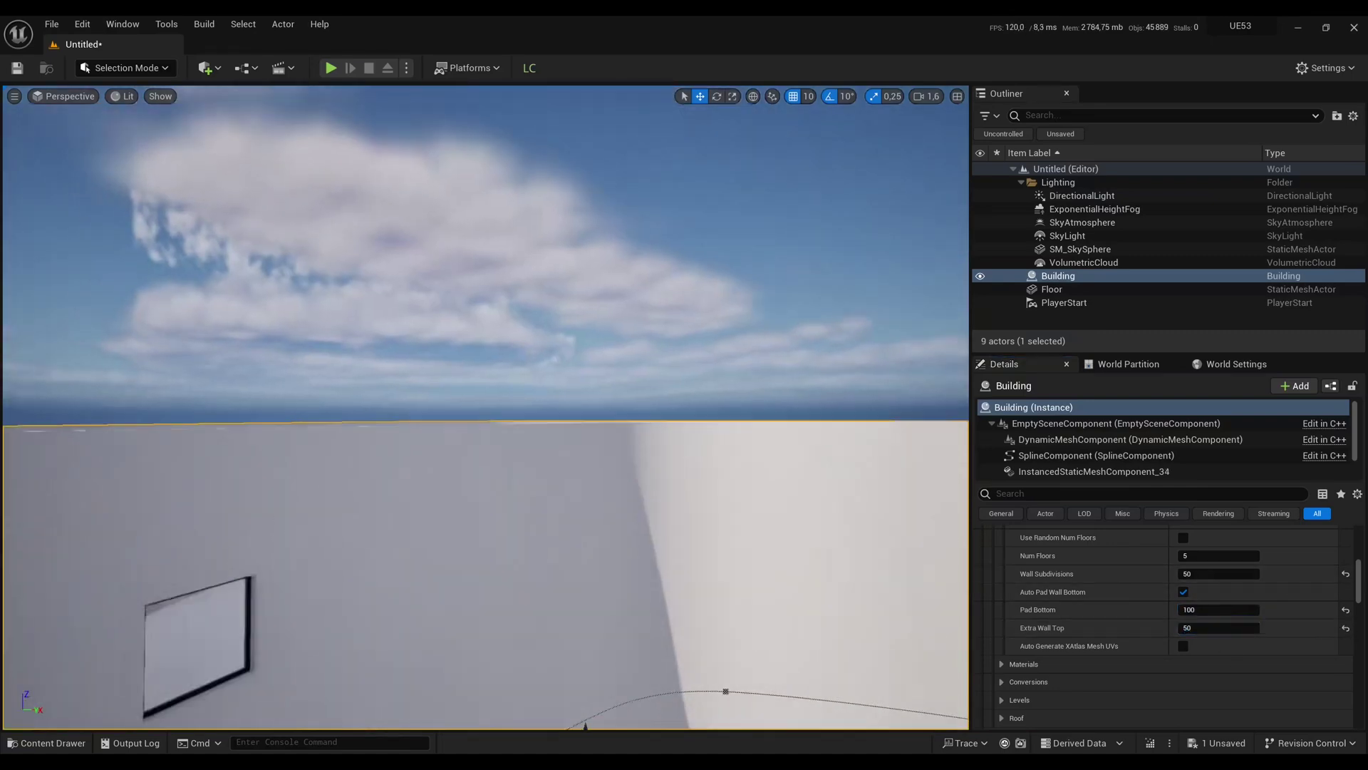
right_click_drag(485, 406, 535, 485)
scroll(588, 444, "down", 1)
key("f")
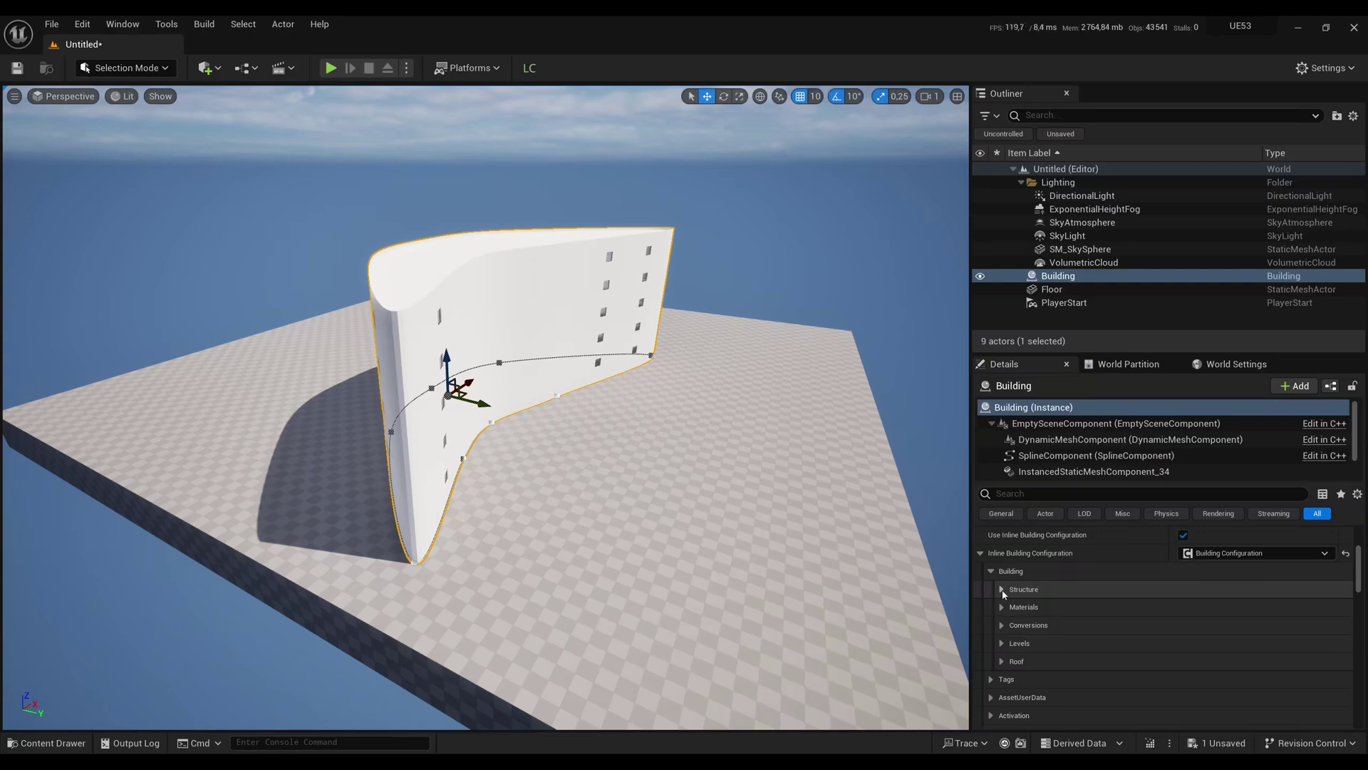
Add an element to the building's Materials array and assign MI_Flat_Red to it
left_click(1002, 607)
scroll(1045, 622, "down", 1)
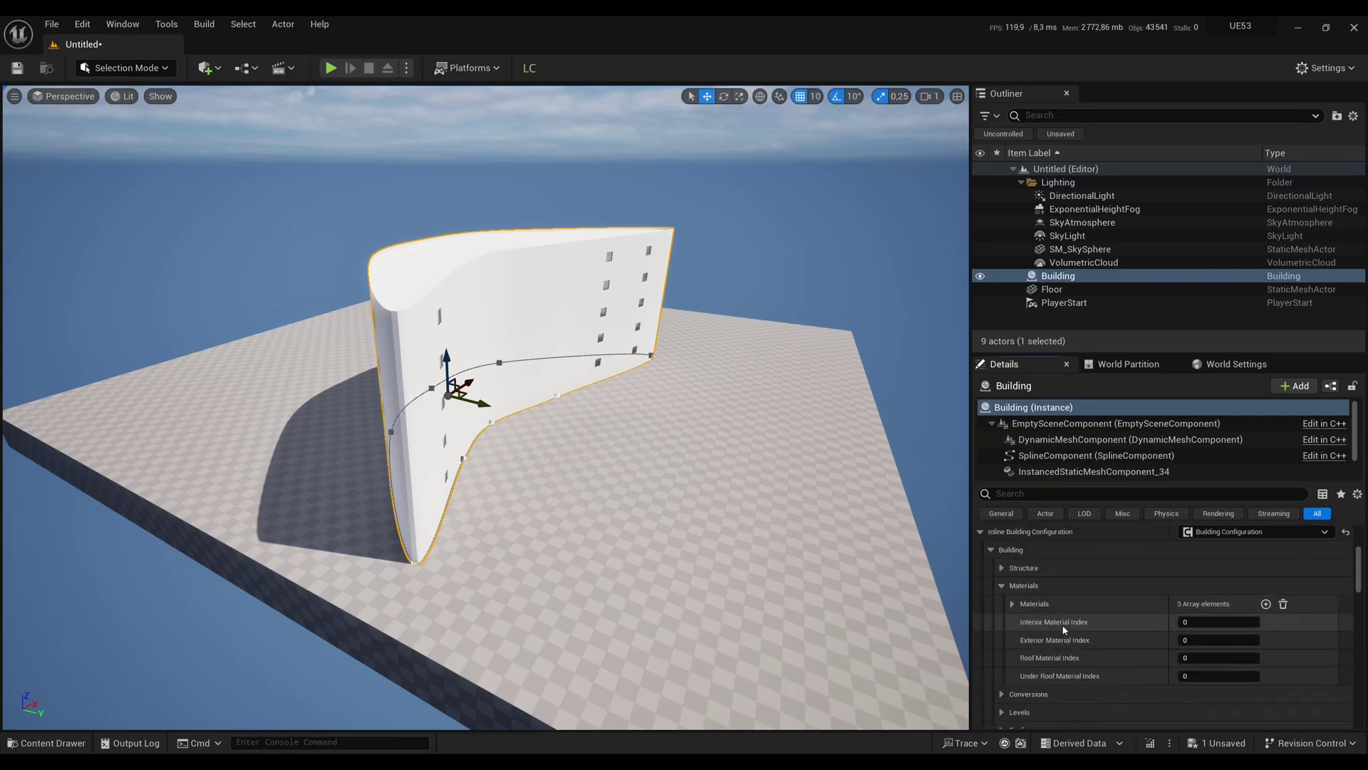
left_click(1012, 604)
scroll(1212, 606, "down", 2)
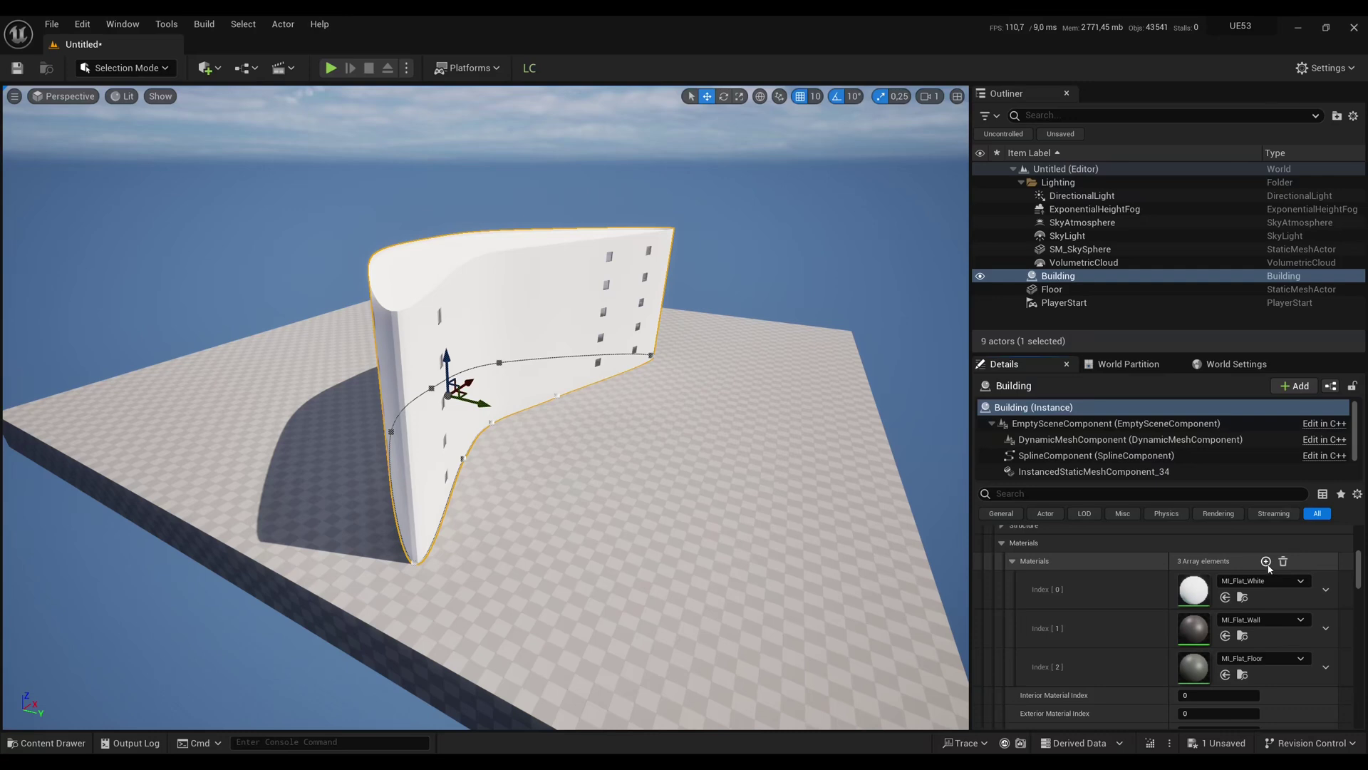
scroll(1258, 565, "down", 1)
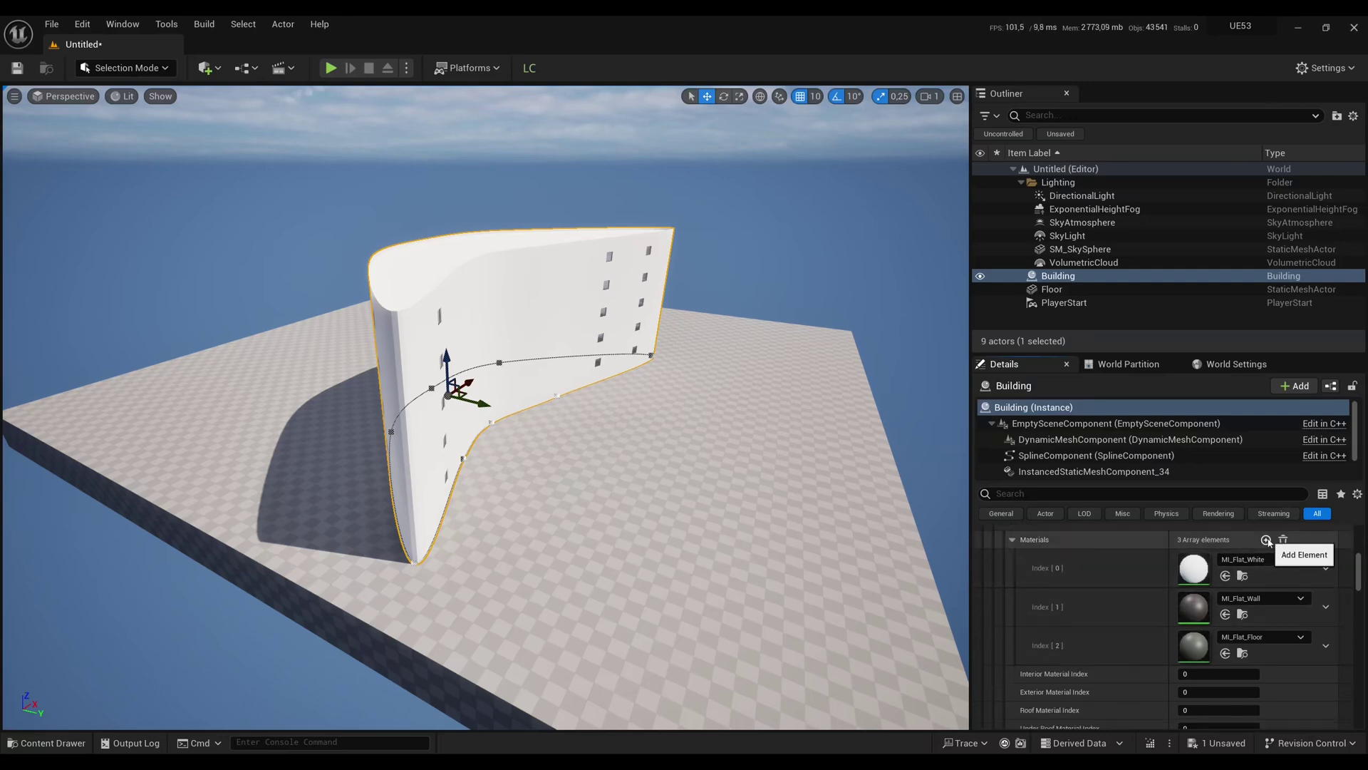
left_click(1266, 540)
scroll(1262, 627, "down", 1)
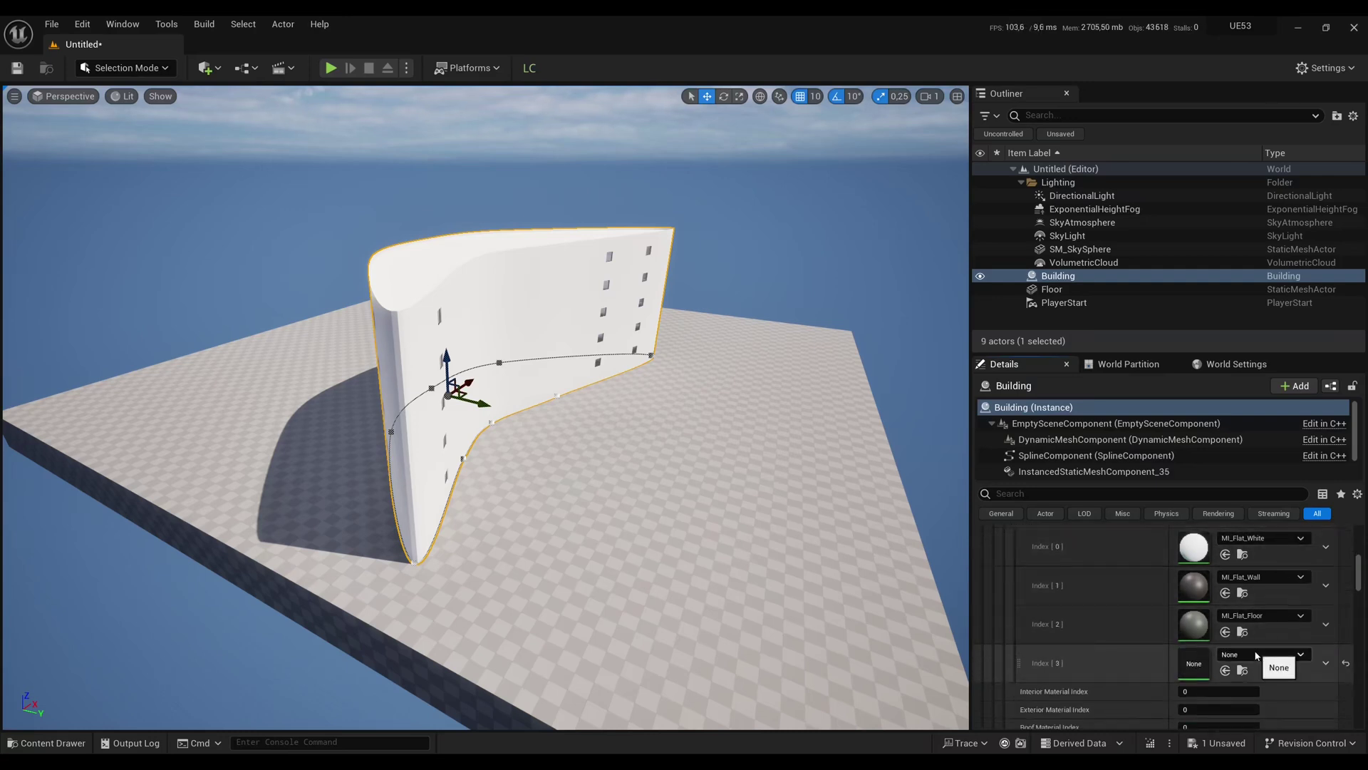
left_click(1256, 652)
type("flat_red")
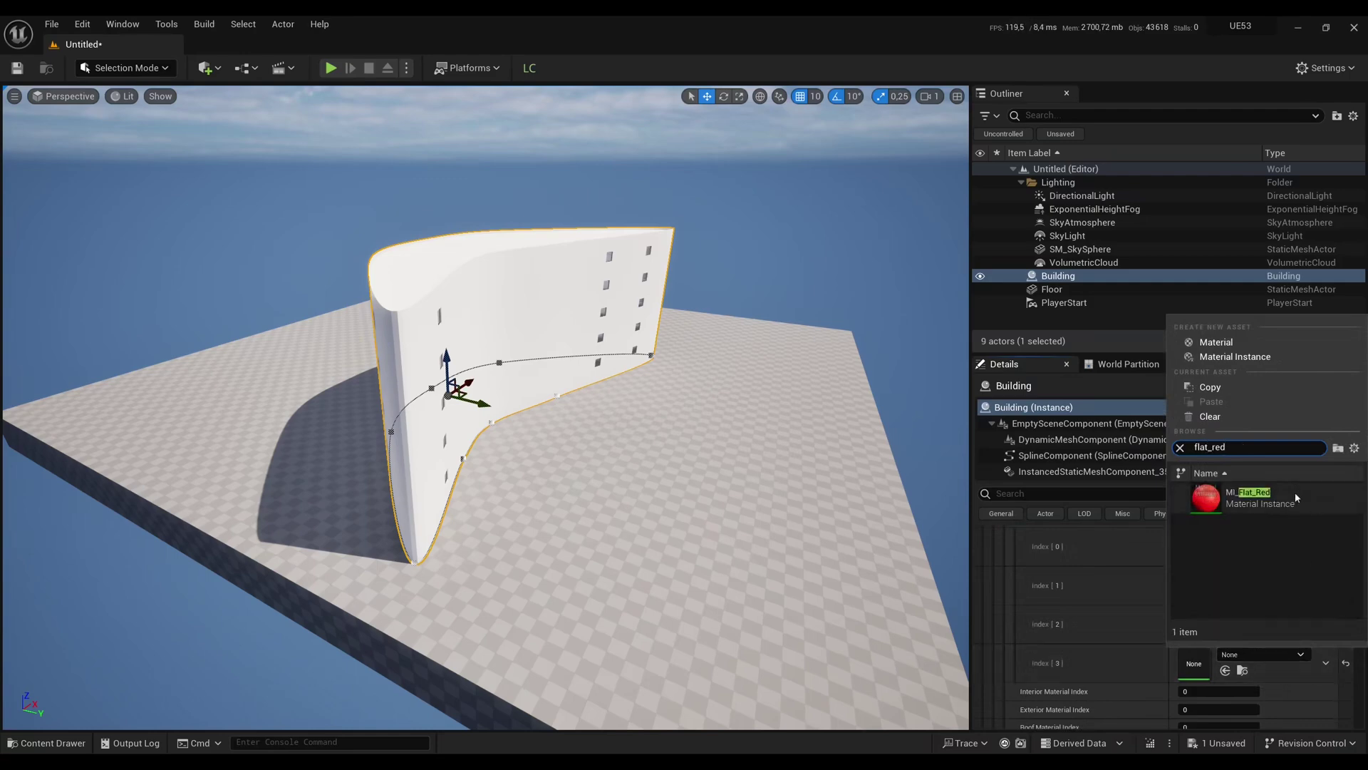
left_click(1294, 493)
Add another element to the building's Materials array and assign MI_Flat_Blue to it
scroll(1269, 549, "up", 1)
left_click(1266, 542)
scroll(1252, 606, "down", 2)
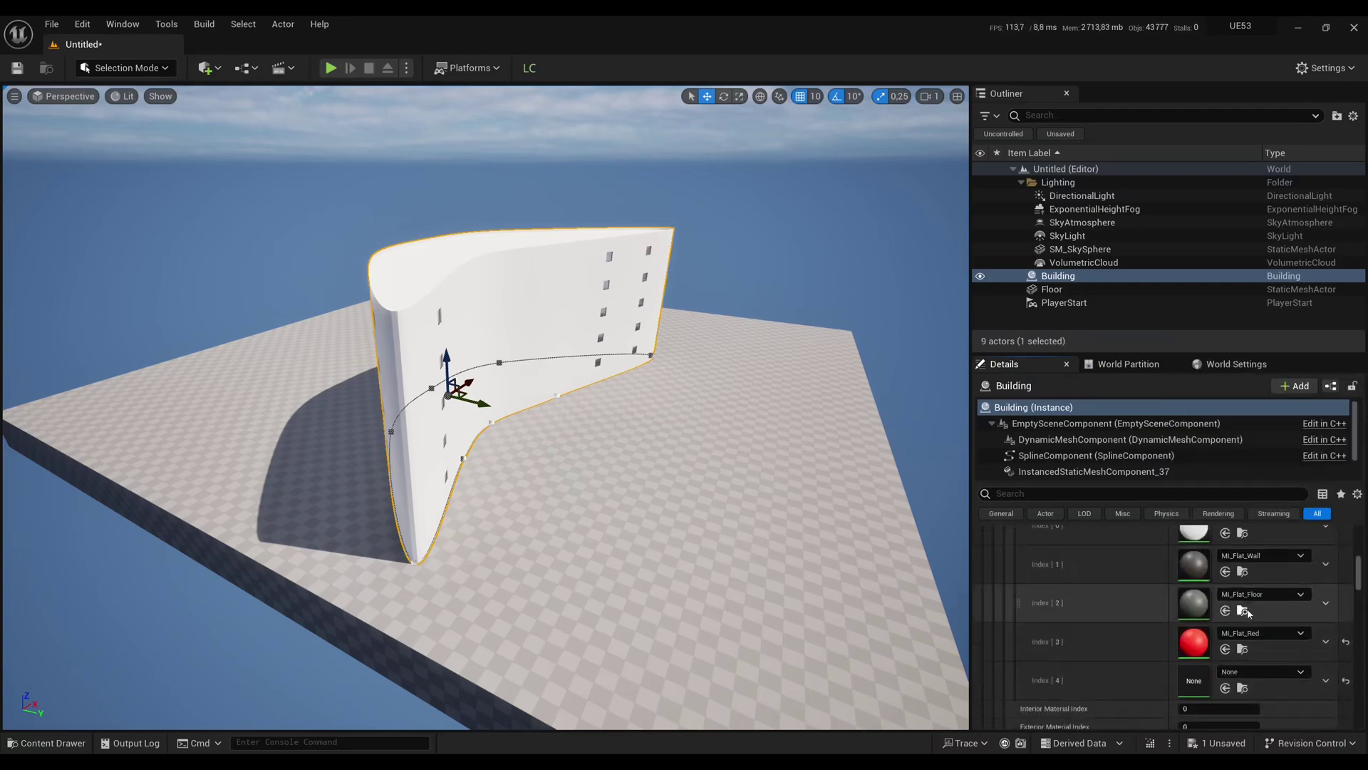
left_click(1261, 672)
left_click(1268, 513)
scroll(1129, 632, "up", 3)
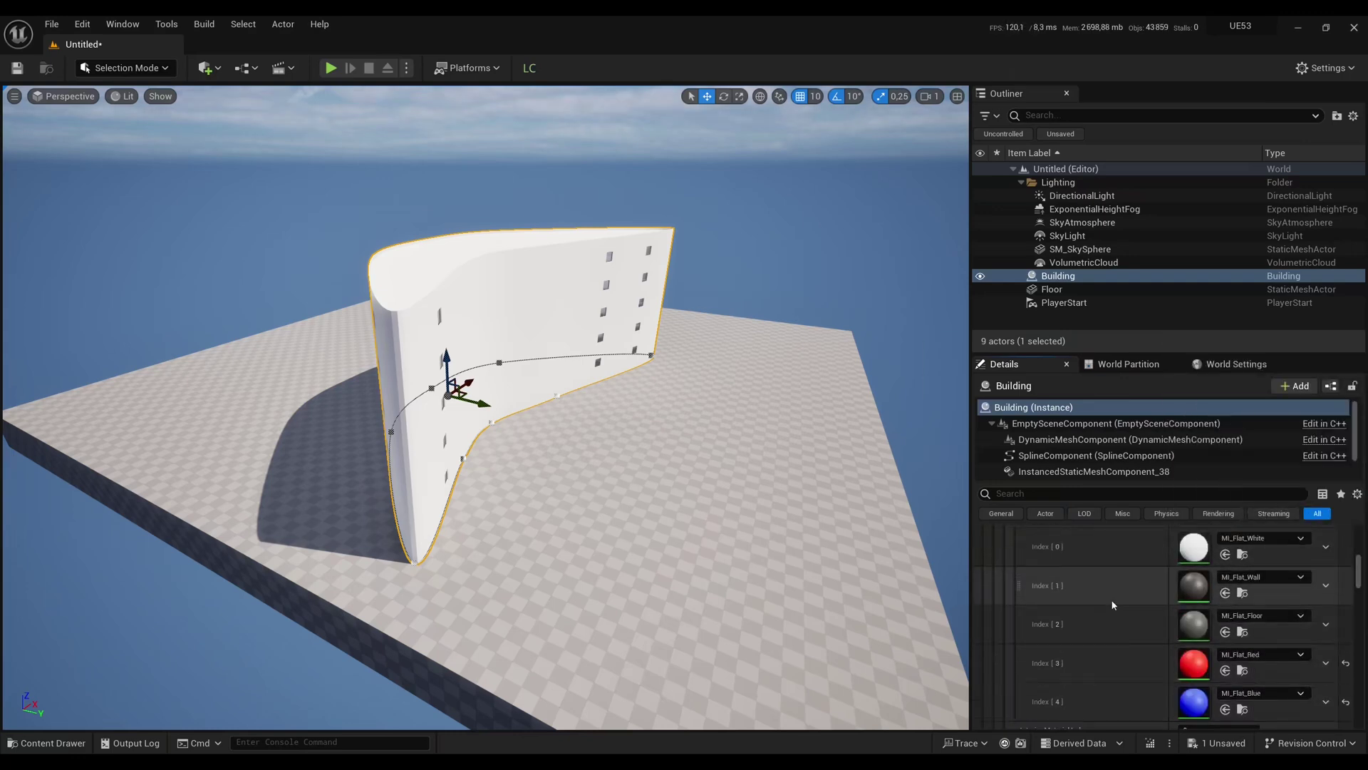
Set the Roof Material Index to 3 and inspect the building's roof and the interior below it
scroll(1081, 562, "down", 1)
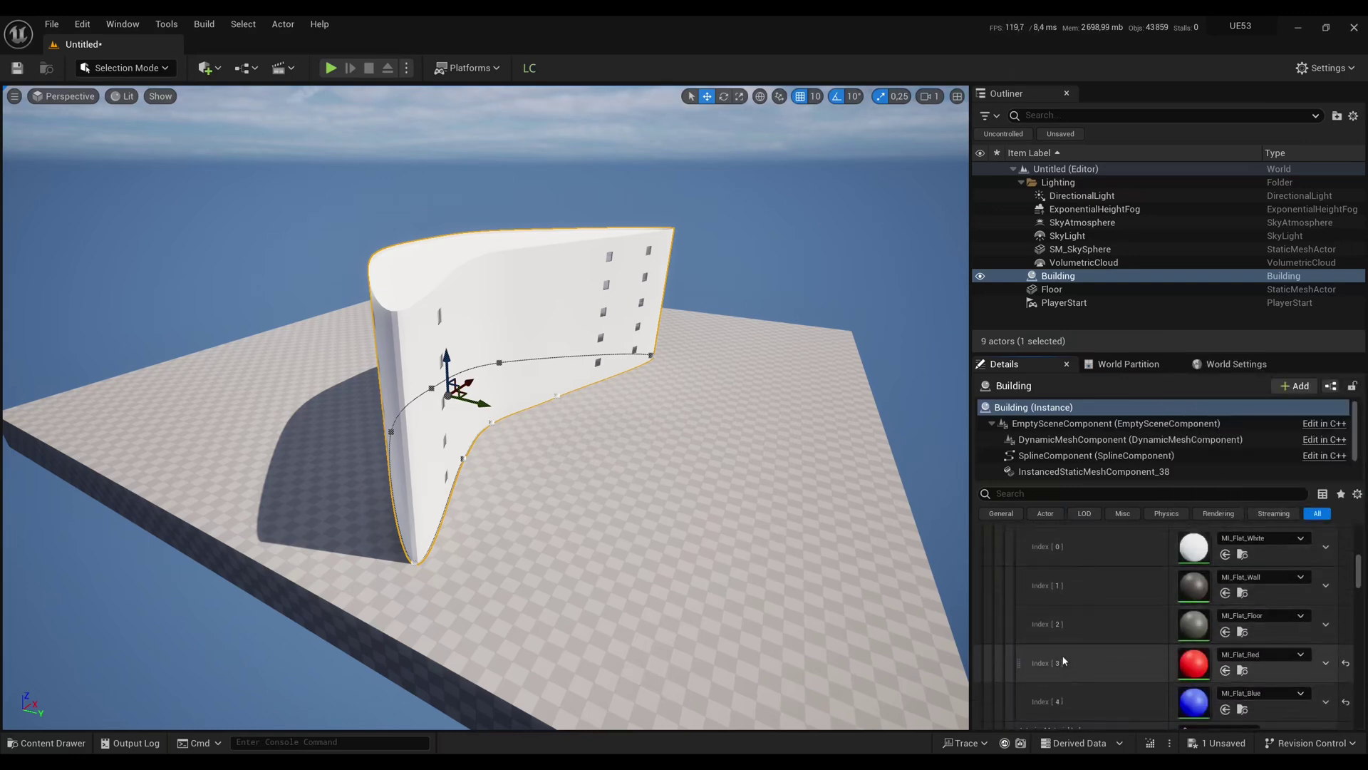
scroll(1046, 605, "up", 2)
scroll(1062, 570, "down", 2)
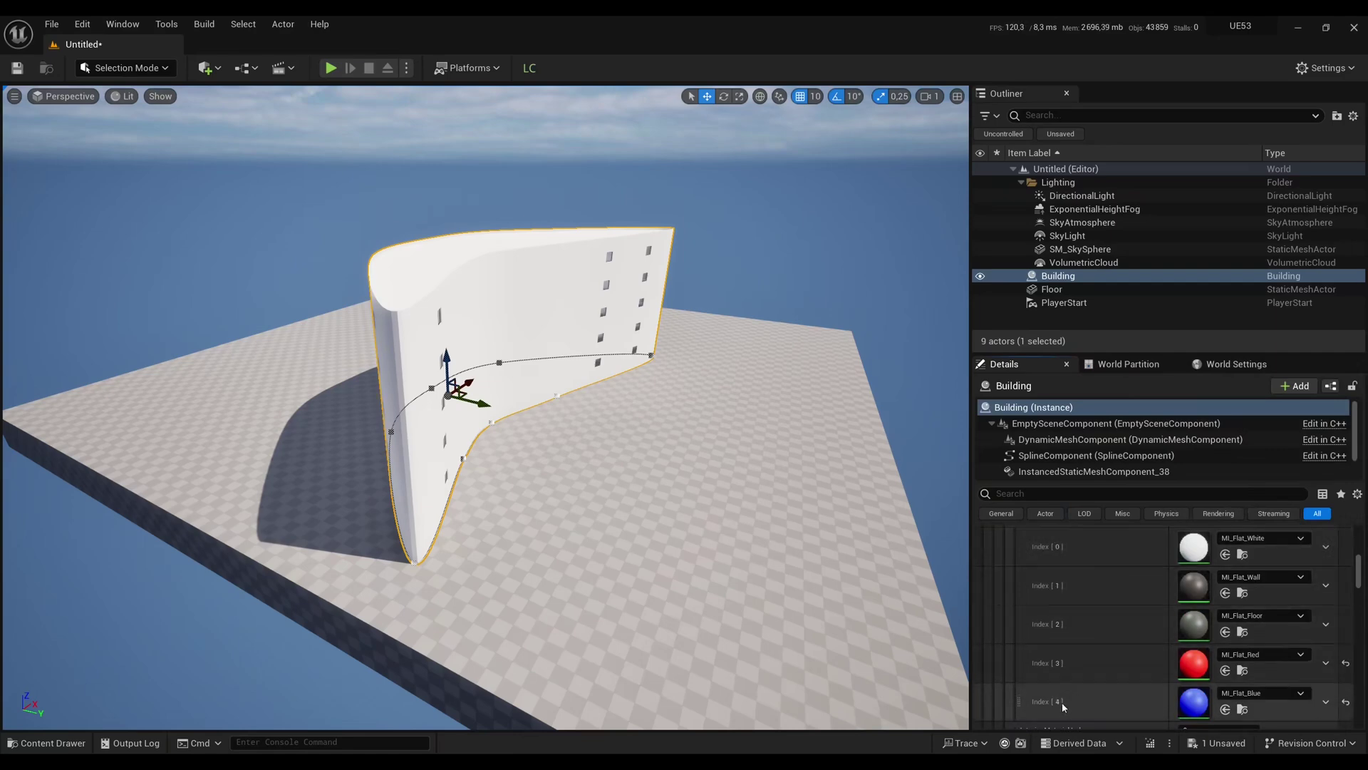
scroll(1075, 690, "up", 1)
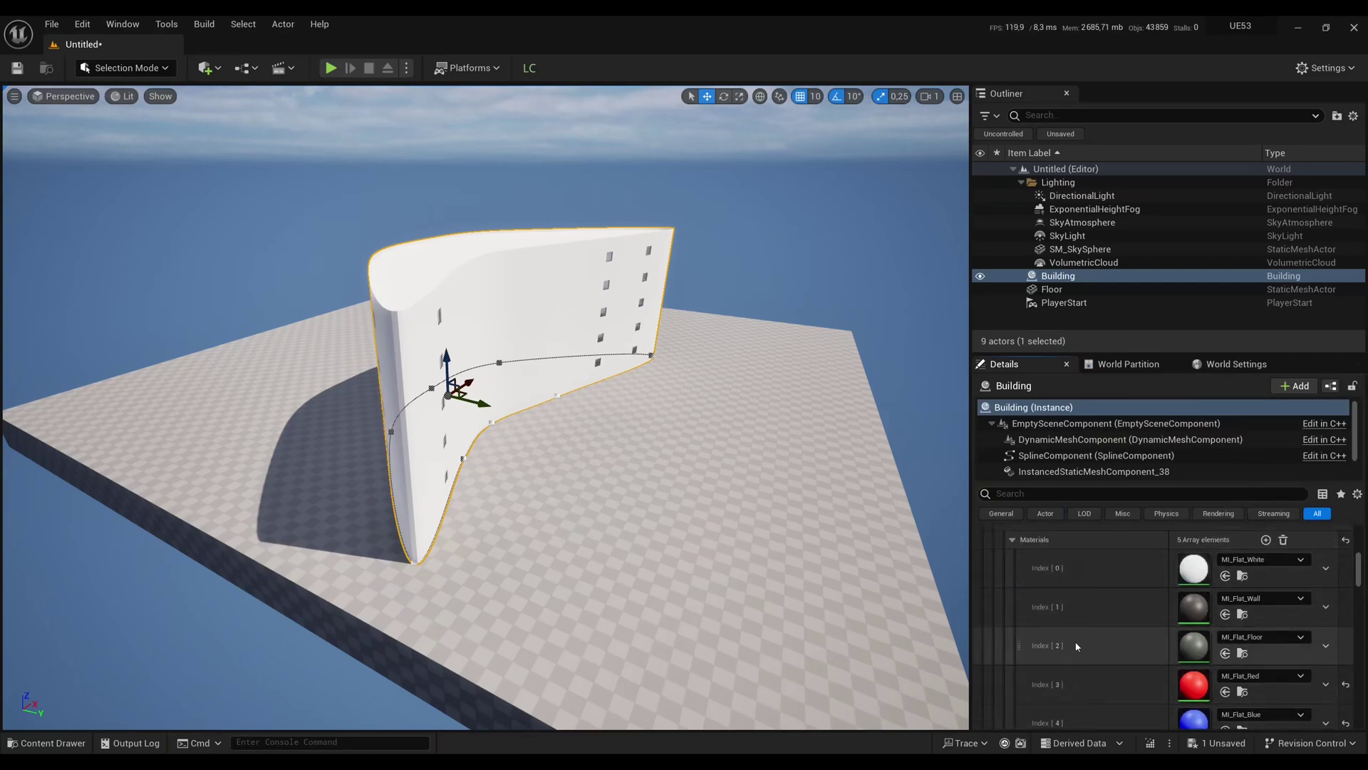
scroll(1076, 647, "down", 1)
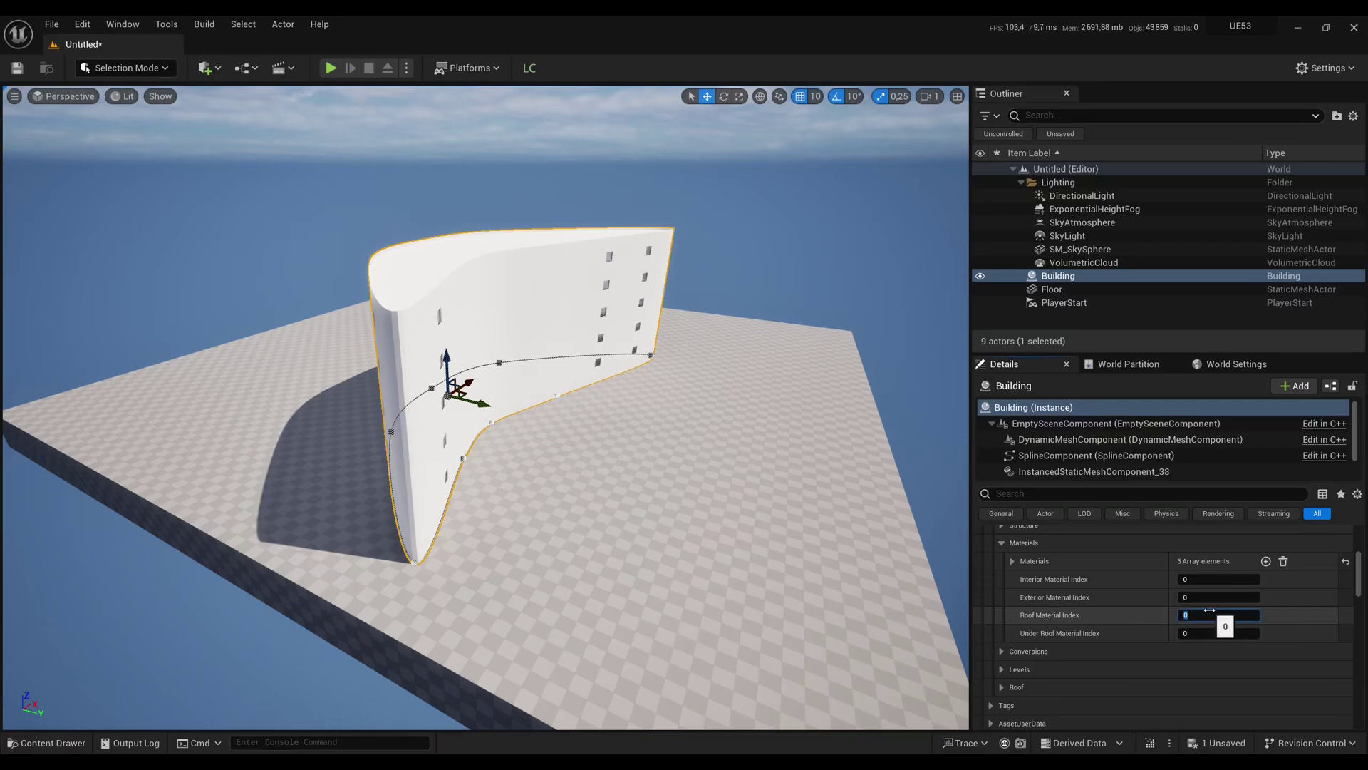
key("Return")
key("w")
scroll(737, 431, "up", 1)
right_click_drag(741, 456, 745, 399)
key("w")
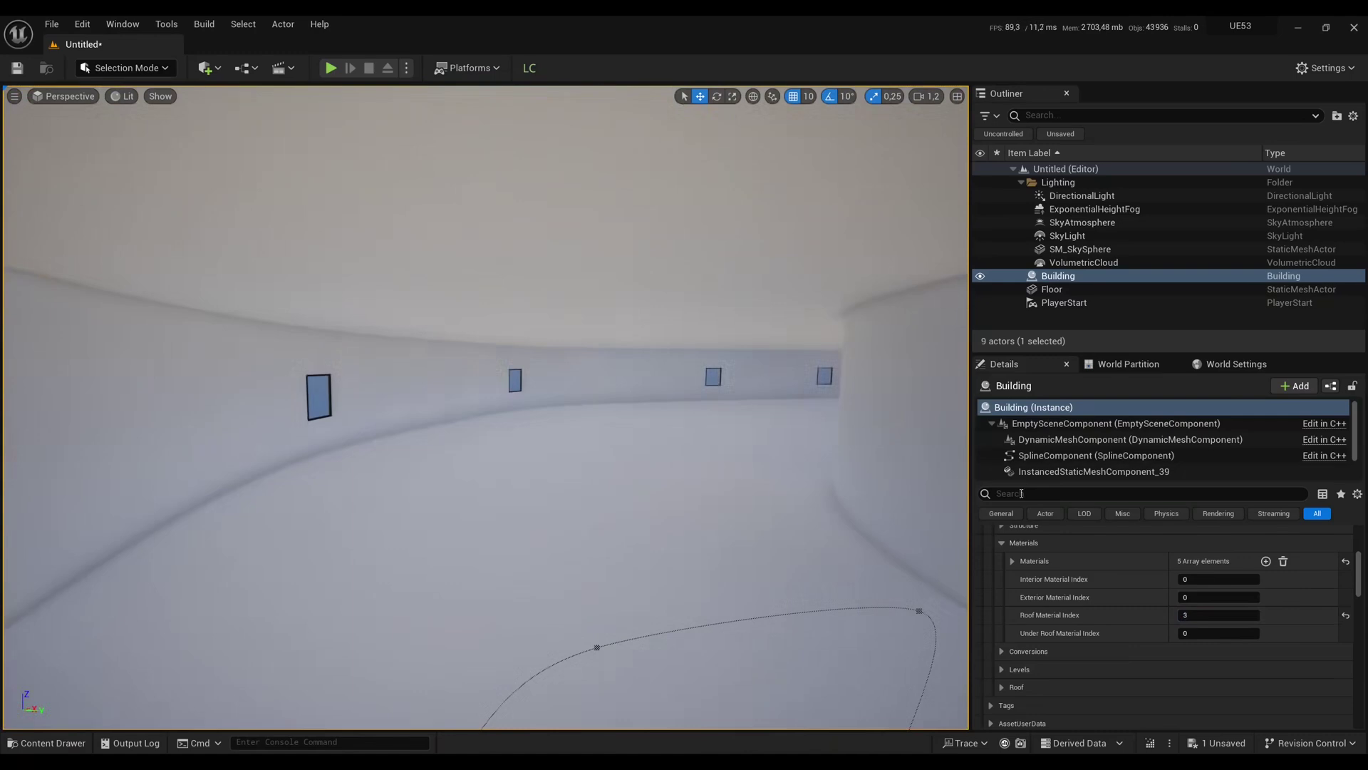
Set the Under Roof Material Index to 4 and inspect the ceiling below the roof
left_click(1105, 636)
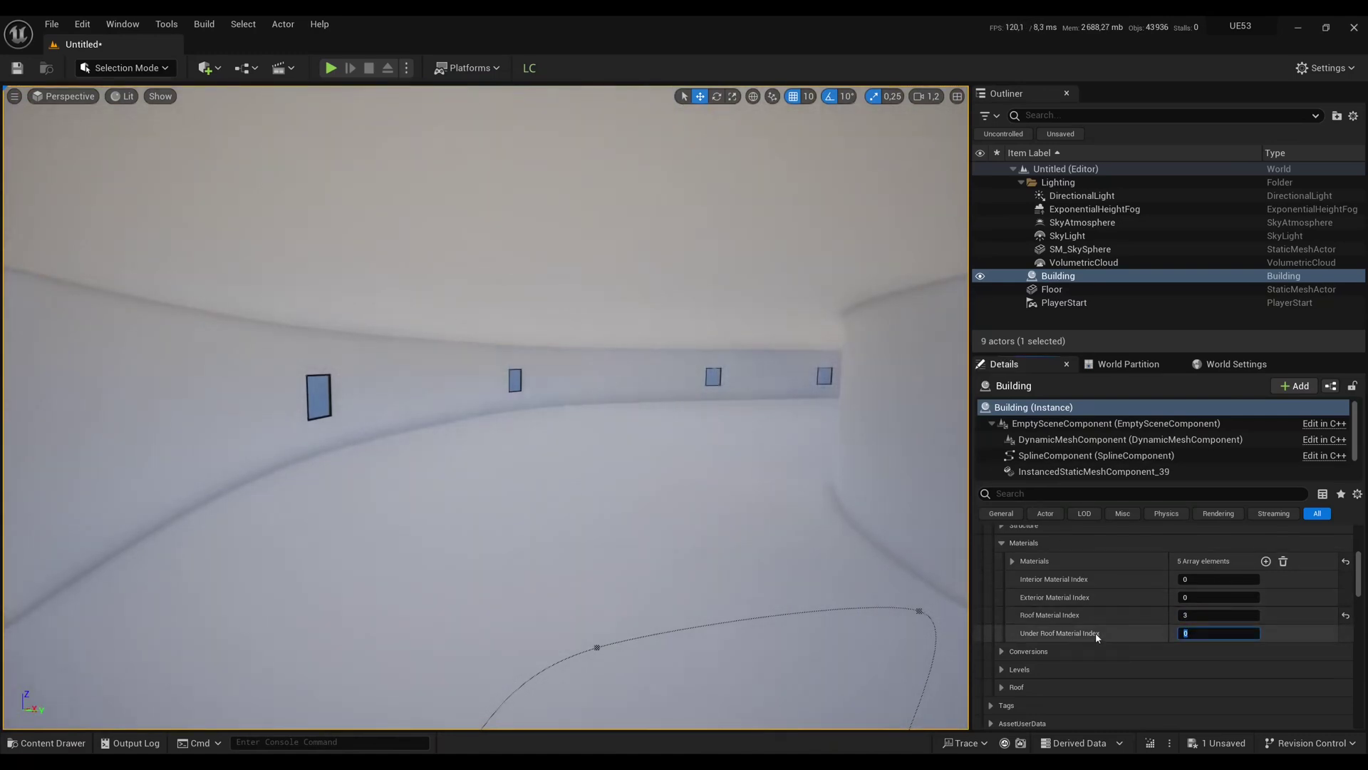
key("Return")
right_click_drag(755, 456, 748, 474)
key("d")
key("a")
key("s")
Set the Interior Material Index to 1 and inspect the inner wall faces above the roof and around the windows
left_click(1097, 573)
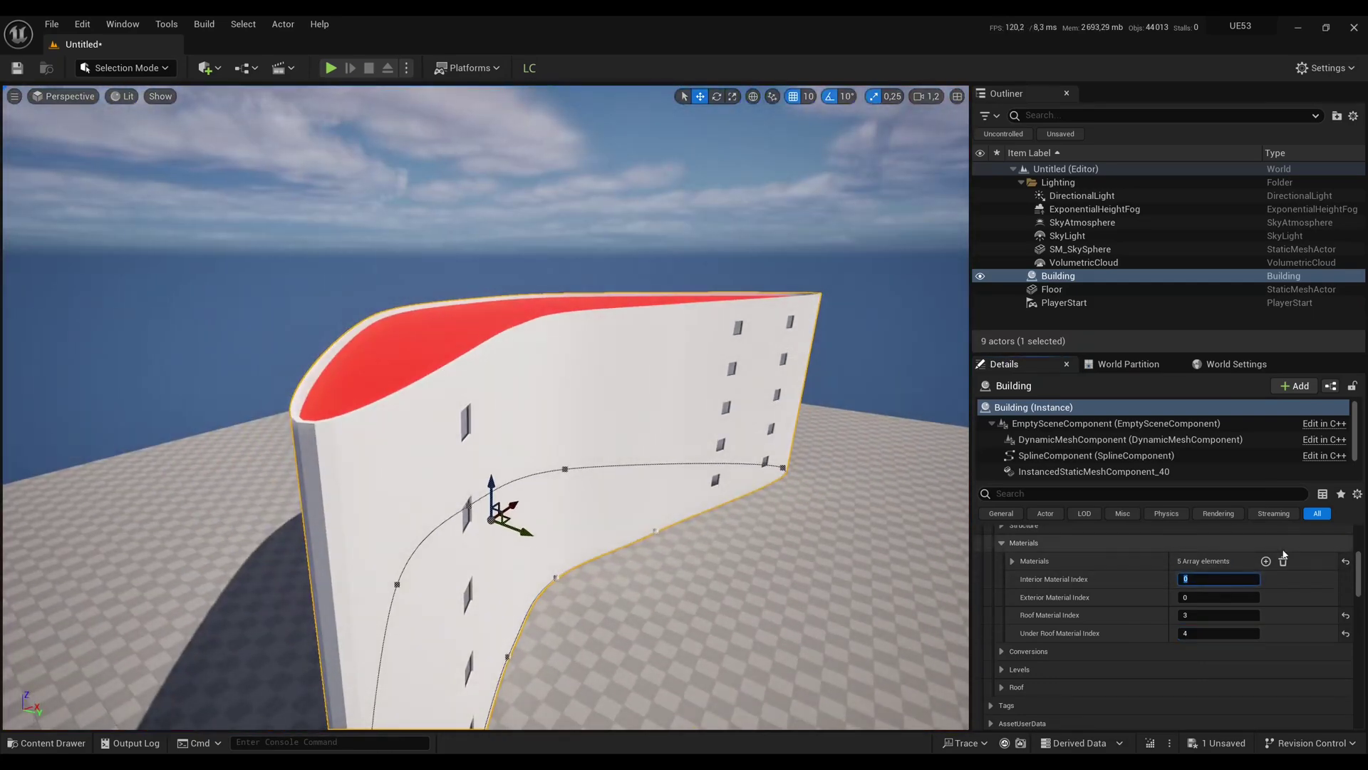
type("1")
key("Return")
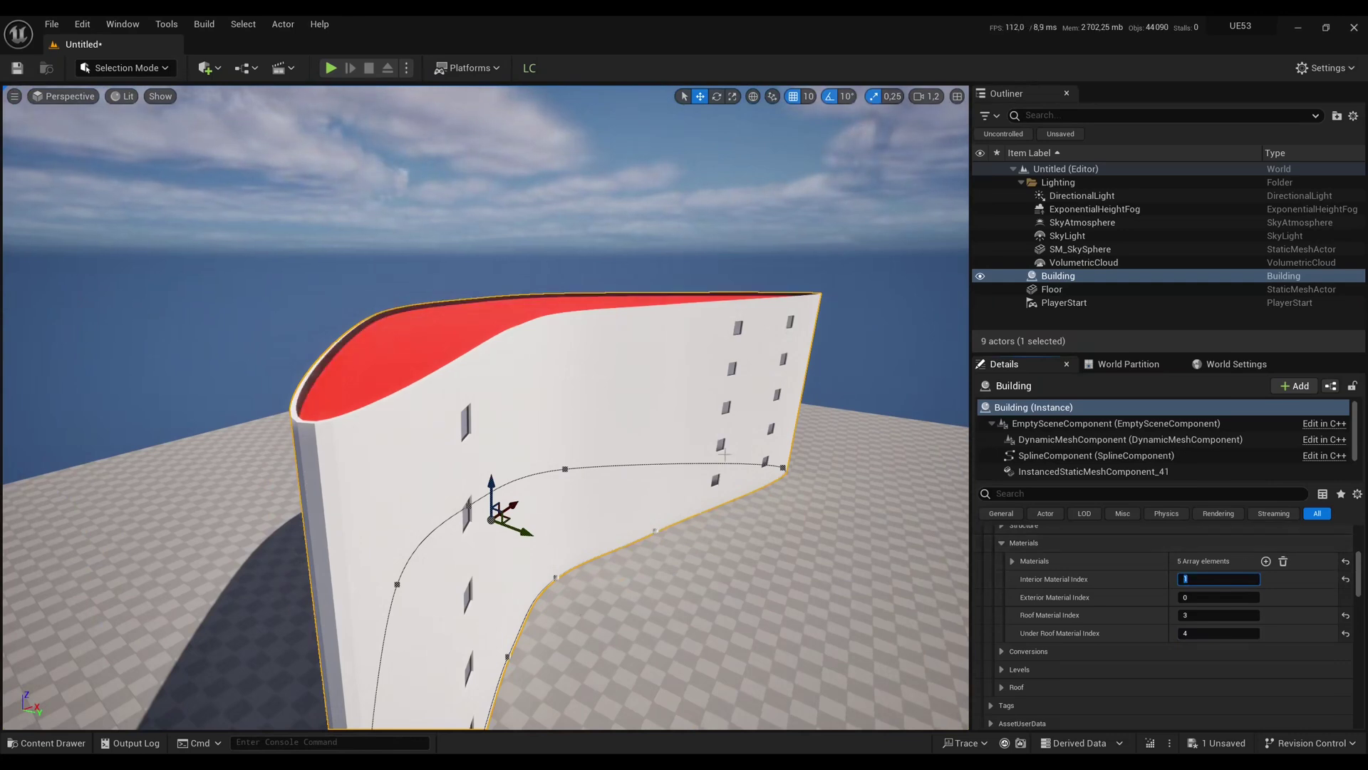
right_click_drag(554, 385, 554, 385)
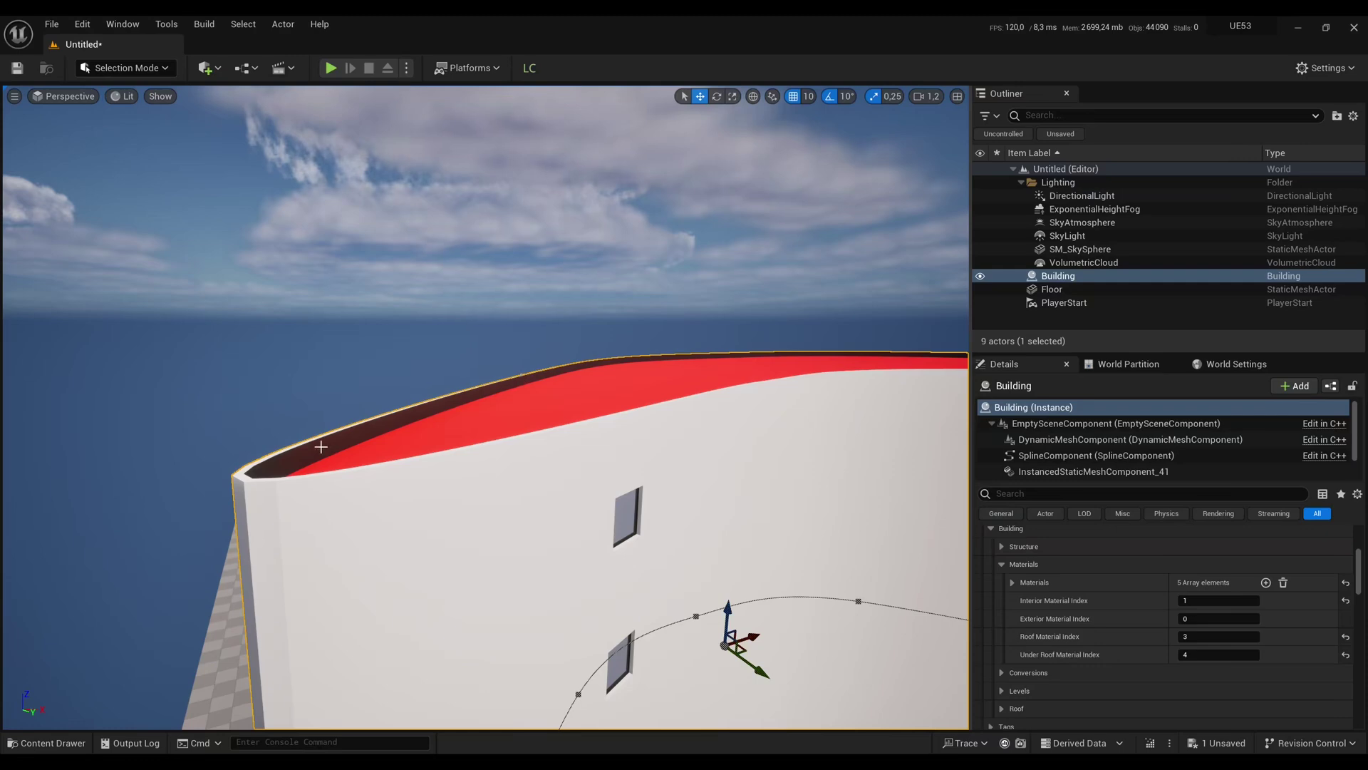
right_click_drag(454, 399, 492, 417)
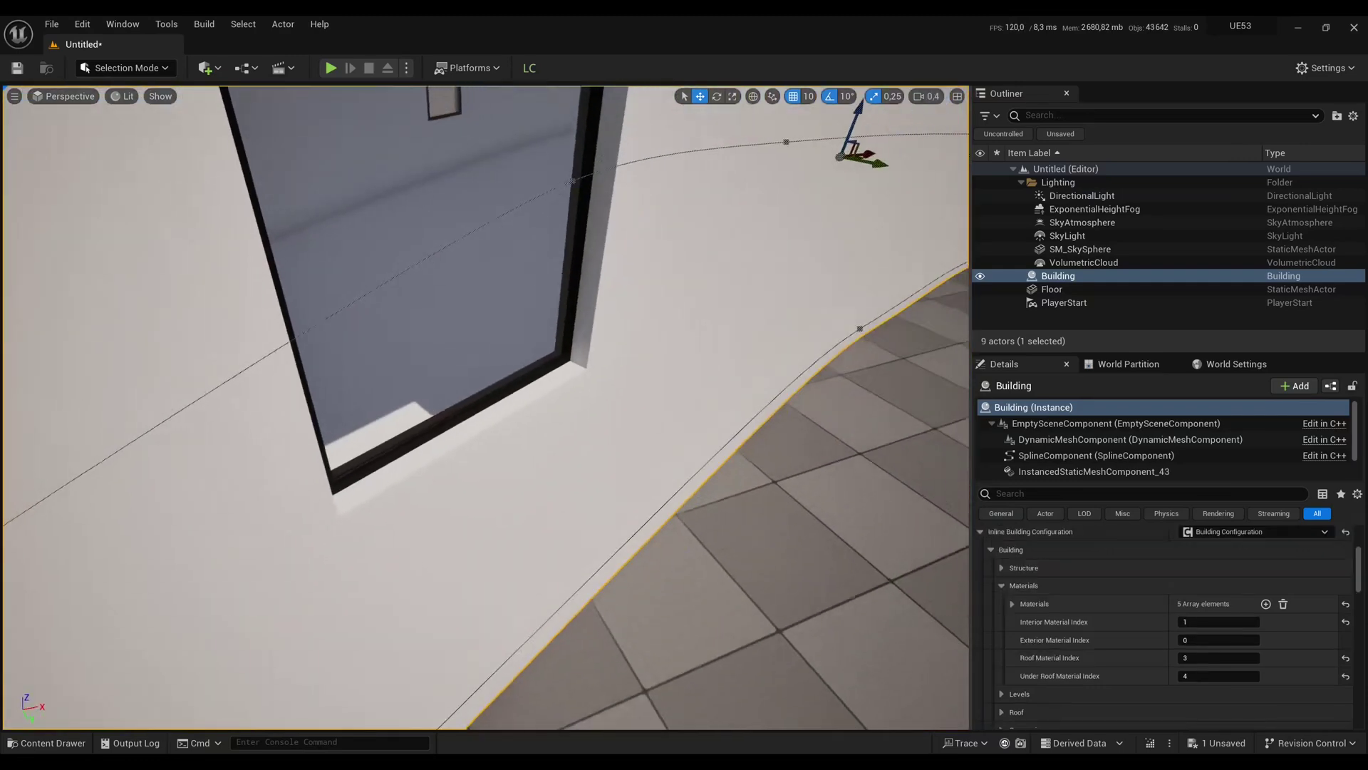
right_click_drag(486, 407, 454, 399)
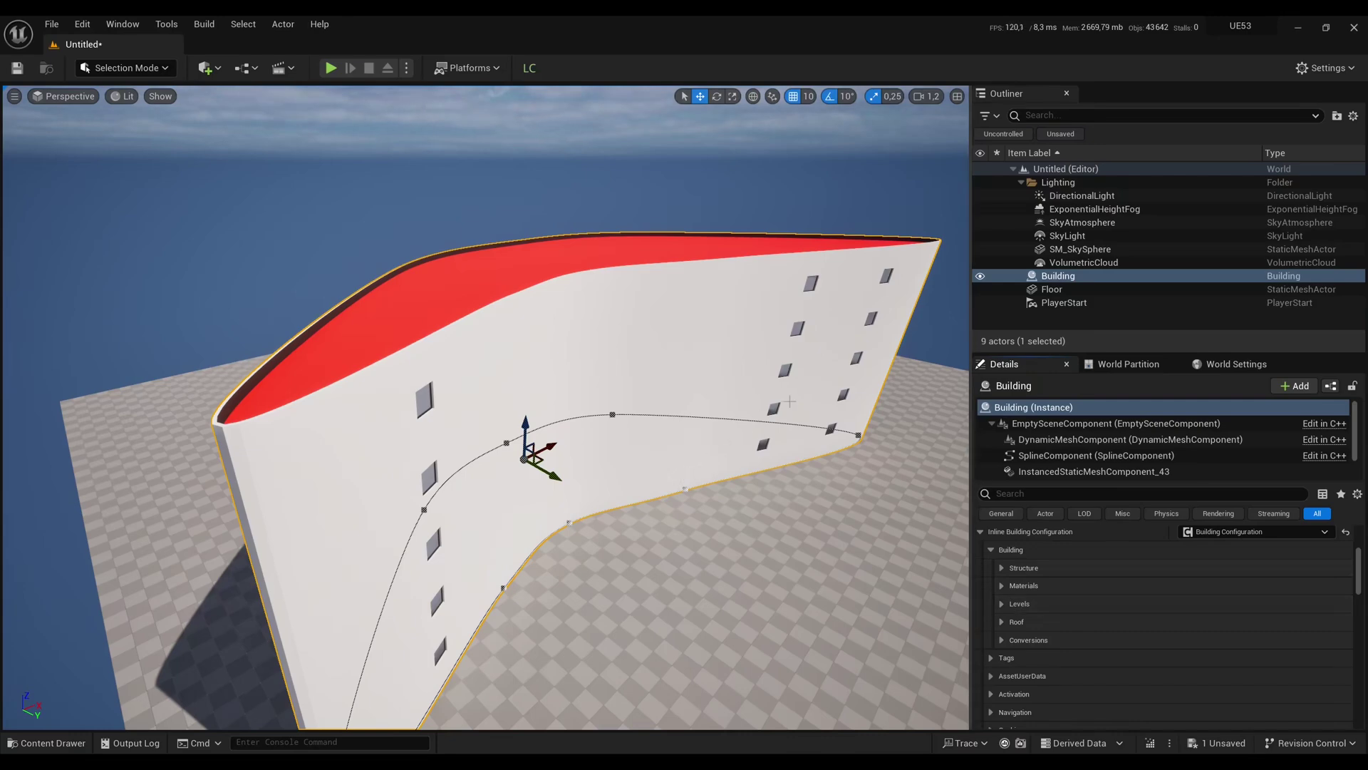
Reveal the entries of the building's Levels list and the members of its first level loop
left_click(1002, 603)
left_click(1012, 622)
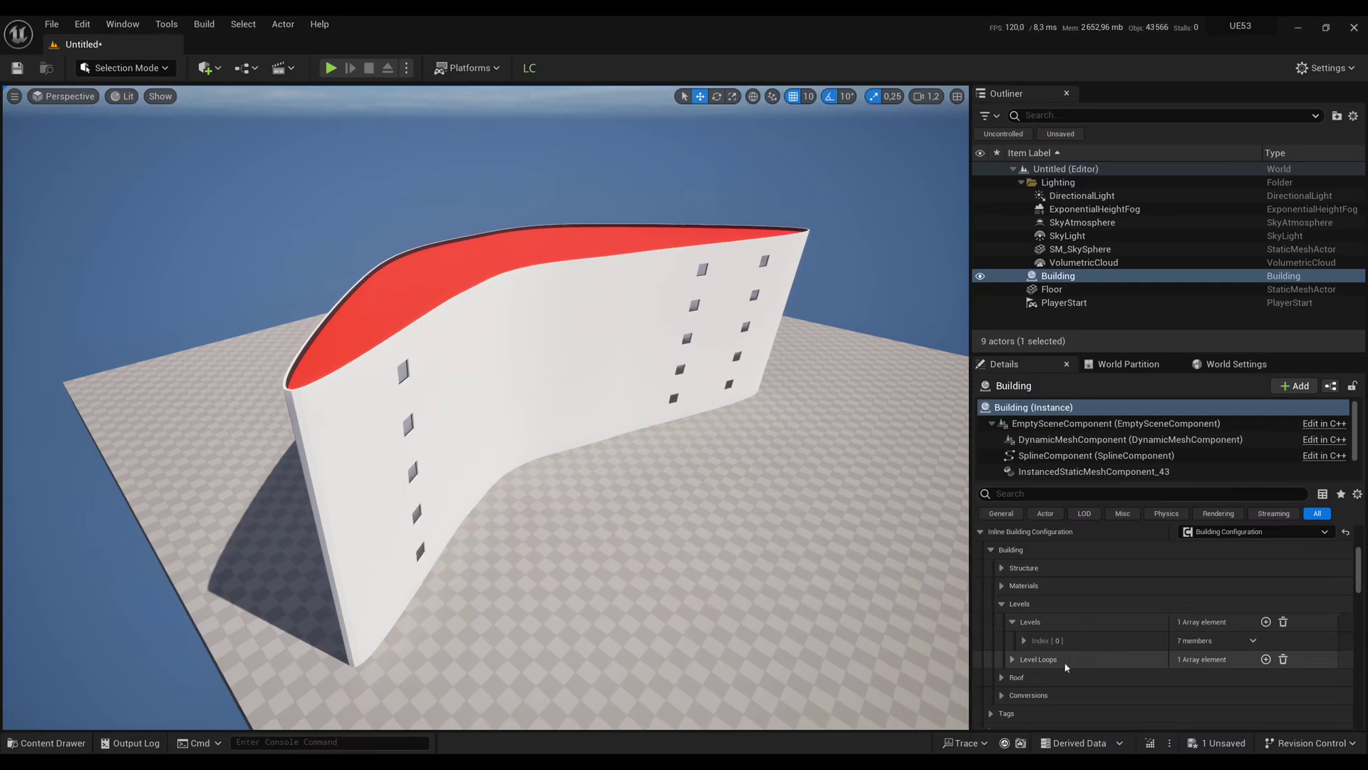
left_click(1022, 663)
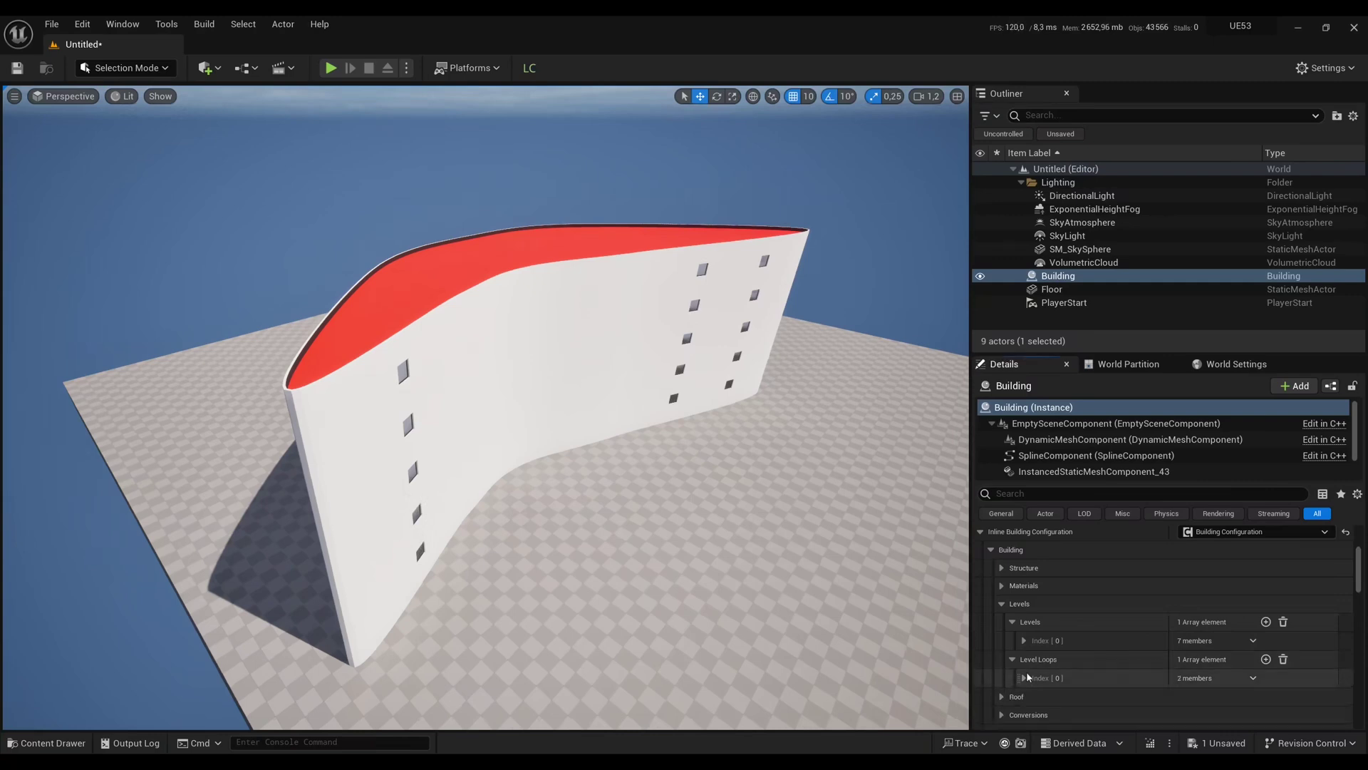
left_click(1027, 676)
scroll(1037, 652, "down", 1)
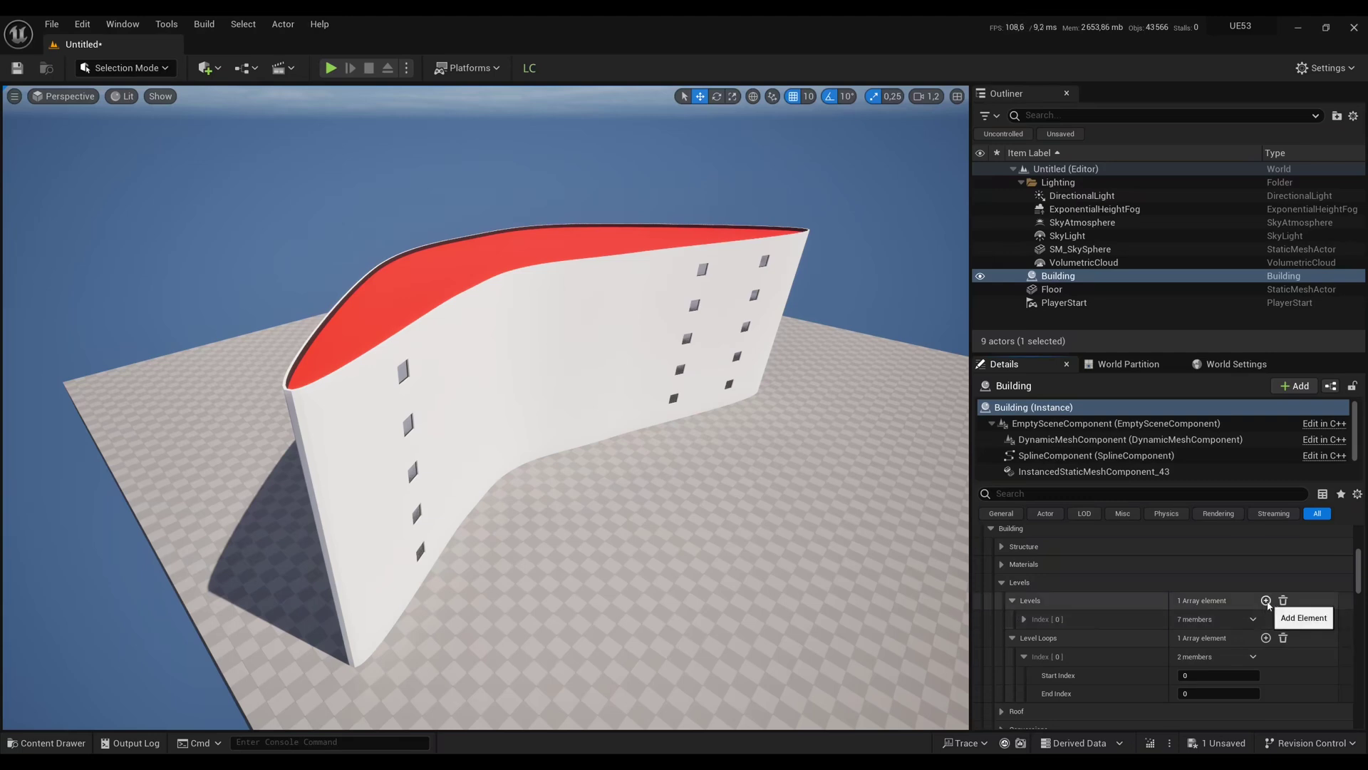
Duplicate the level at index 0 and set the Level Height of the copy at index 1 to 500
left_click(1254, 620)
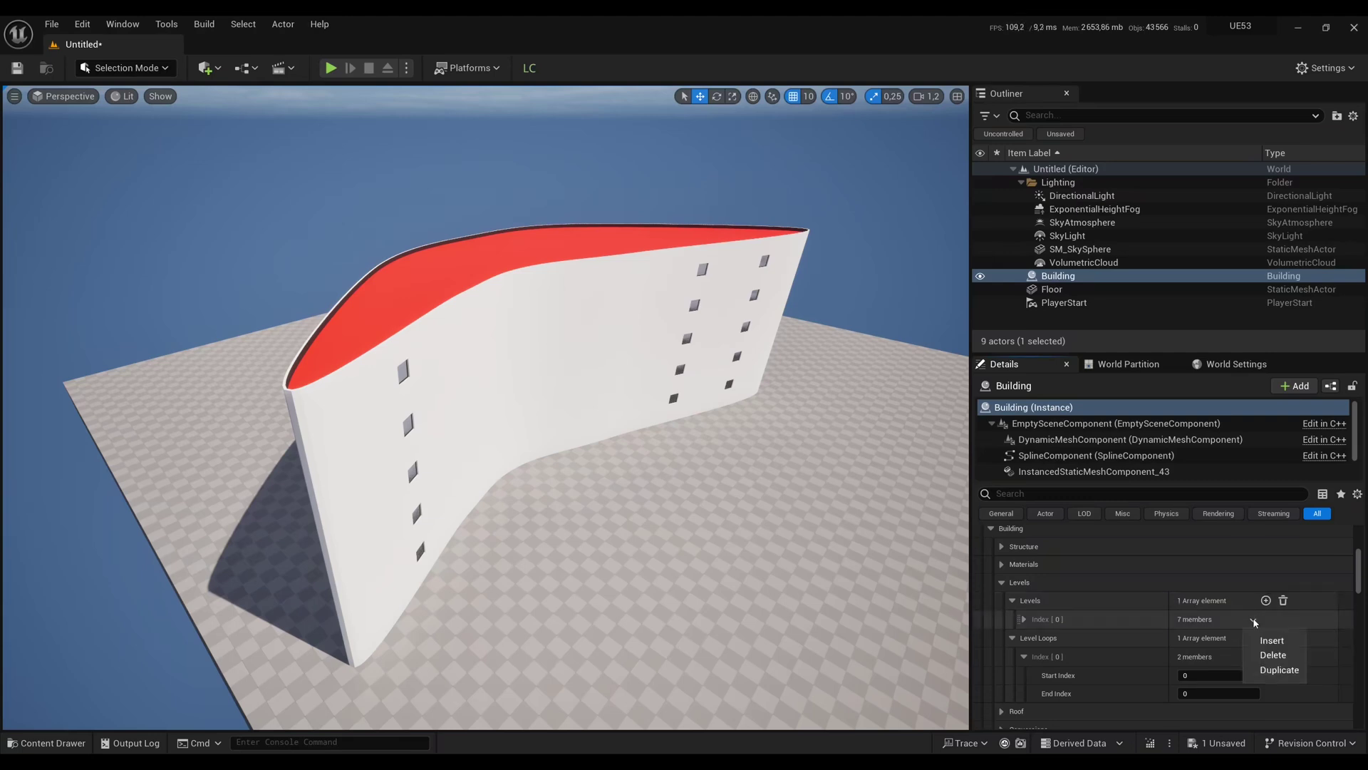
left_click(1280, 670)
scroll(1094, 644, "down", 2)
left_click(1026, 575)
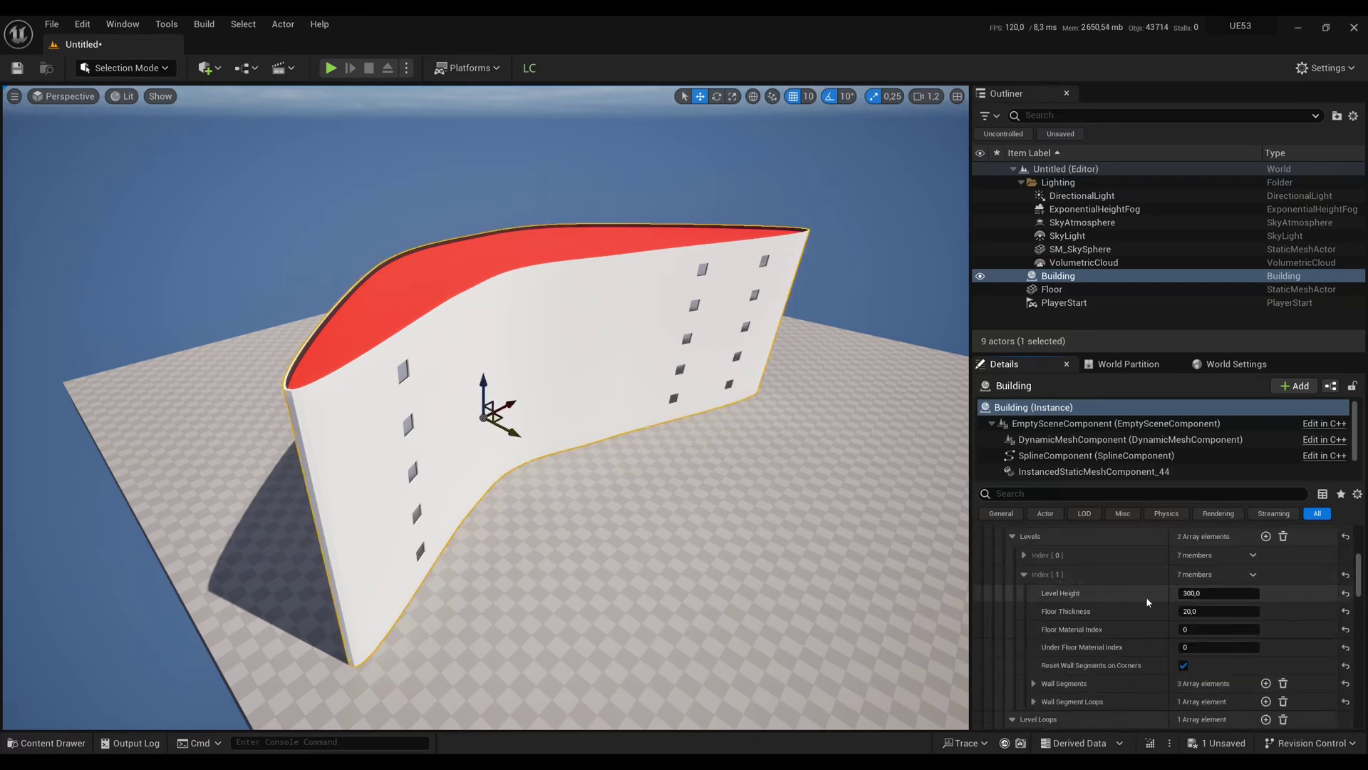
left_click(1204, 593)
type("5")
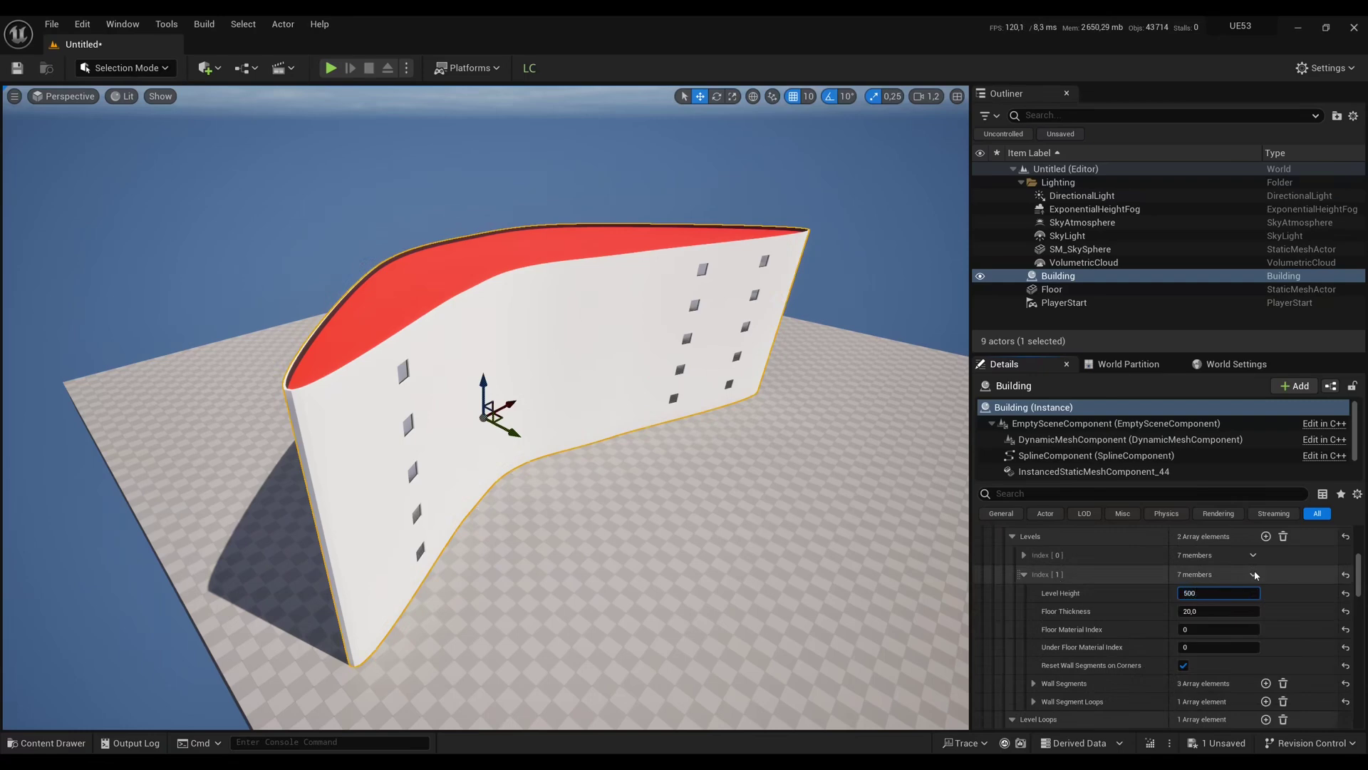
type("00")
key("Return")
Set the End Index of the level loop at index 0 to 1 so both levels repeat
scroll(1112, 630, "down", 3)
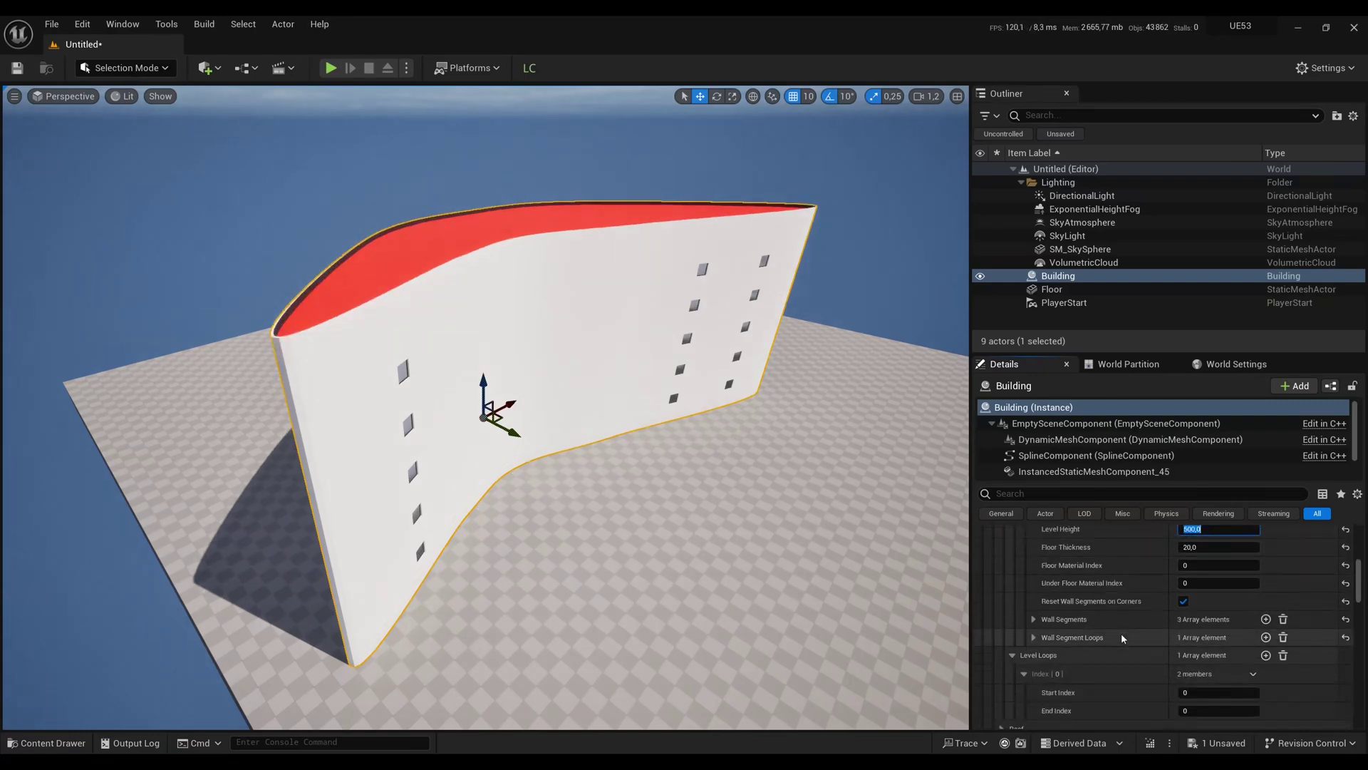
scroll(1061, 650, "up", 4)
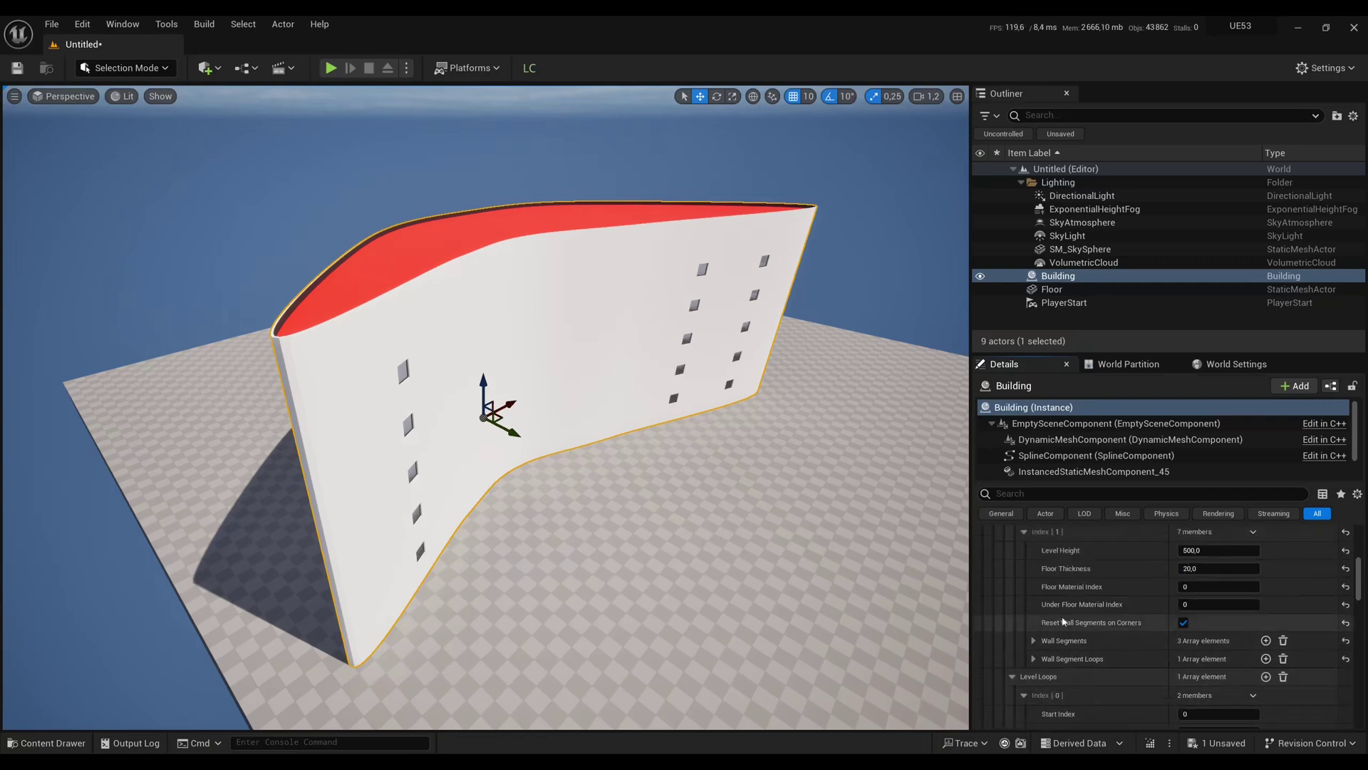
left_click(1024, 574)
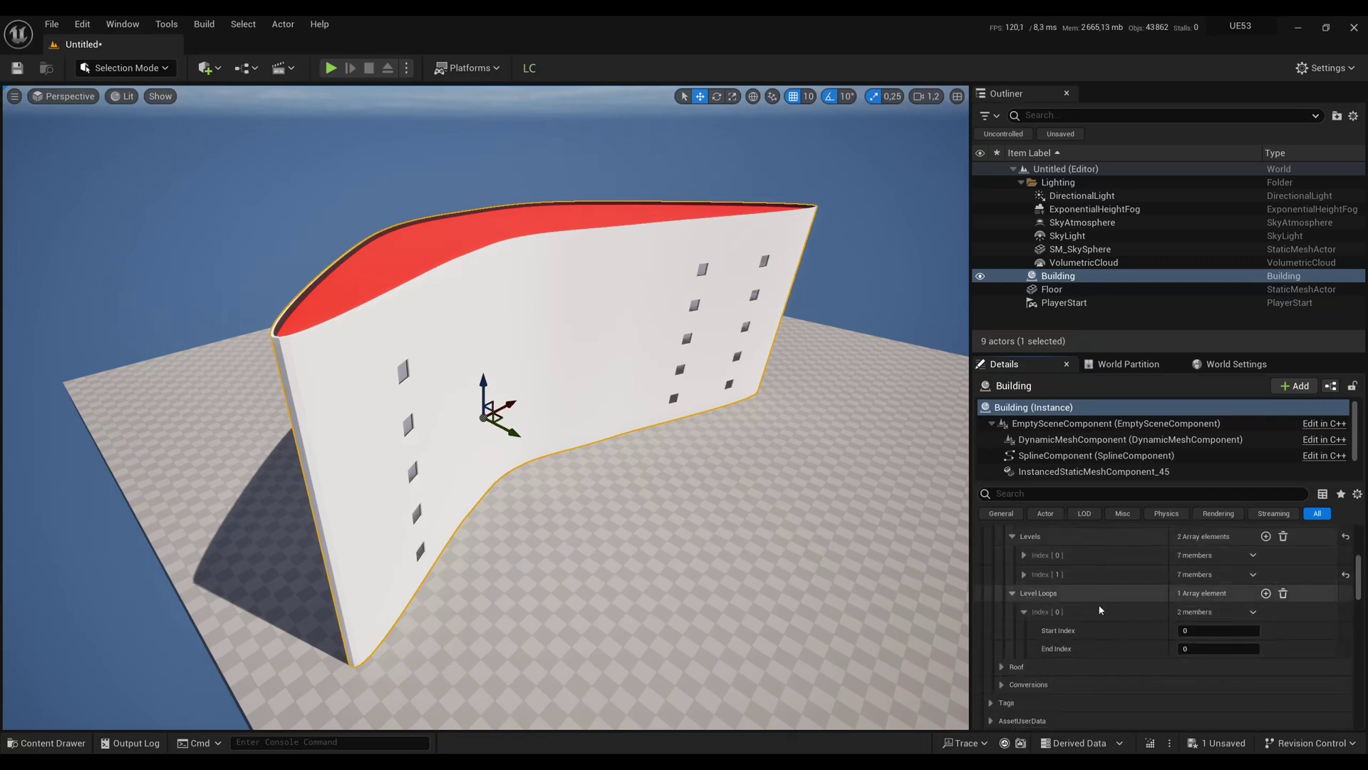
left_click(1199, 648)
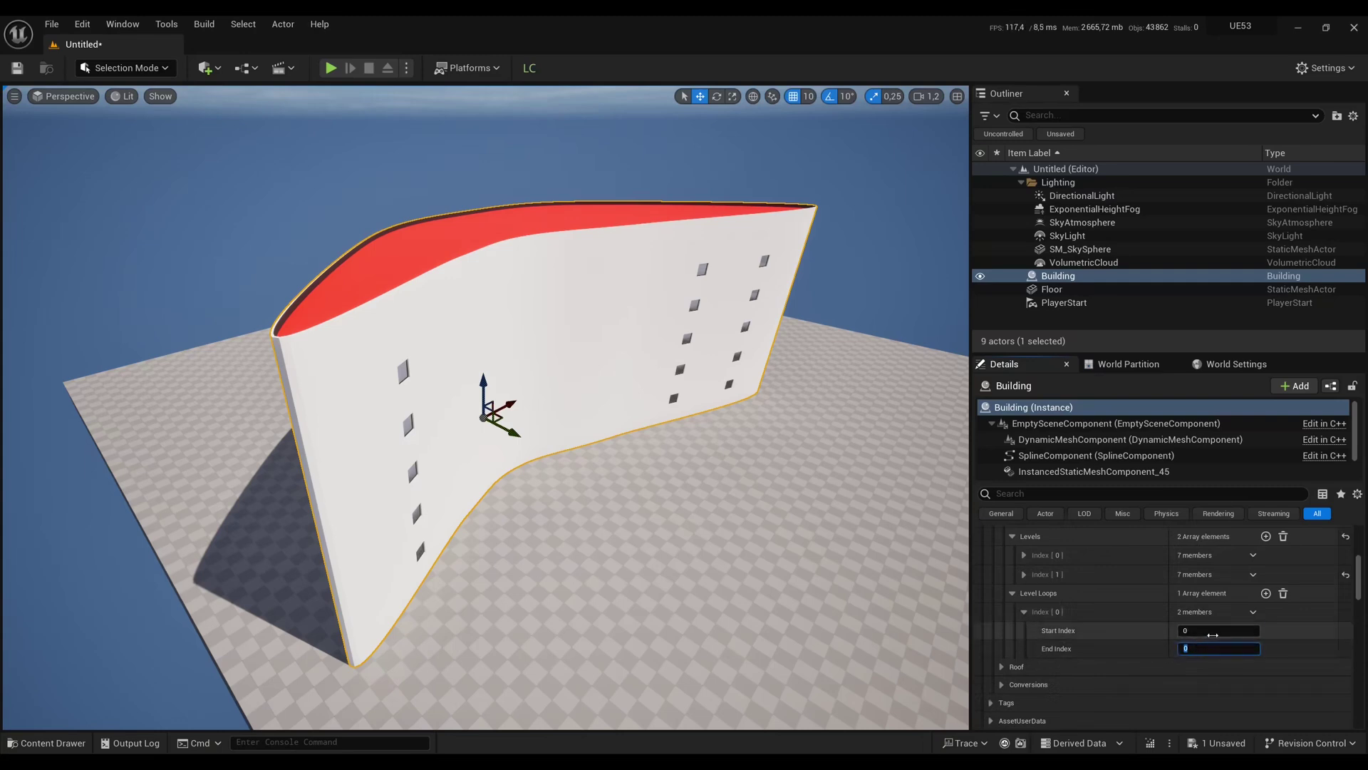
type("1")
key("Return")
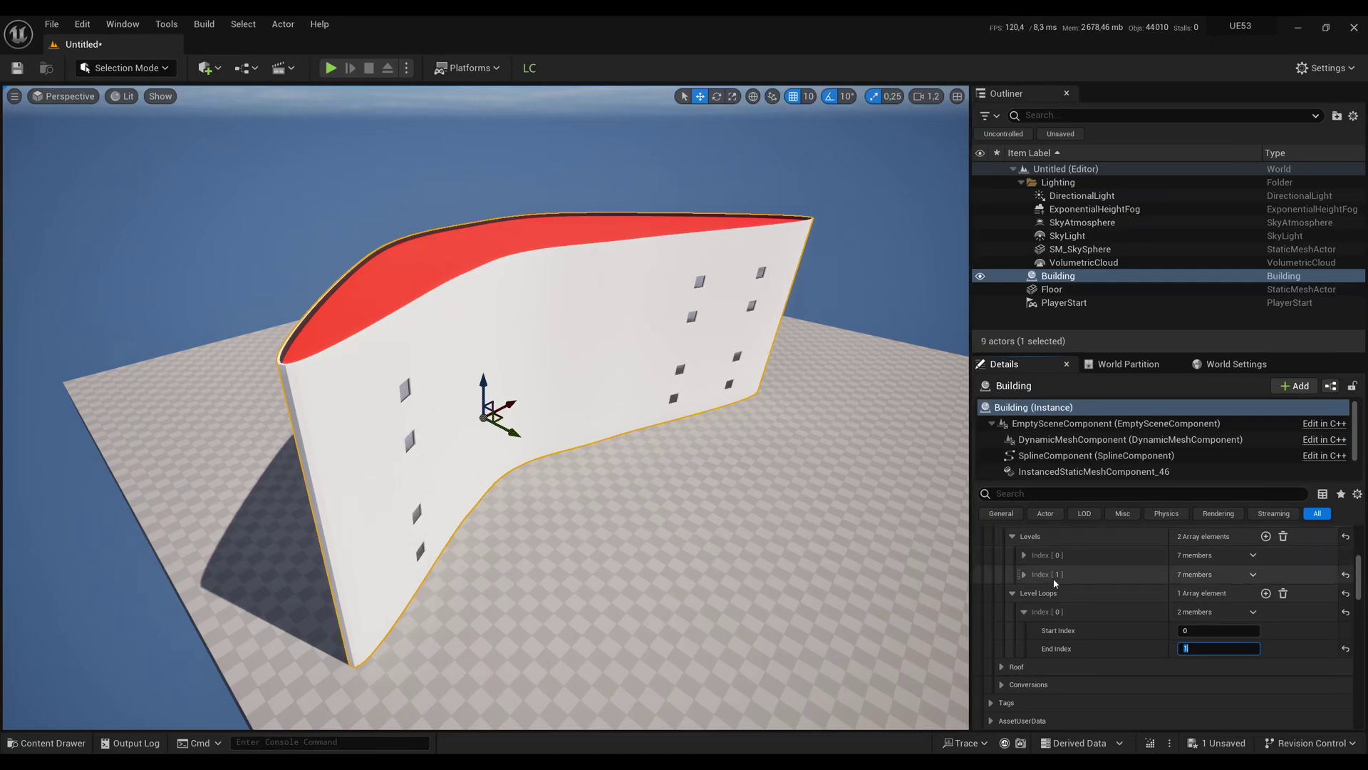
Set the building's Num Floors to 20 in the Structure settings and inspect the taller facade
scroll(1053, 578, "up", 3)
left_click(1002, 546)
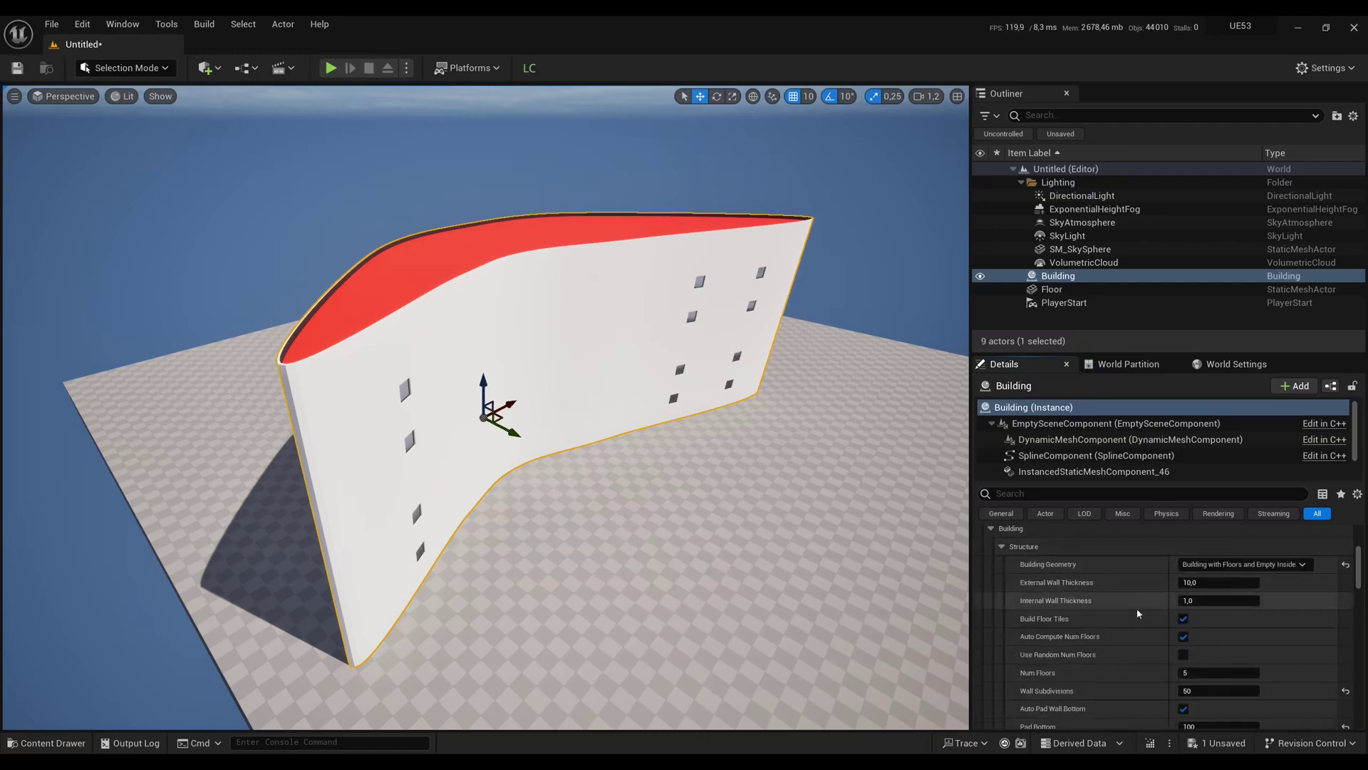
left_click(1219, 673)
type("20")
key("Return")
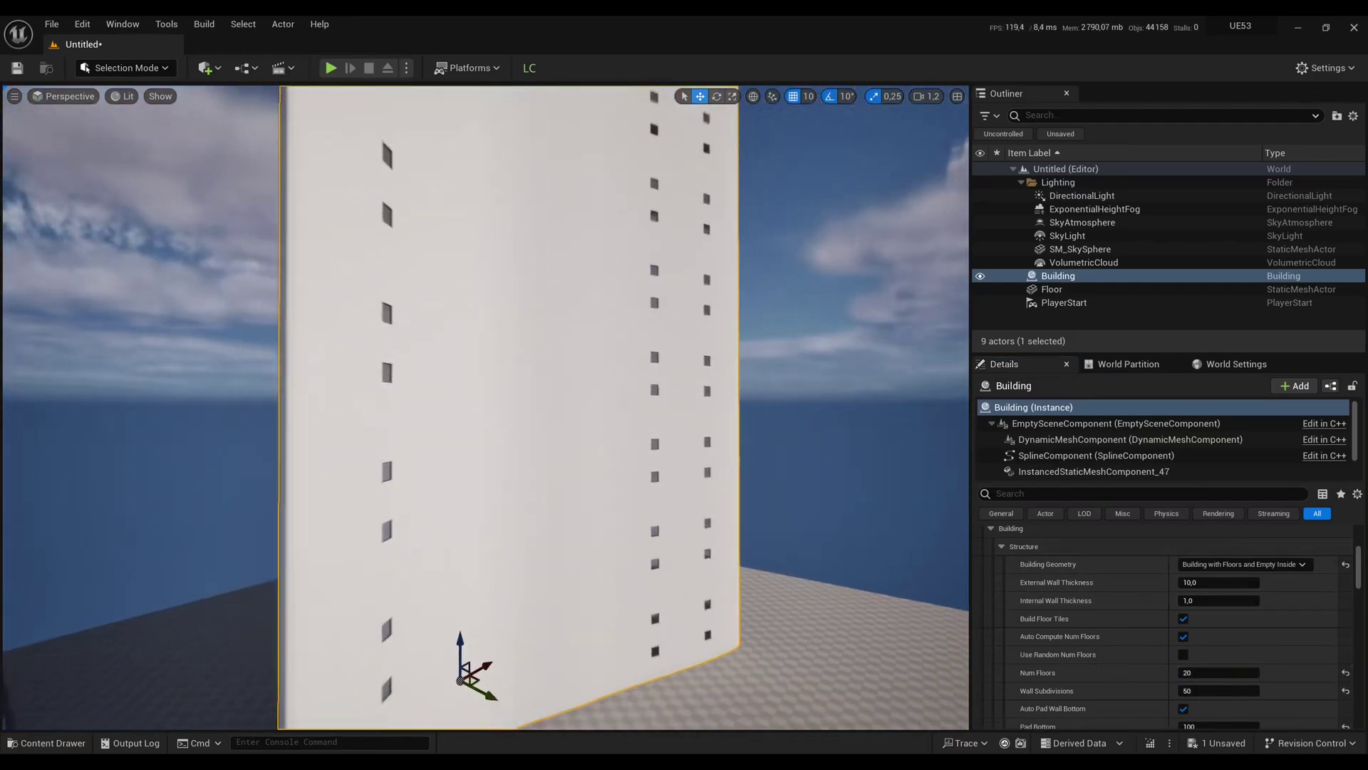
right_click_drag(484, 406, 477, 374)
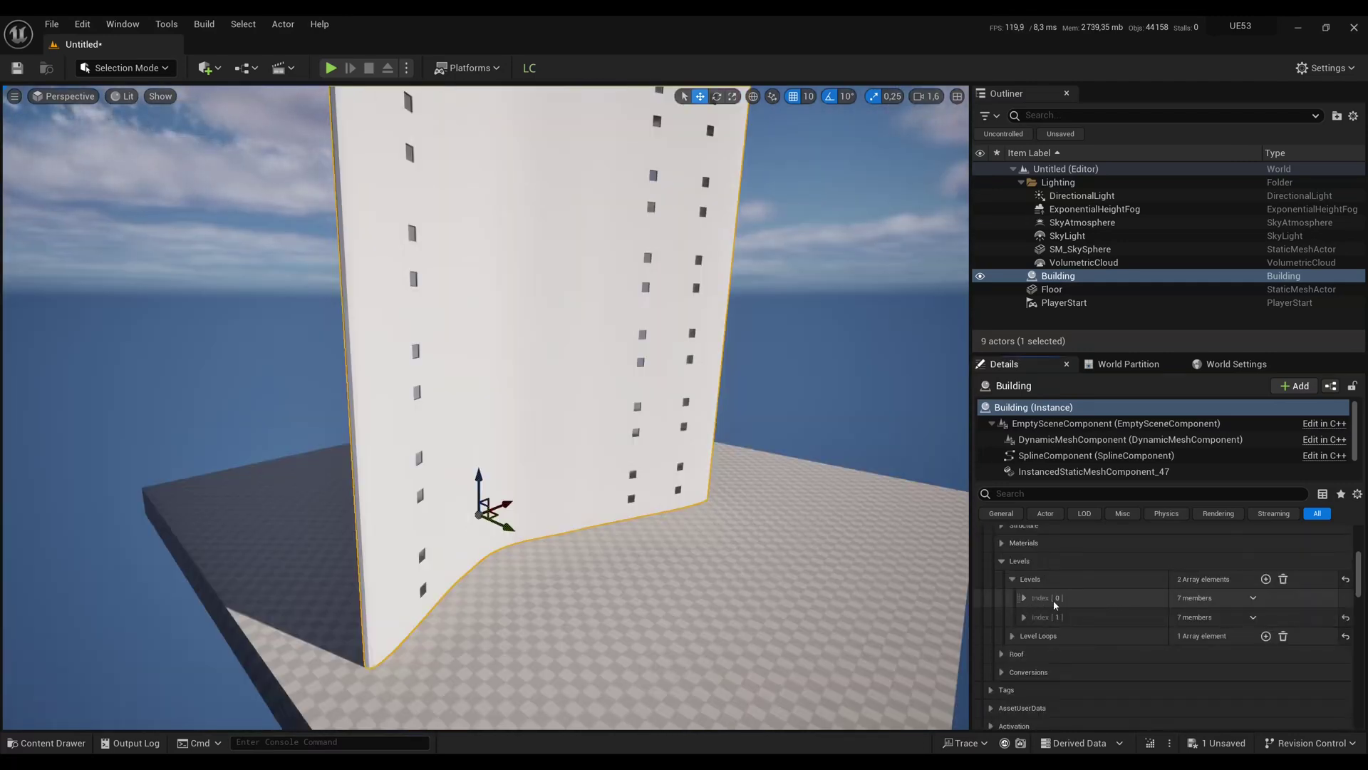
Set the Floor Thickness of the level at index 0 to 1
left_click(1026, 598)
scroll(1068, 605, "down", 1)
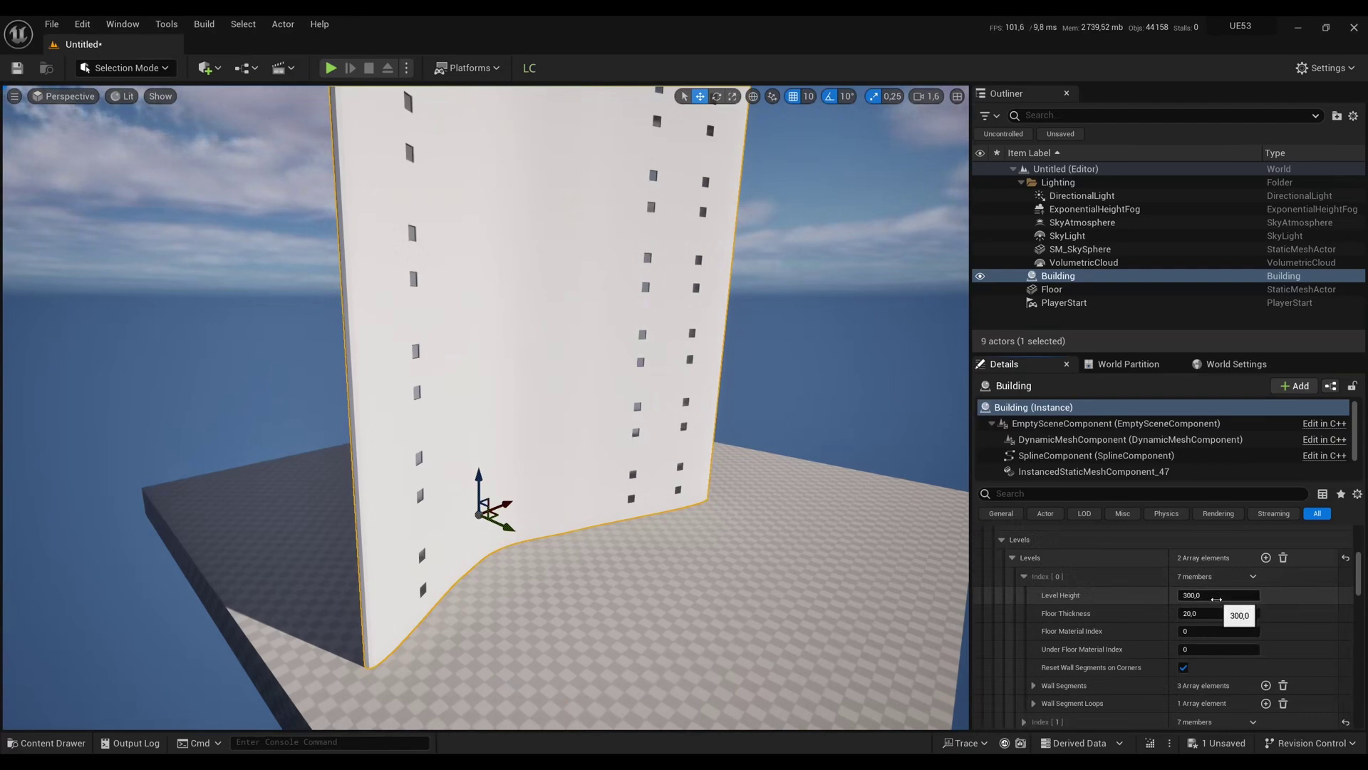
left_click(1216, 599)
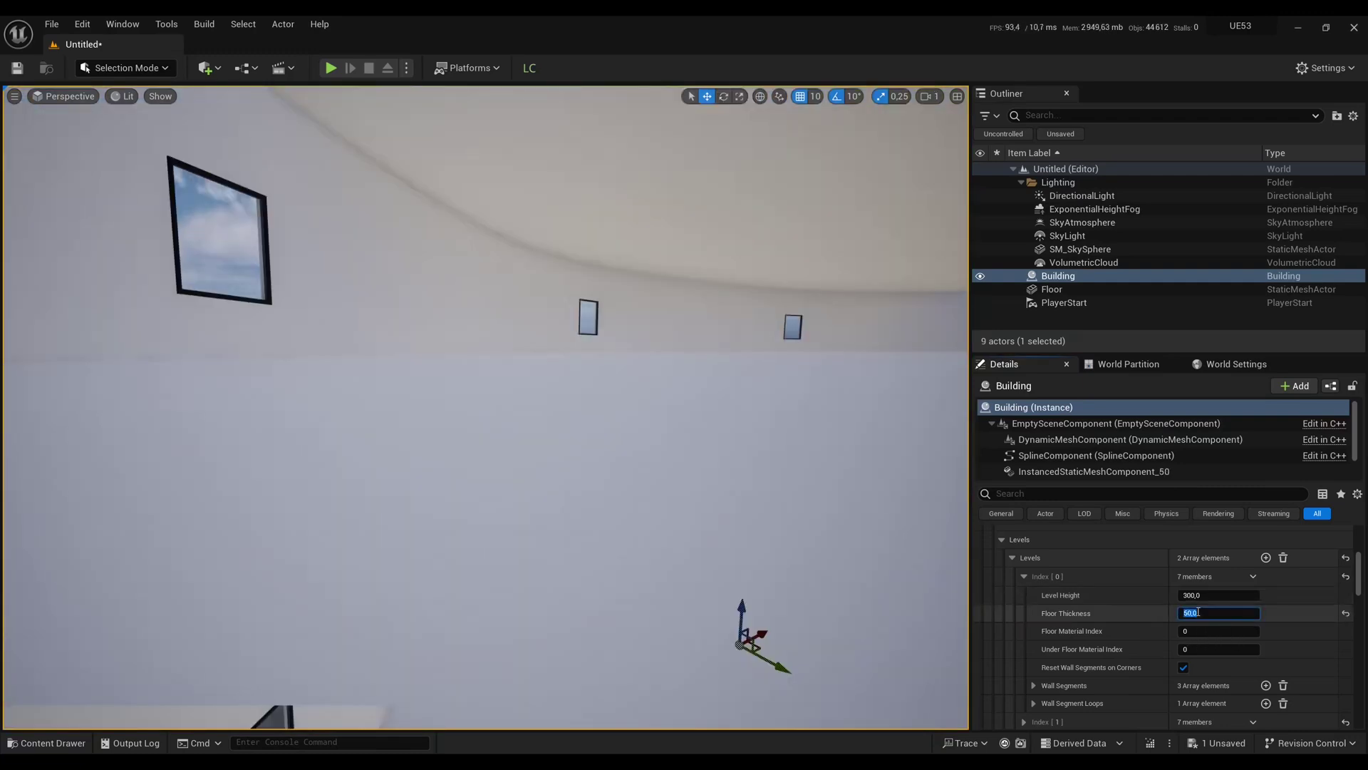
left_click(1212, 614)
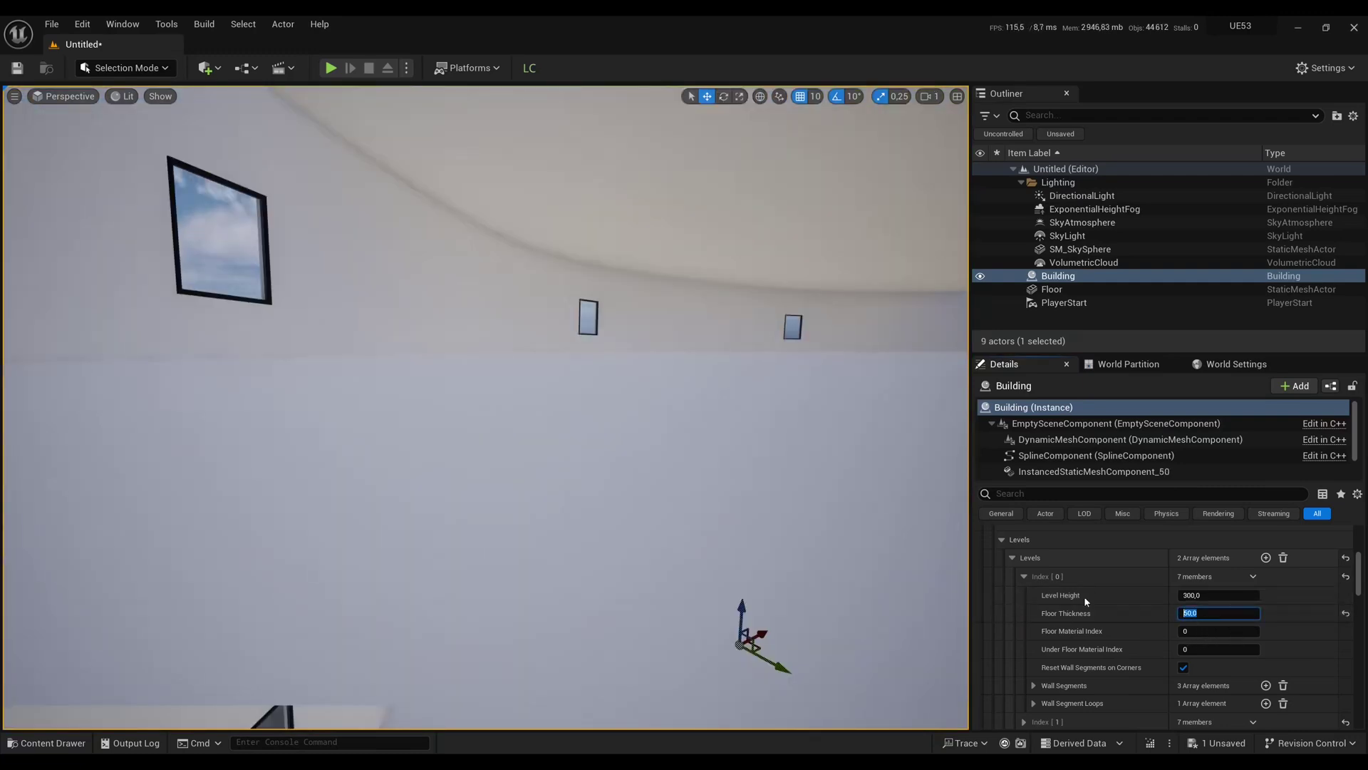
type("1")
key("Tab")
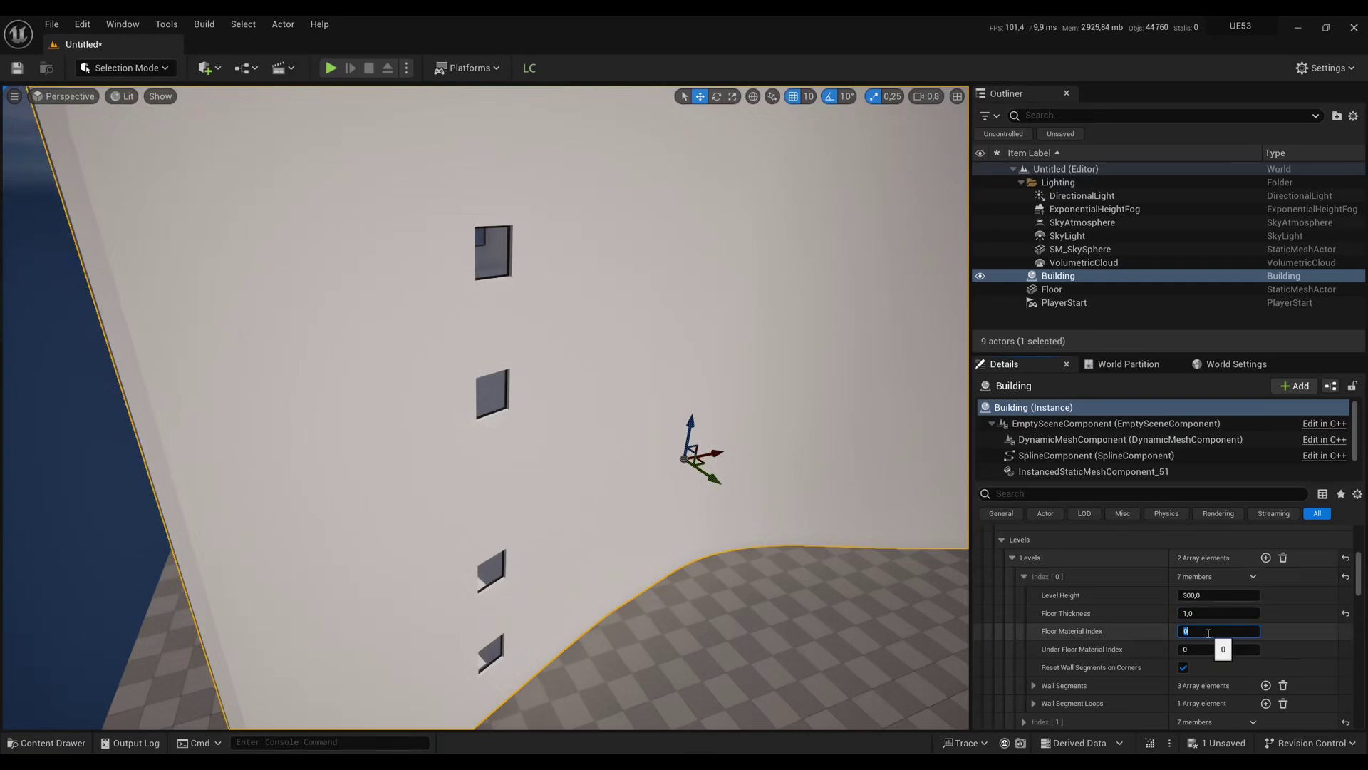
Set the Floor Material Index of the level at index 0 to 3 and its Under Floor Material Index to 4, and inspect inside
key("Return")
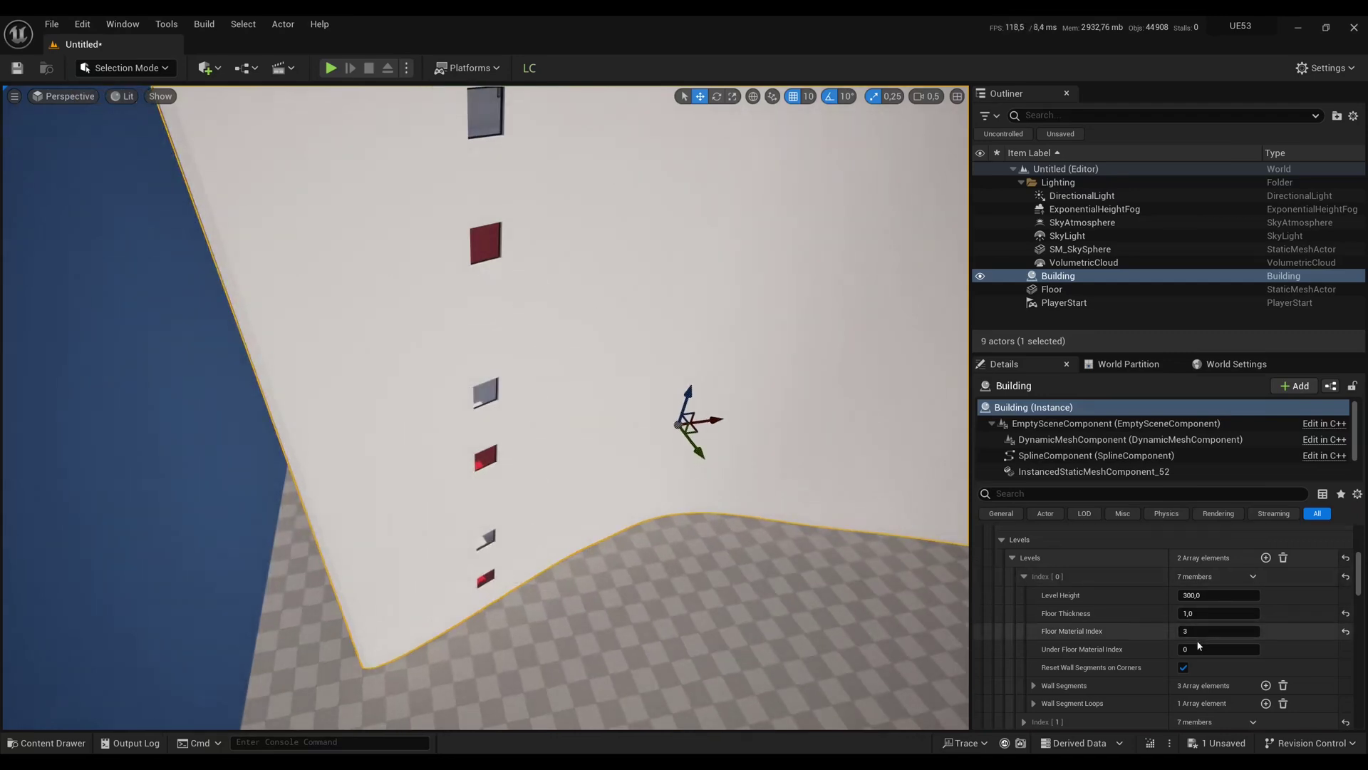
left_click(1215, 648)
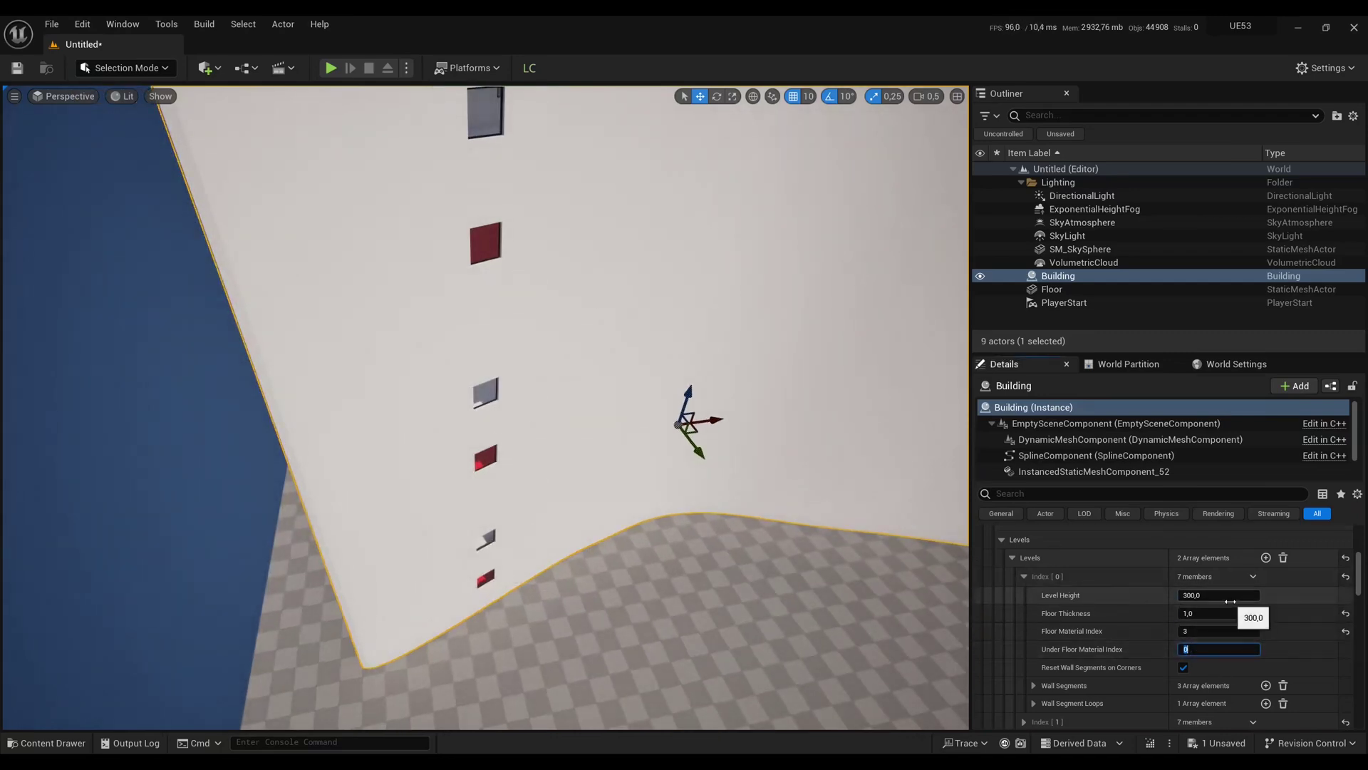
mouse_move(656, 572)
right_mouse_down()
mouse_move(674, 603)
mouse_move(652, 523)
mouse_move(673, 435)
mouse_move(652, 570)
right_mouse_up()
key("w")
scroll(667, 579, "up", 3)
key("w")
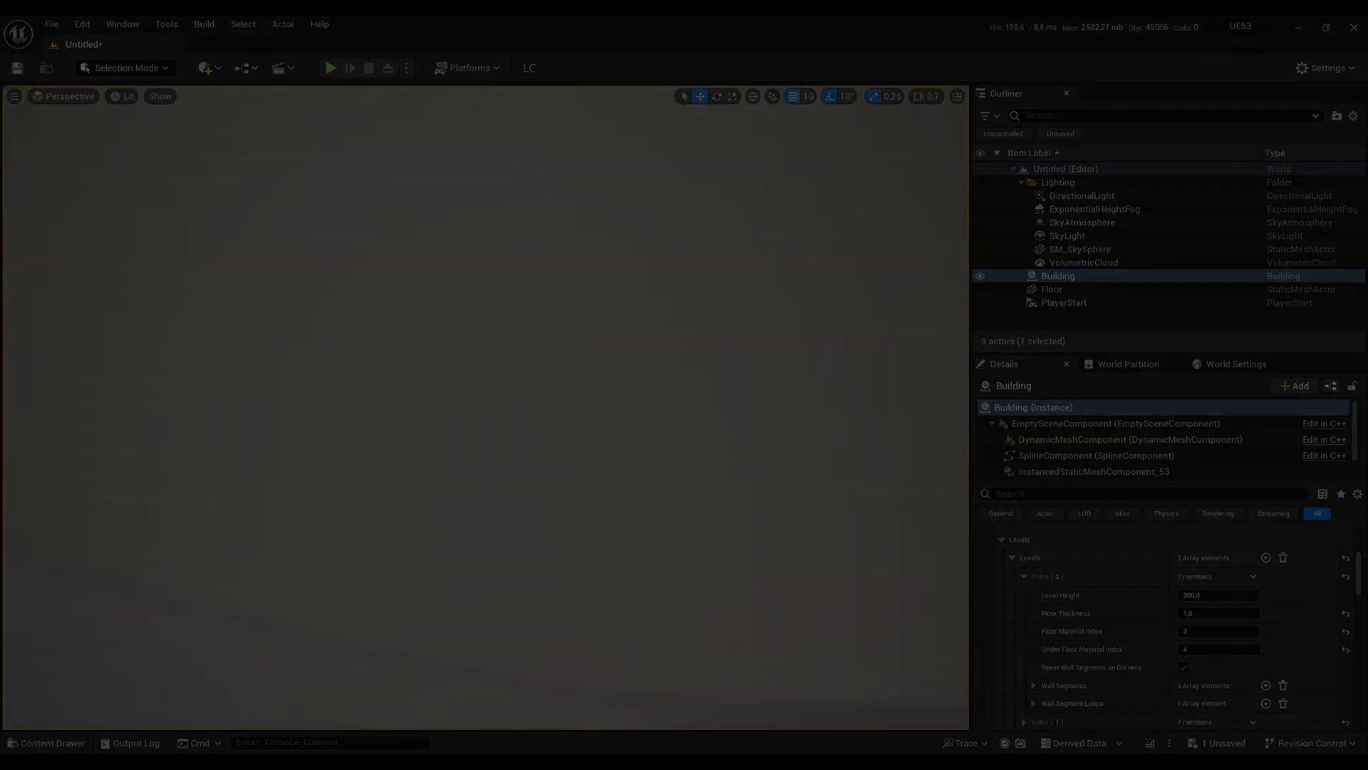
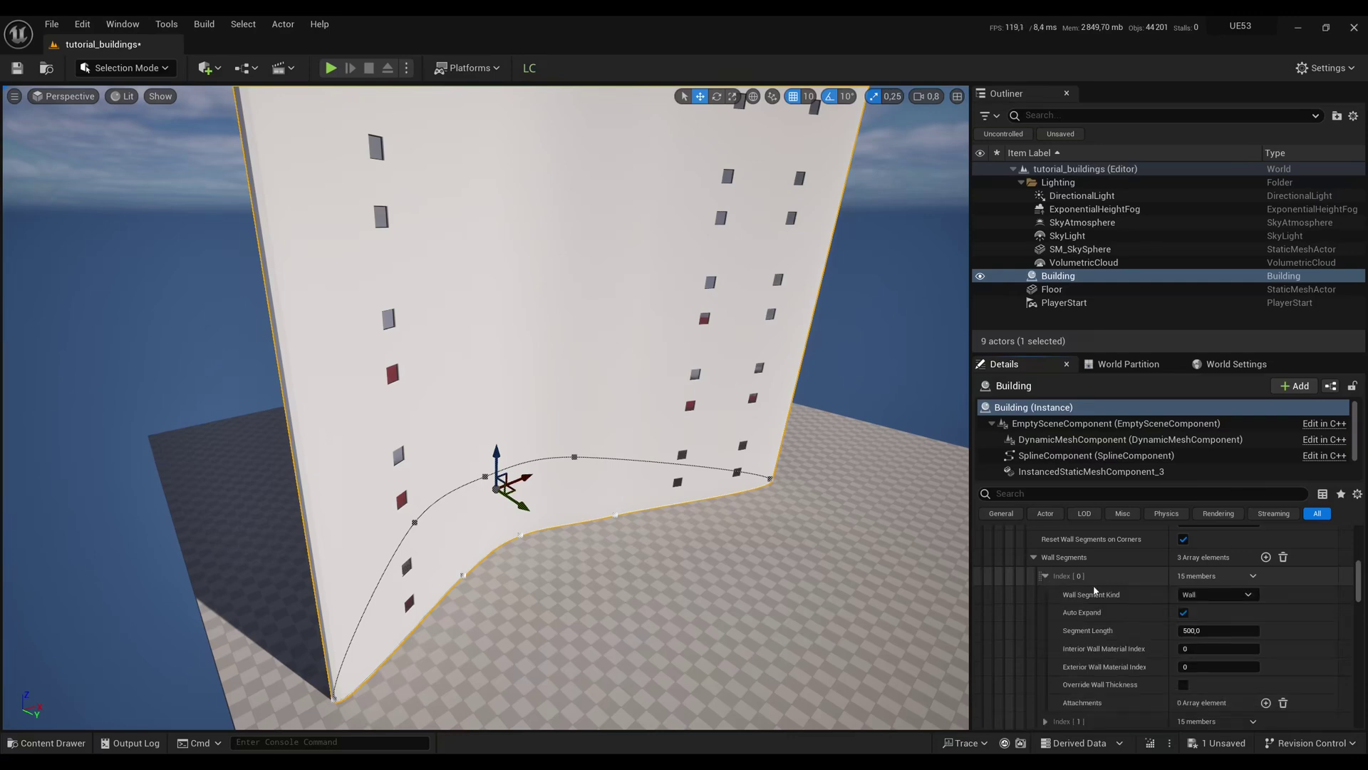
Set the Exterior Wall Material Index of the wall segment at index 0 to 4 and inspect the facade
scroll(1098, 598, "down", 1)
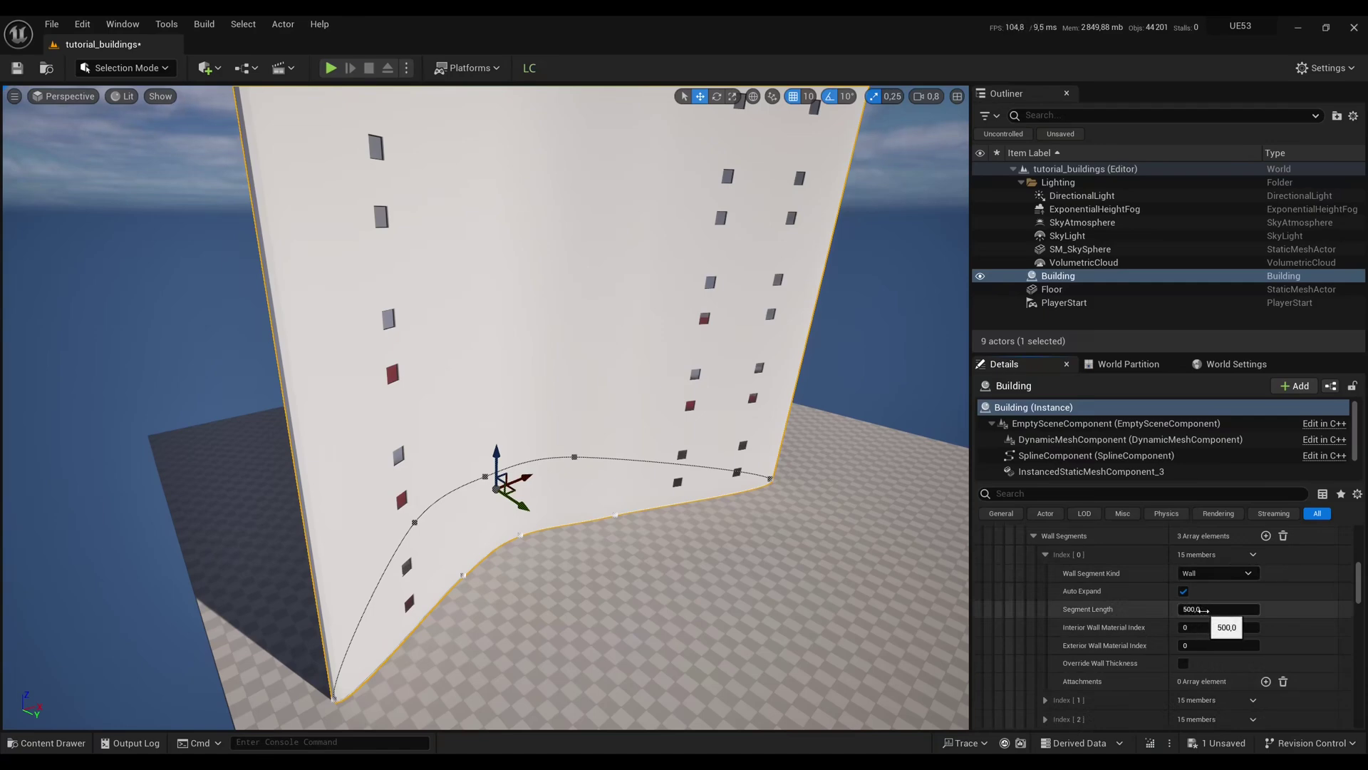
left_click(1191, 645)
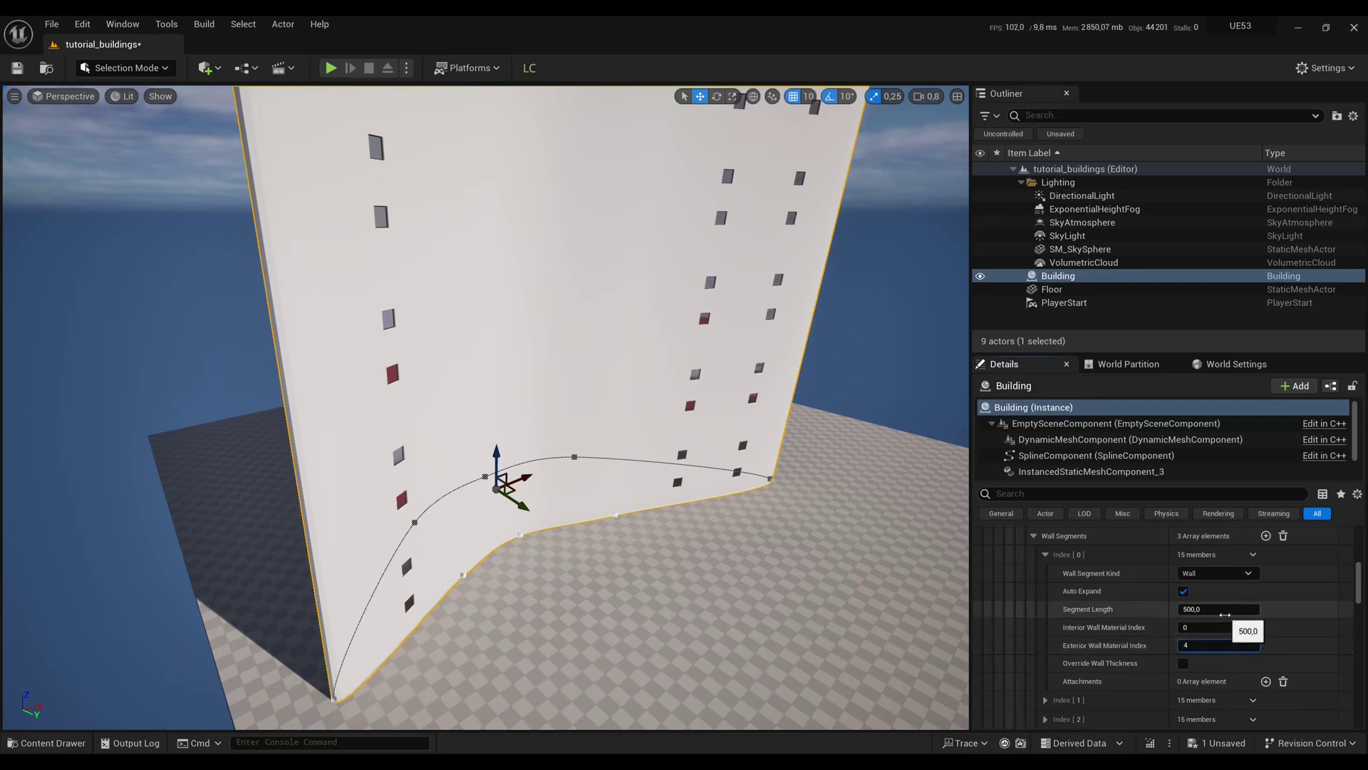
type("4")
key("Return")
mouse_move(762, 403)
right_mouse_down()
mouse_move(747, 394)
mouse_move(763, 383)
right_mouse_up()
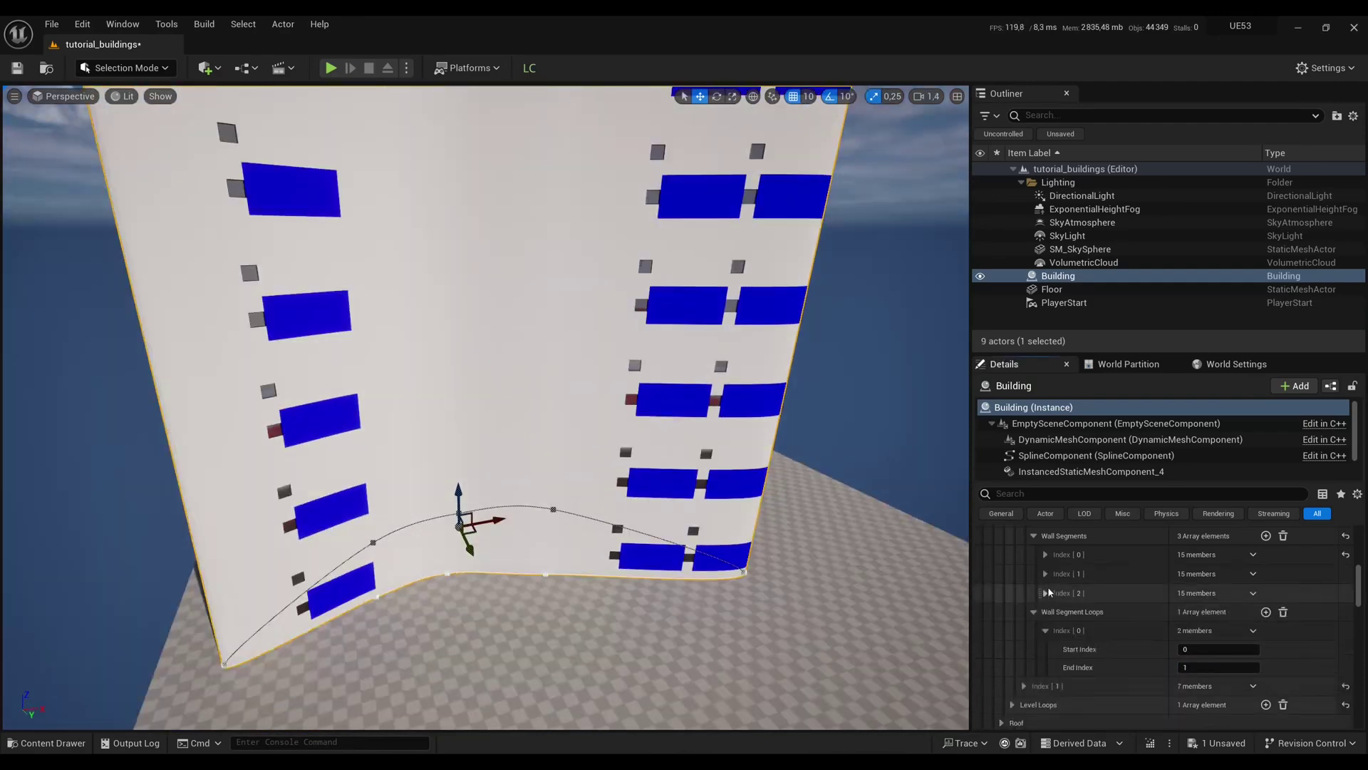
Set the Exterior Wall Material Index of the wall segment at index 2 to 3 and inspect the facade
left_click(1045, 593)
scroll(1067, 606, "down", 1)
left_click(1214, 664)
type("3")
key("Return")
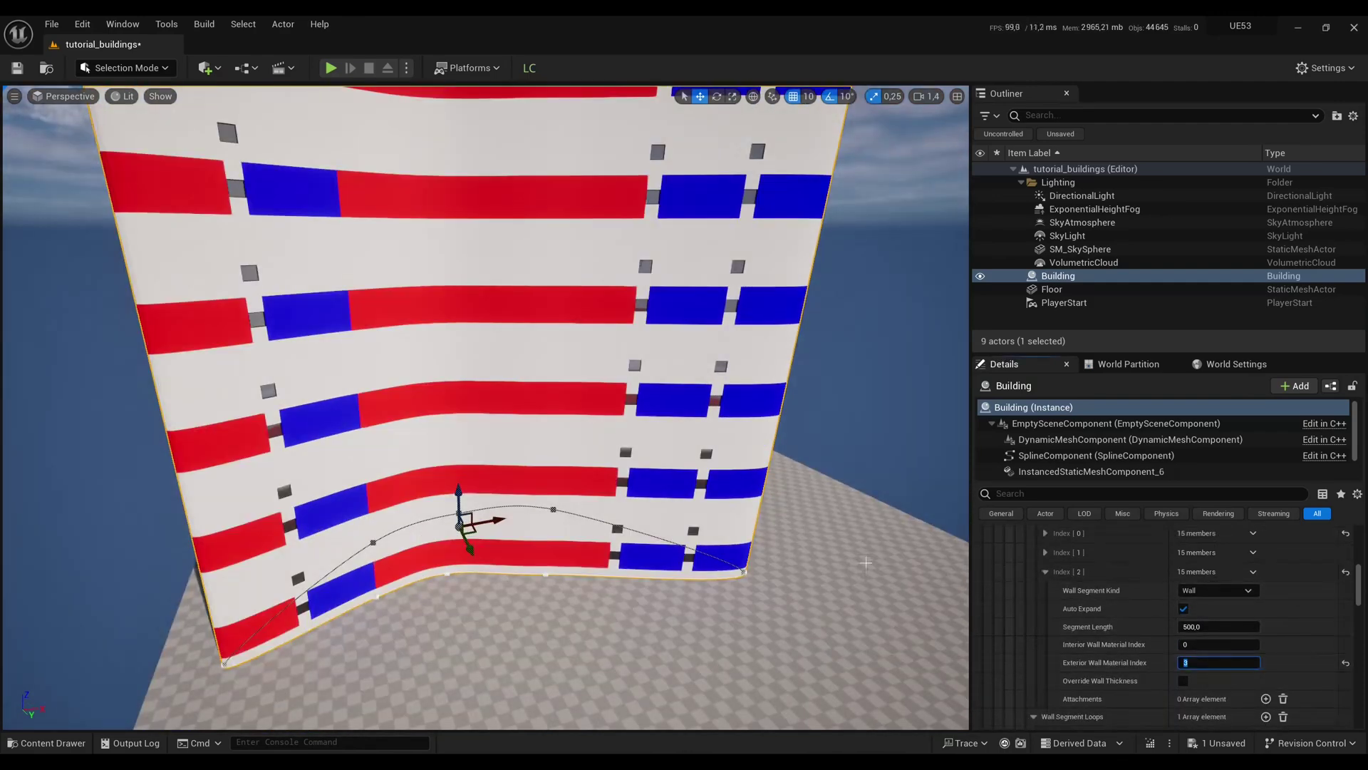
mouse_move(864, 560)
right_mouse_down()
mouse_move(881, 561)
mouse_move(848, 556)
right_mouse_up()
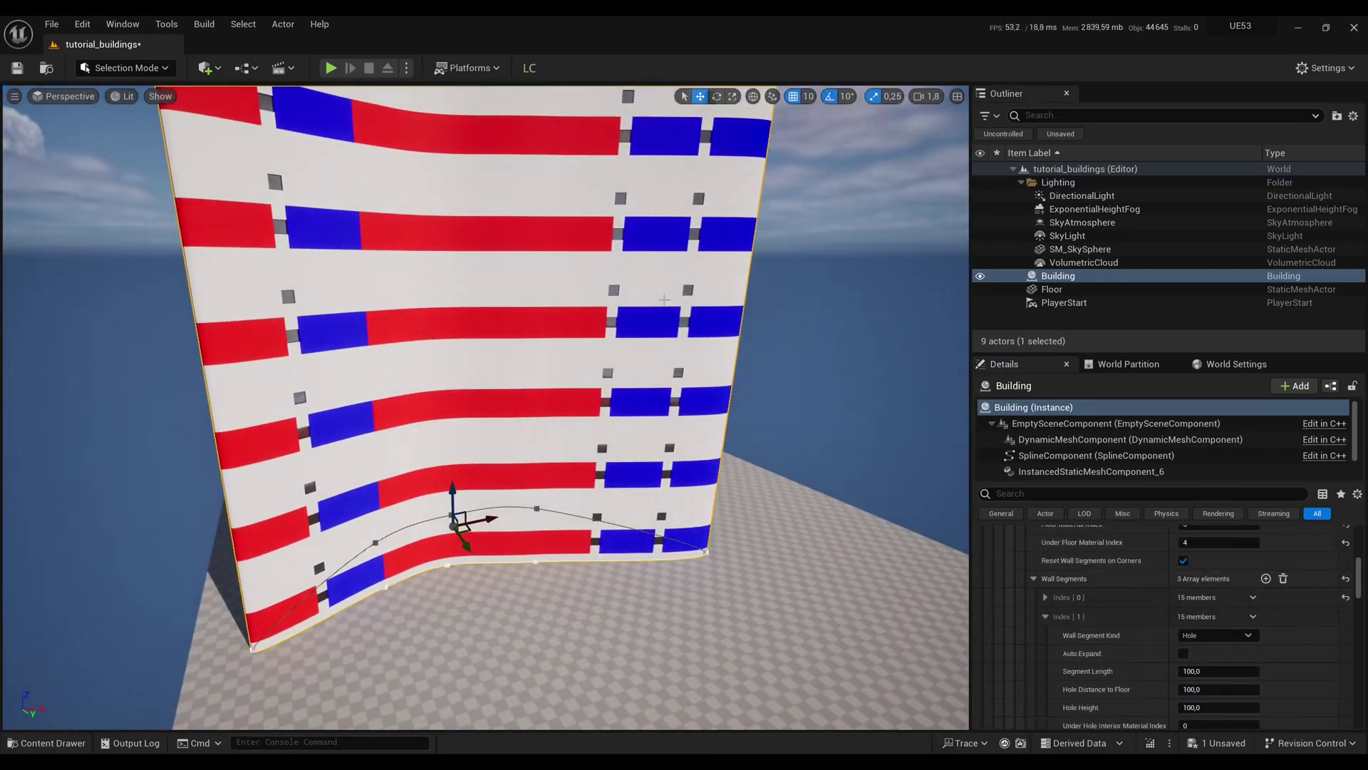
Move a spline point on the building's rear side outward, away from the wall, to form a corner
left_click(1045, 617)
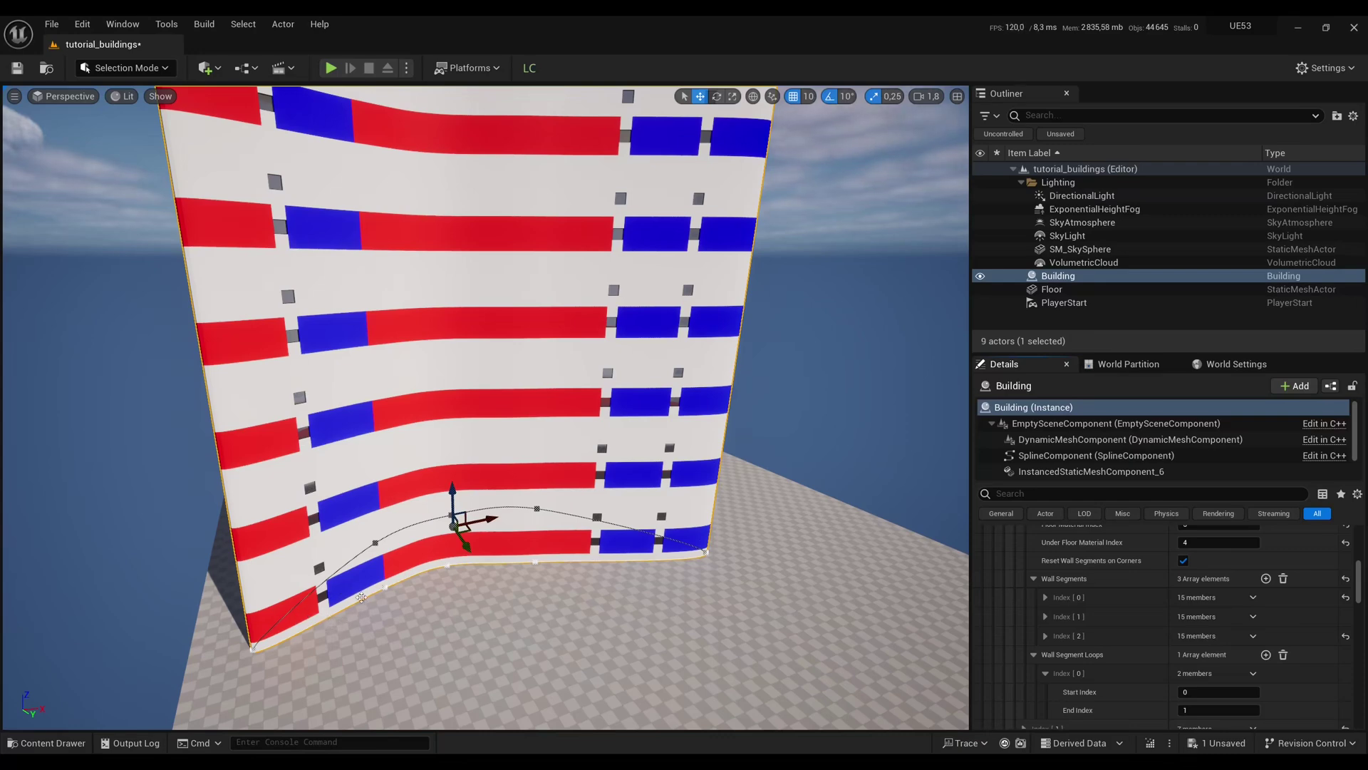
key("a")
right_click_drag(334, 597, 520, 638)
scroll(334, 598, "up", 1)
key("d")
key("s")
key("w")
left_click(416, 532)
left_click_drag(419, 519, 128, 623)
Regenerate the building from the modified spline and inspect how the wall segments are distributed between the corners
scroll(1140, 628, "up", 10)
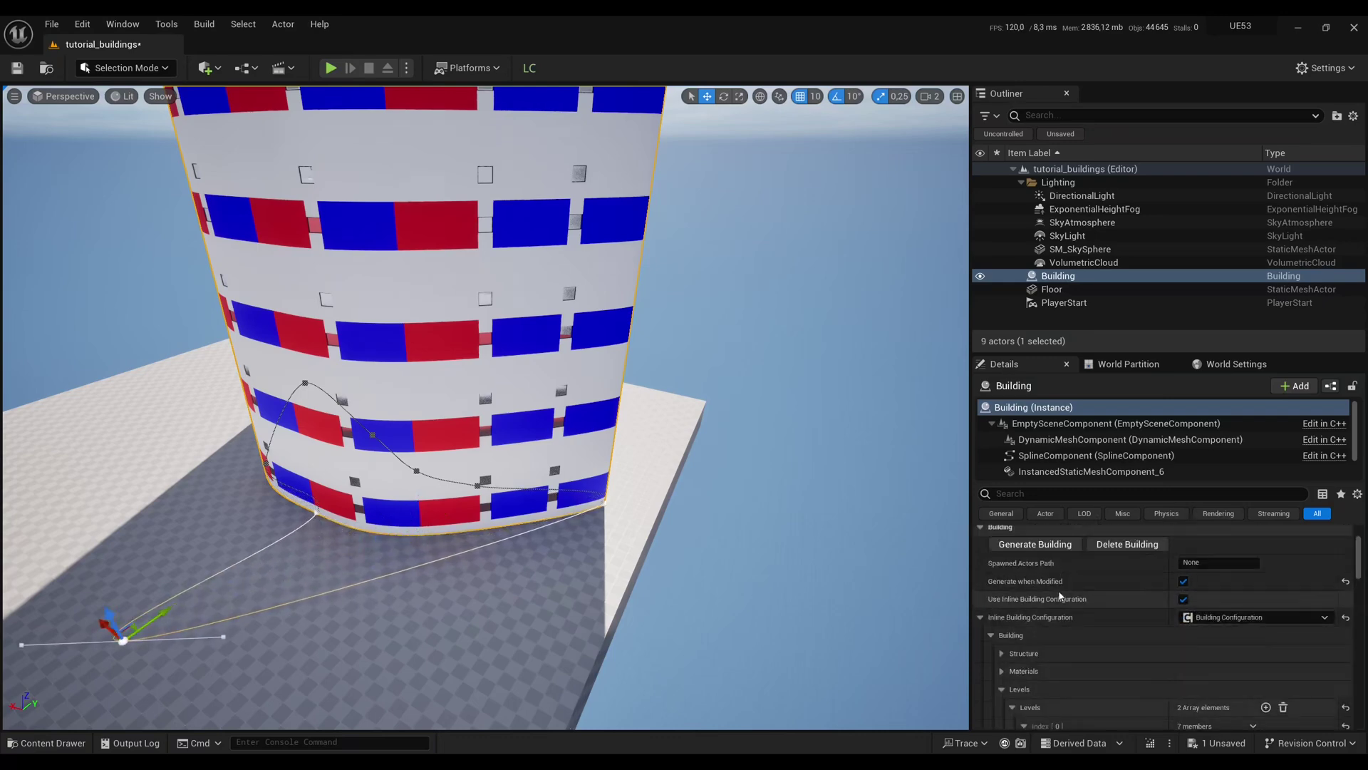
left_click(1034, 544)
key("s")
right_click_drag(639, 538, 644, 518)
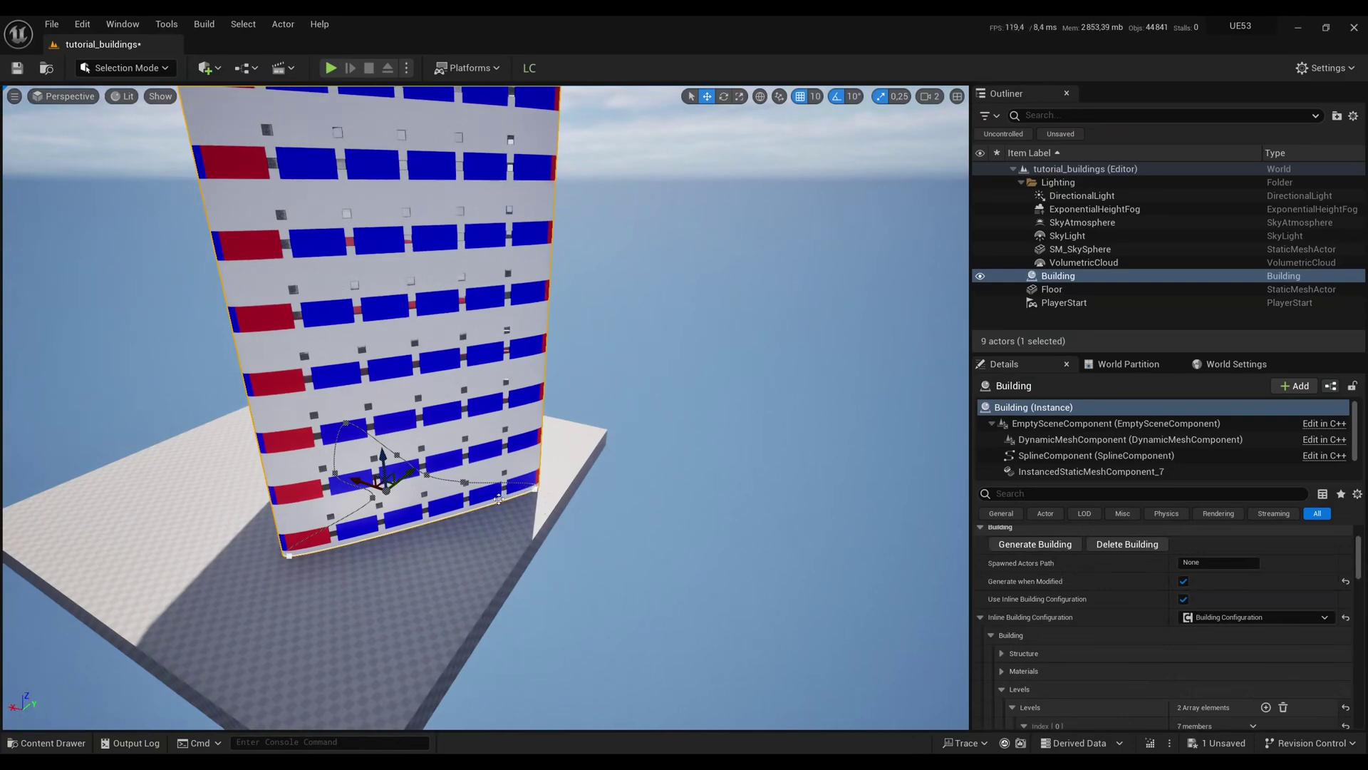
key("d")
mouse_move(310, 548)
right_mouse_down()
mouse_move(43, 531)
mouse_move(321, 546)
right_mouse_up()
key("a")
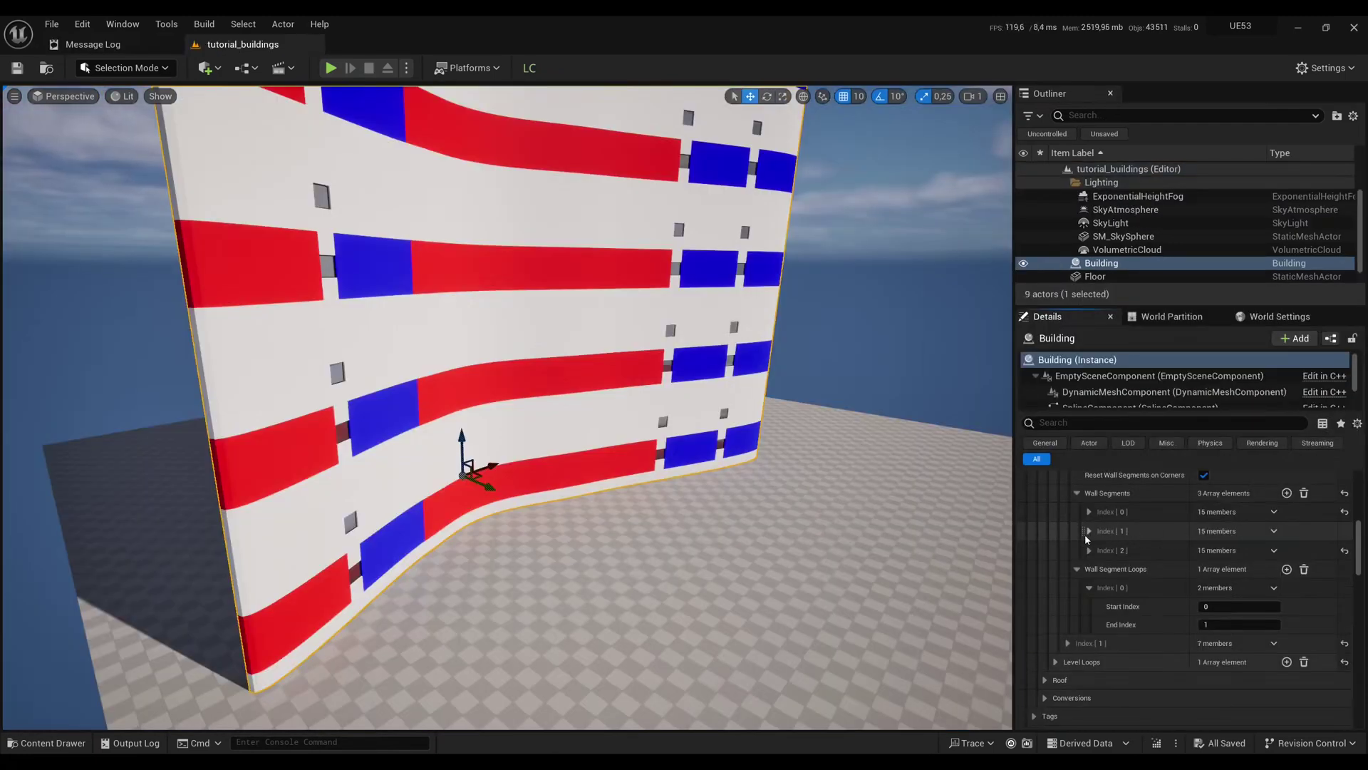
Try Wall as the Wall Segment Kind of the segment at index 1 and inspect the facade
left_click(1088, 531)
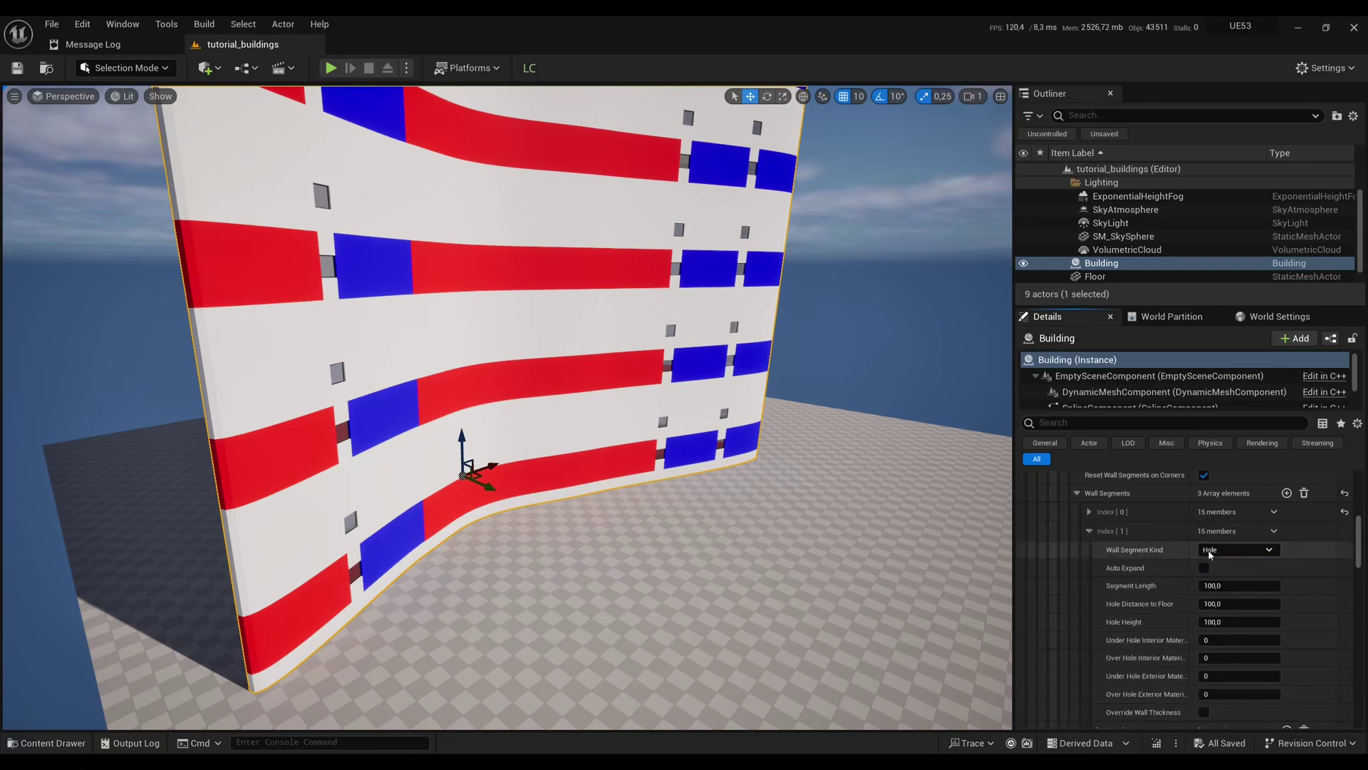
left_click(1237, 549)
left_click(1226, 564)
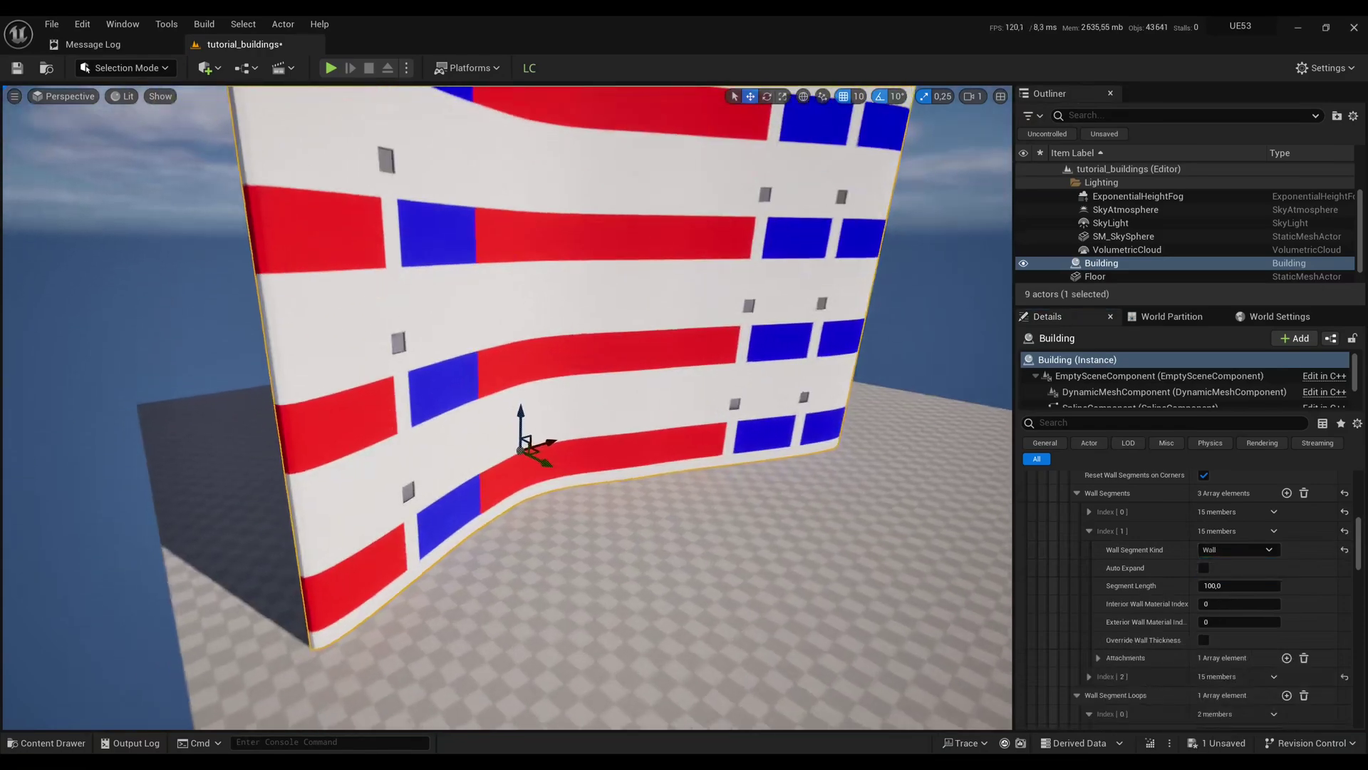
key("w")
right_click_drag(507, 408, 428, 377)
key("s")
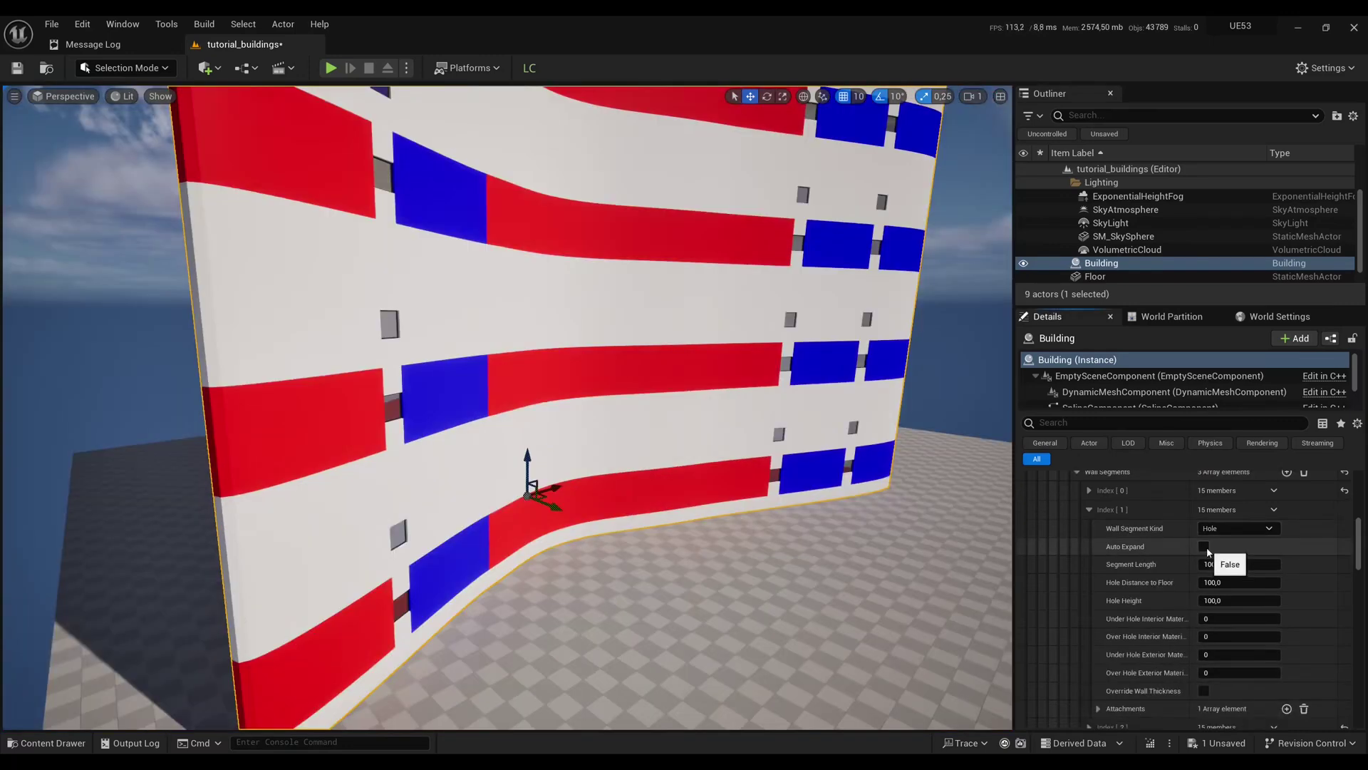
Enable Auto Expand for the hole segment at index 1, inspect the openings, and disable it again
left_click(1204, 567)
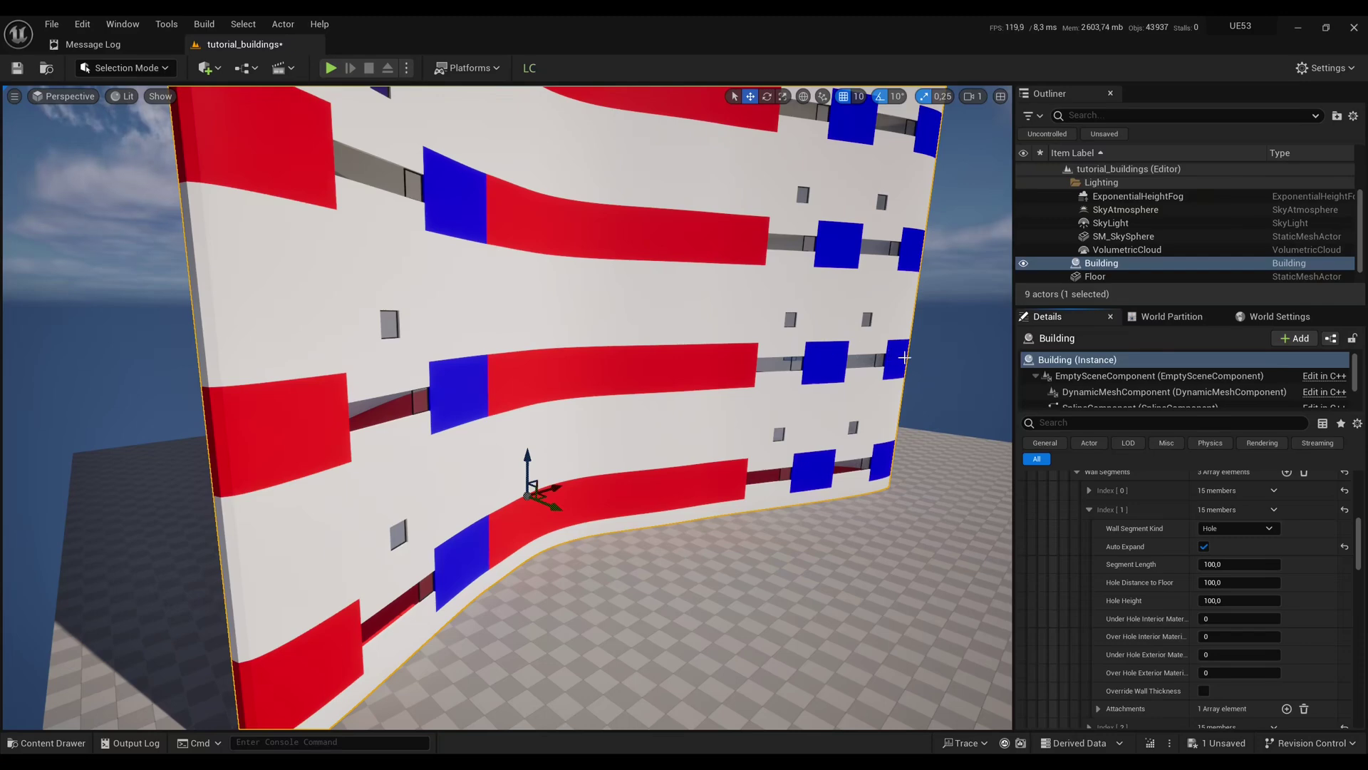
left_click_drag(887, 491, 909, 399)
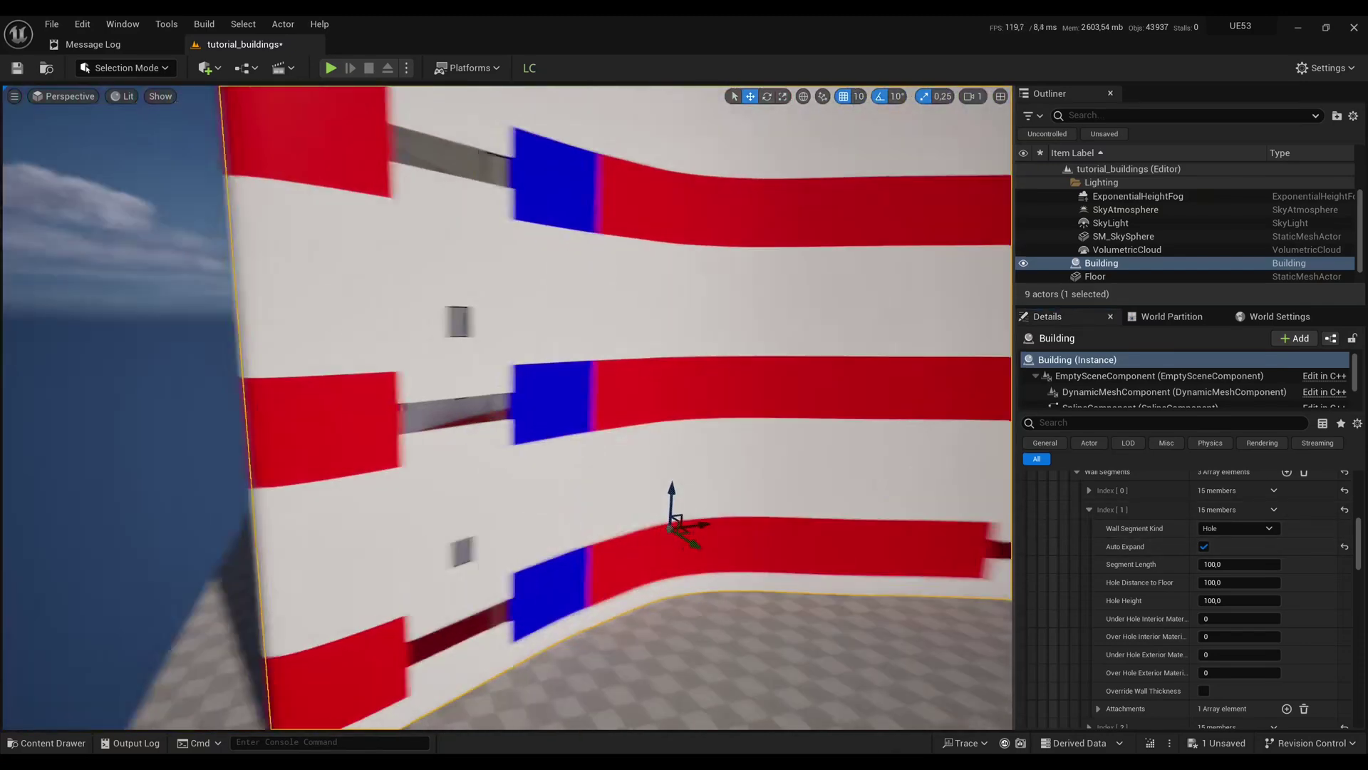
right_click_drag(709, 382, 681, 387)
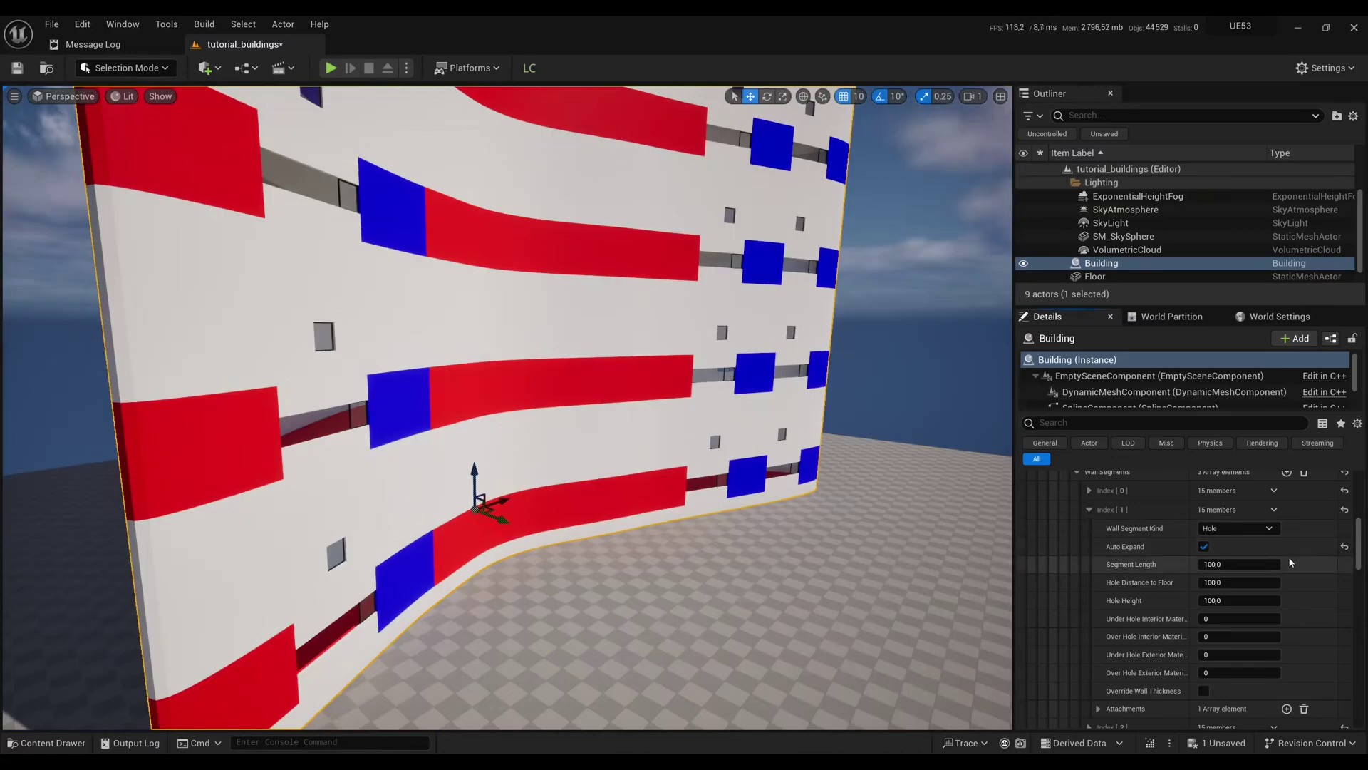
left_click(1204, 546)
Set the Segment Length of the hole segment at index 1 to 200 and inspect an opening up close
left_click(1227, 564)
type("200")
key("Return")
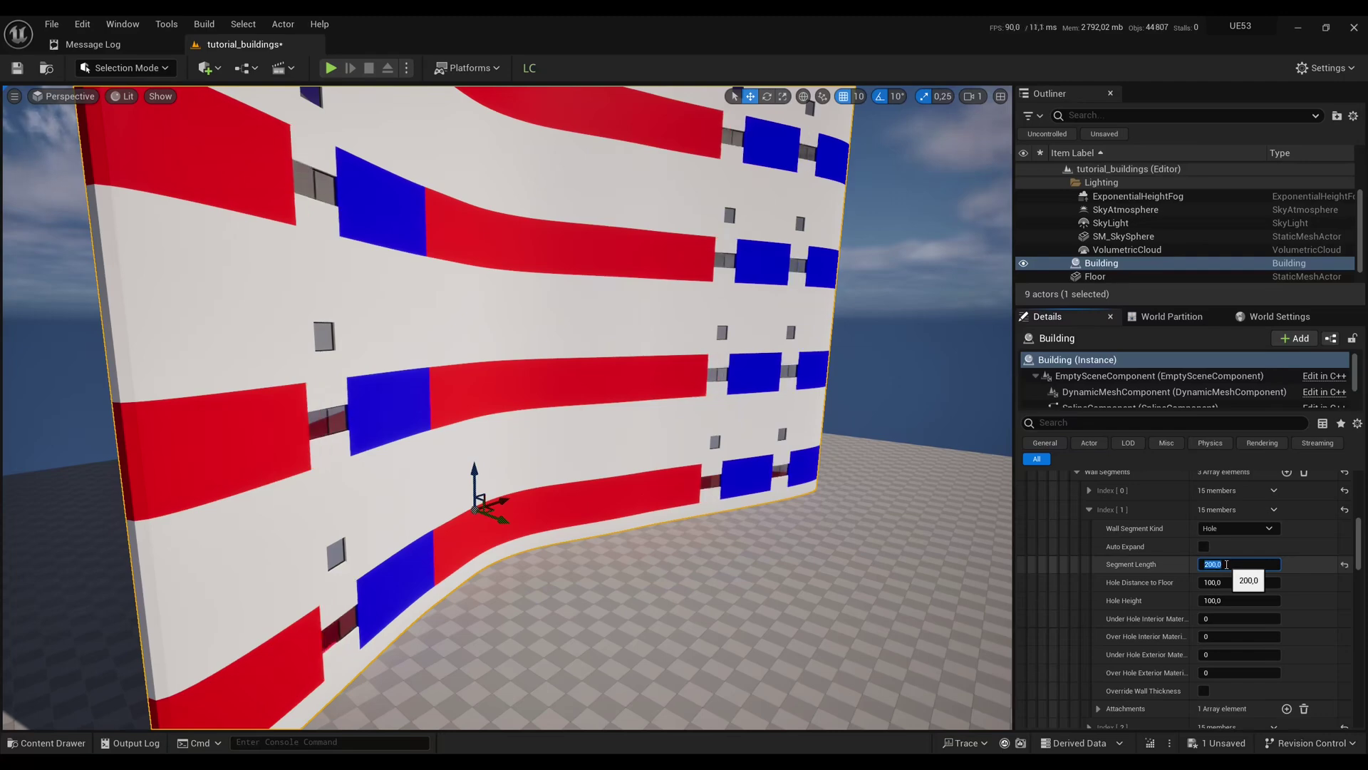
right_click_drag(877, 531, 784, 506)
key("w")
key("w")
key("s")
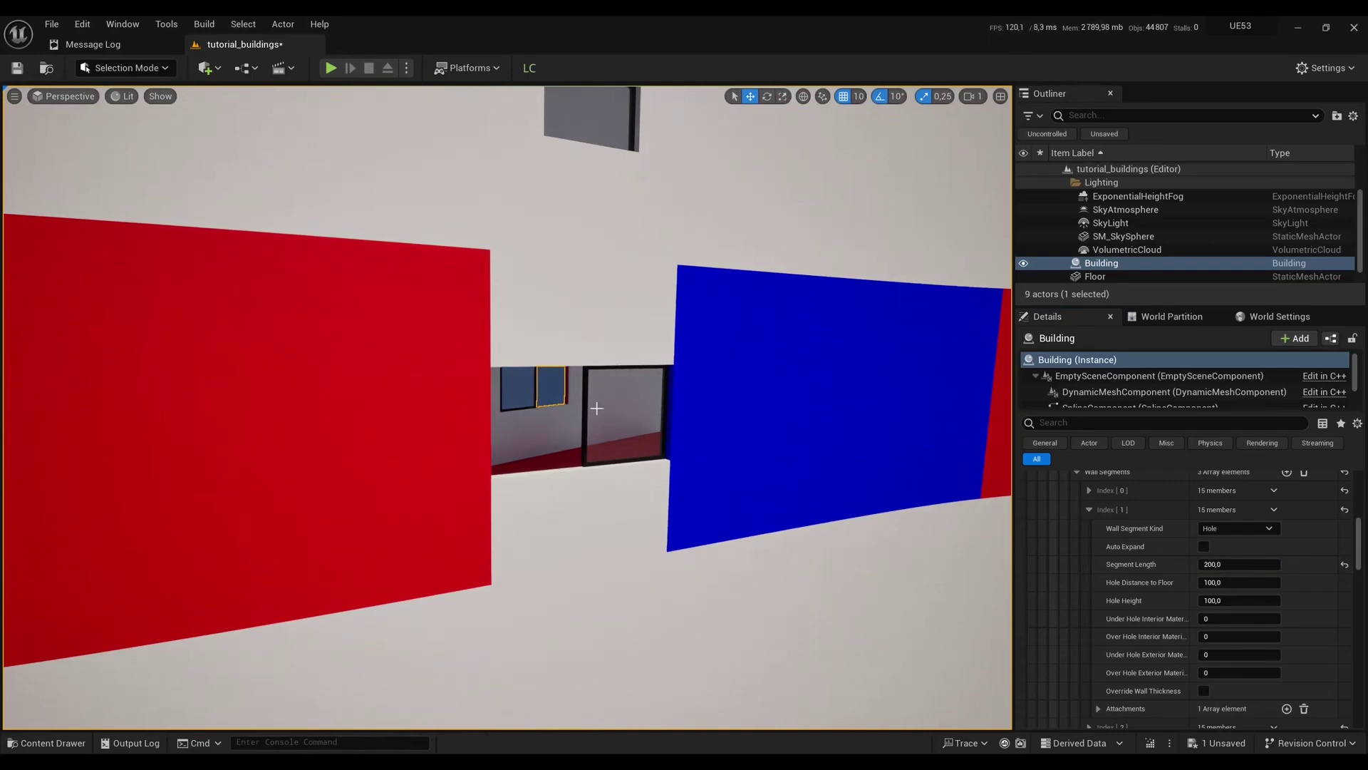
key("s")
mouse_move(773, 523)
right_mouse_down()
mouse_move(801, 521)
mouse_move(773, 524)
right_mouse_up()
Set the Hole Distance to Floor of the hole segment at index 1 to 150
left_click(1225, 581)
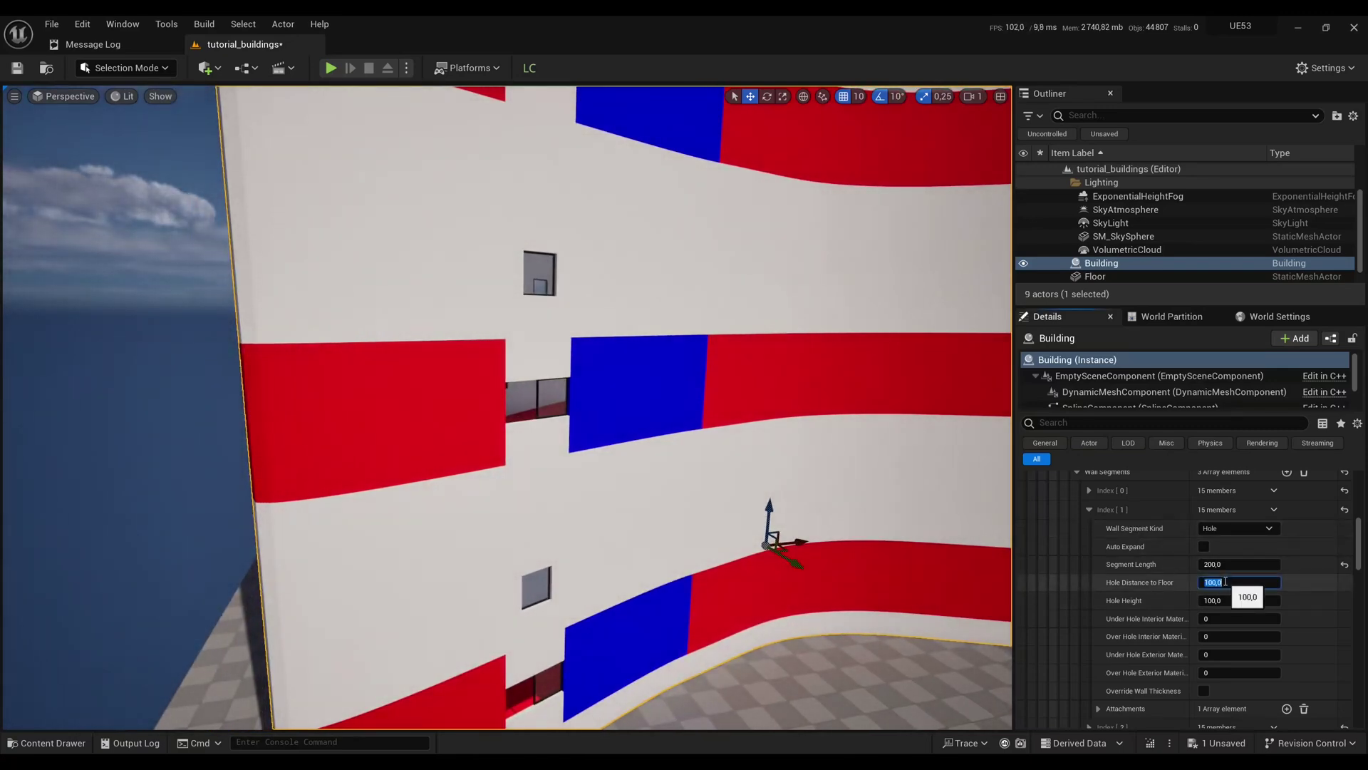
type("150")
key("Return")
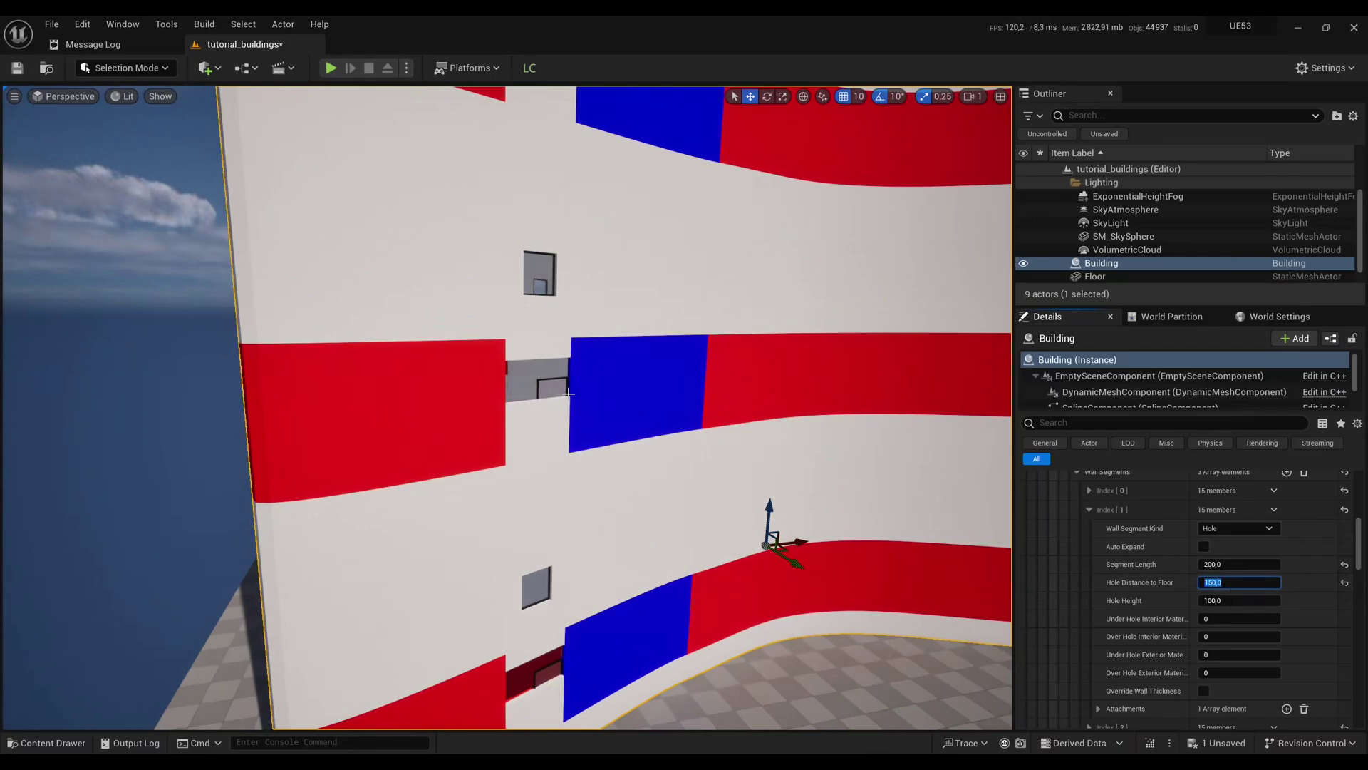
Set the hole segment at index 1 to a Hole Distance to Floor of 50 and a Hole Height of 160
type("50")
key("Return")
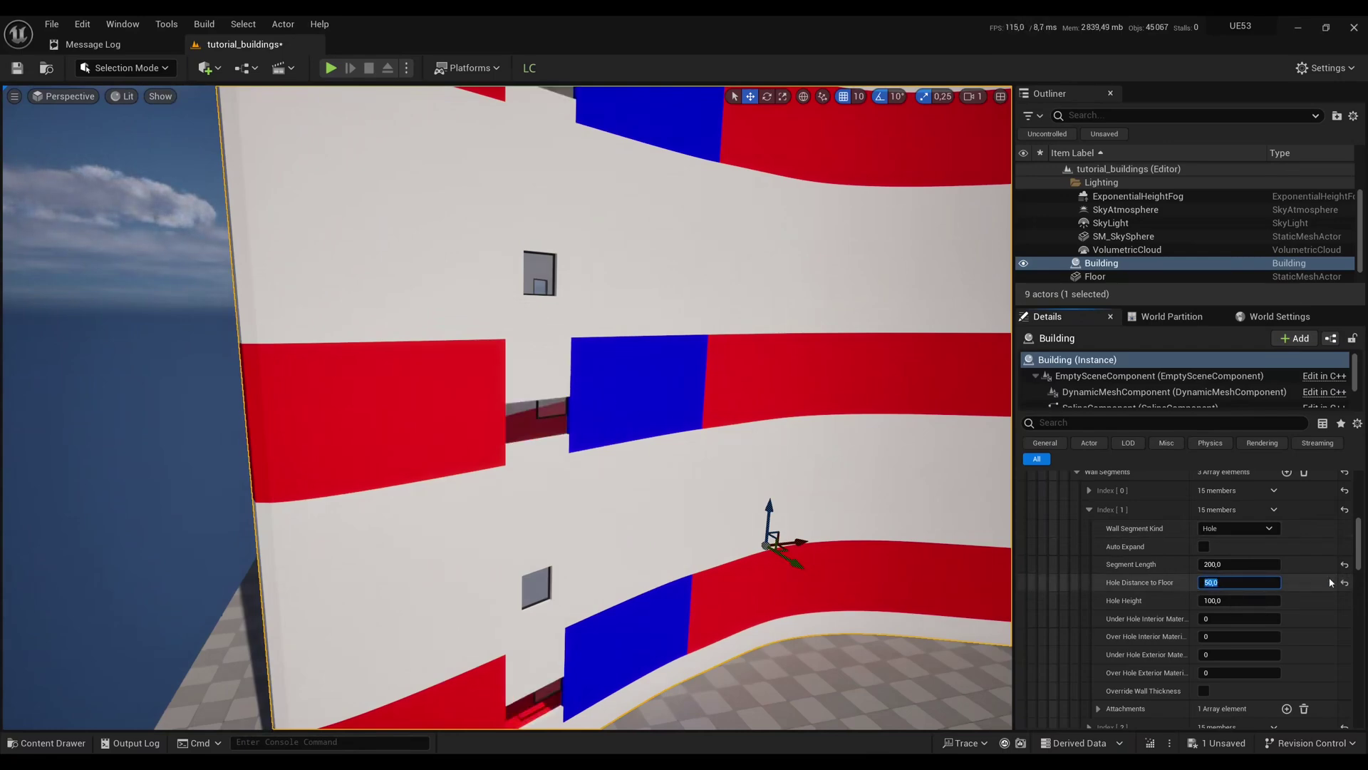
left_click(1234, 603)
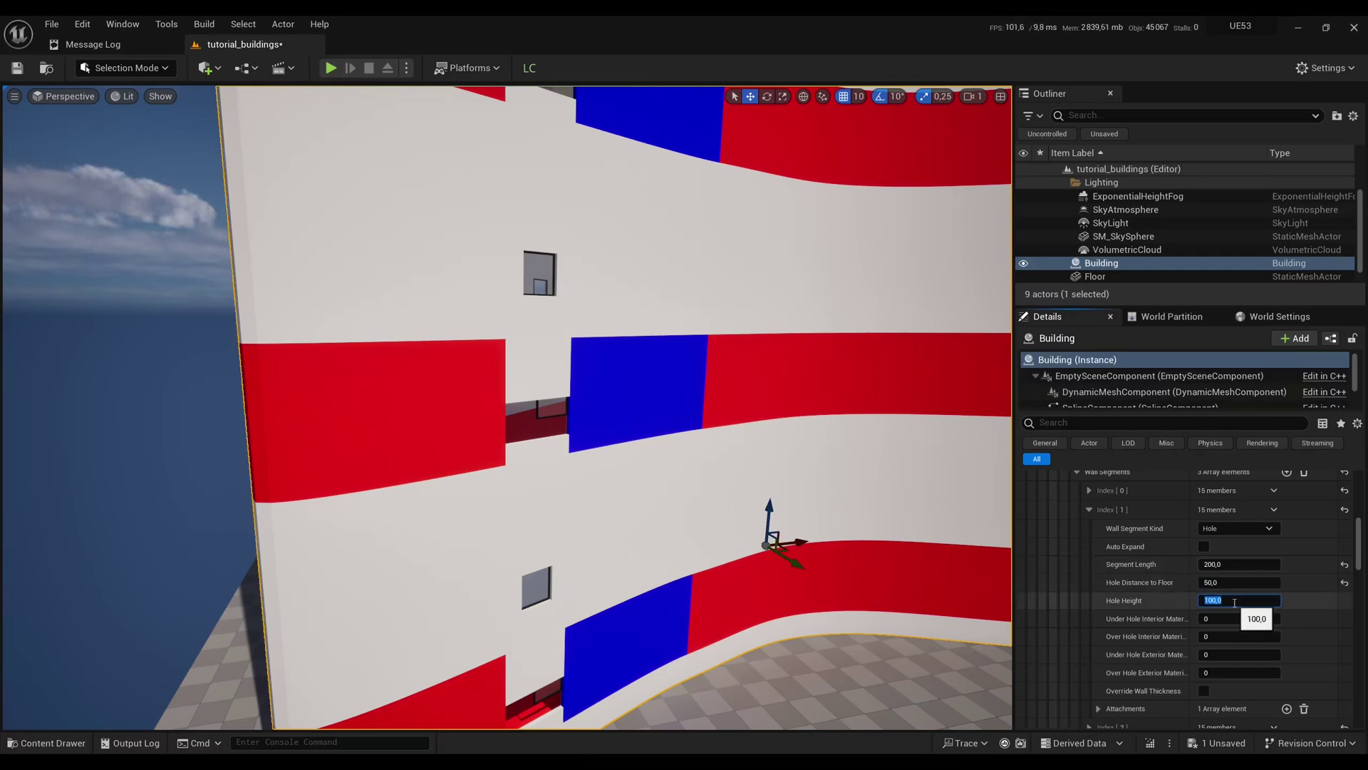
type("160")
key("Return")
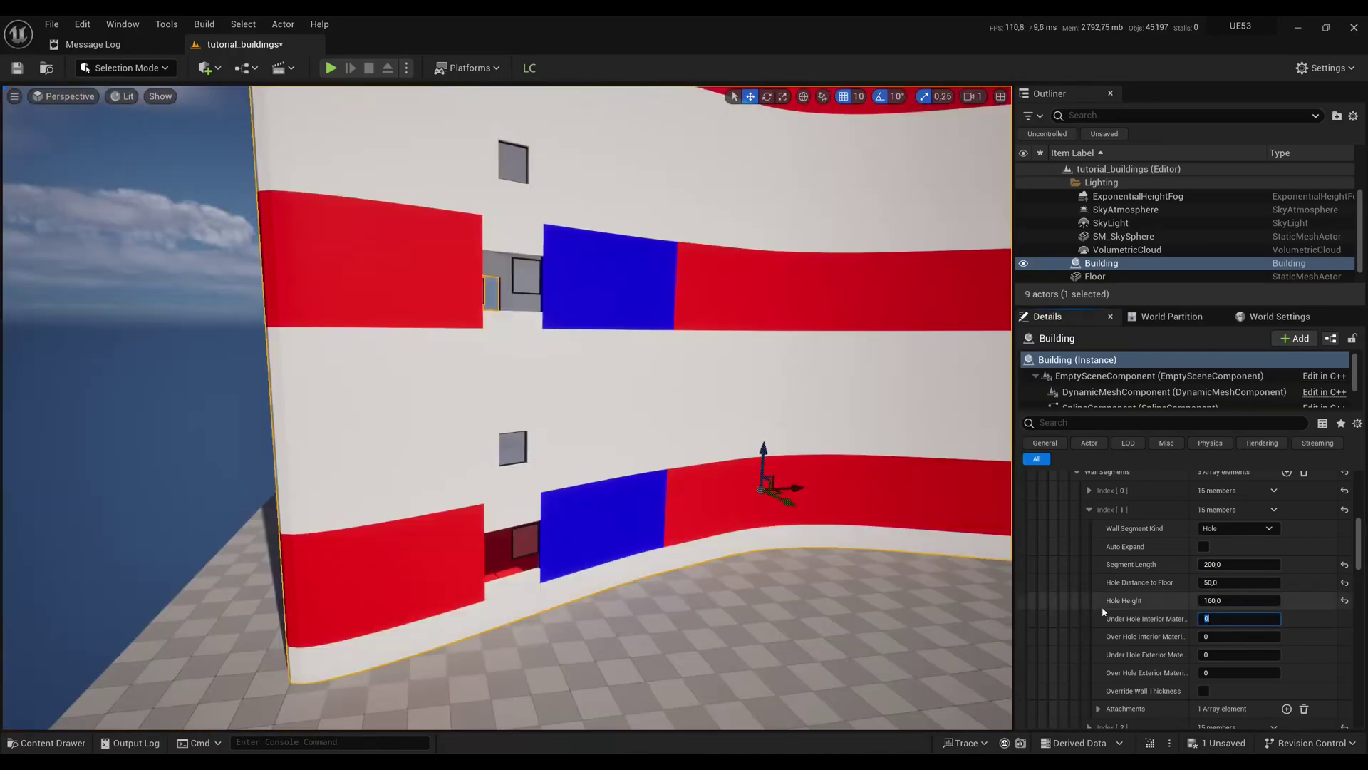
Set the Under Hole Interior and Under Hole Exterior Material Indexes of the hole segment to 1 and inspect an opening up close
left_click(1200, 619)
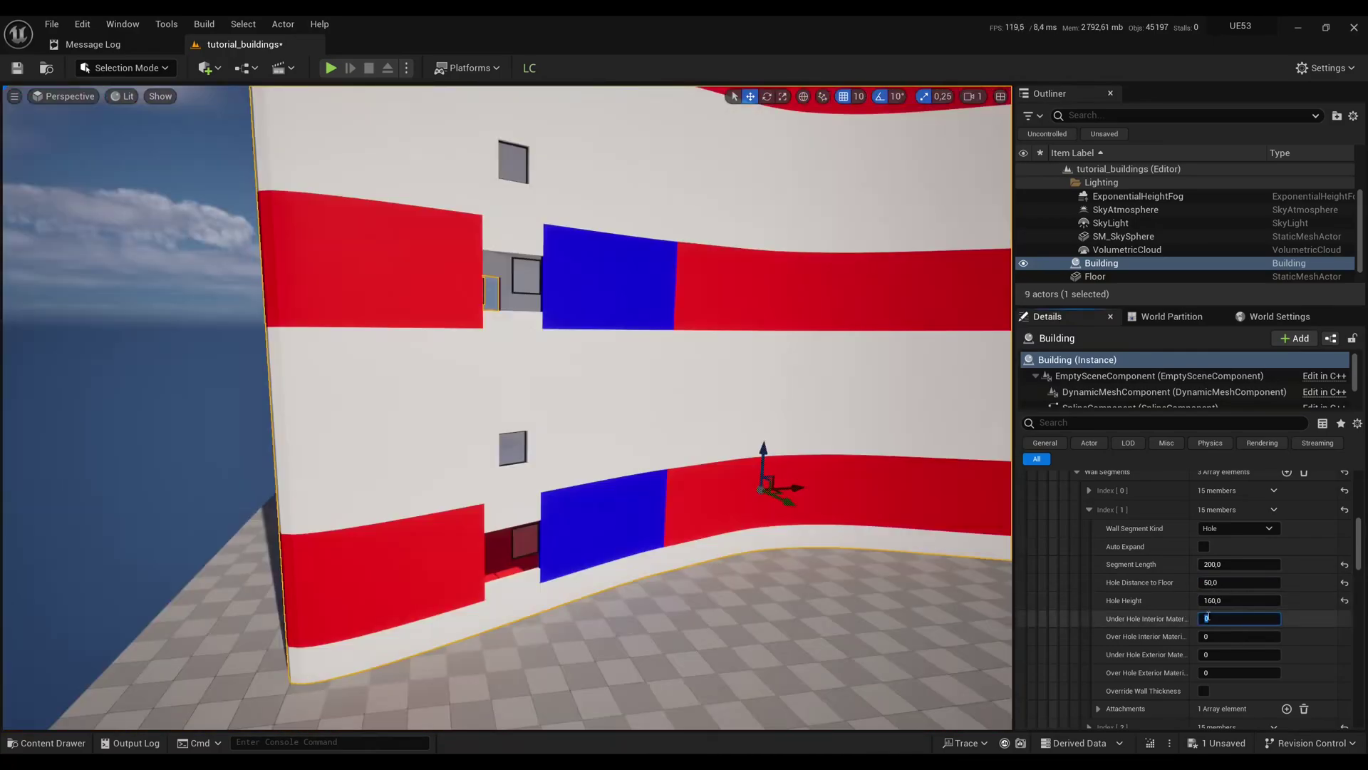
type("1")
key("Return")
left_click(1221, 654)
type("1")
key("Return")
right_click_drag(819, 473, 823, 421)
key("w")
scroll(575, 357, "down", 4)
right_click_drag(641, 313, 576, 357)
key("s")
scroll(576, 357, "down", 3)
scroll(519, 324, "down", 5)
Set the hole segment's Over Hole Interior Material Index to 3 and its Over Hole Exterior Material Index to 4
left_click(1215, 654)
left_click(1222, 636)
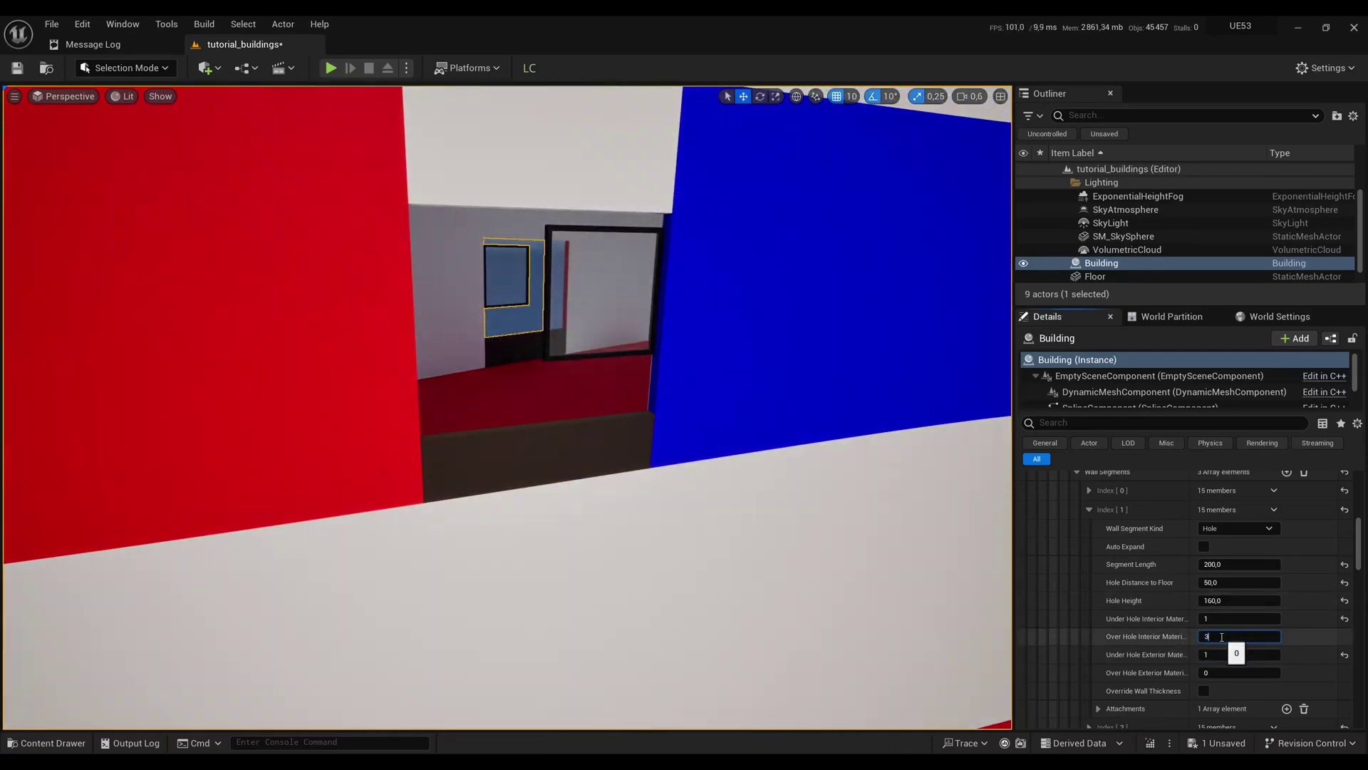
type("3")
key("Return")
left_click(1201, 670)
key("Return")
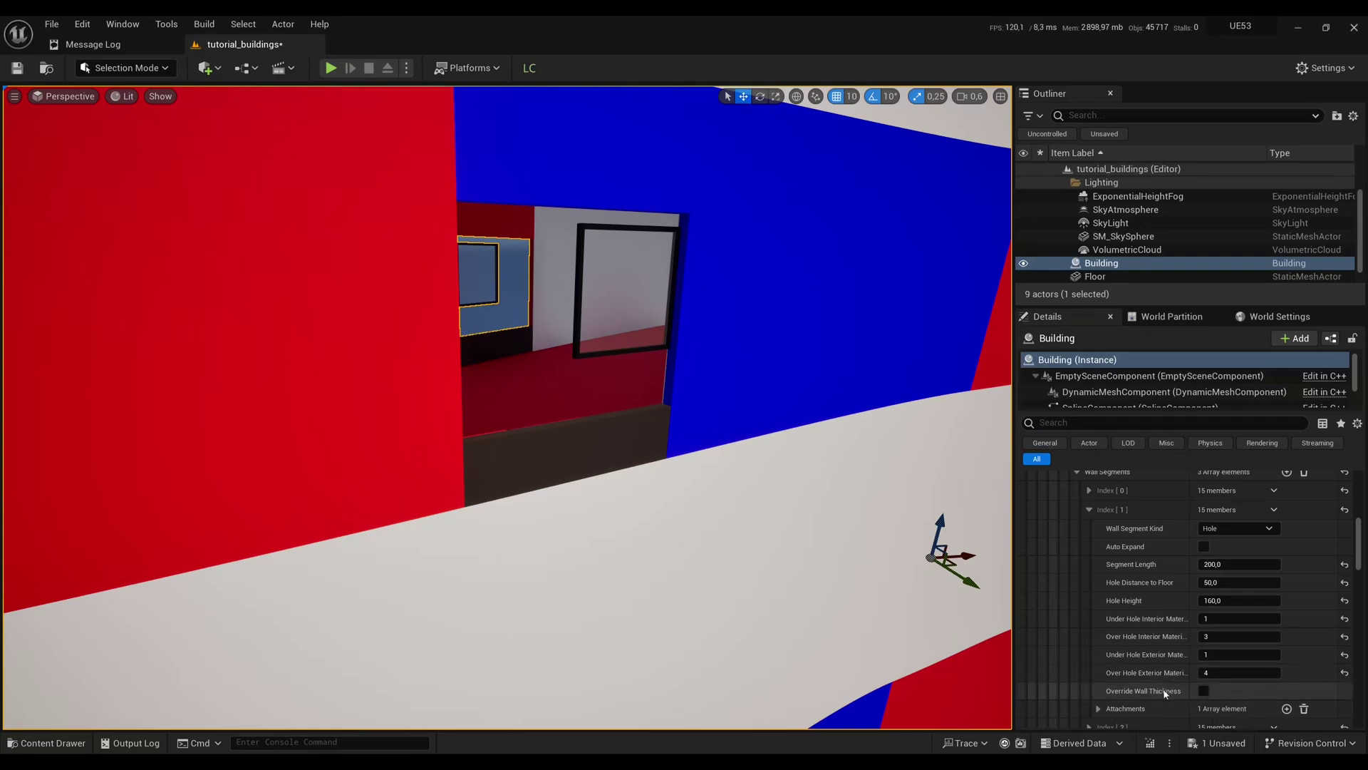
Override the hole segment's wall thickness with 1 internal and 30 external, and inspect the opening
left_click(1203, 691)
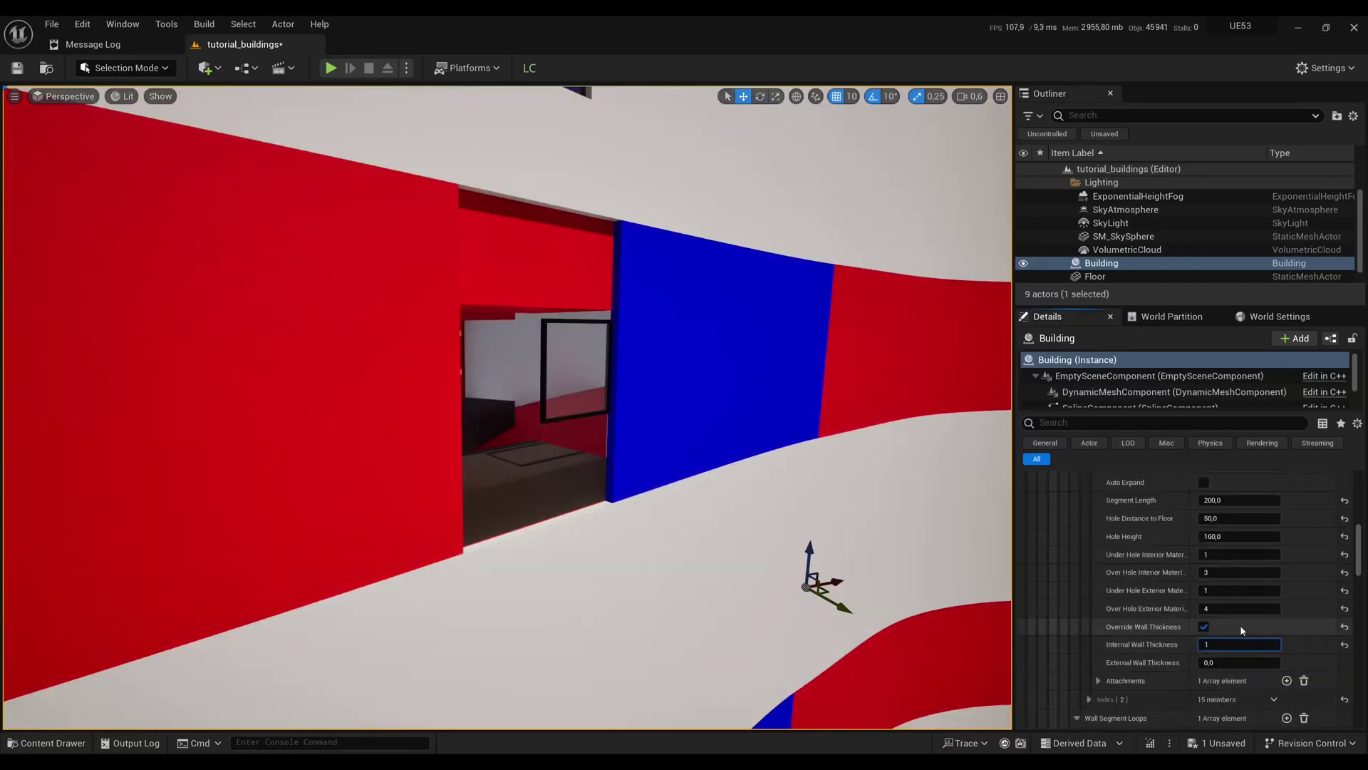
type("1")
key("Tab")
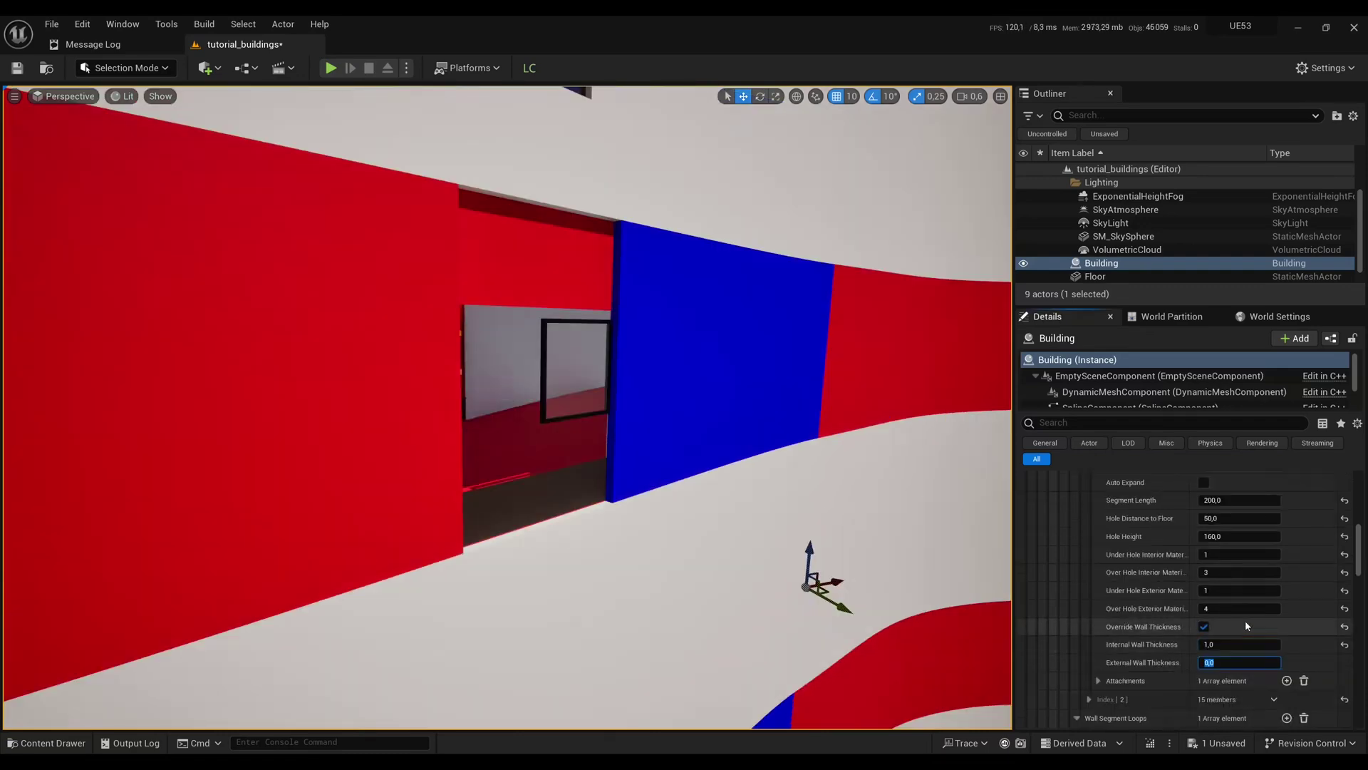
type("30")
key("Return")
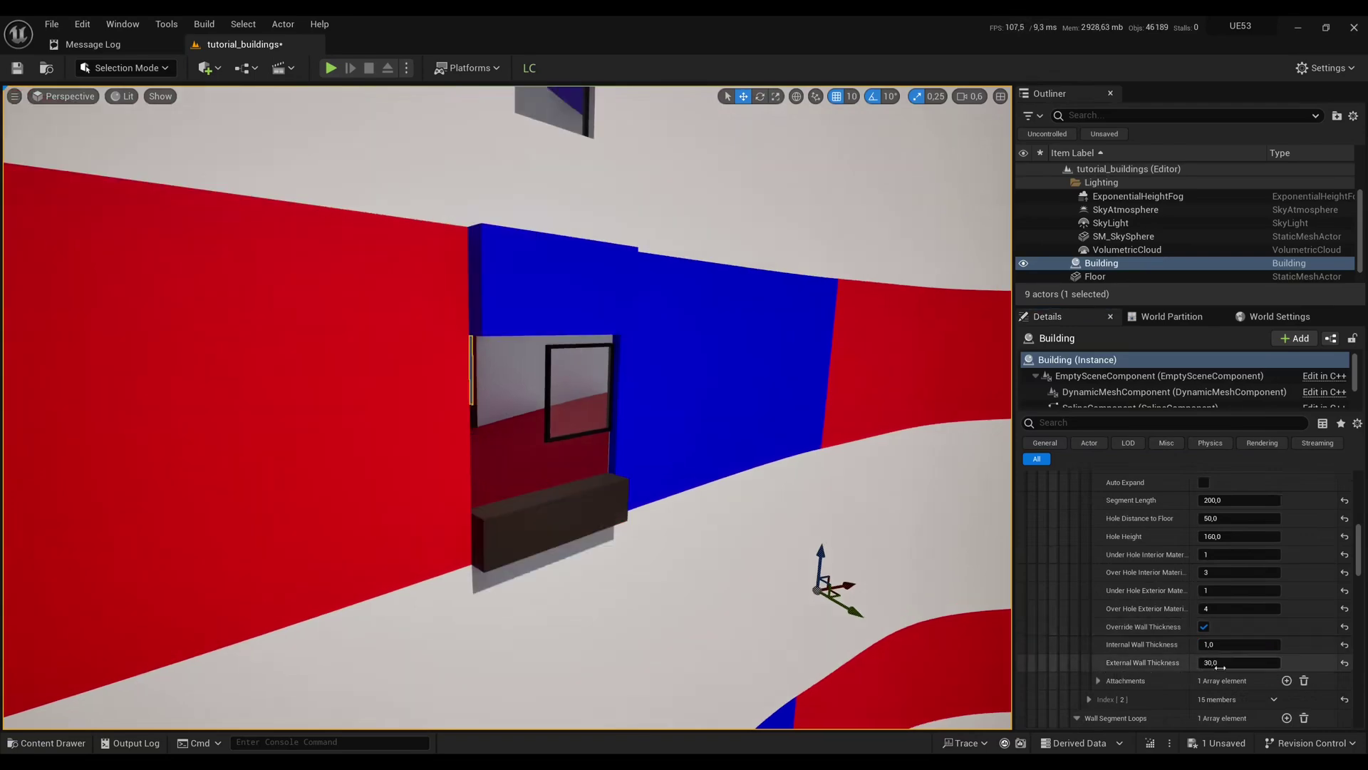
key("w")
right_click_drag(712, 441, 677, 428)
key("s")
Expand the hole segment's attachment at index 0 and examine the available Attachment Kind options
scroll(1105, 500, "up", 2)
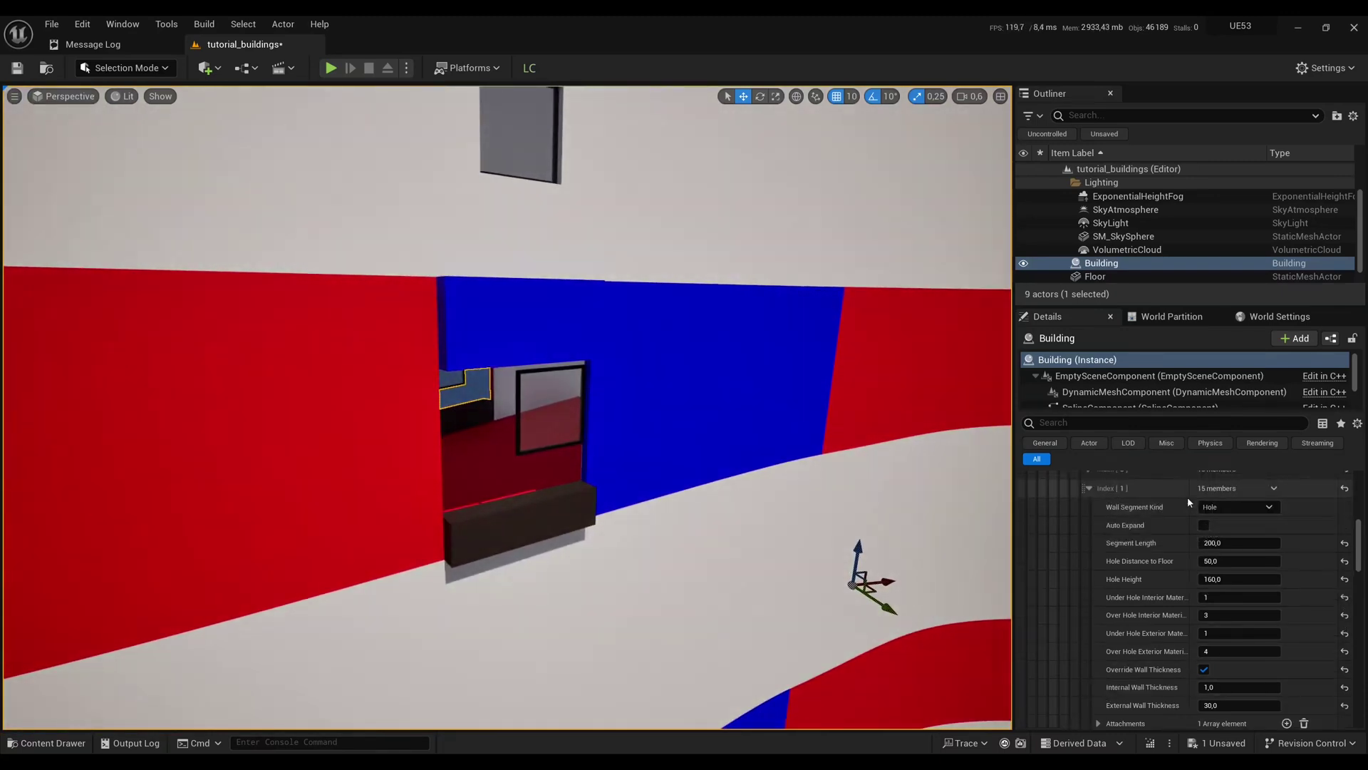
scroll(1134, 623, "down", 1)
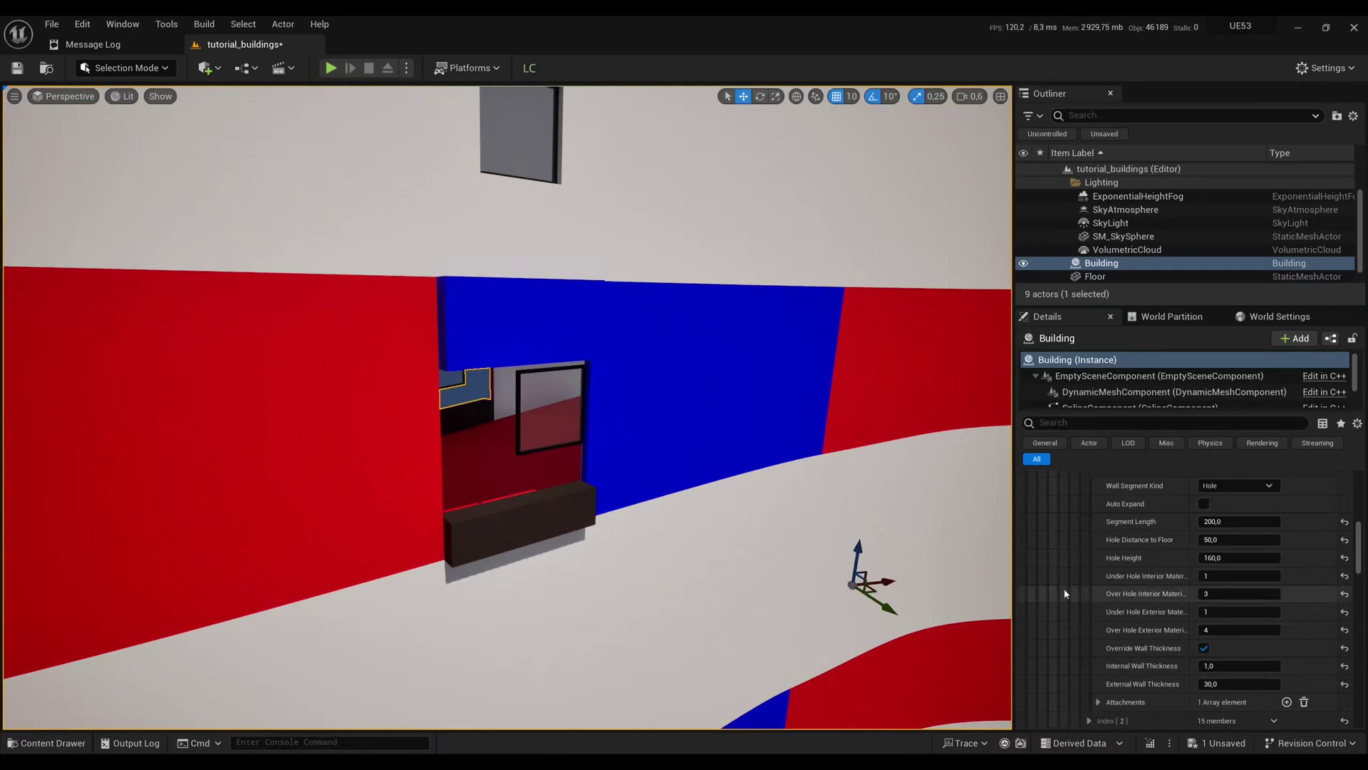
scroll(1122, 652, "down", 2)
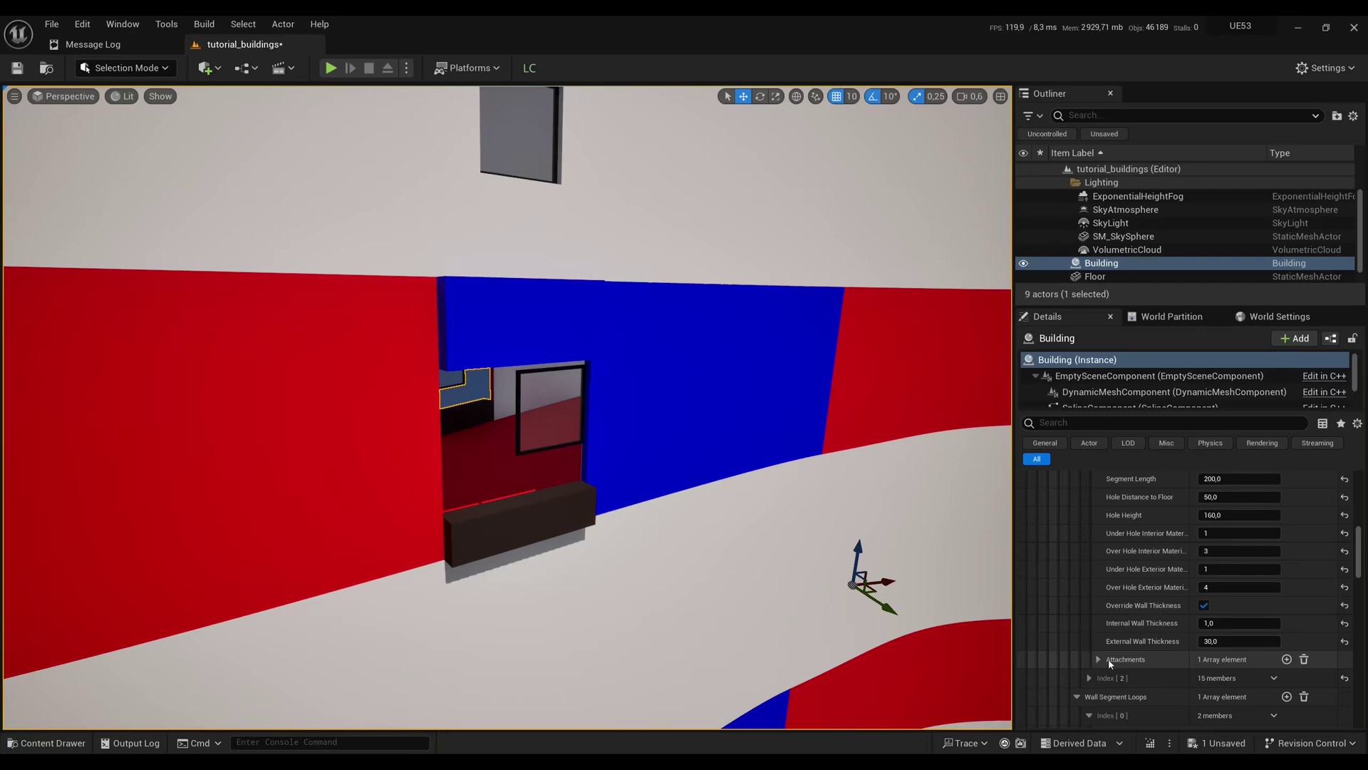
left_click(1098, 660)
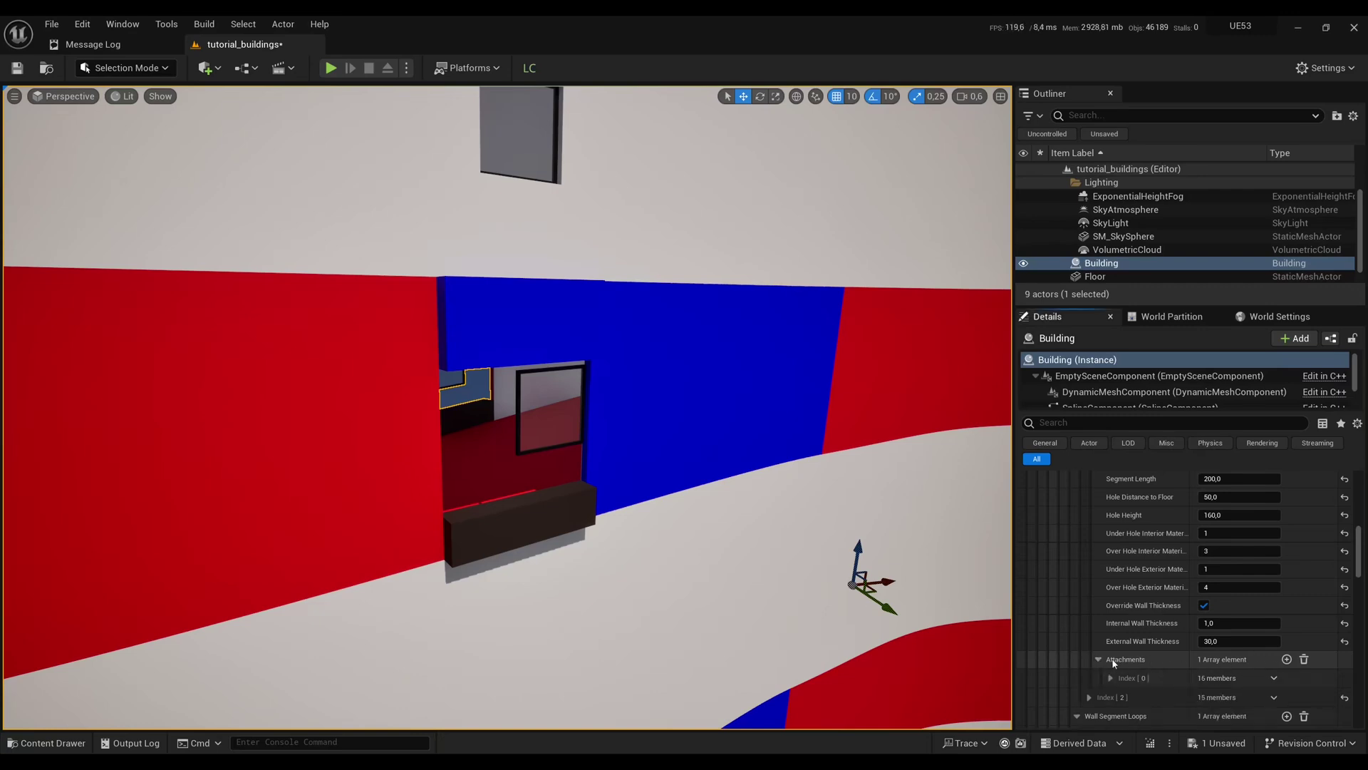
scroll(1126, 663, "down", 1)
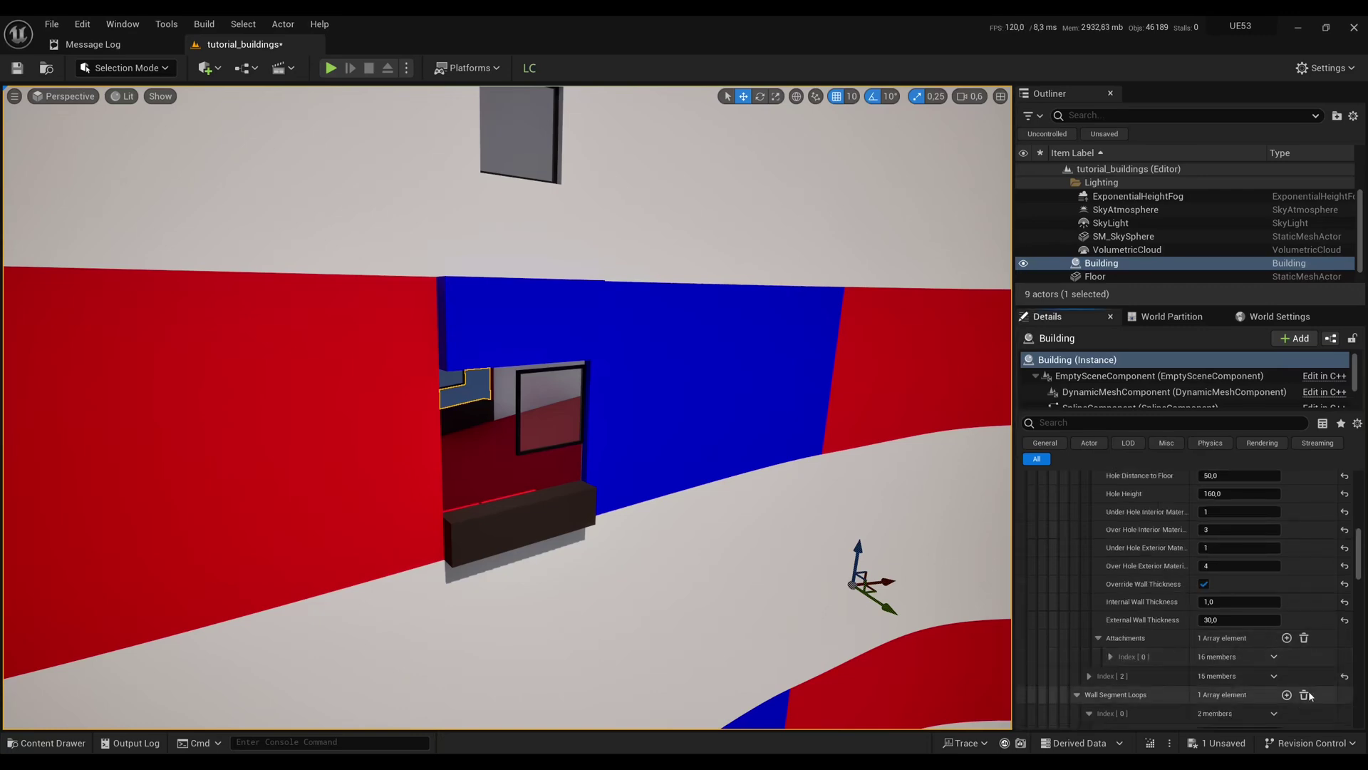
left_click(1111, 657)
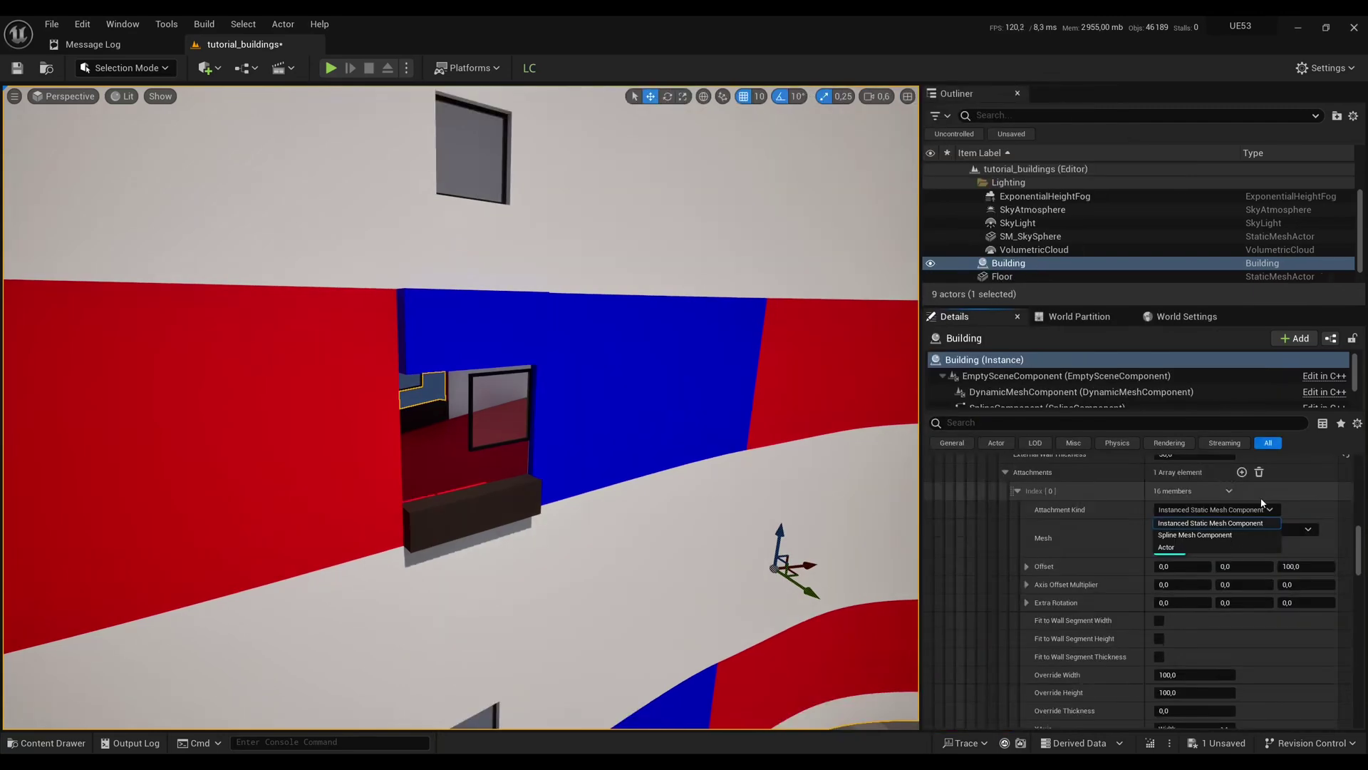
left_click(1213, 509)
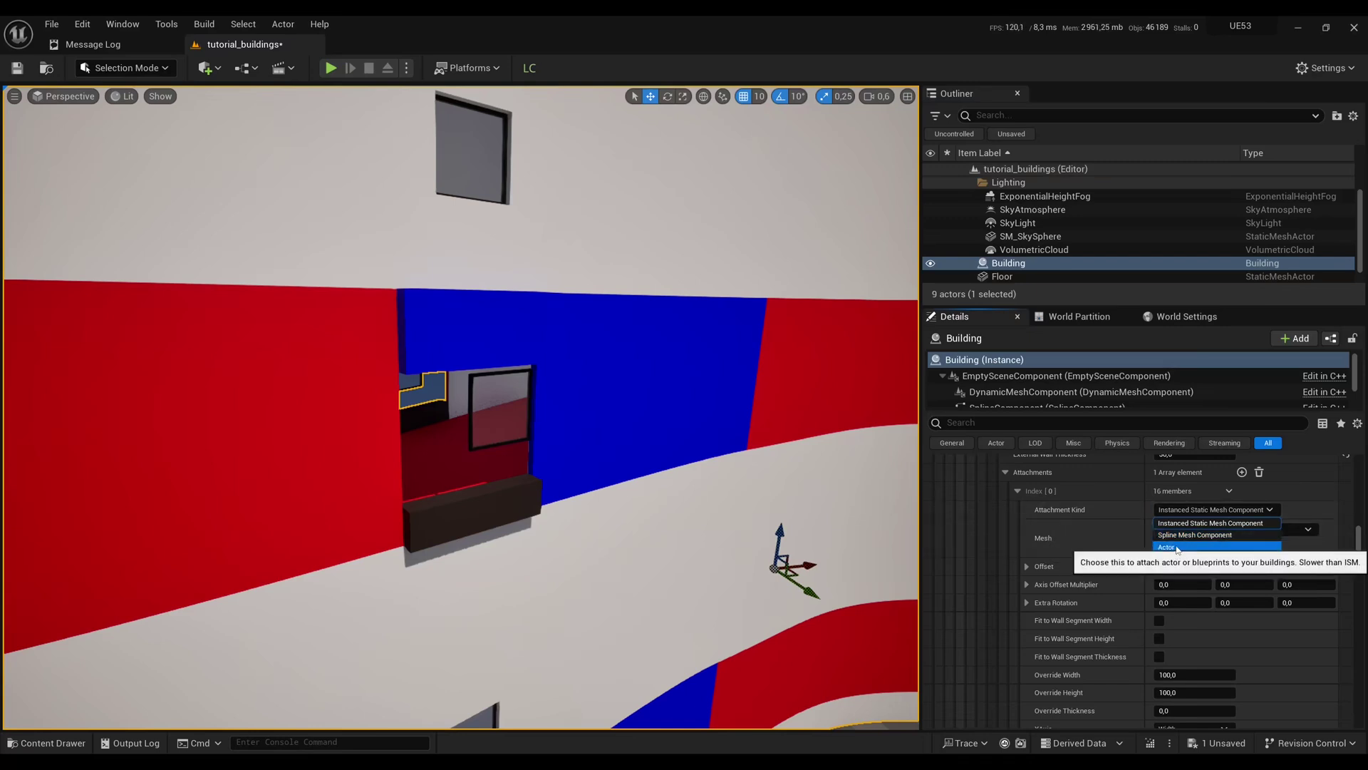
left_click(1001, 564)
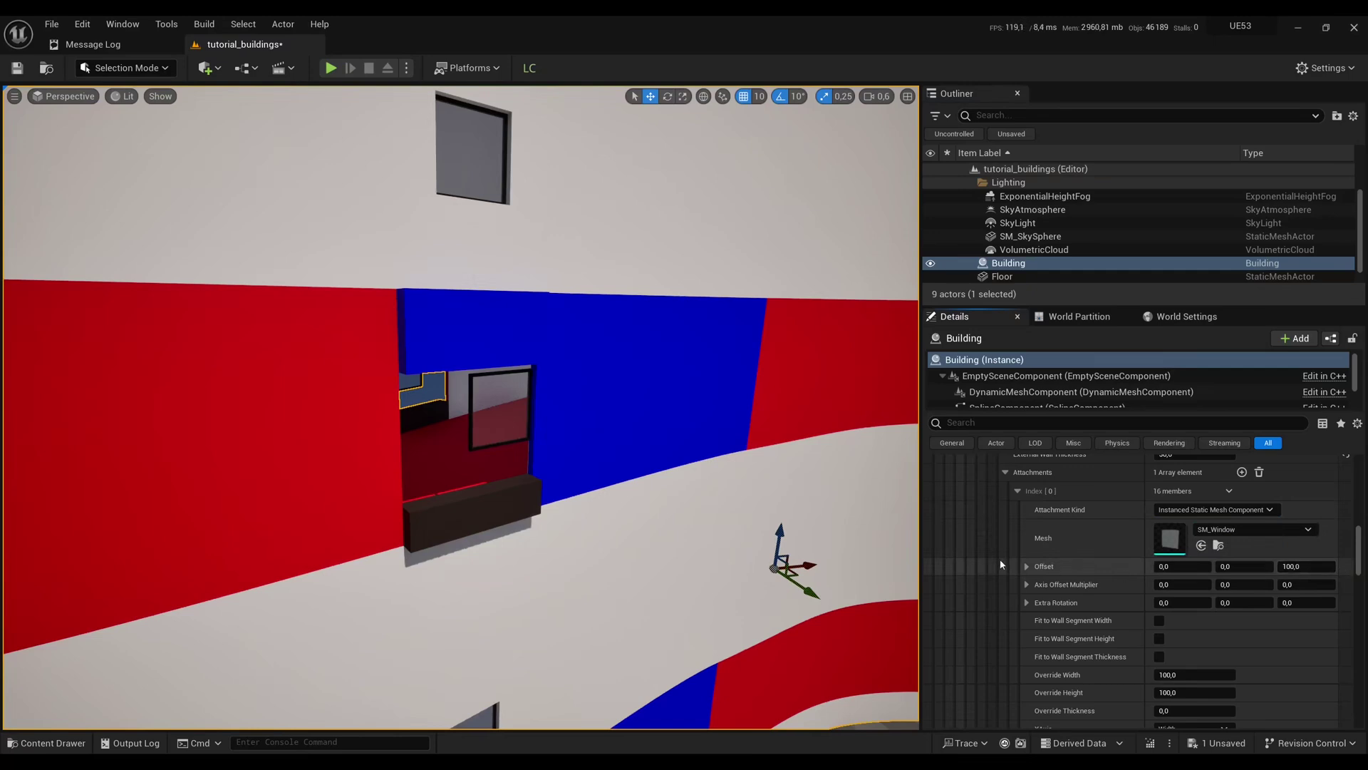
Set the Z Offset of the hole segment's window attachment to 50
left_click(1318, 567)
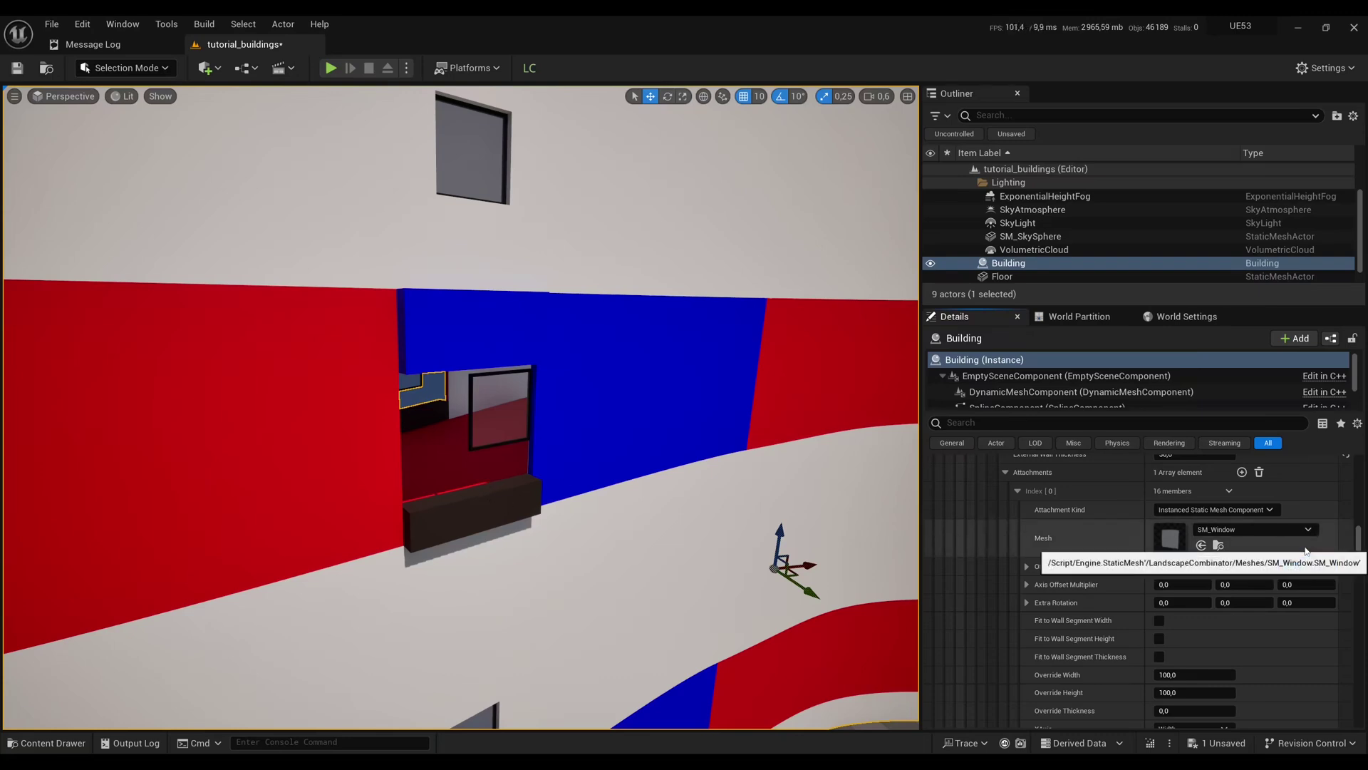
type("50")
key("Return")
mouse_move(805, 527)
right_mouse_down()
mouse_move(816, 536)
mouse_move(805, 528)
right_mouse_up()
scroll(1100, 527, "down", 1)
Override the window attachment's size with width 200, height 160 and thickness 30, and inspect the fitted window up close
left_click(1198, 632)
type("200")
key("Return")
key("Tab")
type("160")
key("Return")
key("Tab")
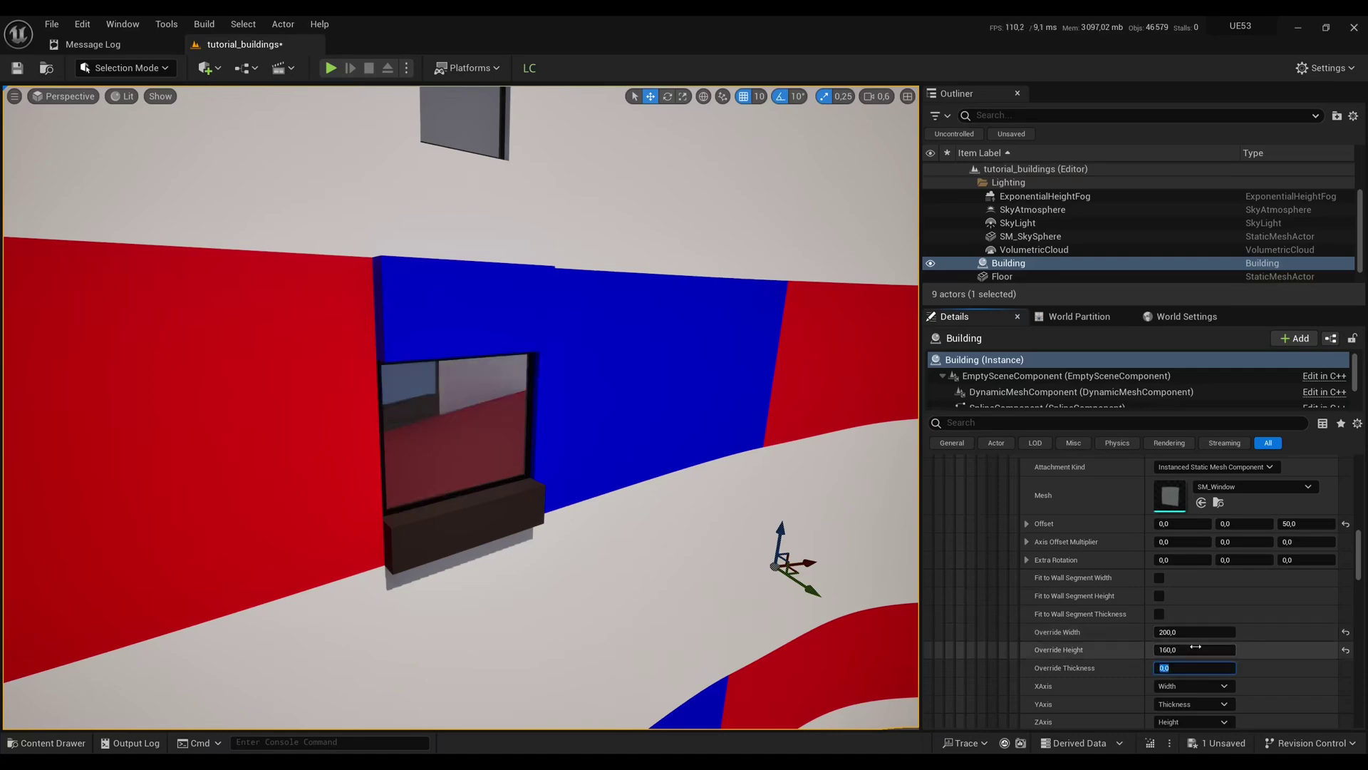
key("Return")
key("w")
right_click_drag(713, 427, 762, 485)
scroll(798, 442, "down", 2)
key("s")
key("w")
key("s")
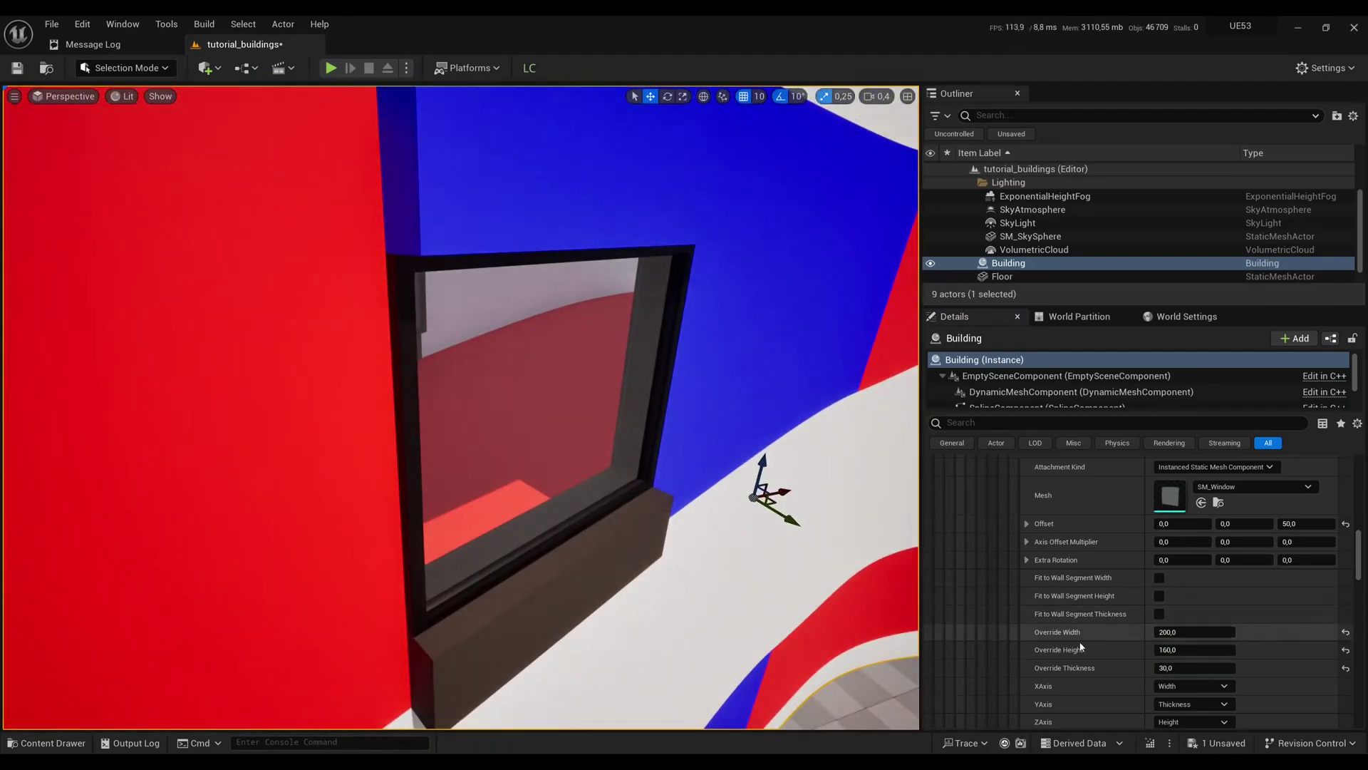
Enable Fit to Wall Segment Width for the window attachment and frame the whole building
left_click(1160, 577)
scroll(1069, 606, "down", 2)
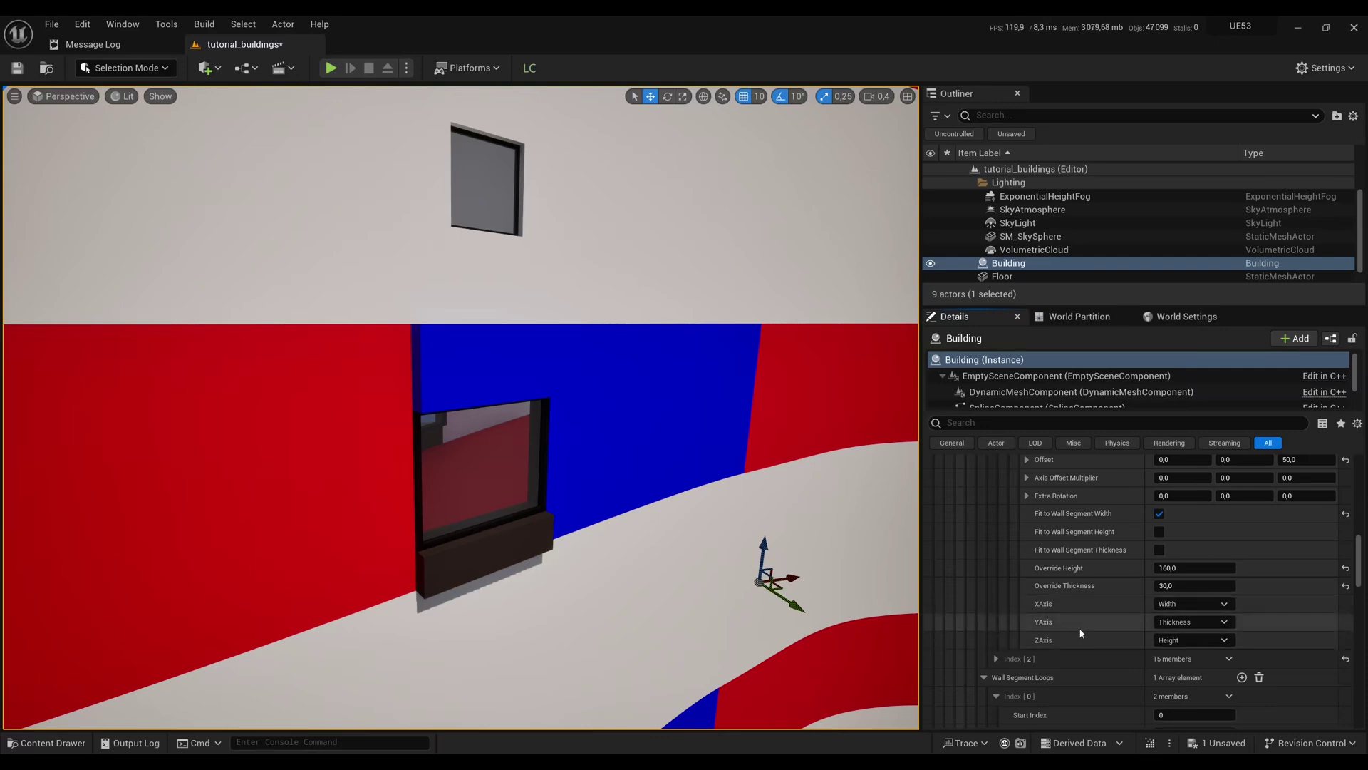
key("f")
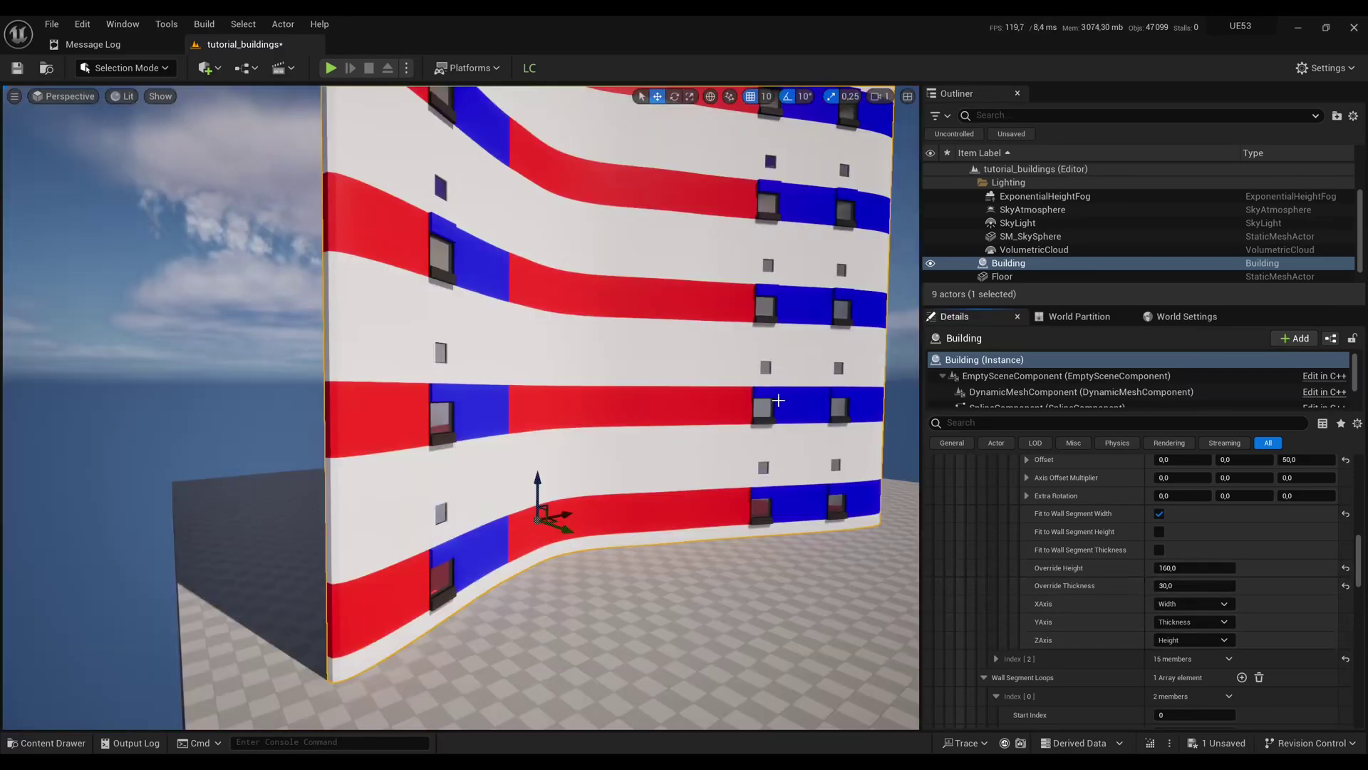
Collapse the level at index 0 and disable Reset Wall Segments on Corners for the level at index 1
scroll(1026, 555, "up", 10)
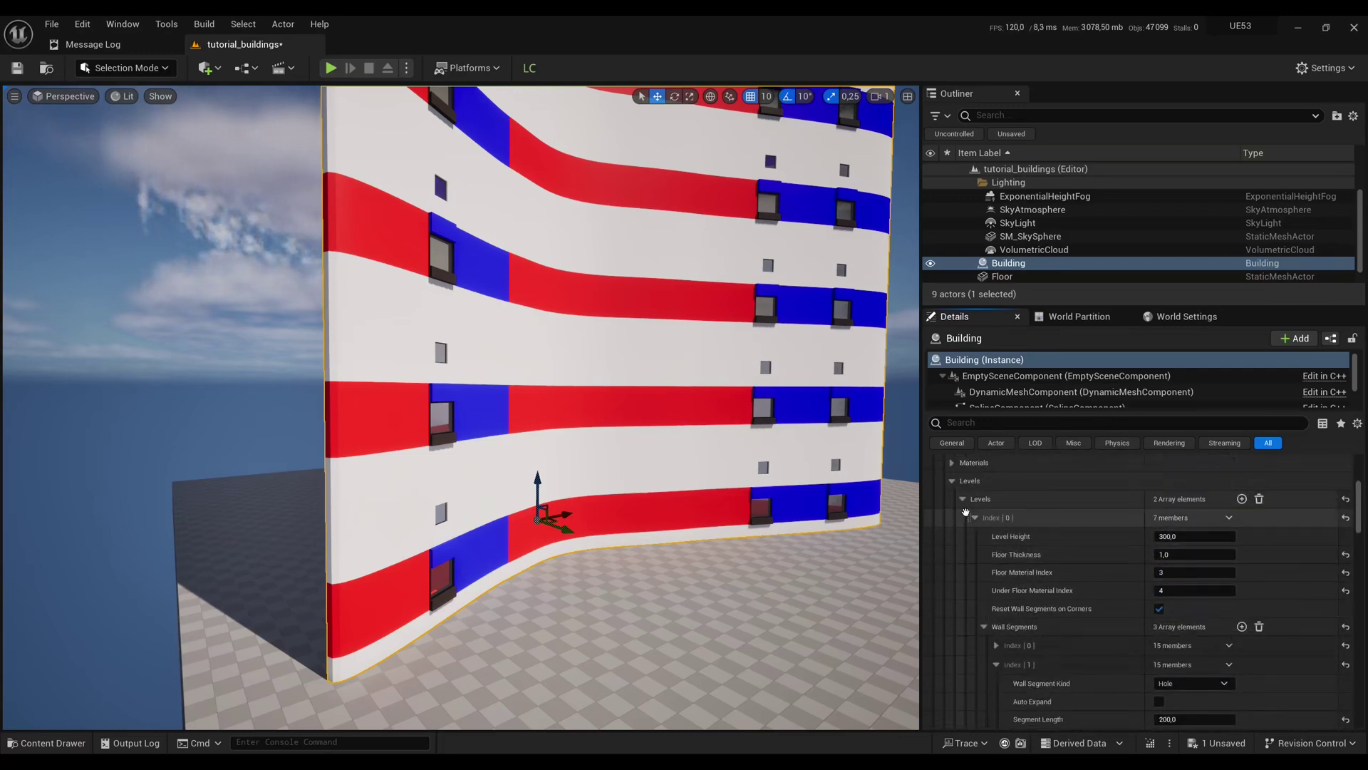
left_click(974, 519)
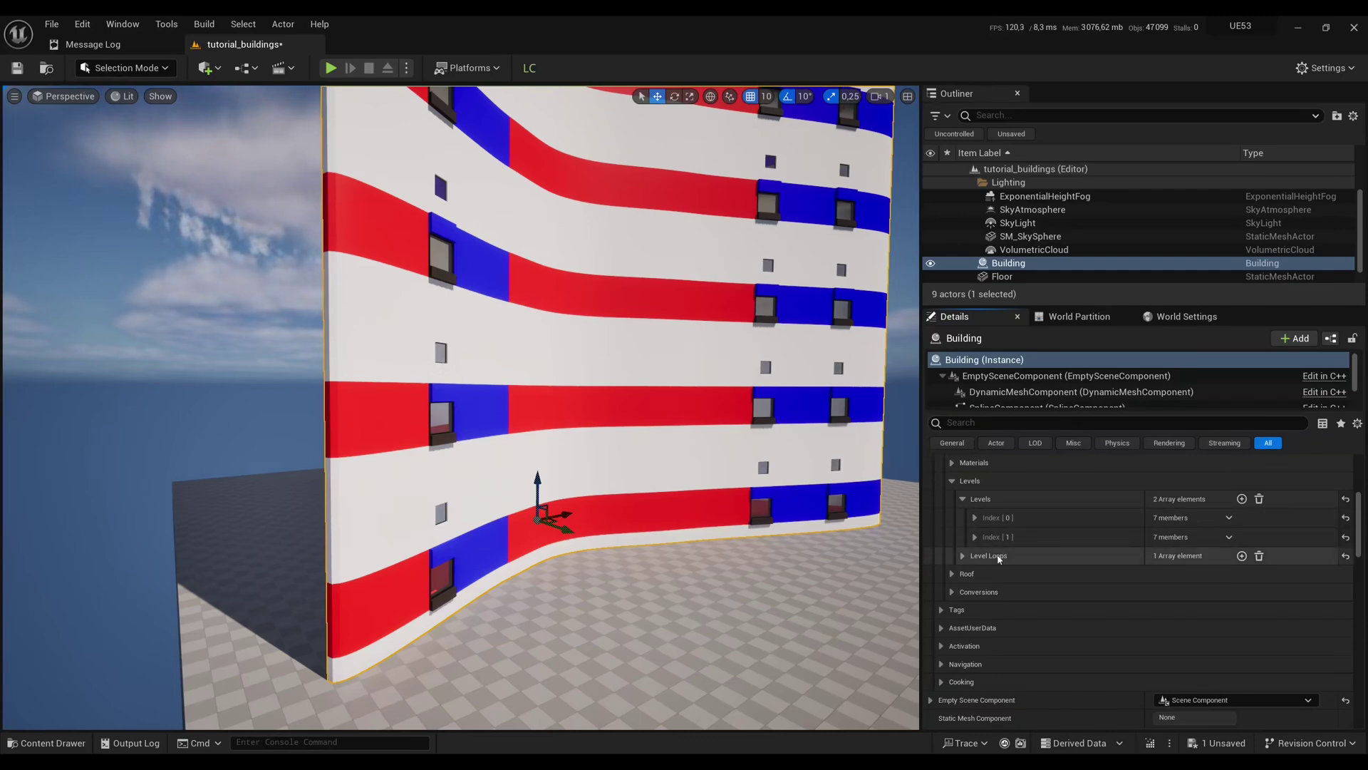
left_click(975, 537)
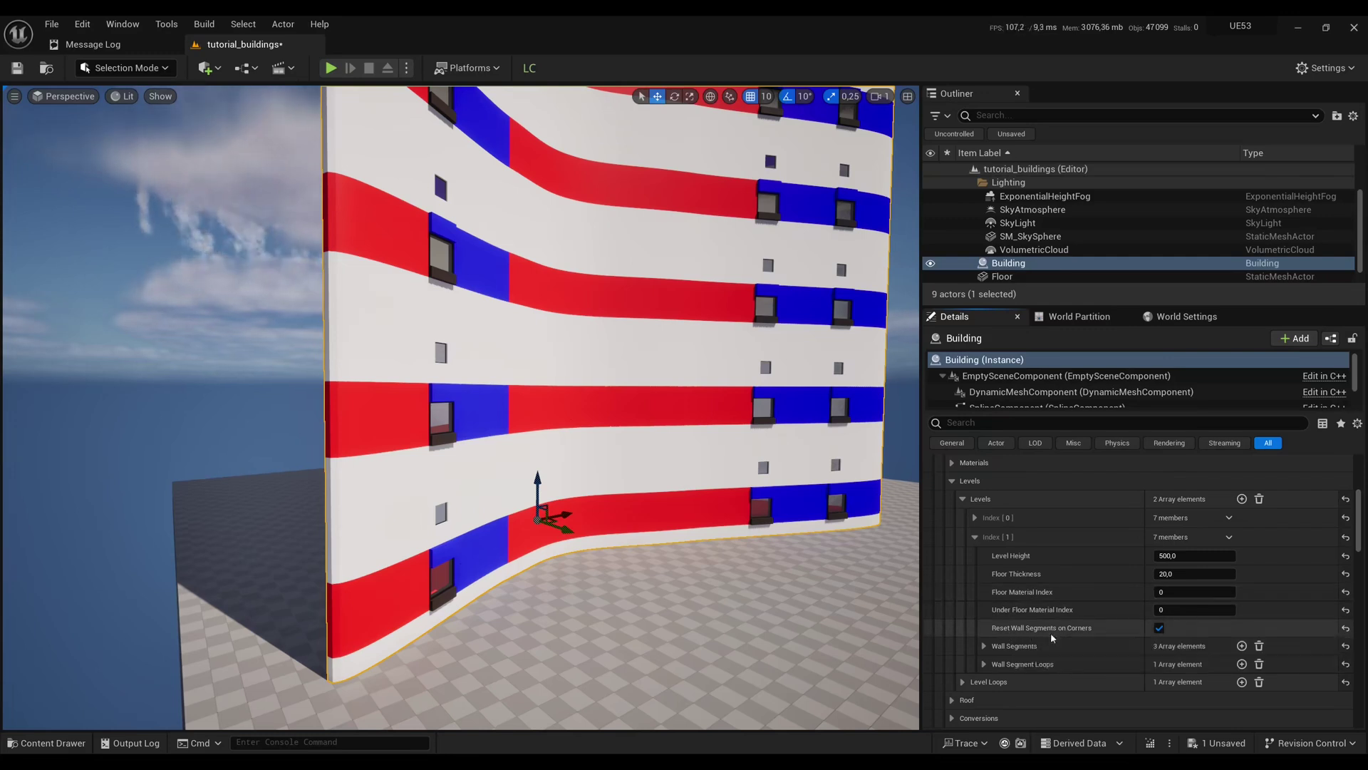
left_click(1158, 627)
Delete the first and last of the three wall segments of the level at index 1, leaving only the hole segment
left_click(984, 646)
scroll(1007, 645, "down", 2)
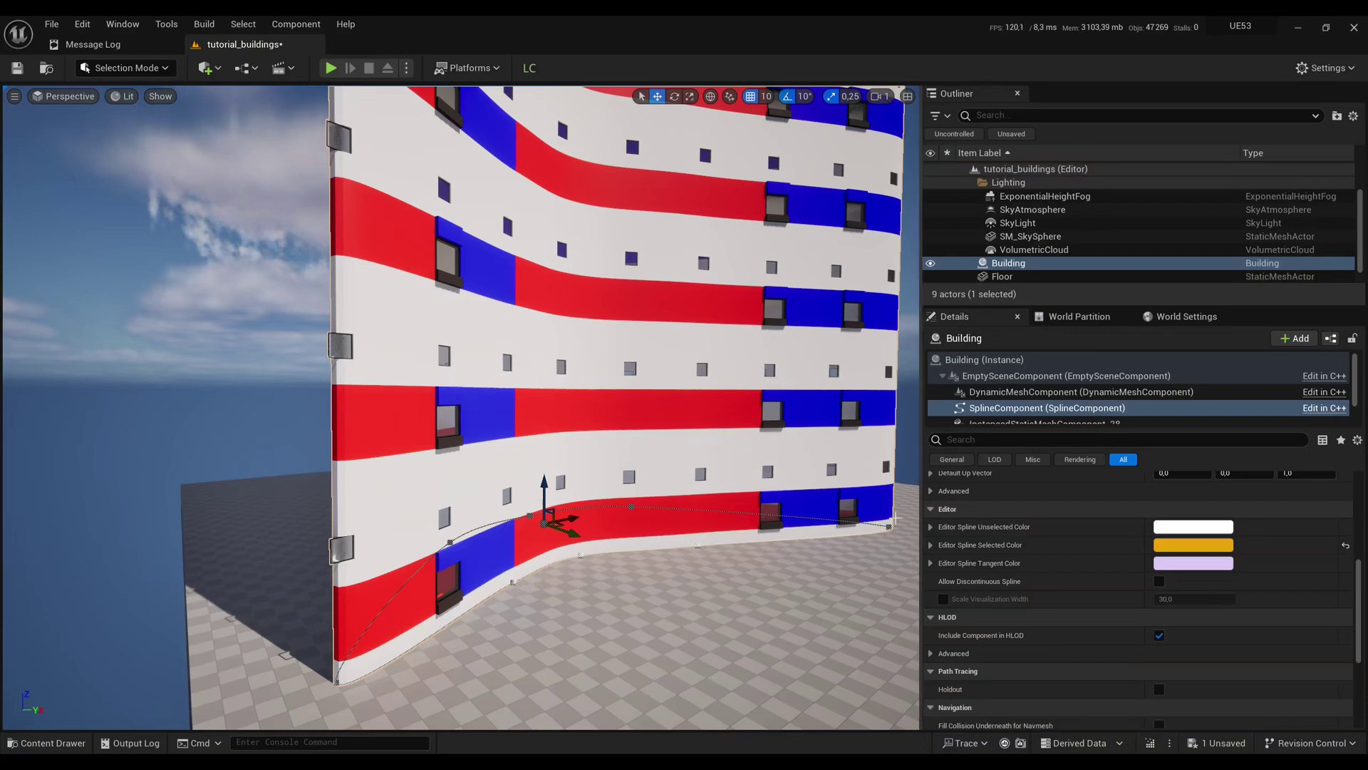
left_click(731, 299)
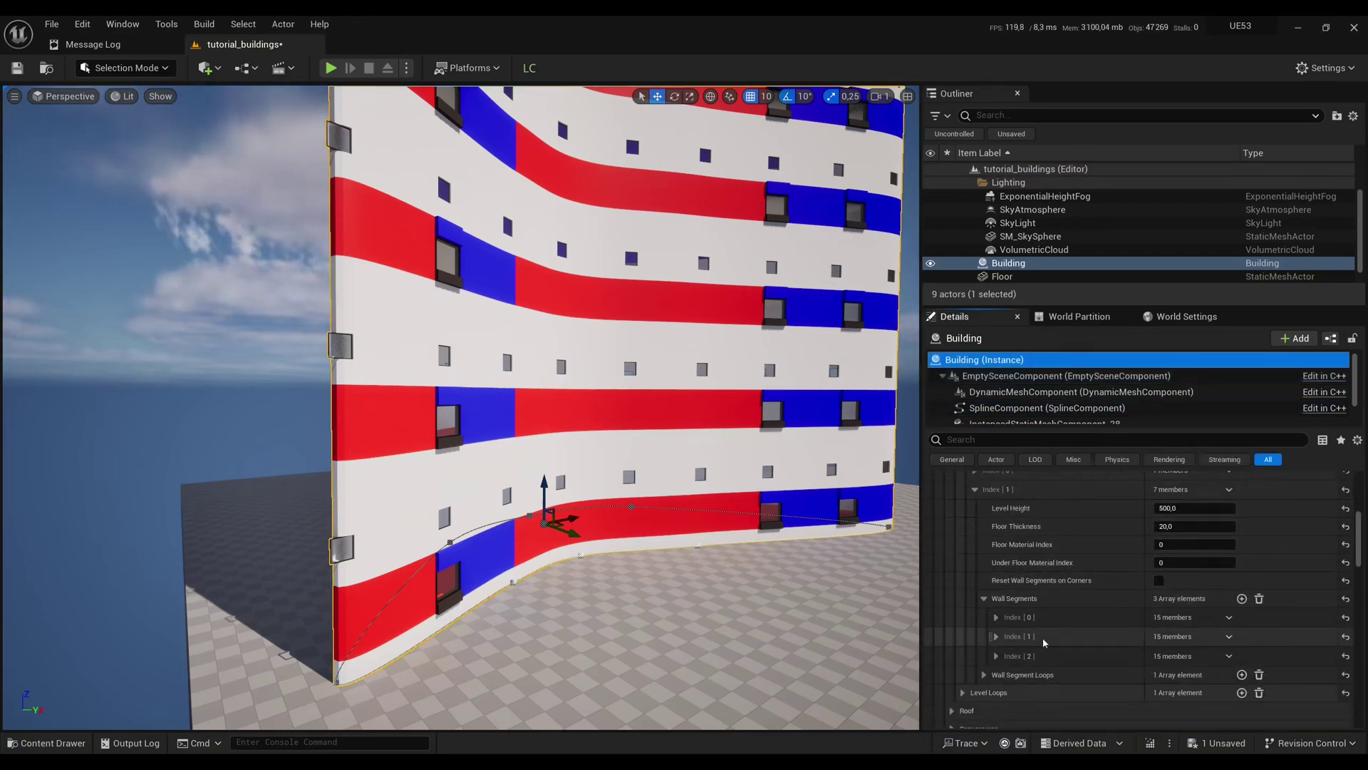
left_click(1229, 617)
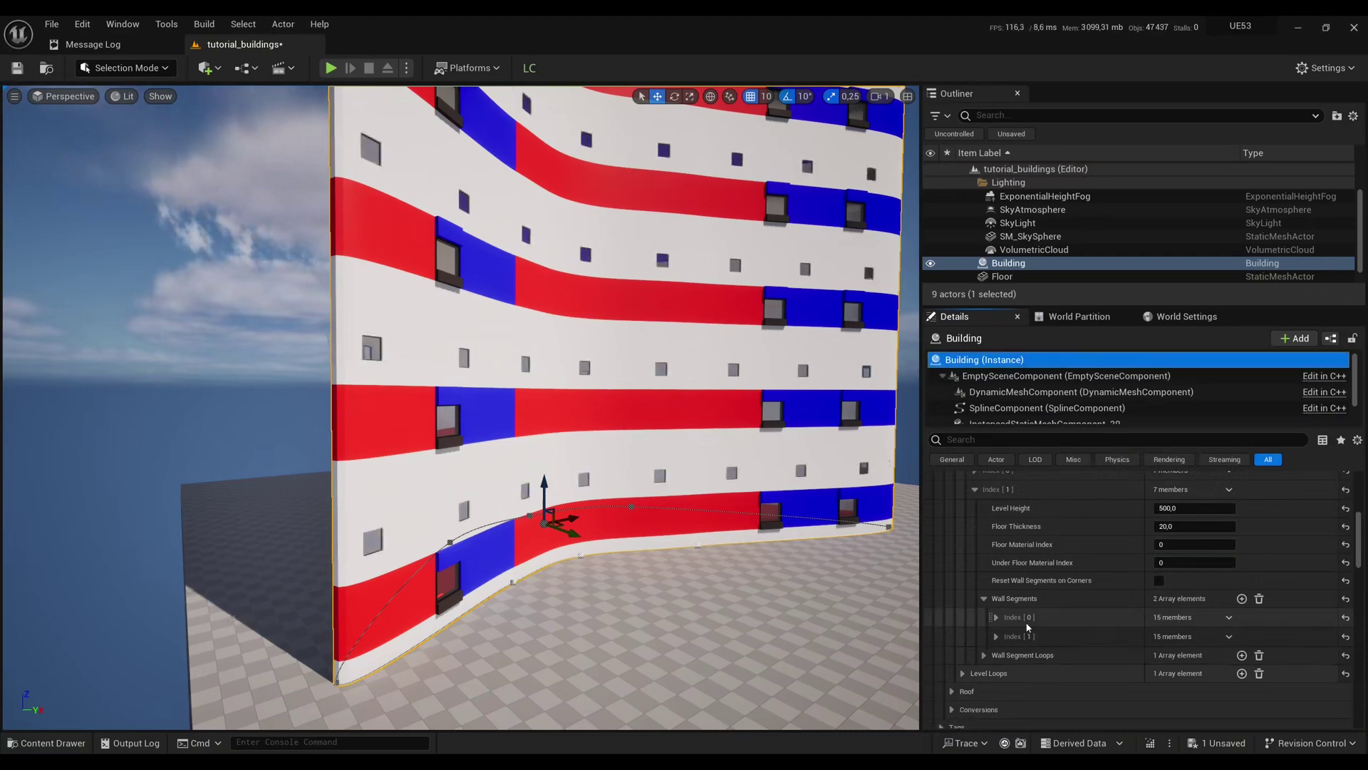
left_click(1228, 637)
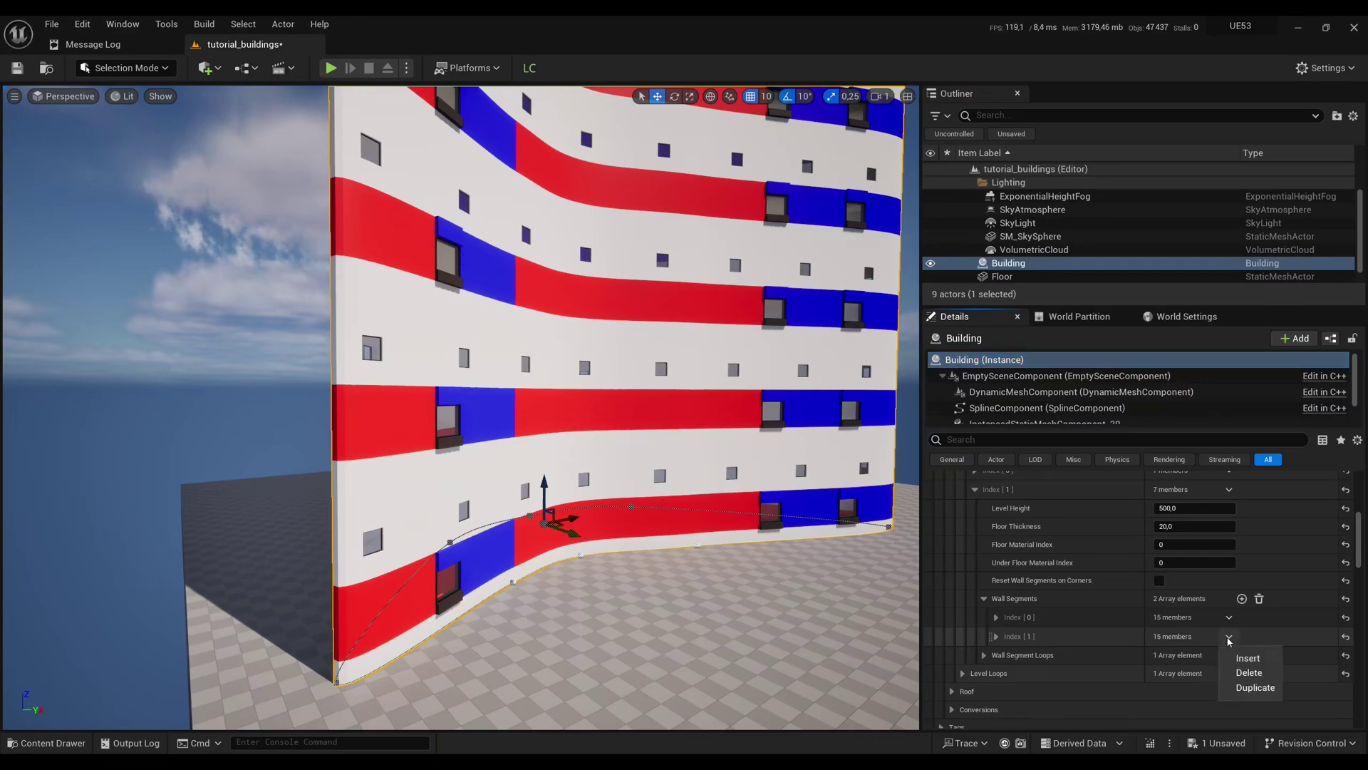
left_click(1251, 672)
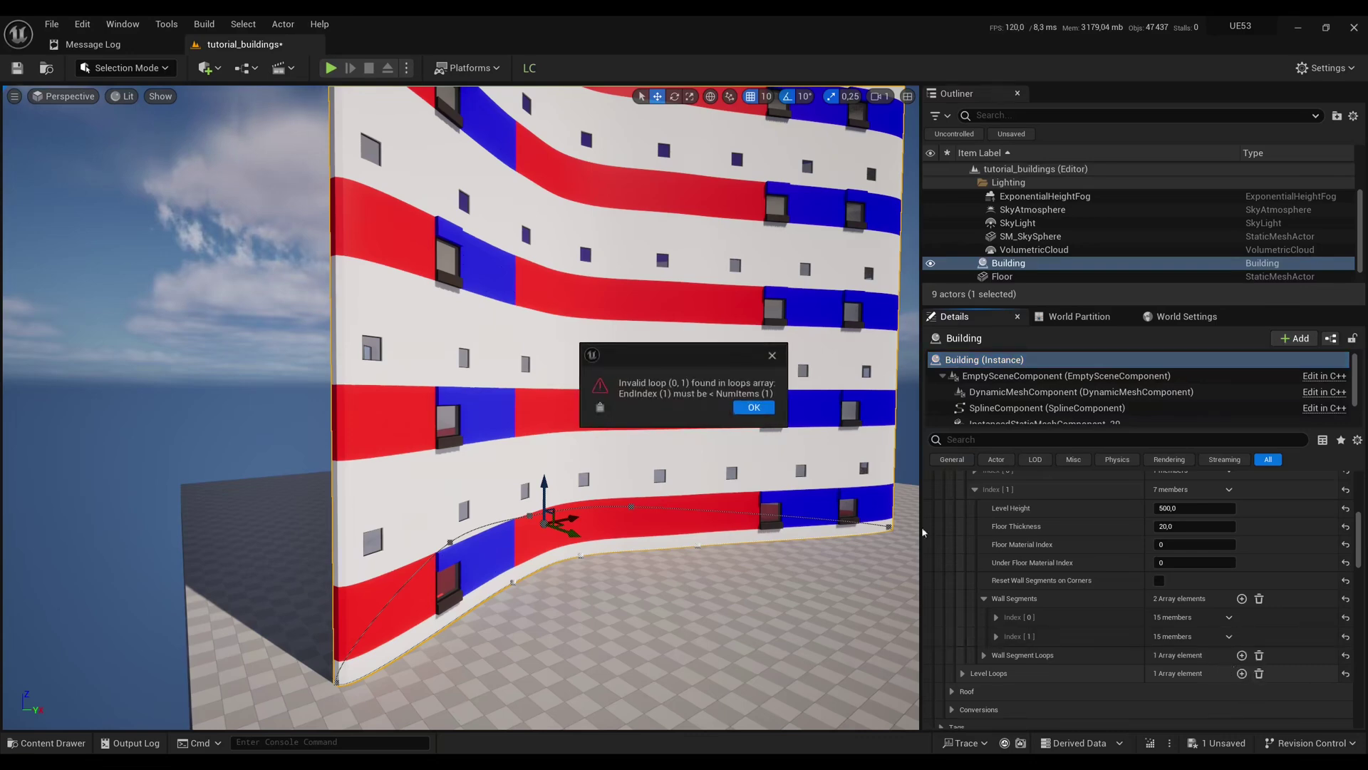
left_click(754, 407)
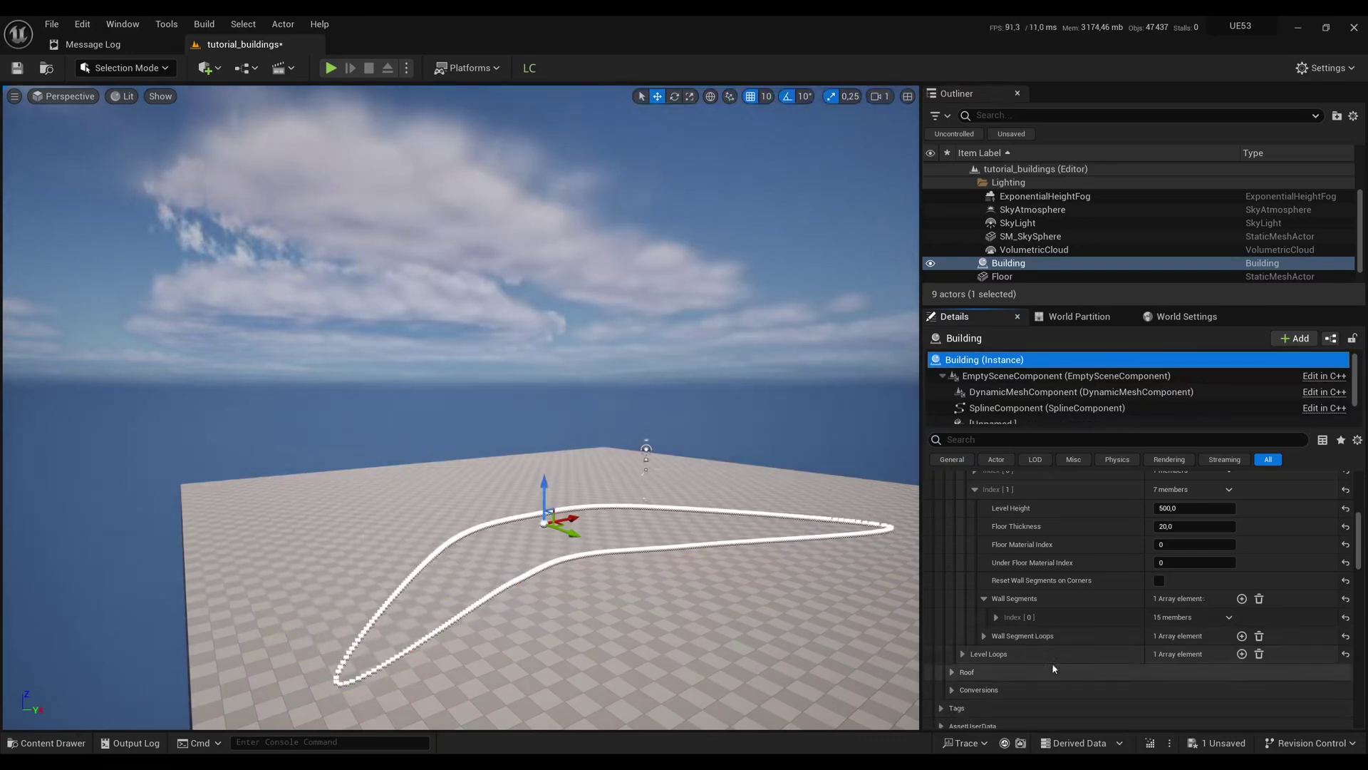
Set the End Index of the wall segment loop of the level at index 1 to 0
left_click(985, 636)
left_click(1191, 691)
type("00,0")
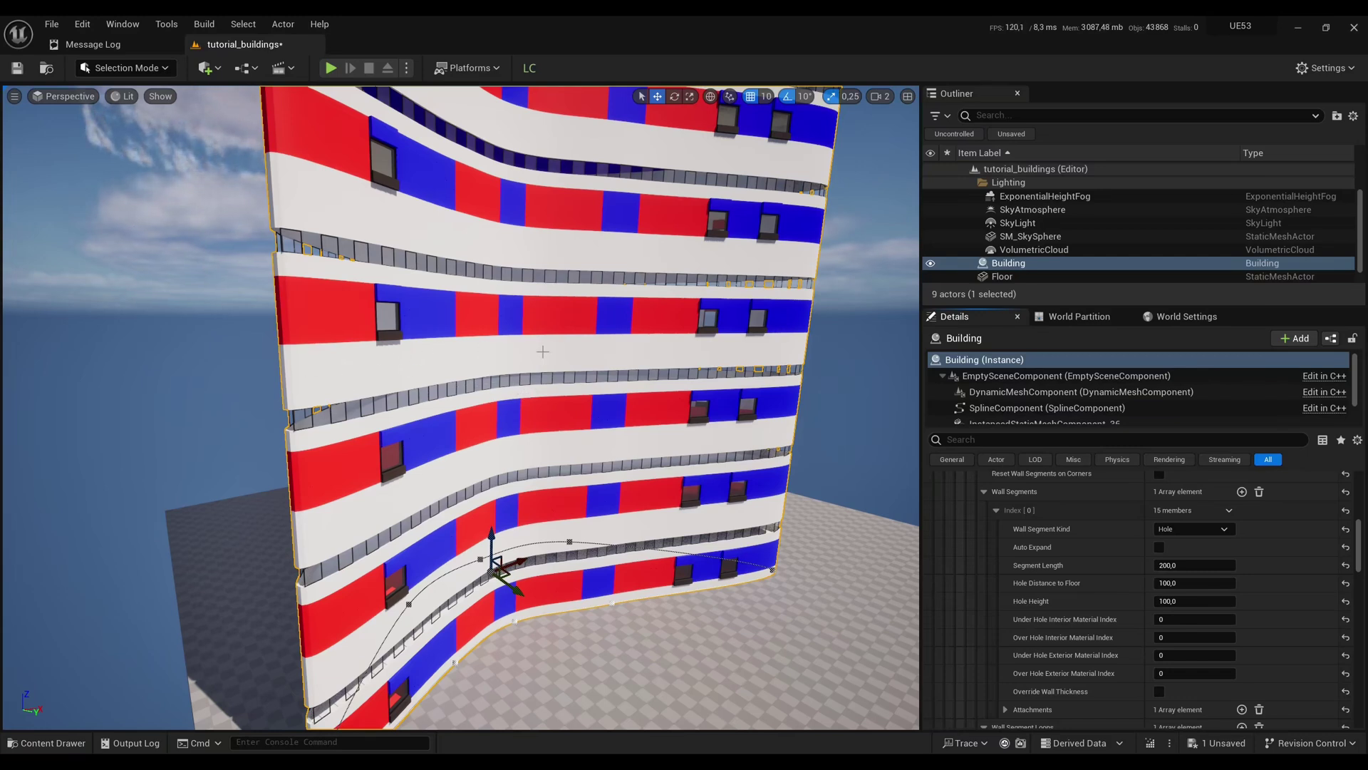
Set the remaining hole segment of the level at index 1 to a Segment Length of 400 and a Hole Distance to Floor of 0
left_click(1229, 567)
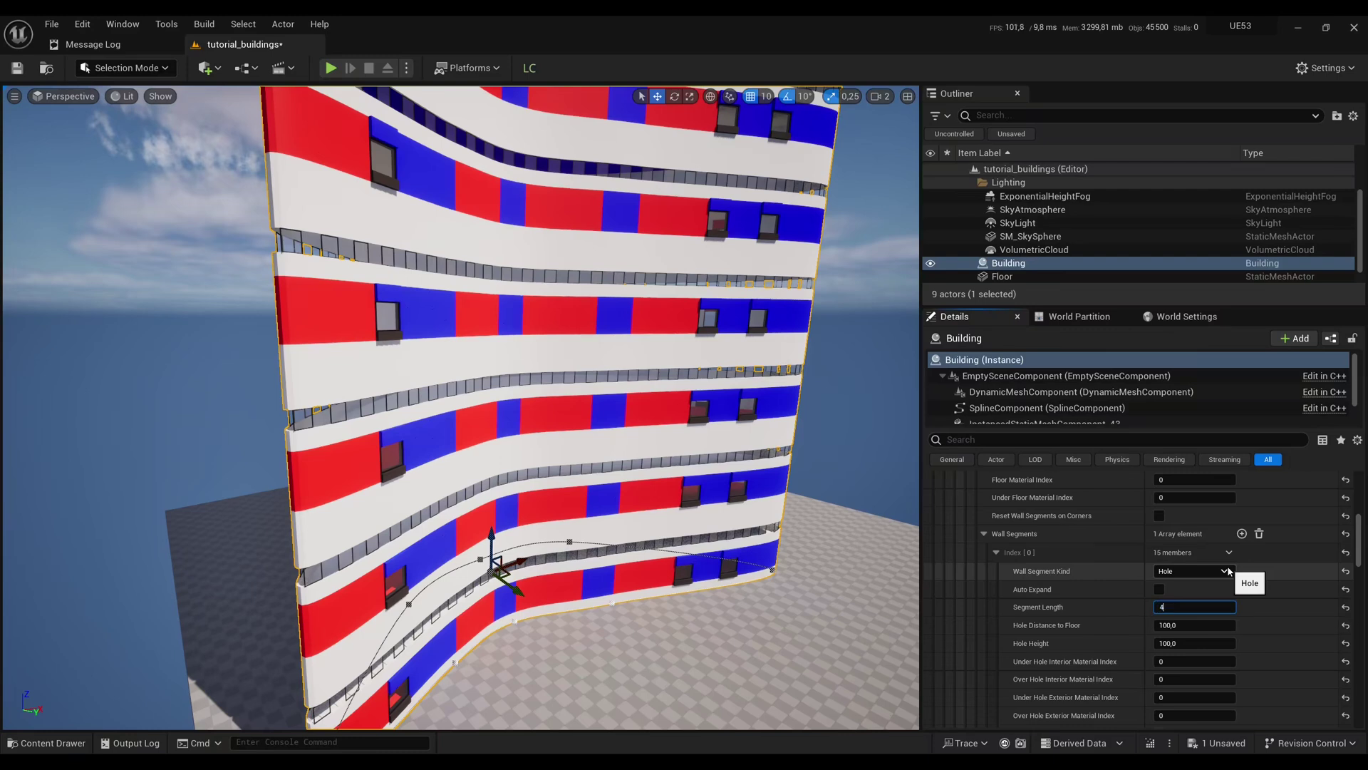
type("400")
key("Return")
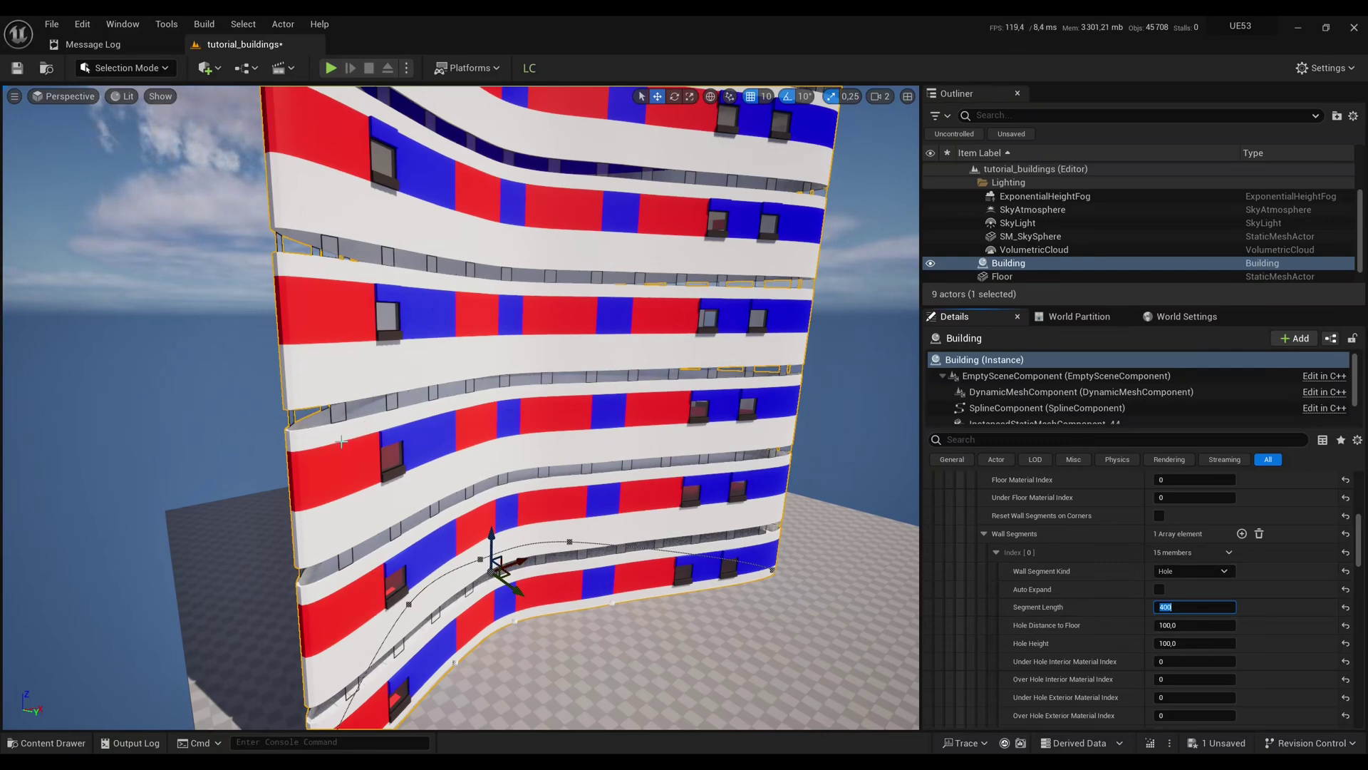
key("Tab")
type("0")
key("Tab")
scroll(1084, 603, "up", 2)
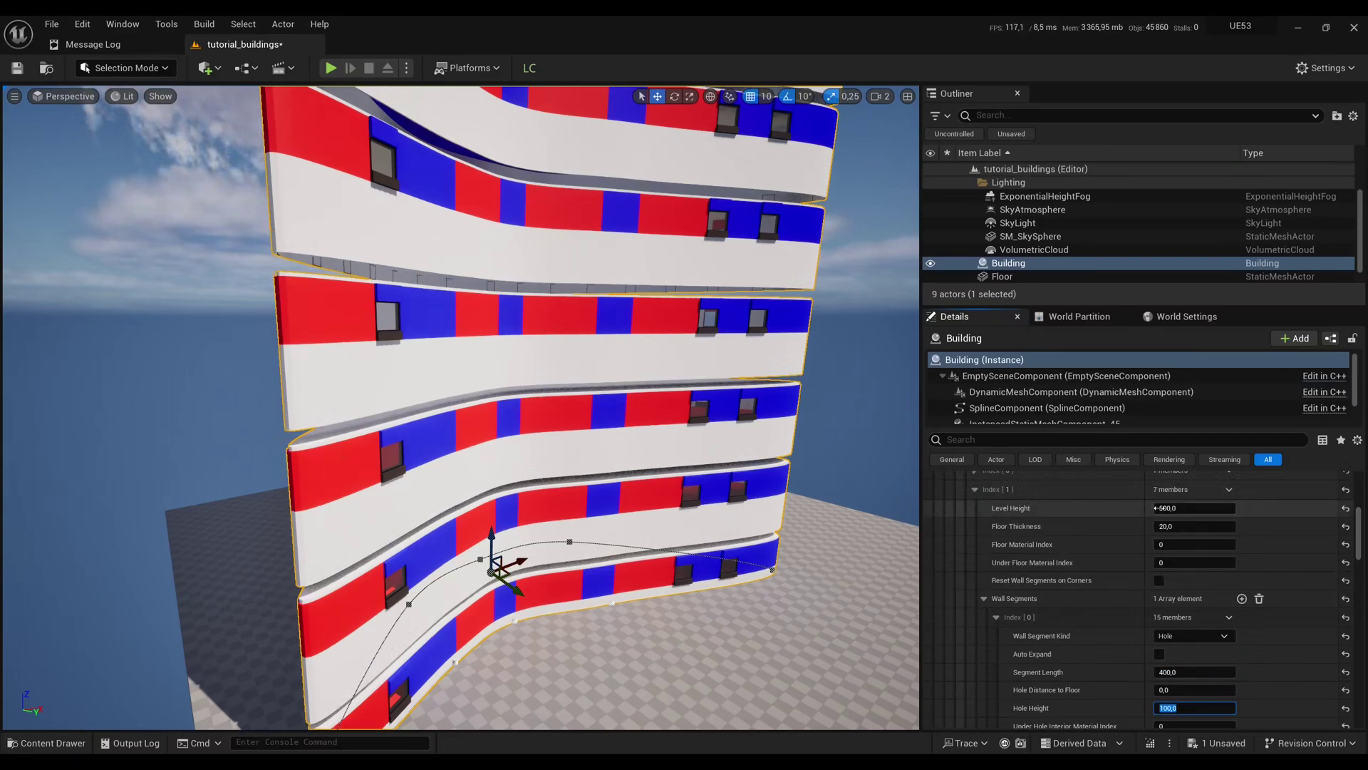
Set the hole segment's Hole Height to 500 and fit its window attachment to the wall segment's width and height
scroll(1099, 636, "down", 2)
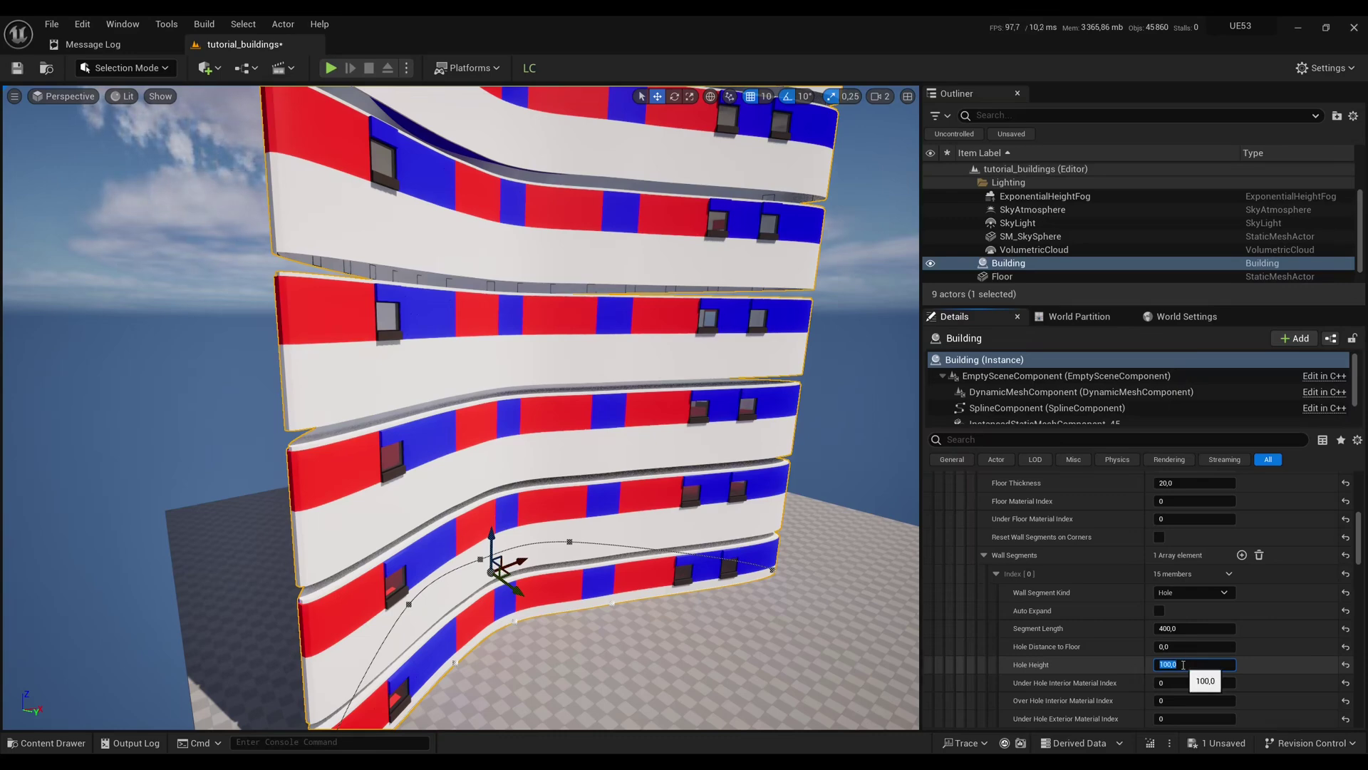
key("Return")
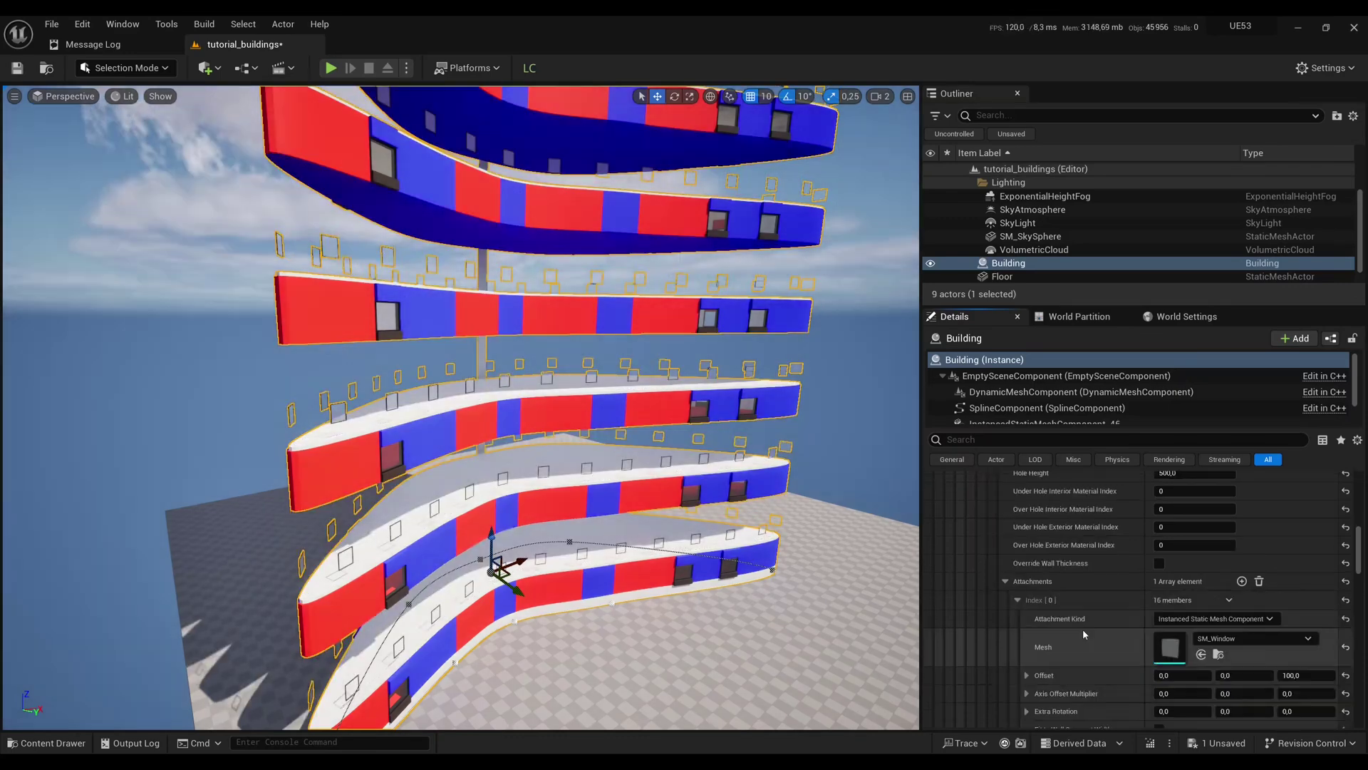
scroll(1075, 627, "down", 5)
scroll(1080, 625, "down", 1)
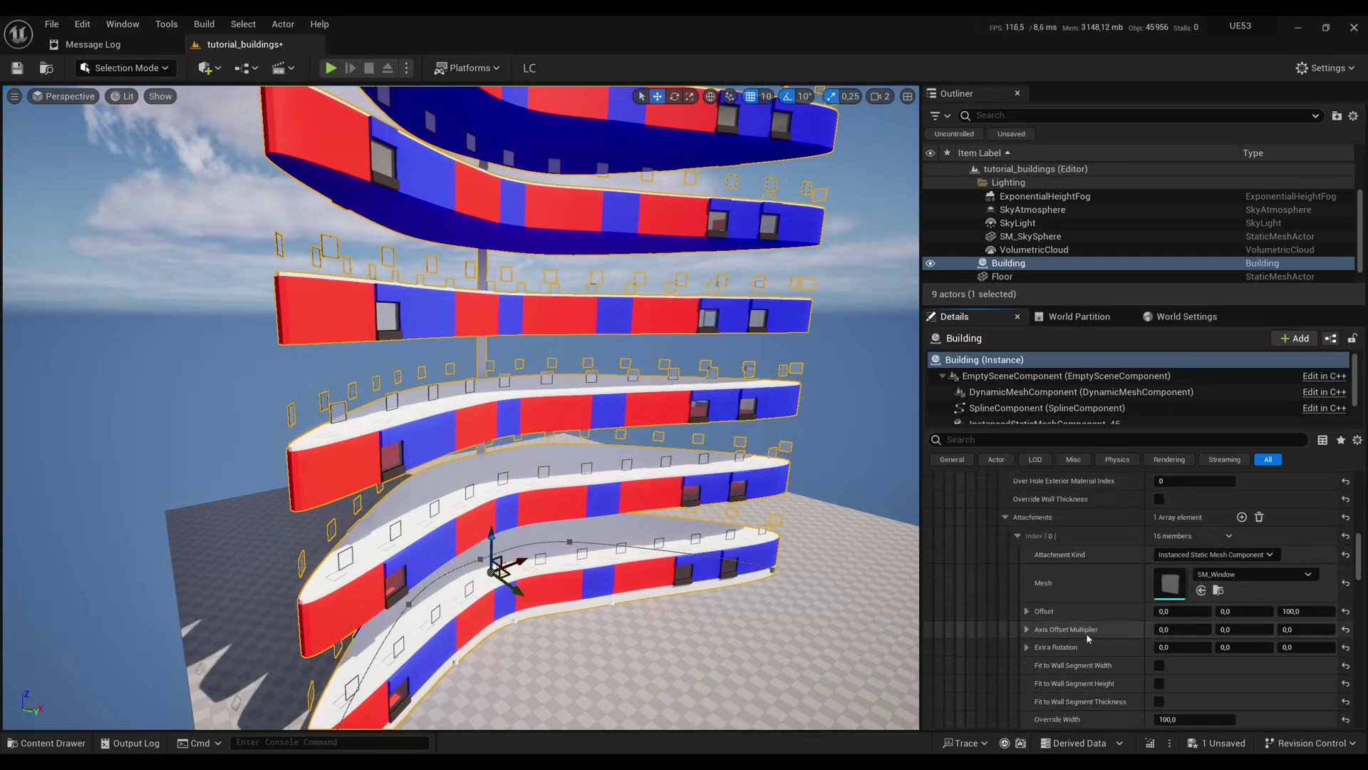
left_click(1159, 666)
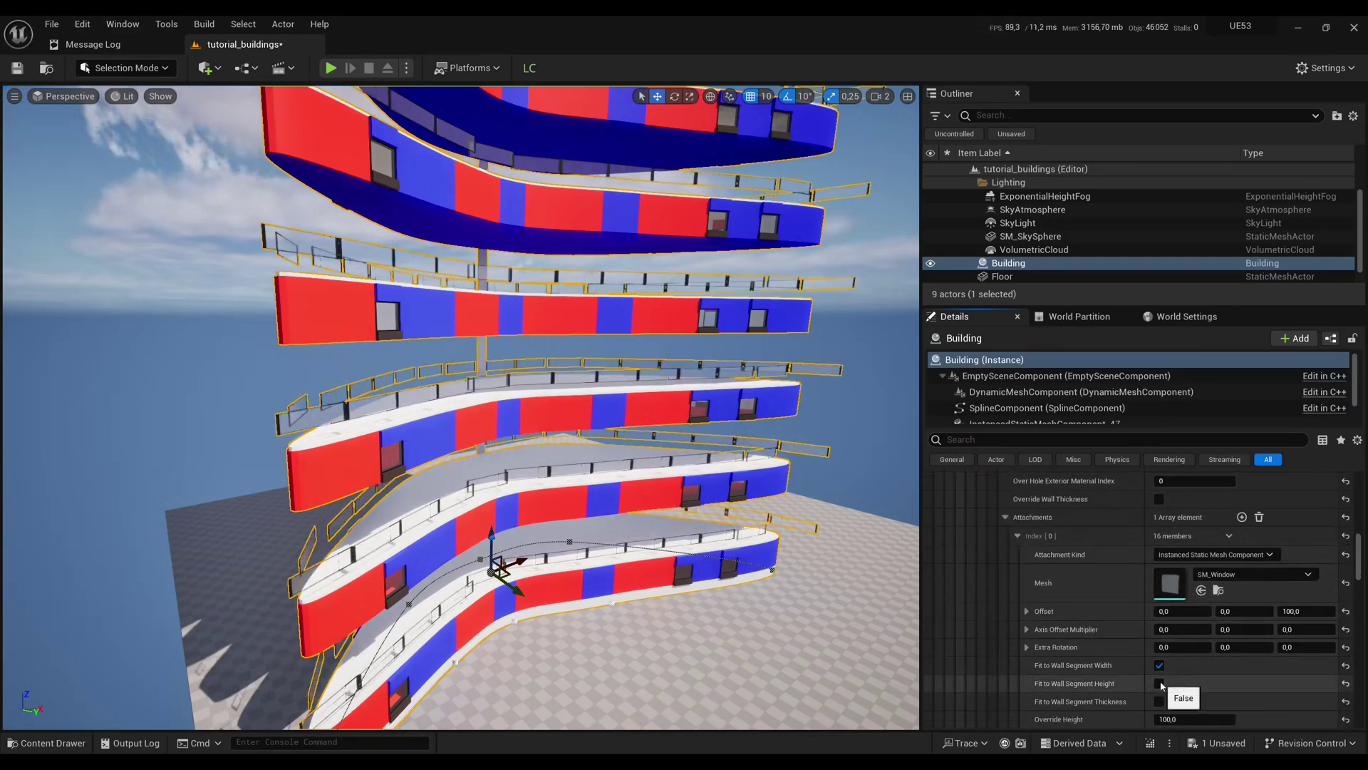
left_click(1159, 683)
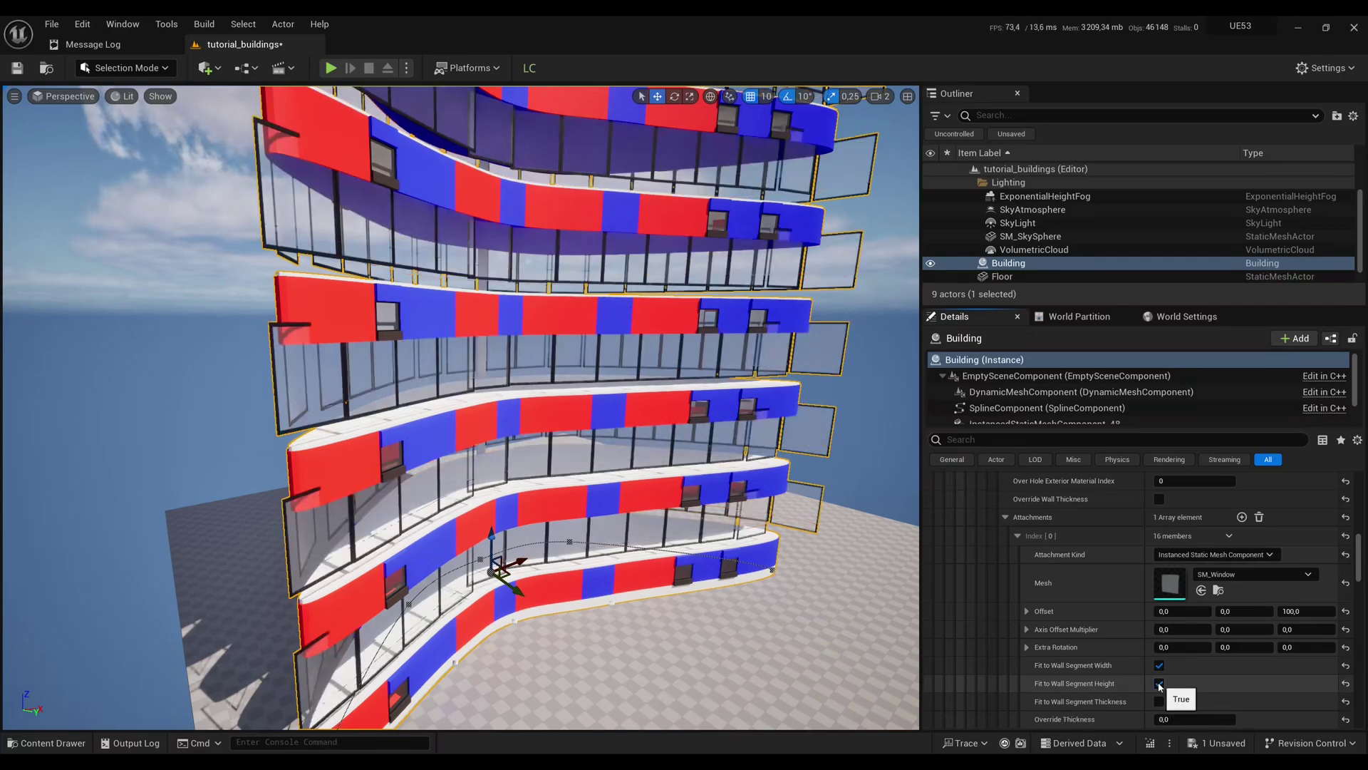
Set the vertical Offset of the hole segment's window attachment to 0
left_click(1306, 611)
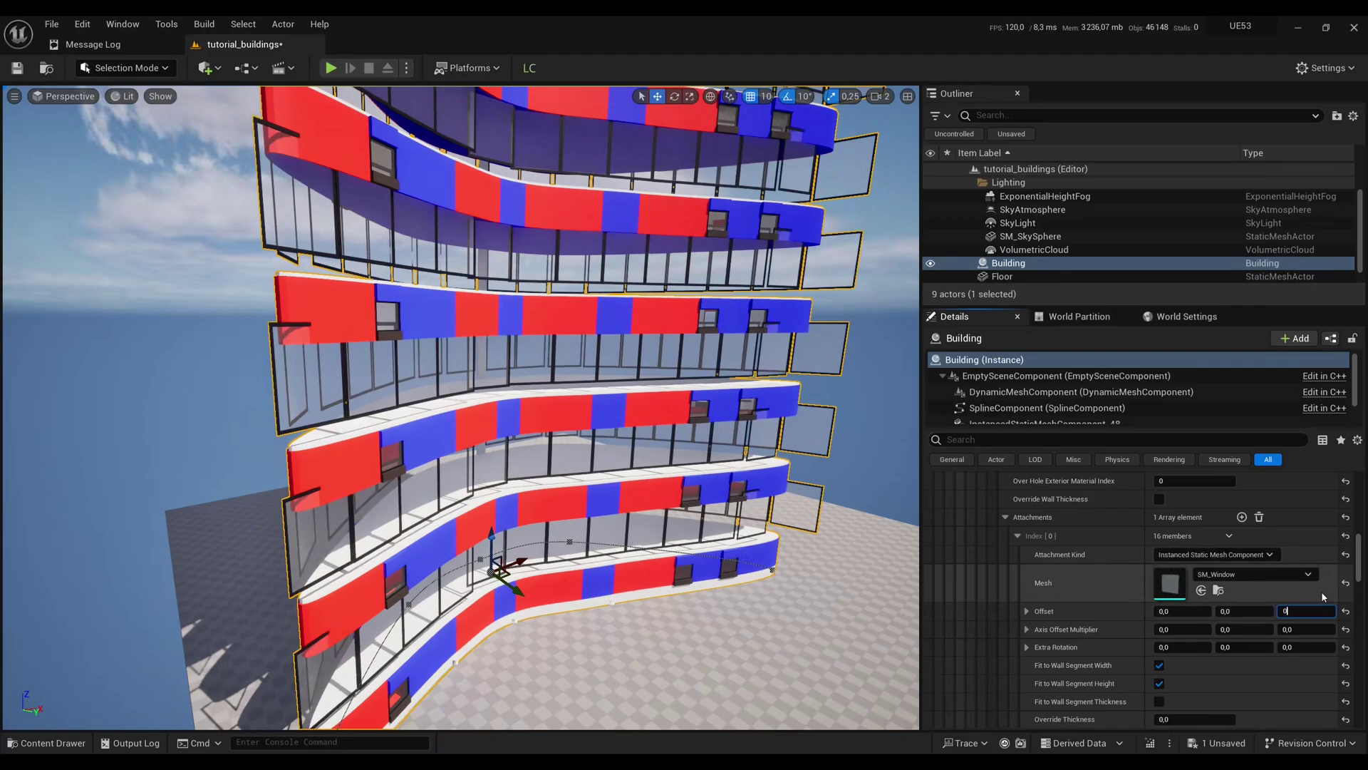
key("Return")
right_click_drag(570, 428, 632, 480)
key("w")
scroll(478, 395, "down", 1)
key("w")
key("w")
scroll(481, 399, "down", 1)
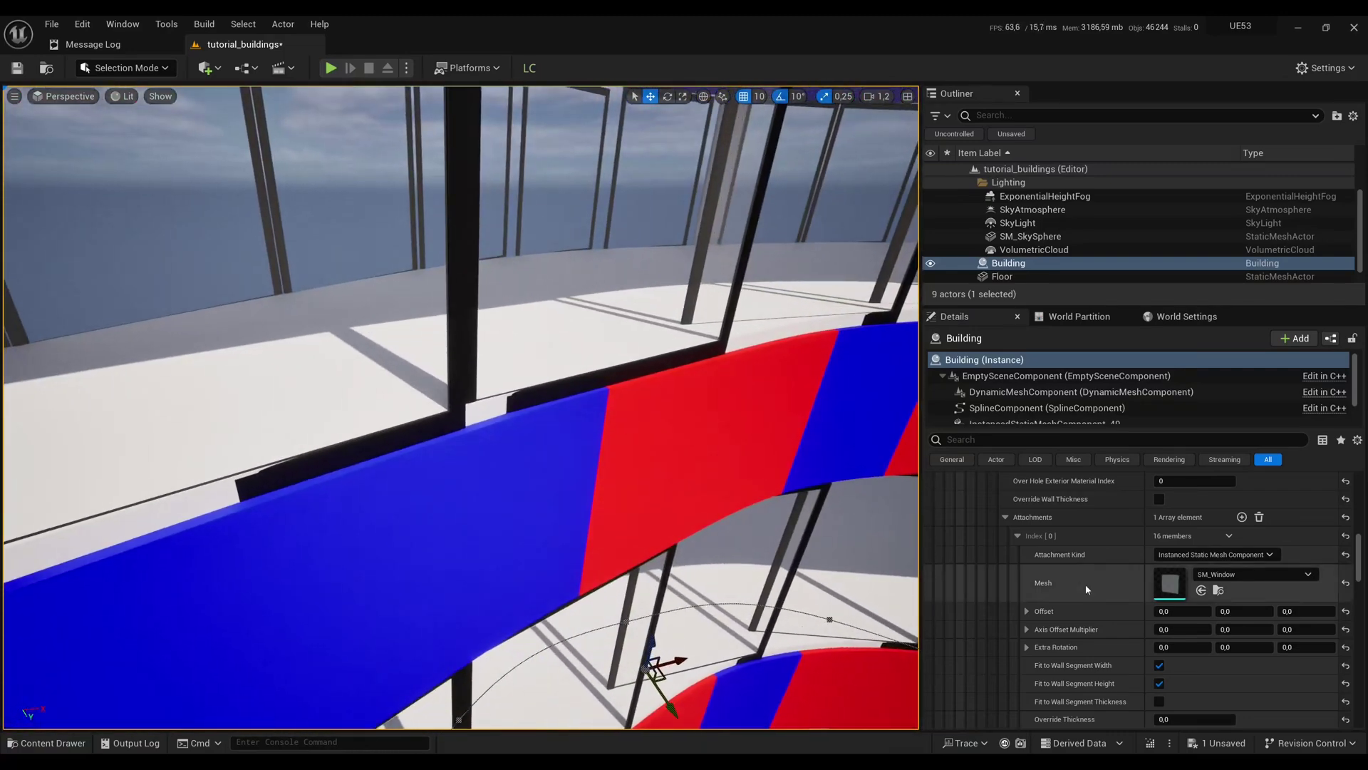
Set the Hole Distance to Floor of the hole segment to 20 and reduce its Hole Height
scroll(1148, 570, "up", 5)
left_click(1185, 626)
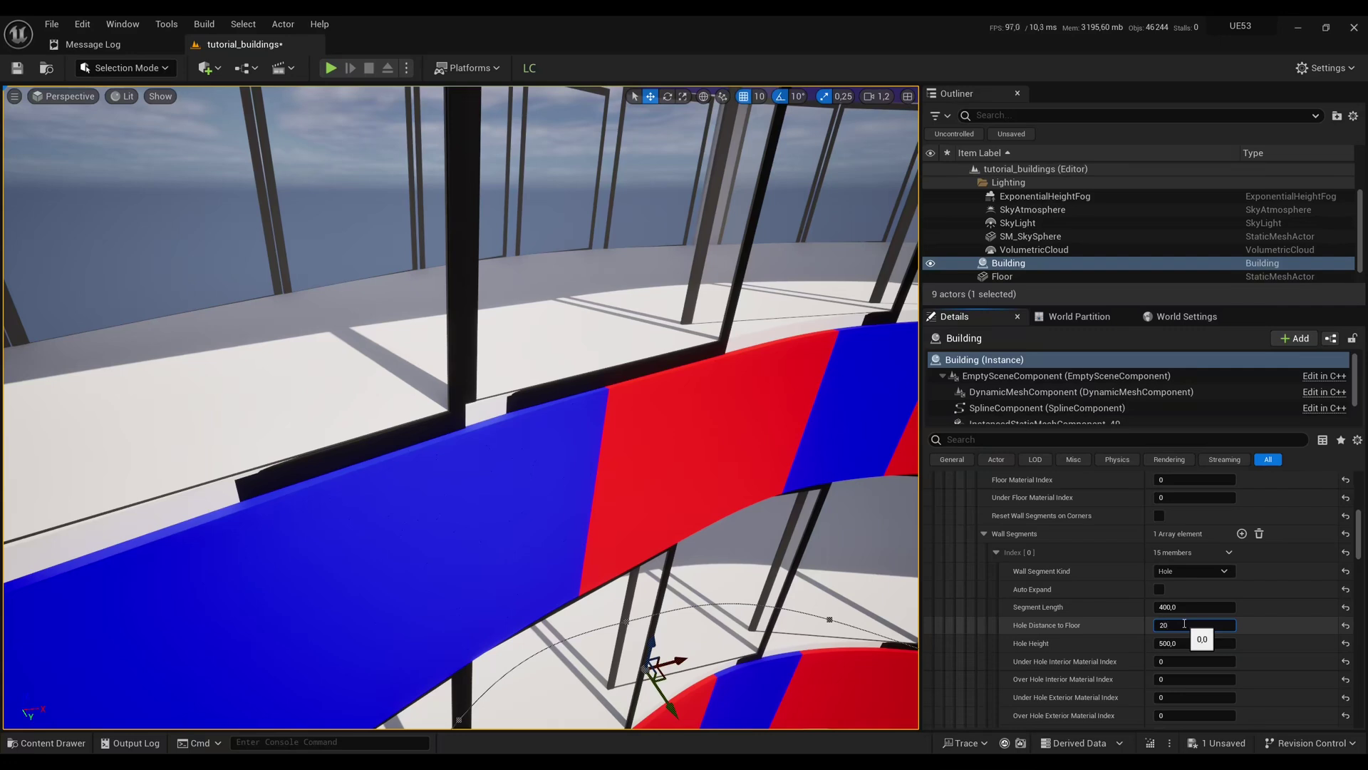
type("20")
key("Return")
left_click(1187, 644)
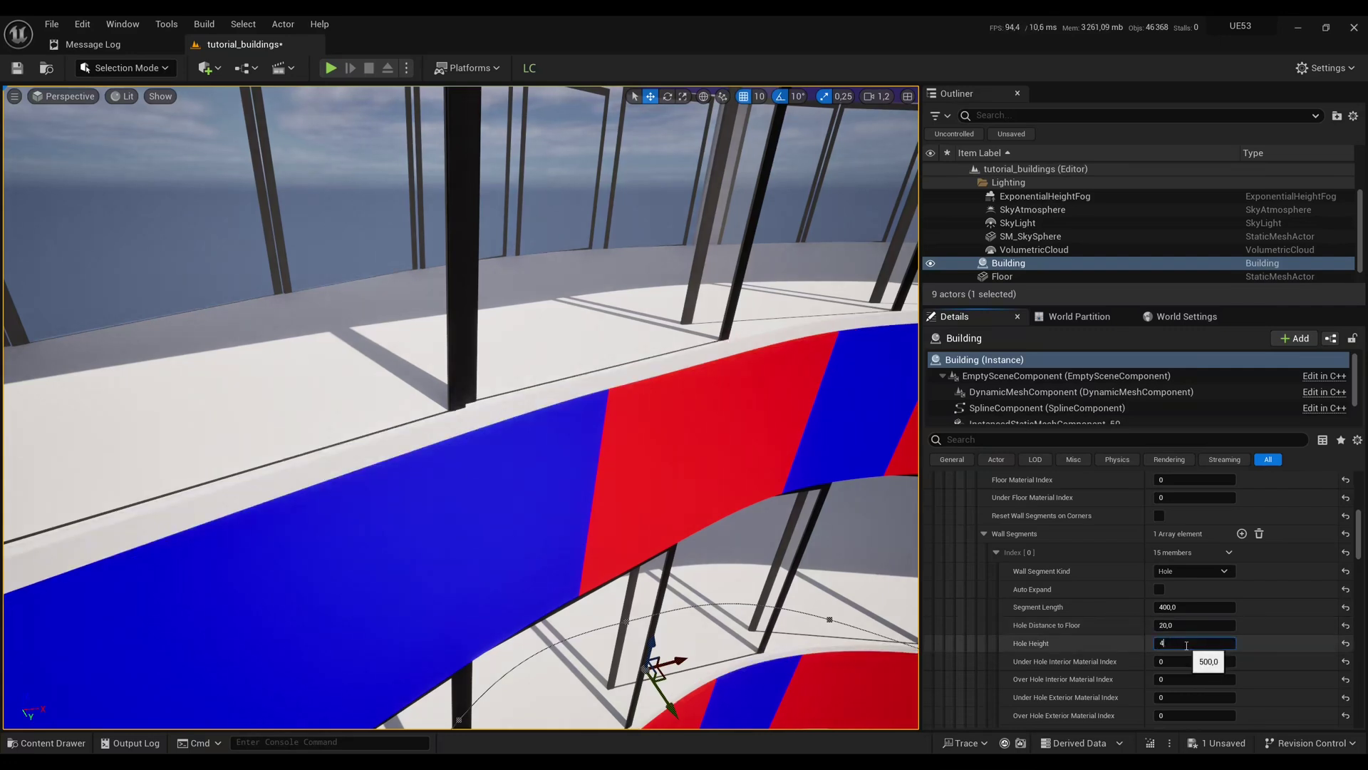
key("Return")
Set the vertical Offset of the hole segment's window attachment to 20
scroll(1186, 646, "down", 5)
left_click(1306, 655)
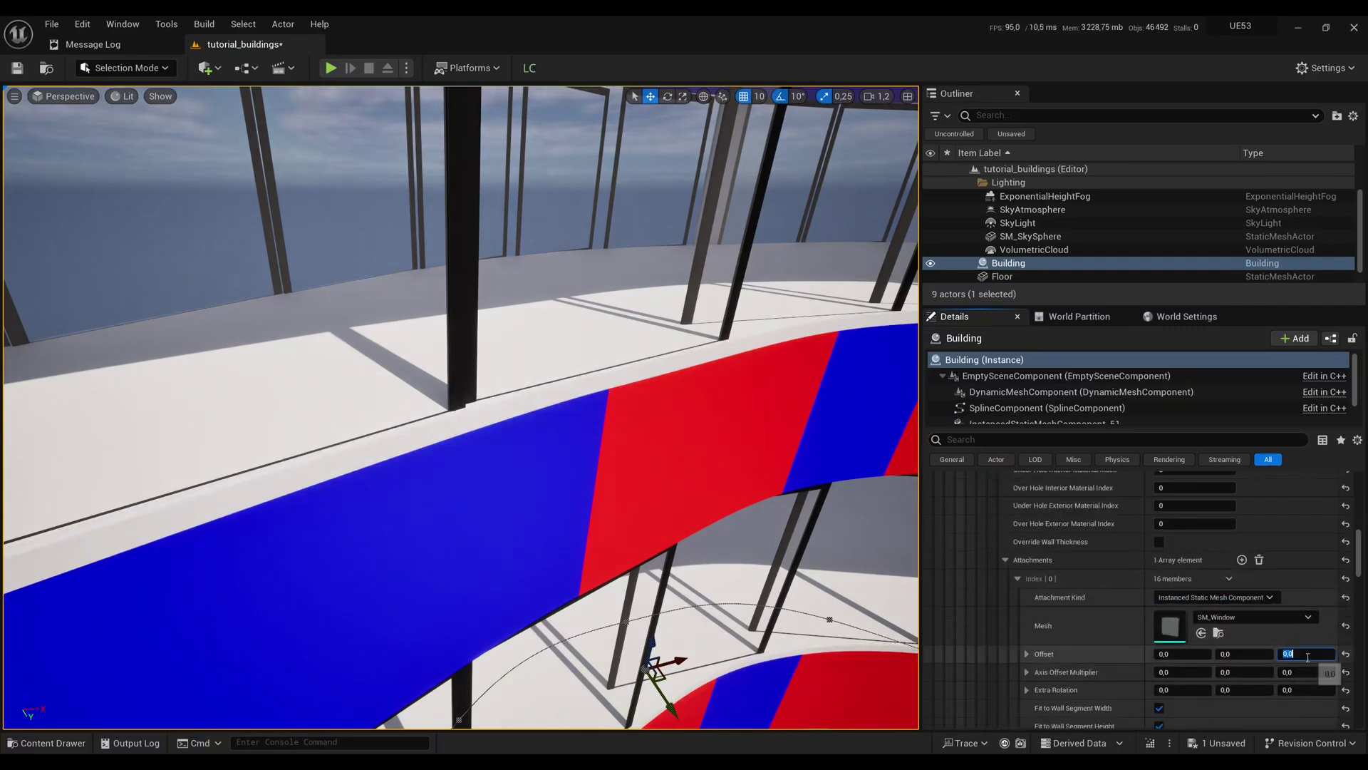
type("20")
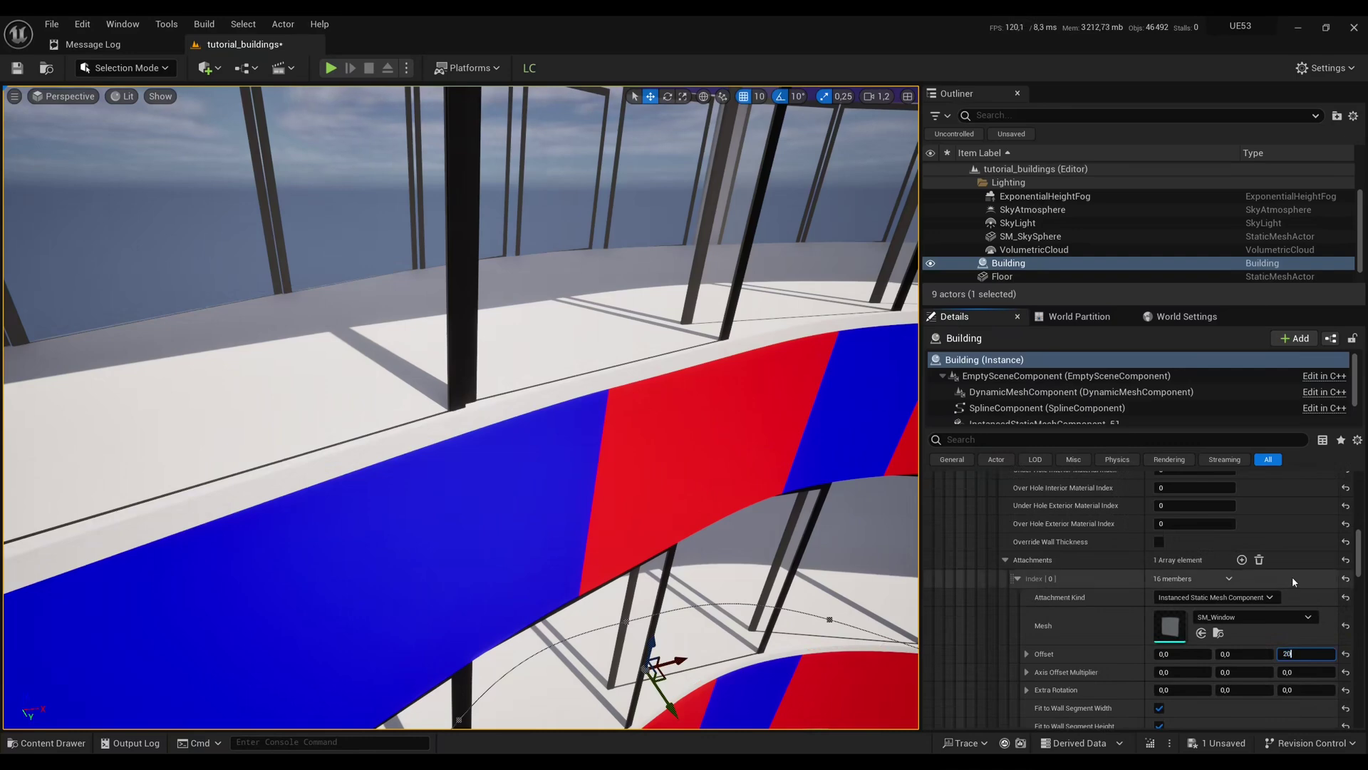
key("Return")
Change the window attachment's Attachment Kind to Spline Mesh Component so the windows follow the curved facade
key("s")
mouse_move(527, 452)
right_mouse_down()
mouse_move(527, 435)
mouse_move(463, 428)
mouse_move(642, 435)
mouse_move(528, 452)
right_mouse_up()
key("s")
scroll(520, 431, "down", 3)
key("a")
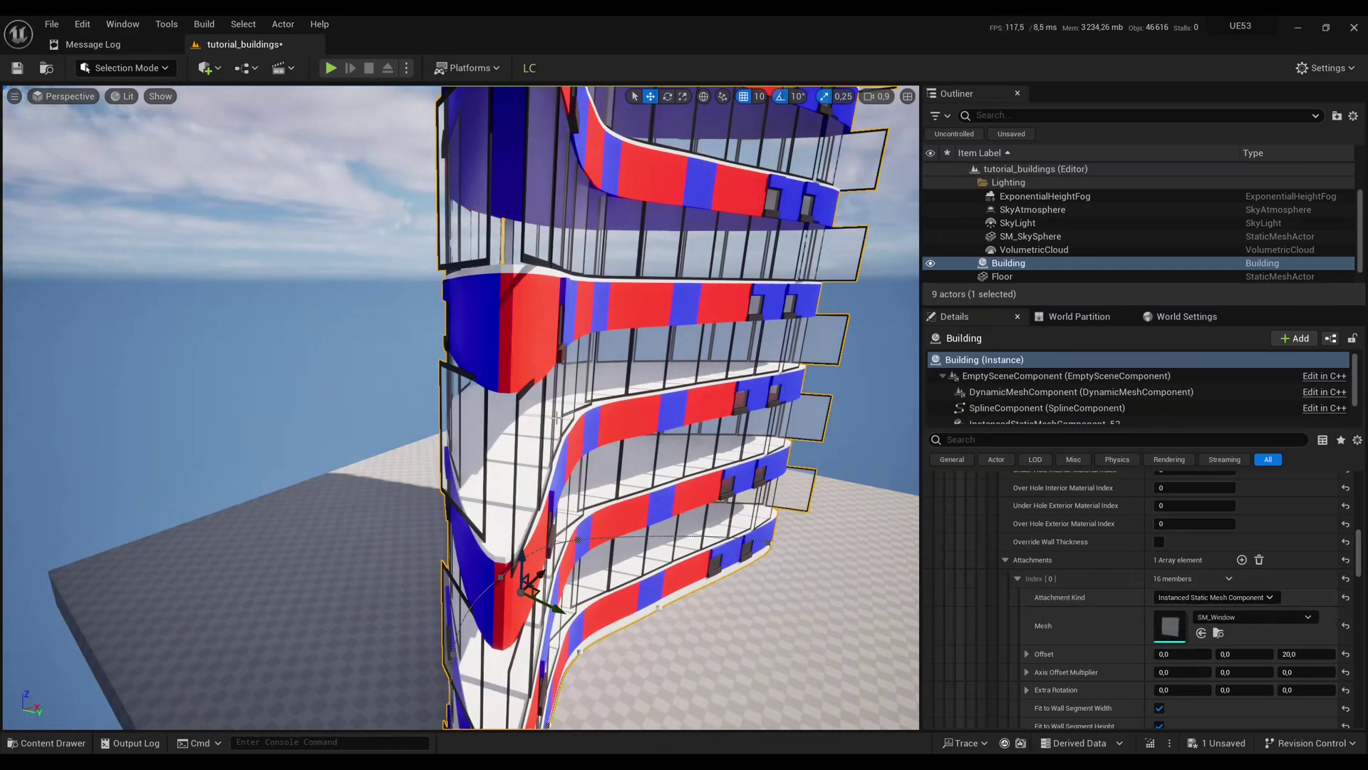
right_click_drag(723, 426, 722, 426)
left_click(1213, 597)
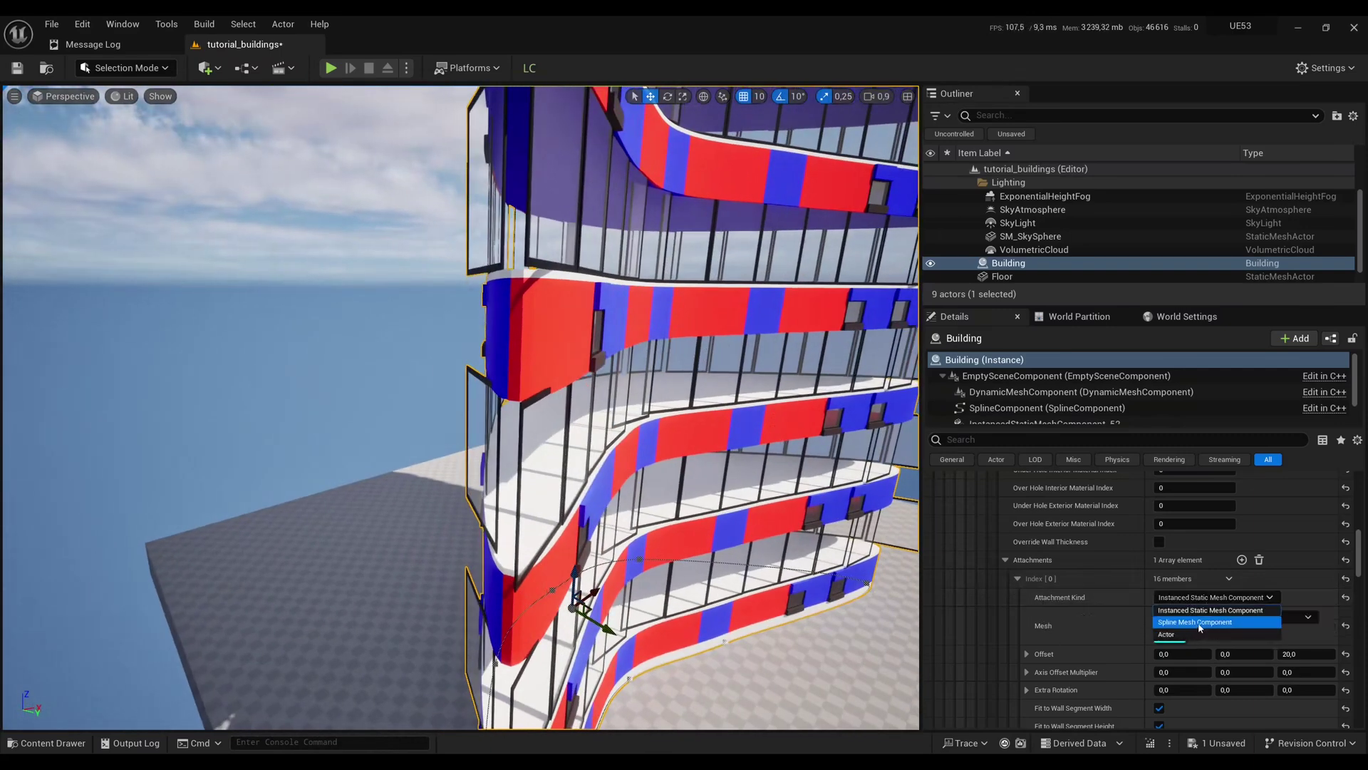
left_click(1197, 621)
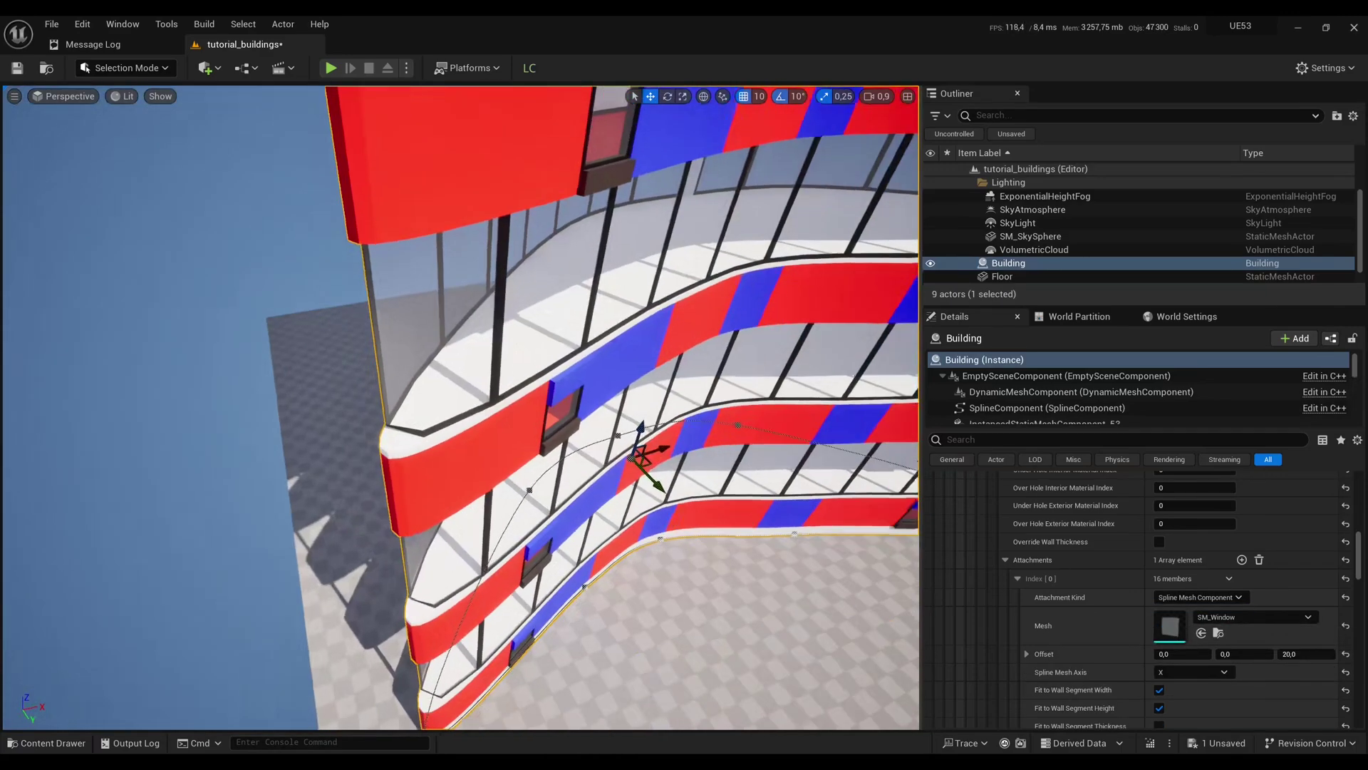
key("w")
right_click_drag(723, 426, 722, 427)
scroll(723, 426, "up", 1)
scroll(1048, 565, "down", 1)
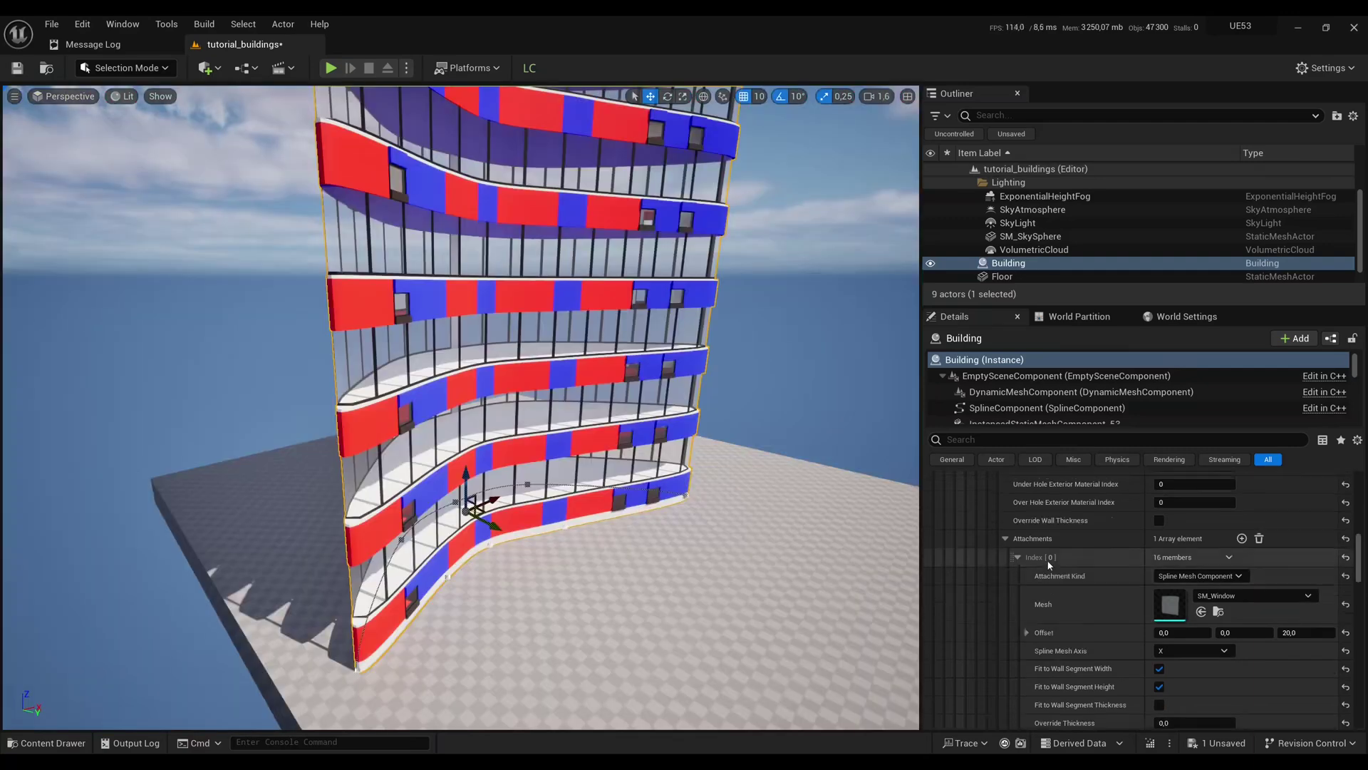
Collapse the level at index 1 and set the End Index of the level loop to 0
scroll(1048, 566, "up", 5)
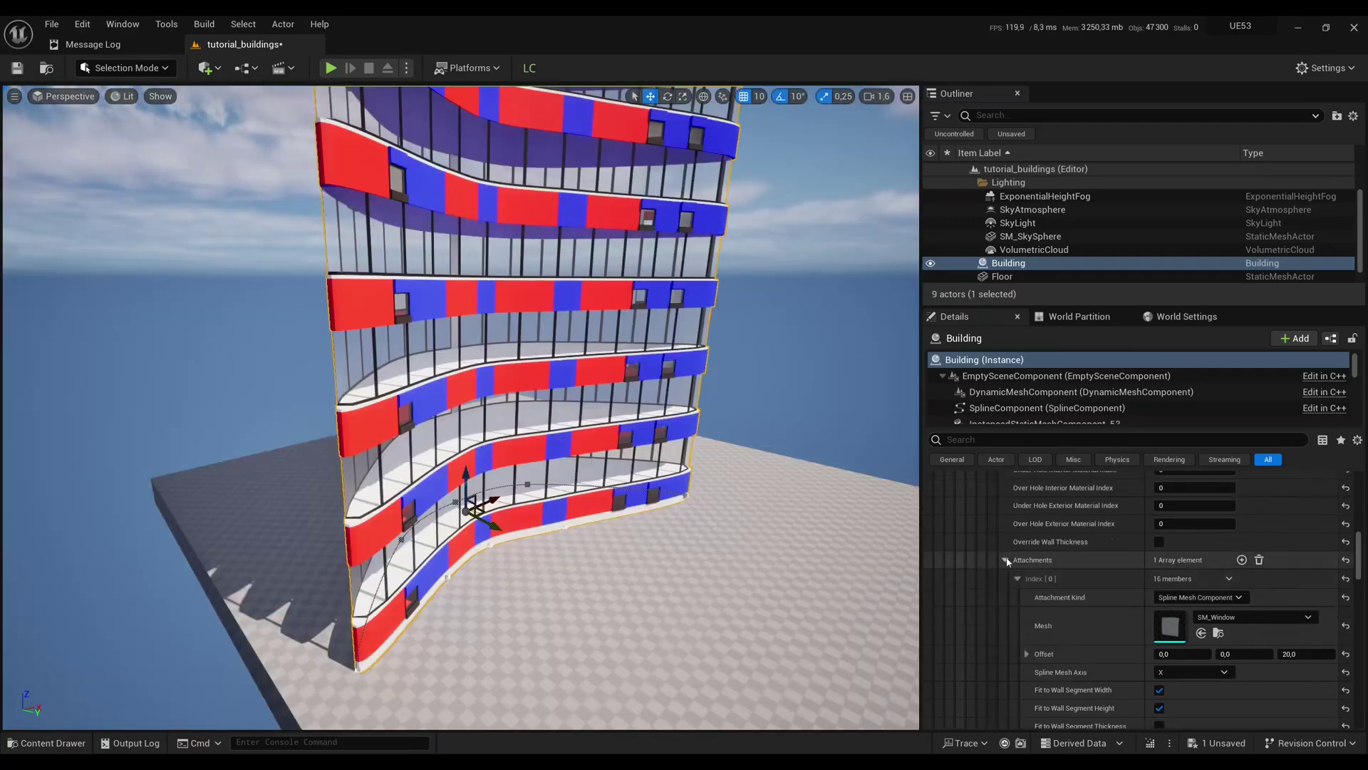
left_click(985, 556)
scroll(1015, 565, "up", 2)
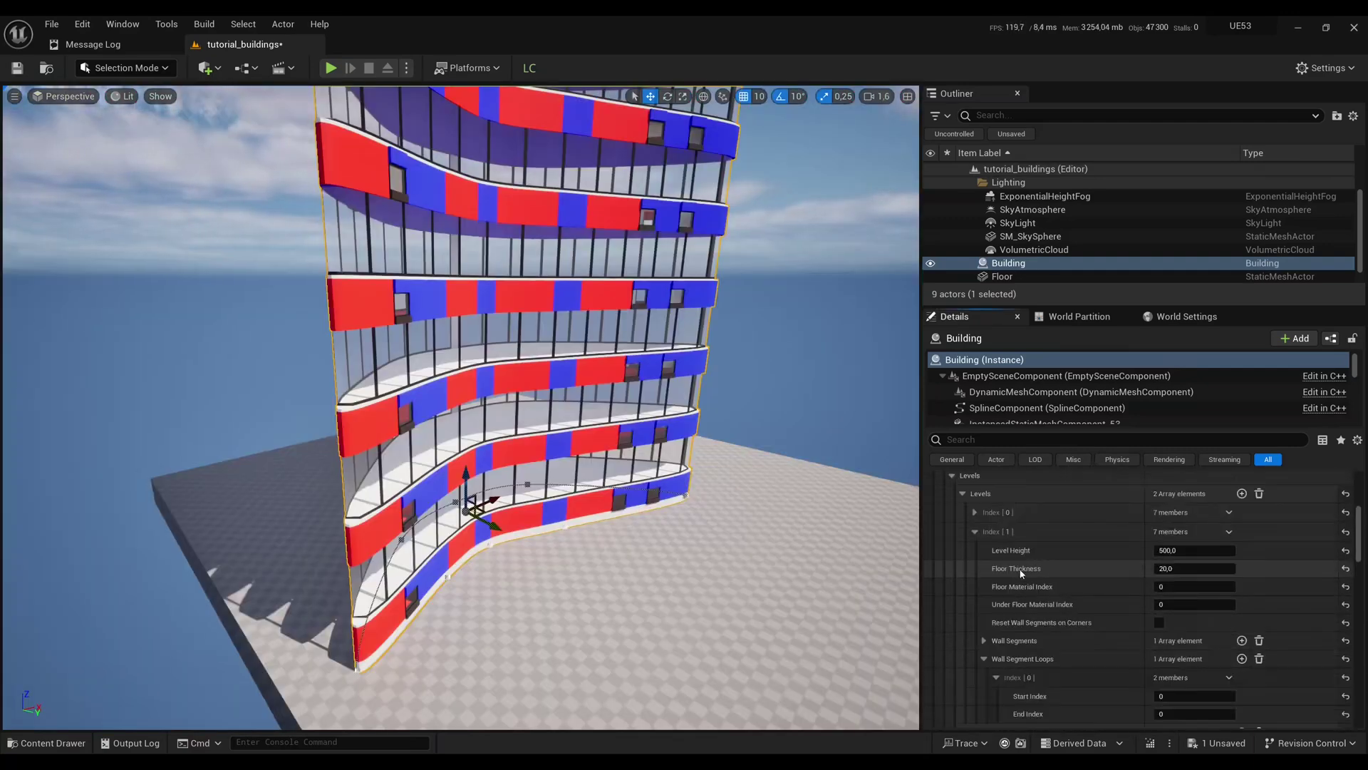
left_click(976, 532)
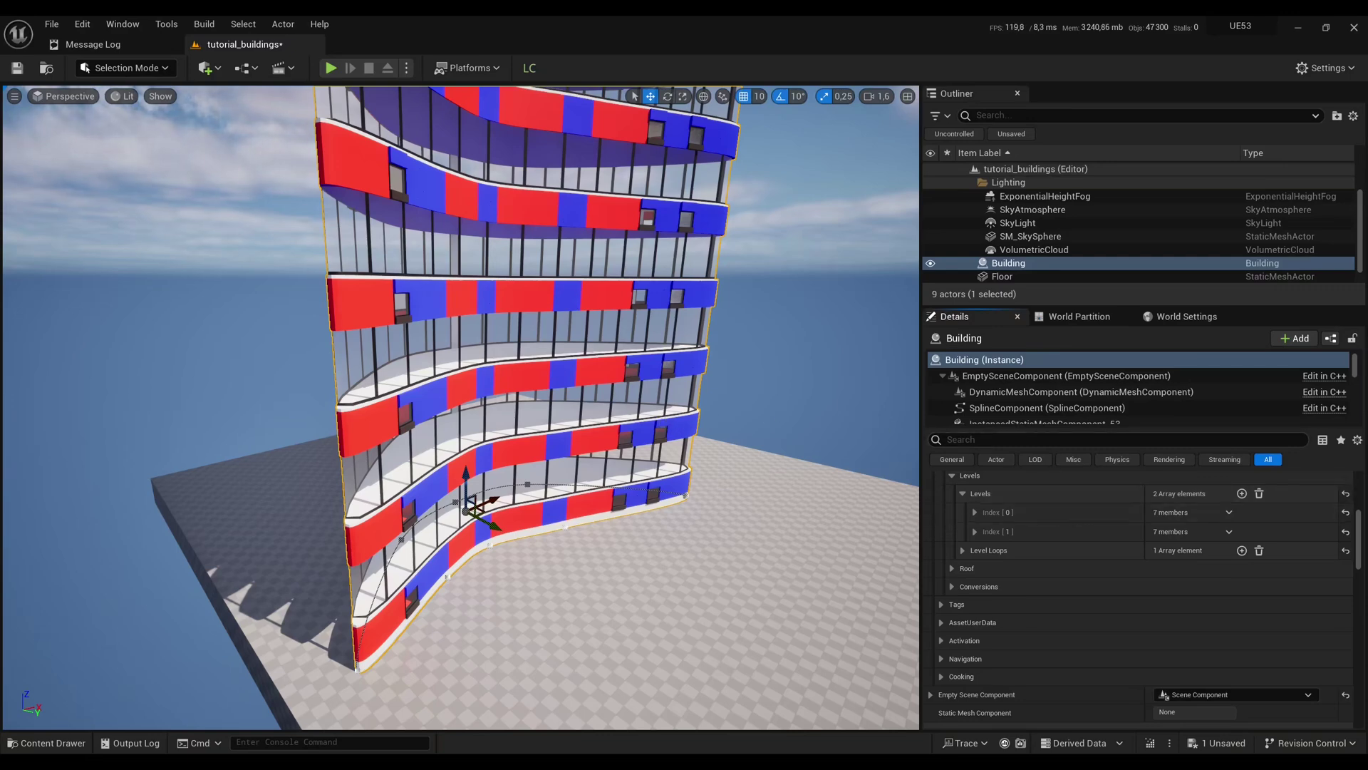
right_click_drag(895, 431, 909, 414)
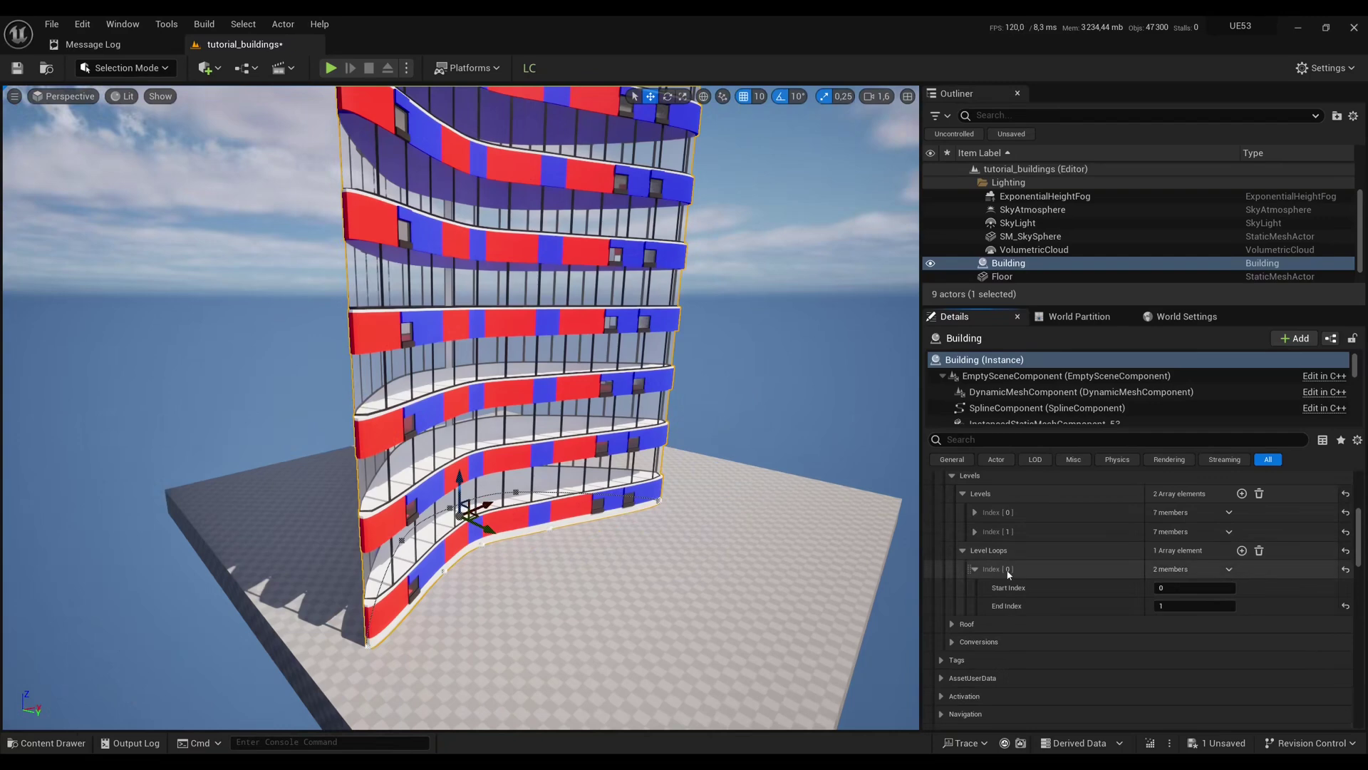
left_click(1177, 604)
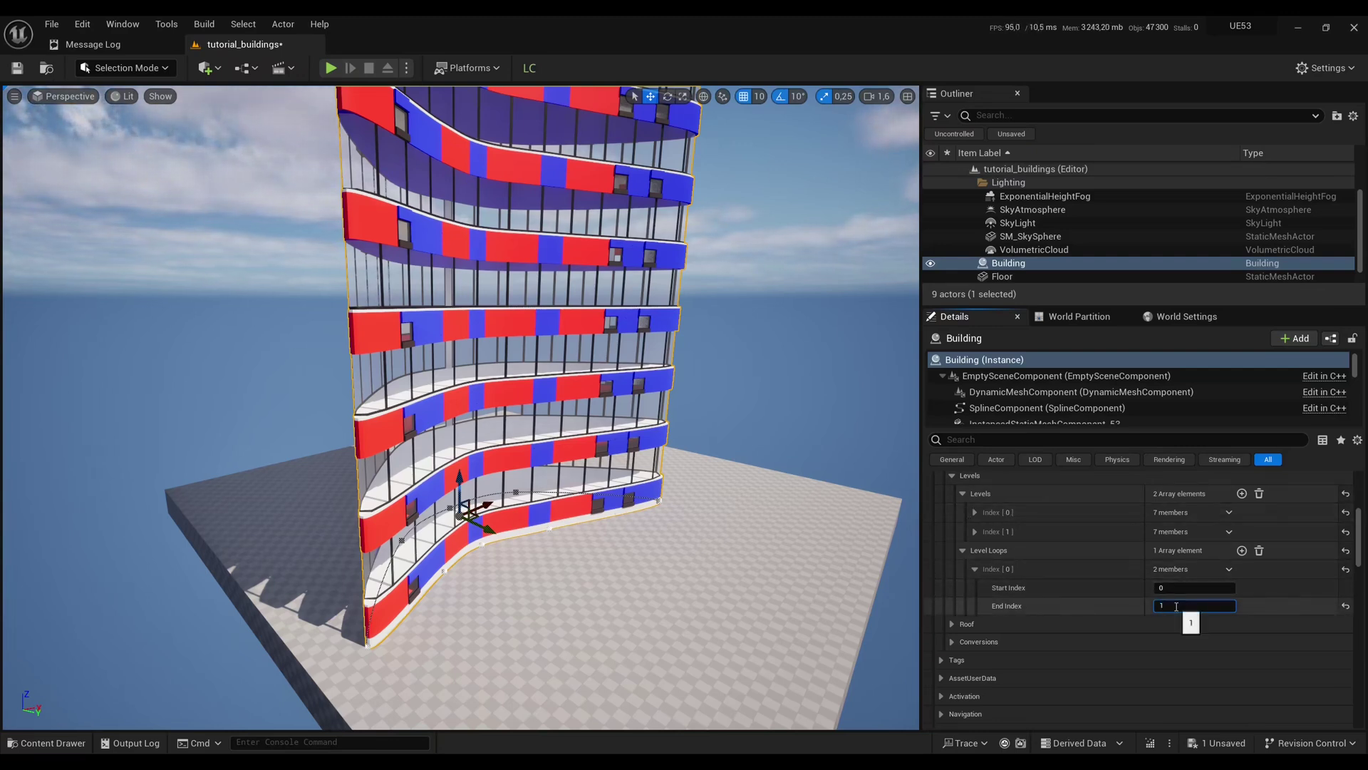
type("0")
key("Return")
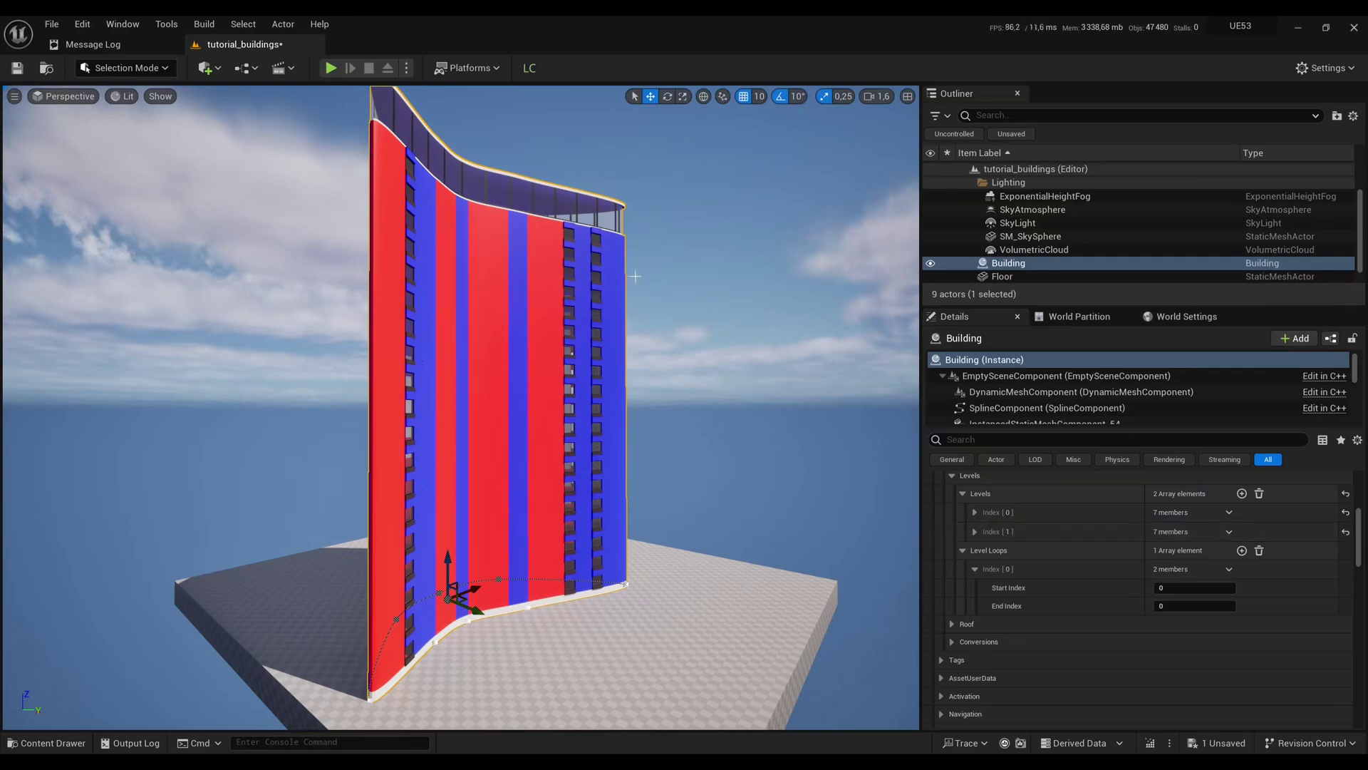
Set both the Start Index and the End Index of the level loop to 1
left_click(1185, 605)
type("1")
left_click(1176, 588)
type("1")
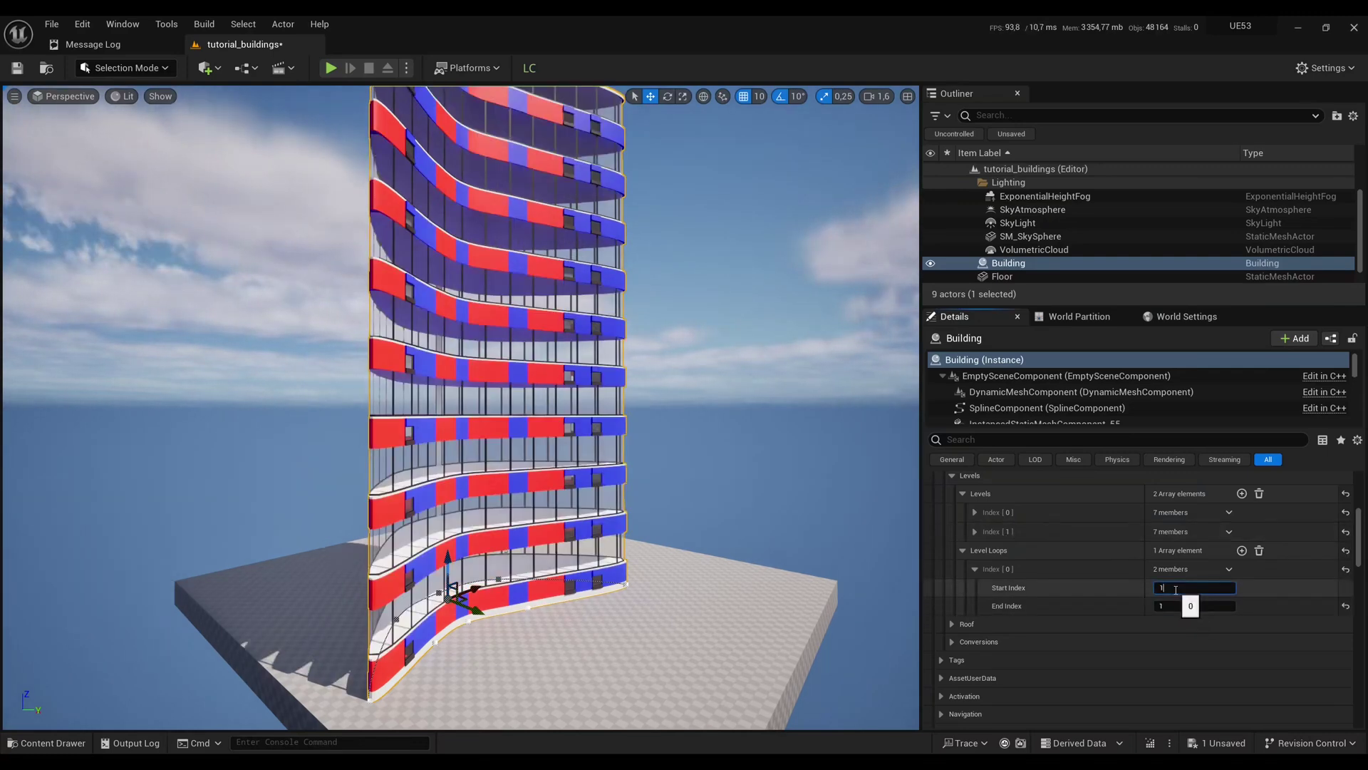
key("Return")
right_click_drag(733, 500, 755, 497)
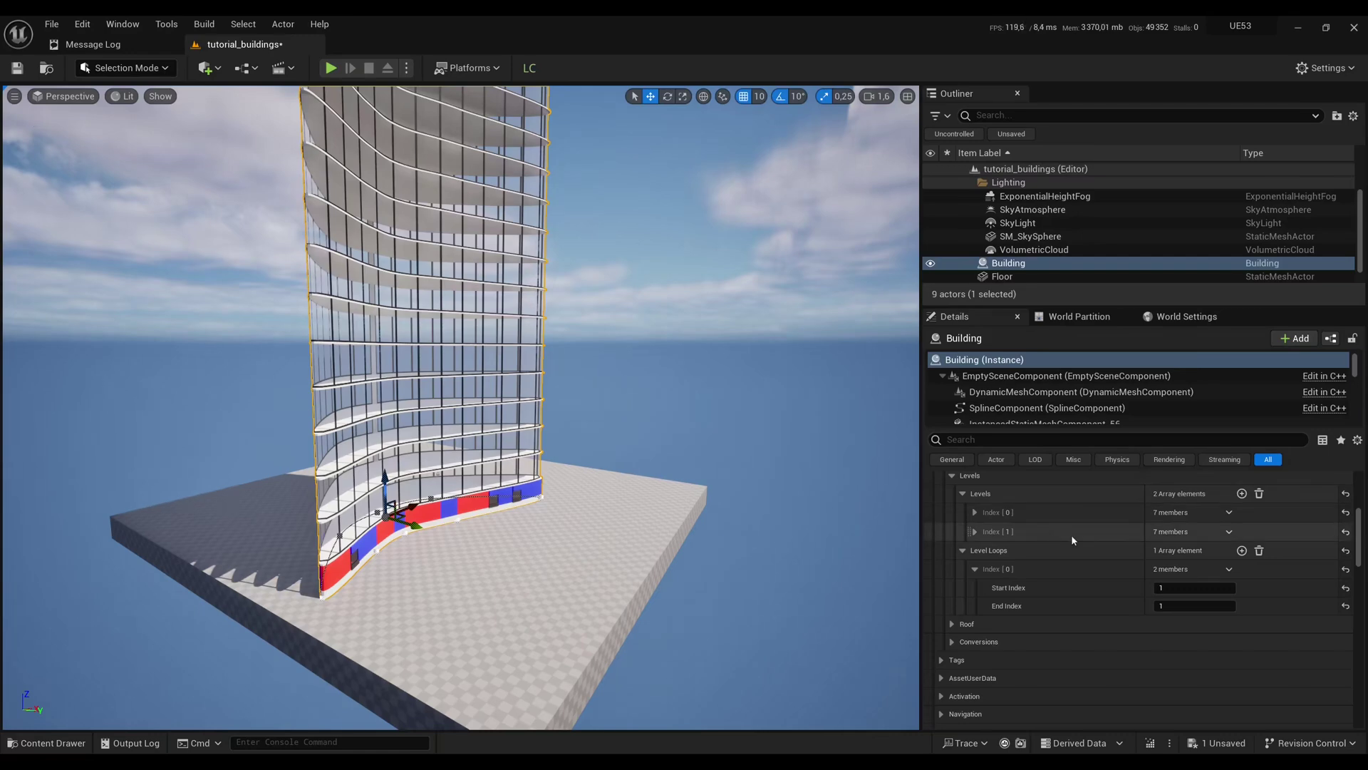
key("w")
right_click_drag(365, 531, 367, 591)
scroll(367, 531, "down", 1)
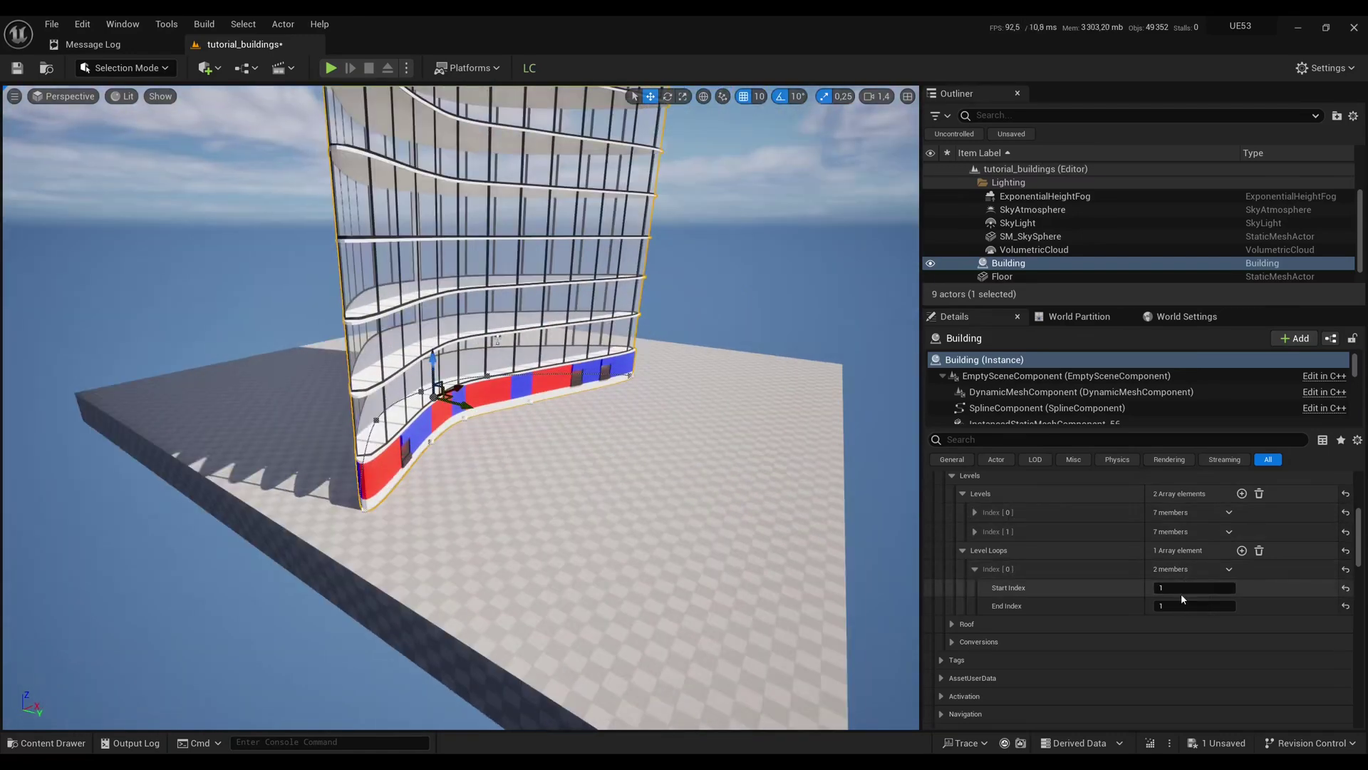
Add a second level loop and set the first loop's Start Index and End Index to 0
left_click(975, 570)
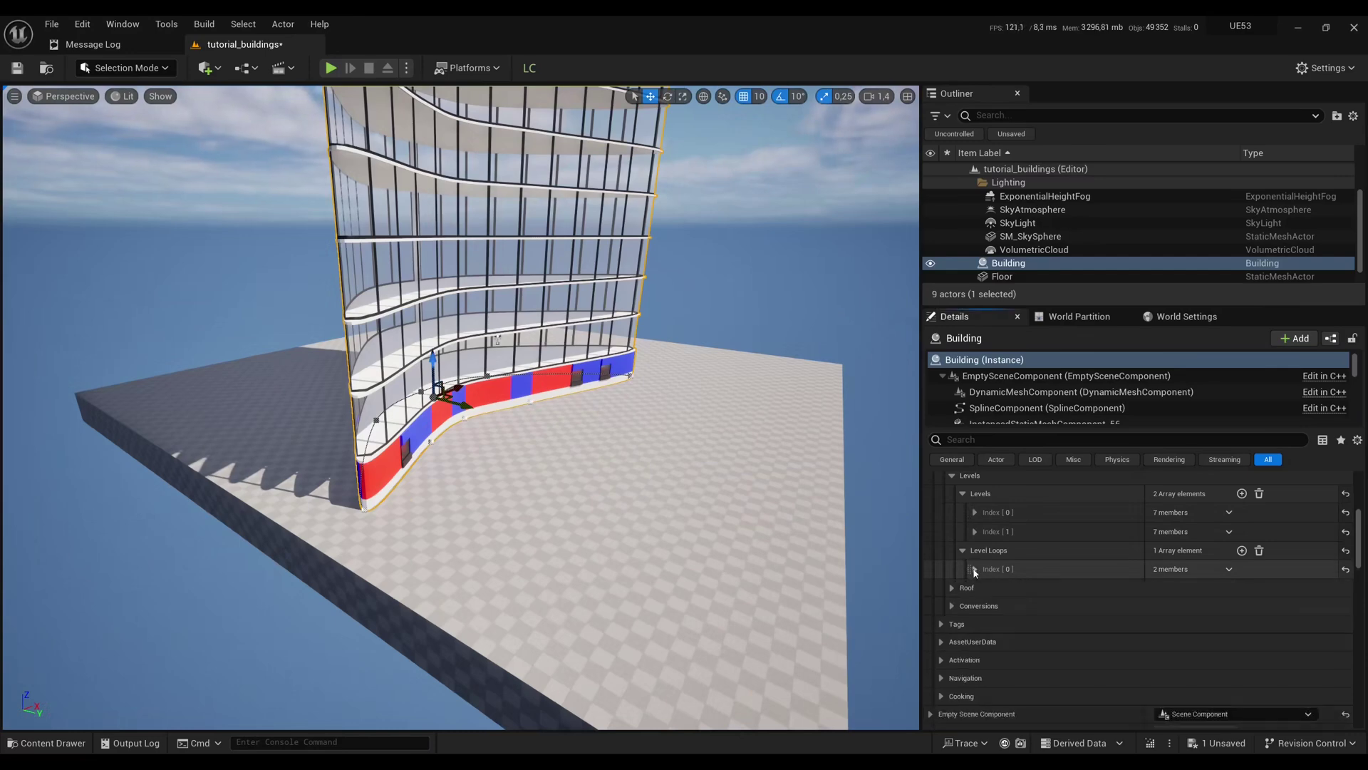
left_click(1242, 550)
left_click(1179, 587)
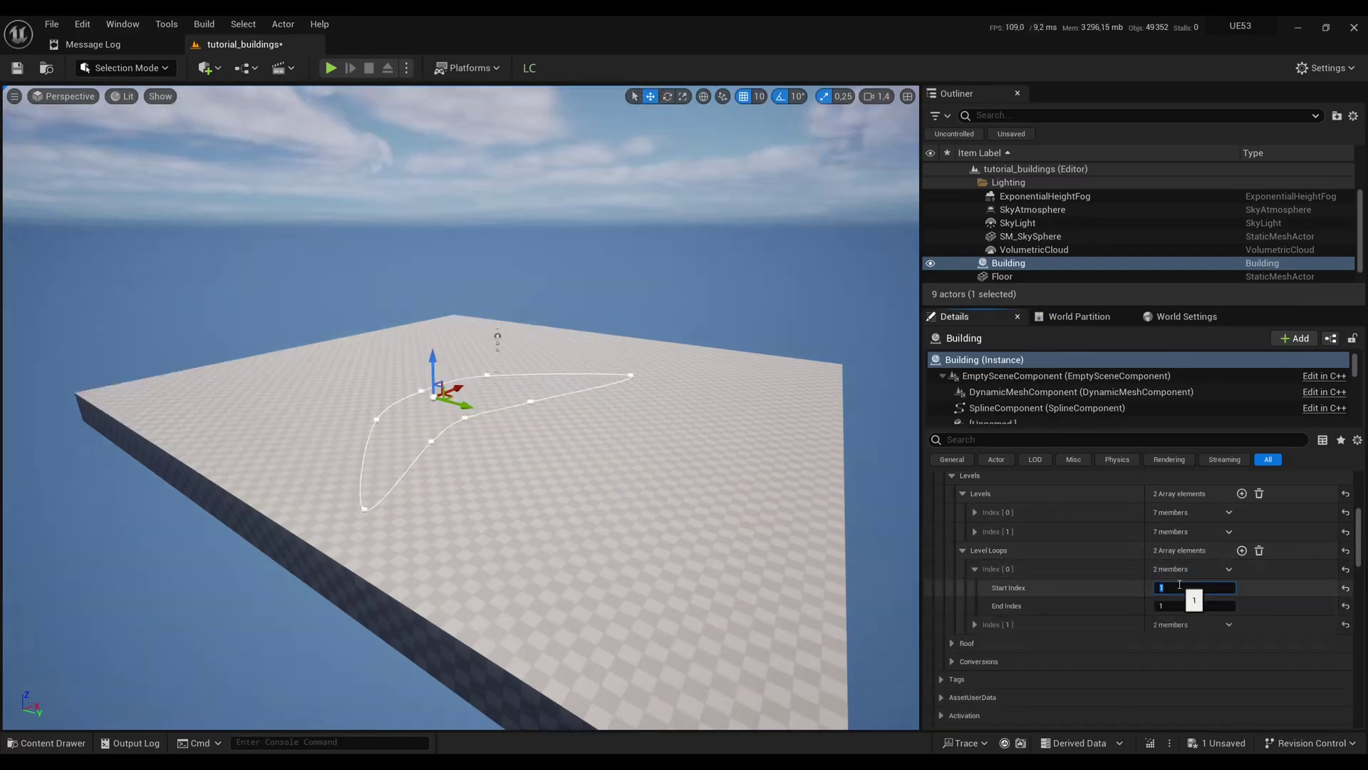
type("0")
key("Return")
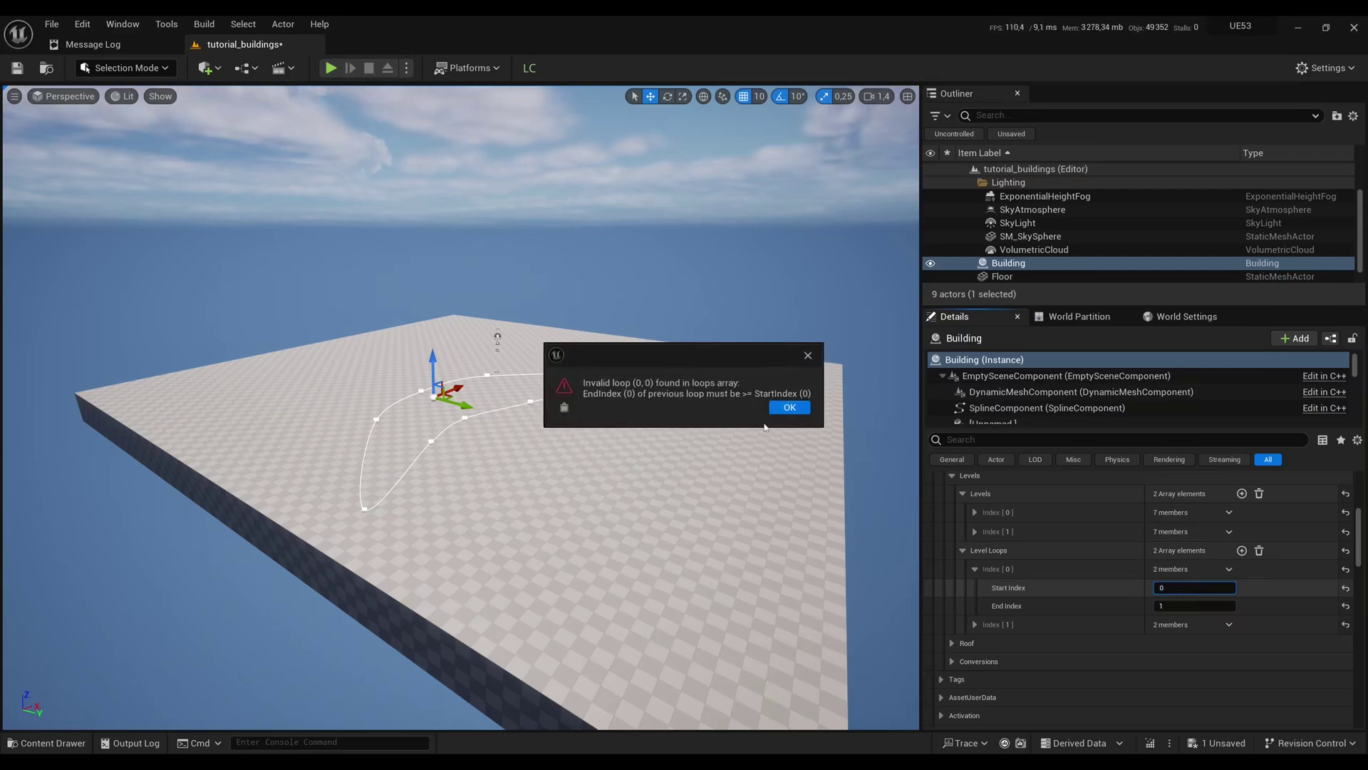
left_click(785, 409)
key("Tab")
type("0")
Set the Start Index and End Index of the second level loop to 1
left_click(1205, 620)
key("Tab")
type("1")
key("Return")
key("Return")
key("Tab")
key("Return")
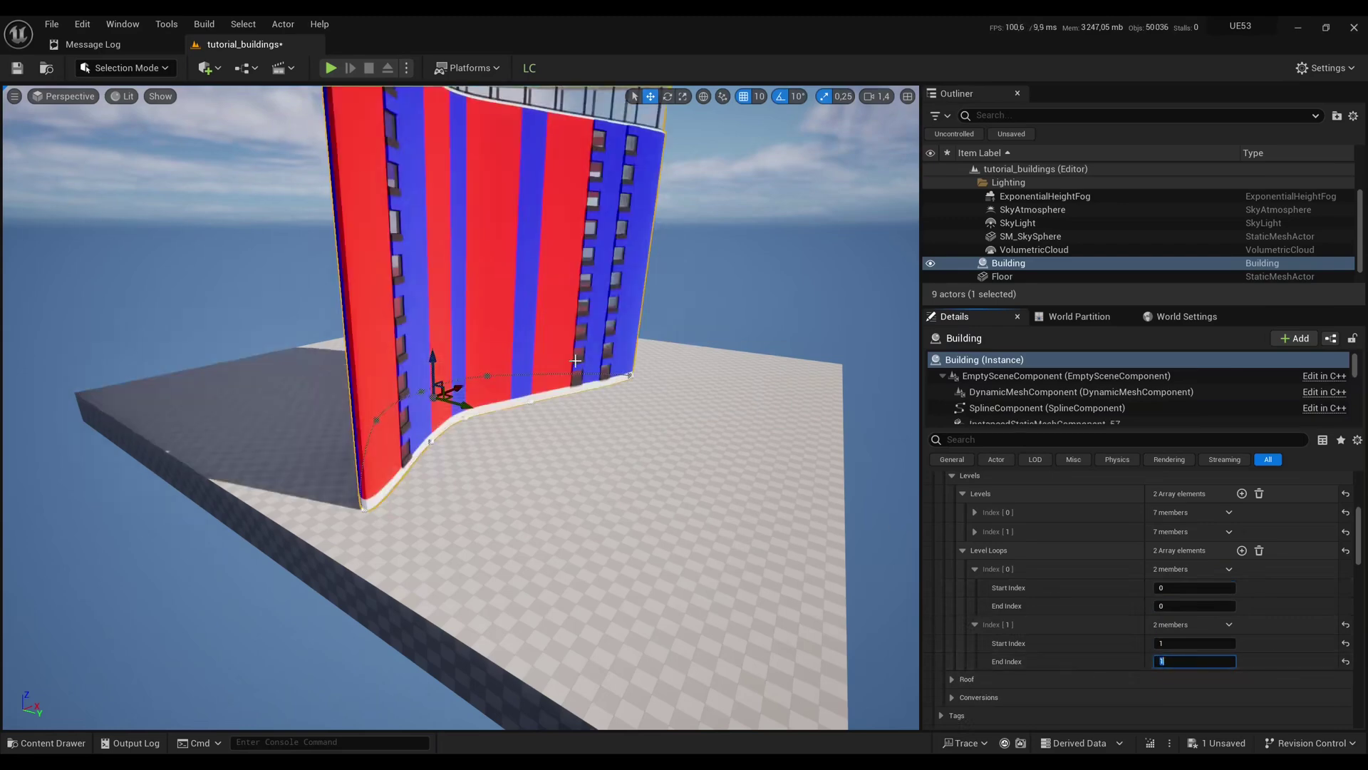
scroll(506, 467, "down", 3)
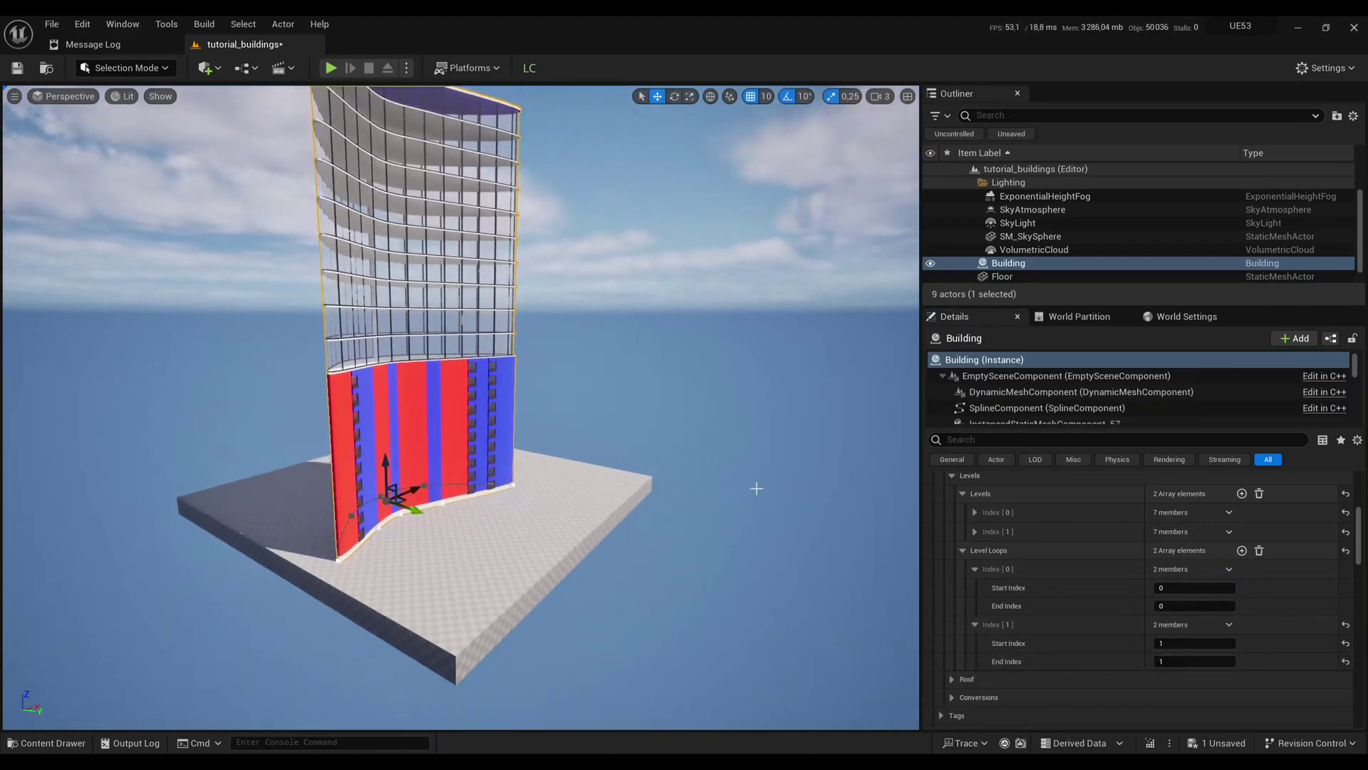
right_click_drag(495, 360, 507, 352)
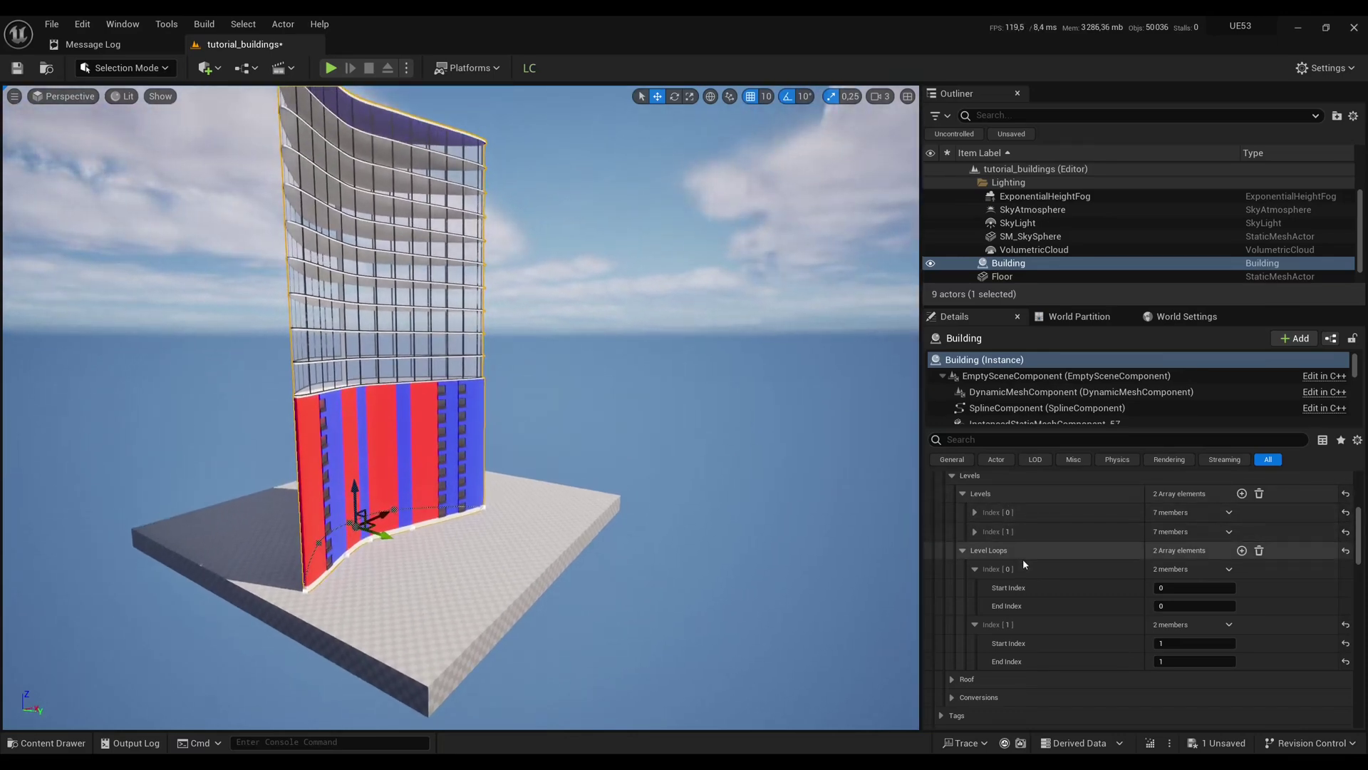
Replace the mesh of the spline mesh window attachment with SM_BendWindow
mouse_move(644, 443)
right_mouse_down()
mouse_move(644, 414)
mouse_move(644, 456)
right_mouse_up()
key("w")
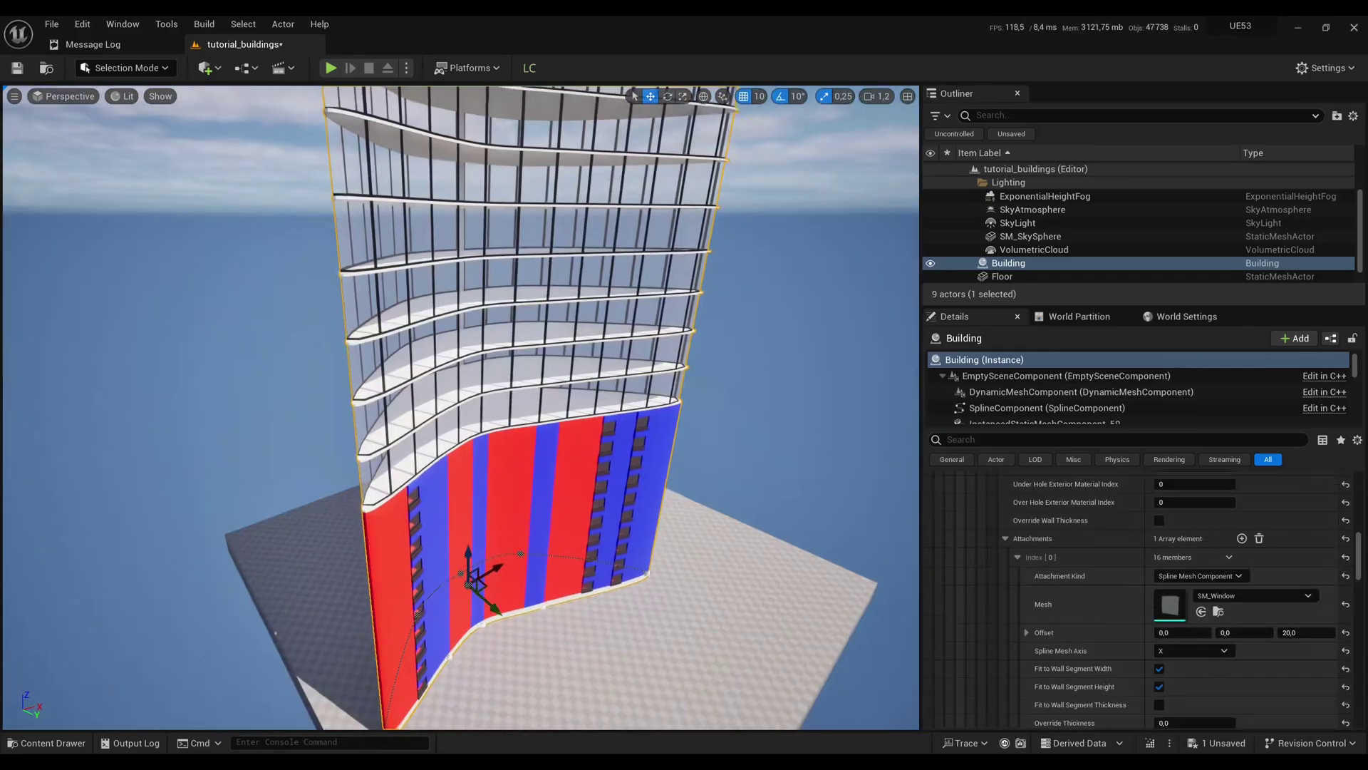
right_click_drag(499, 400, 494, 360)
key("w")
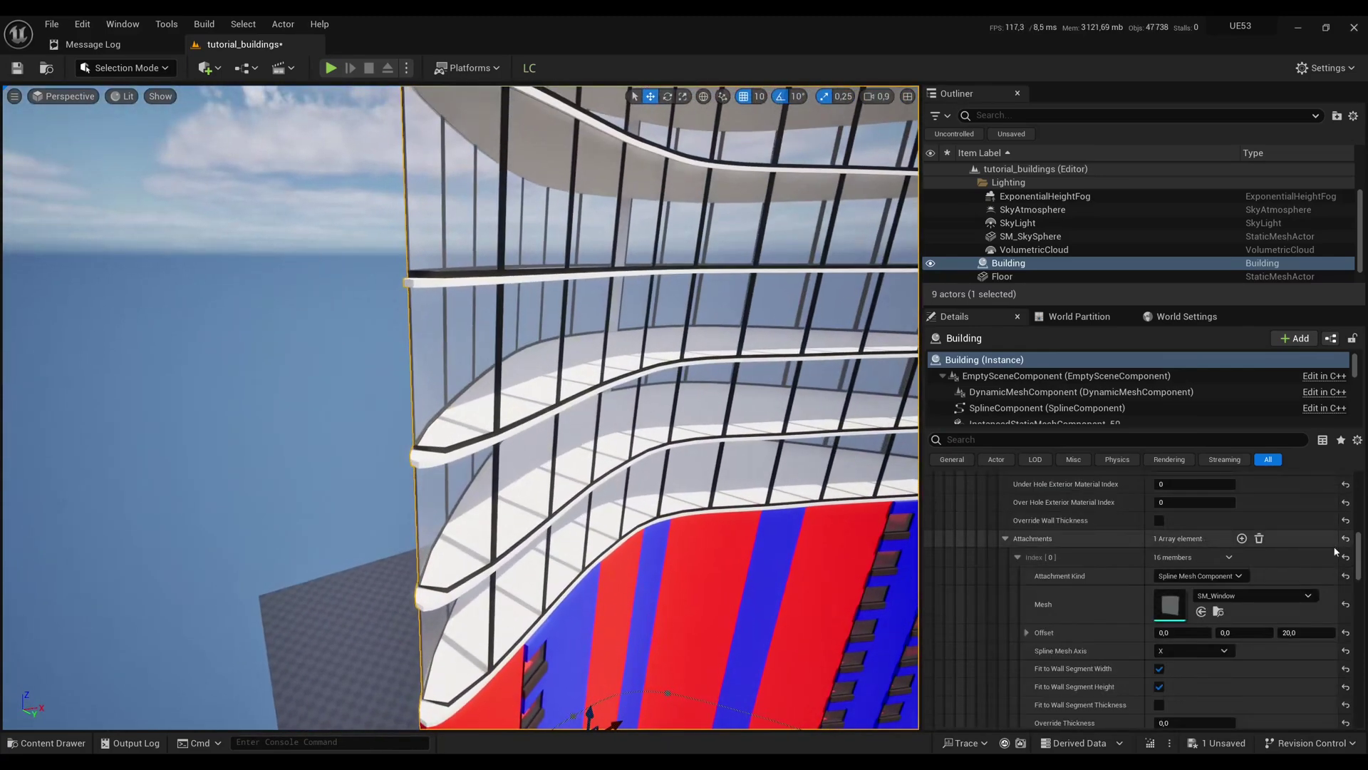
left_click(1226, 595)
type("bend")
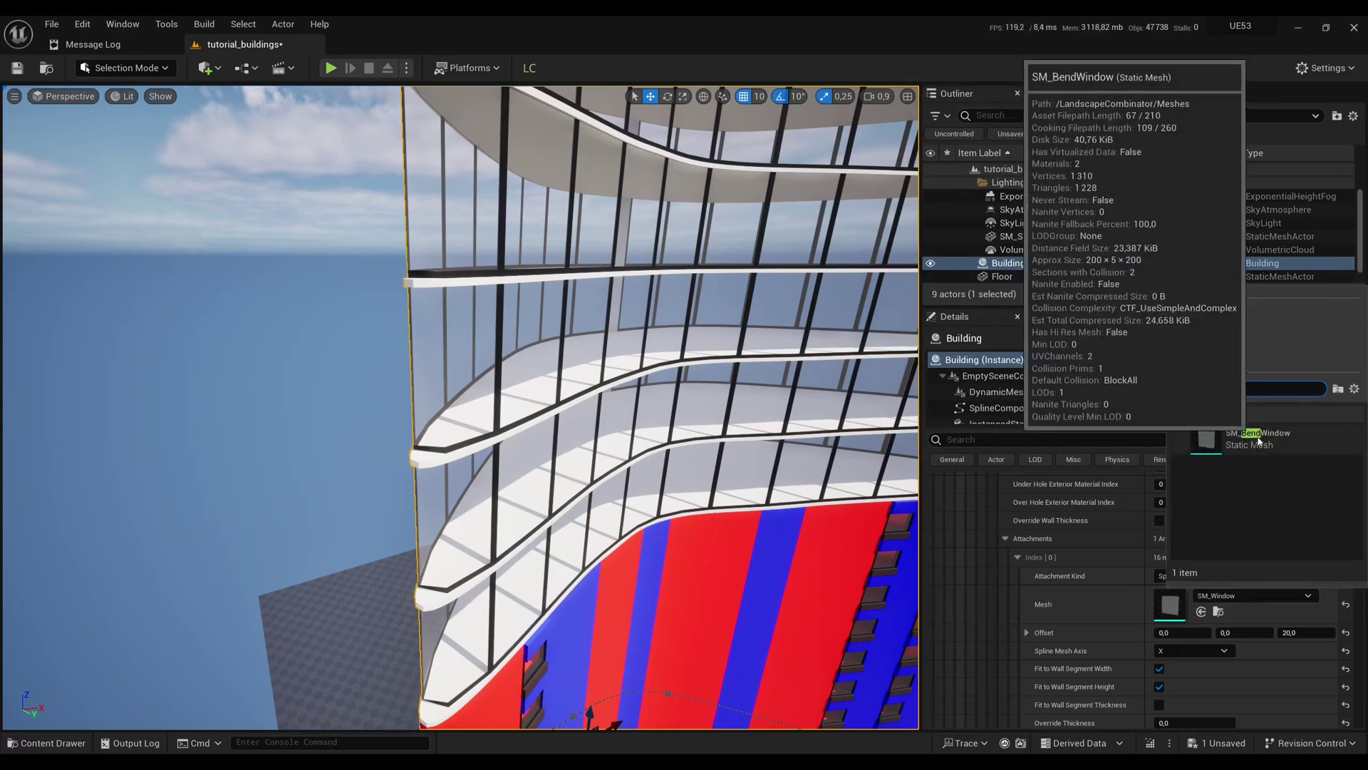
left_click(1261, 440)
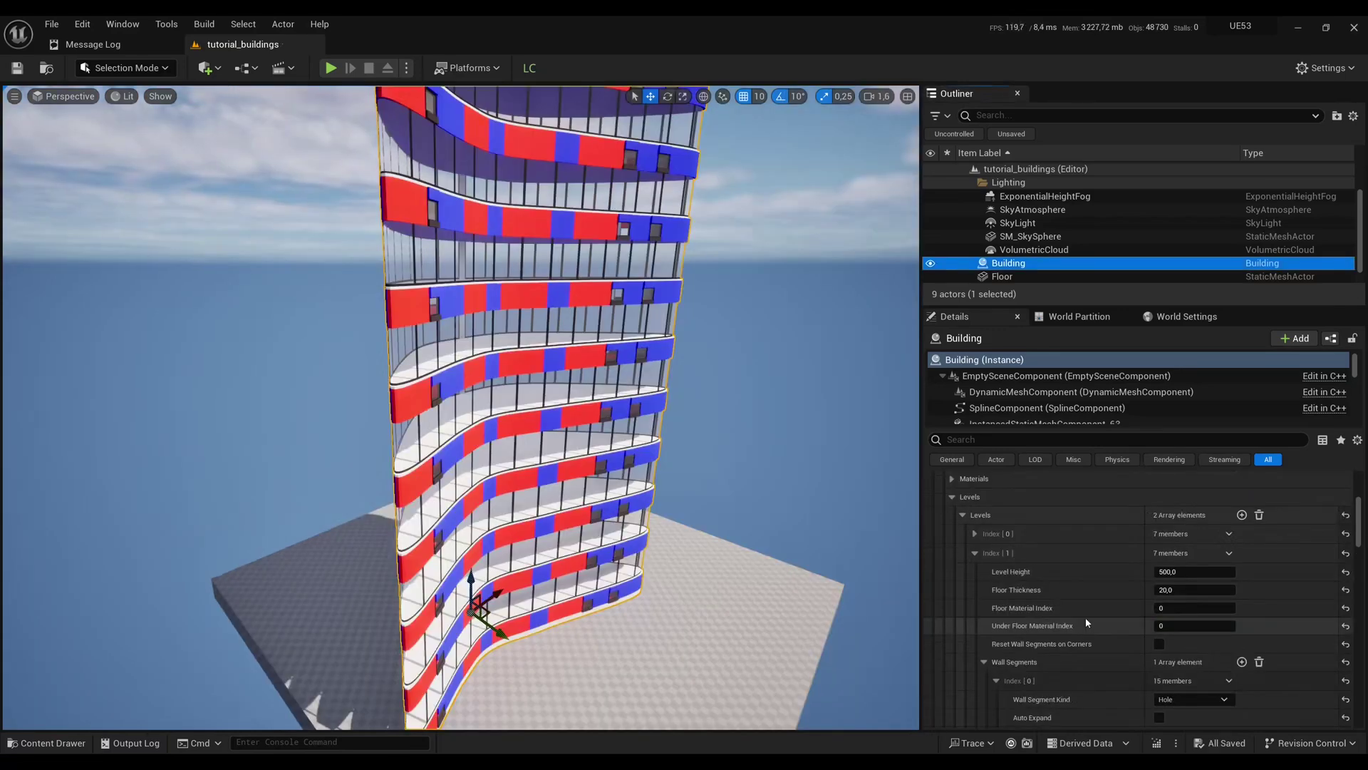
scroll(1086, 623, "up", 2)
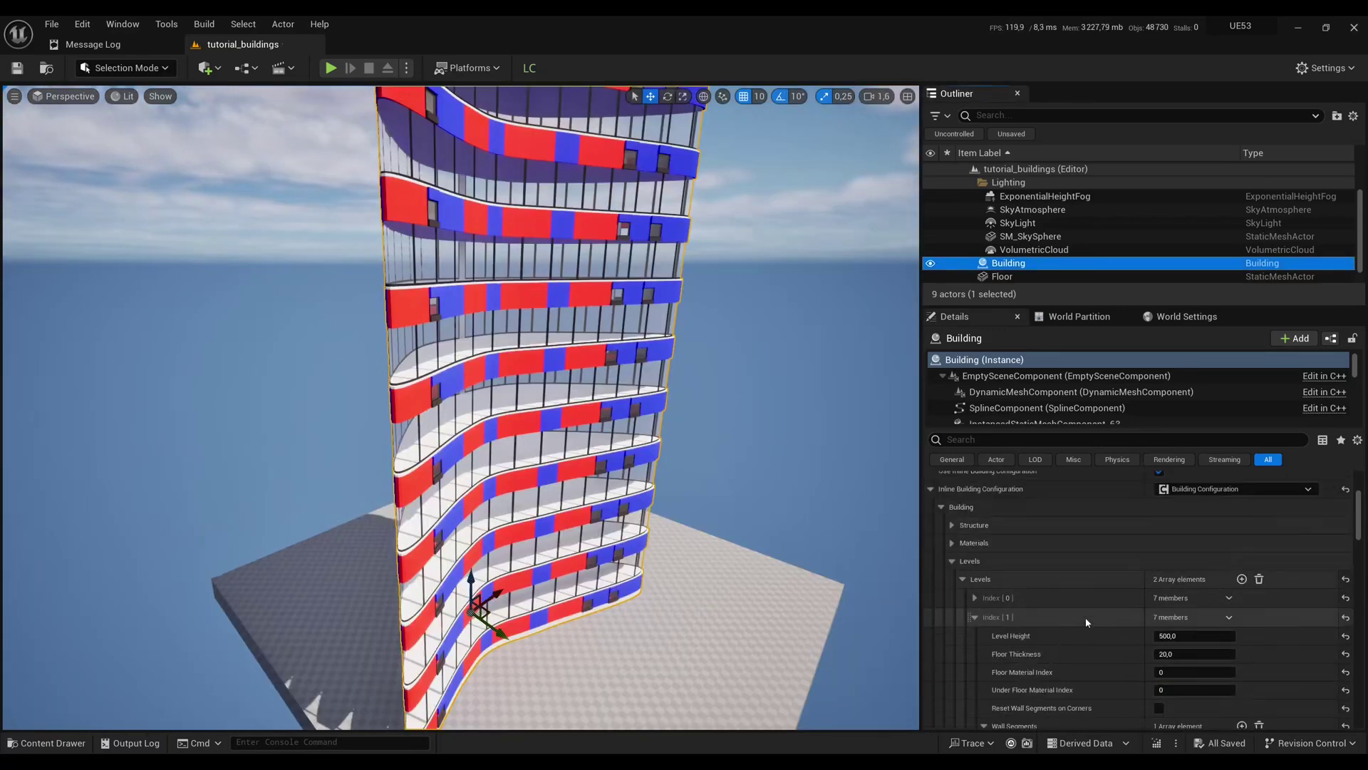
Collapse the inline building configuration and examine the Building Configuration Conversion options
scroll(1084, 617, "up", 2)
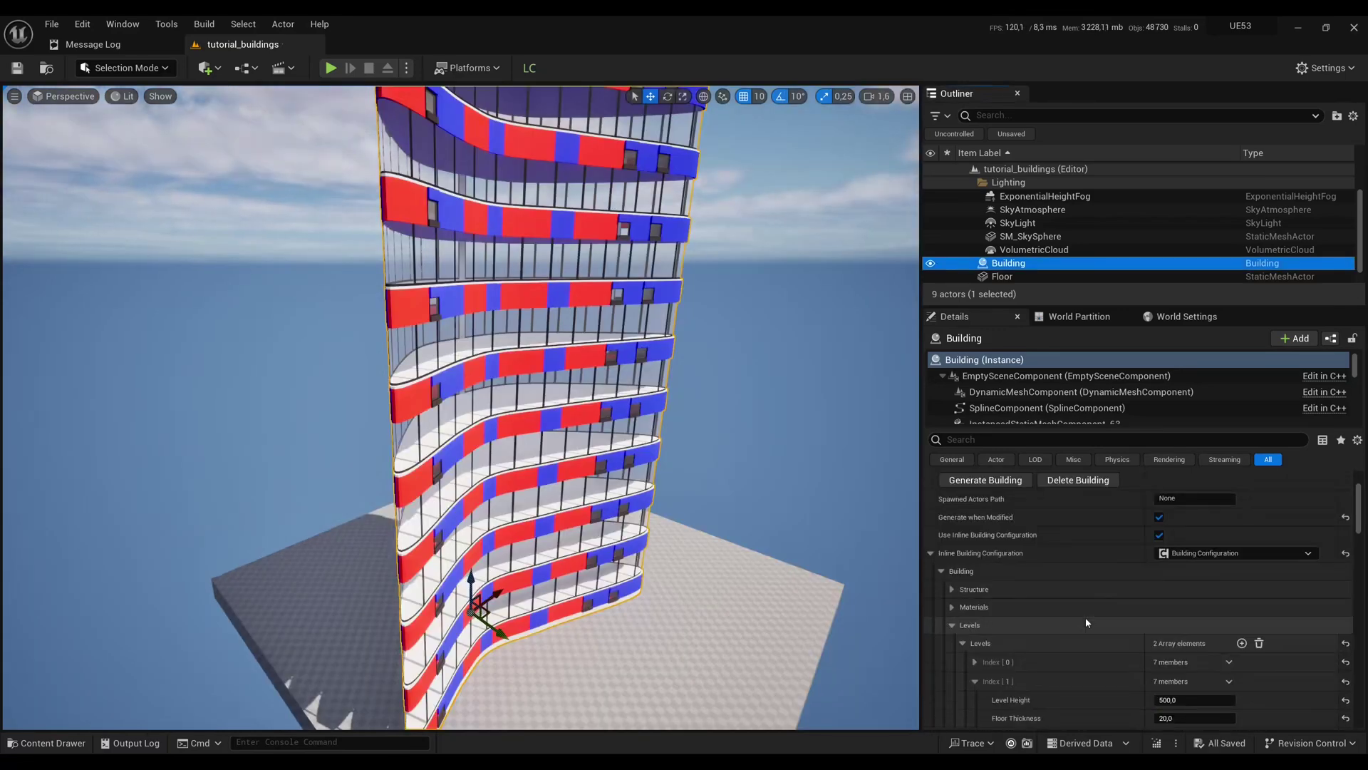
left_click(930, 554)
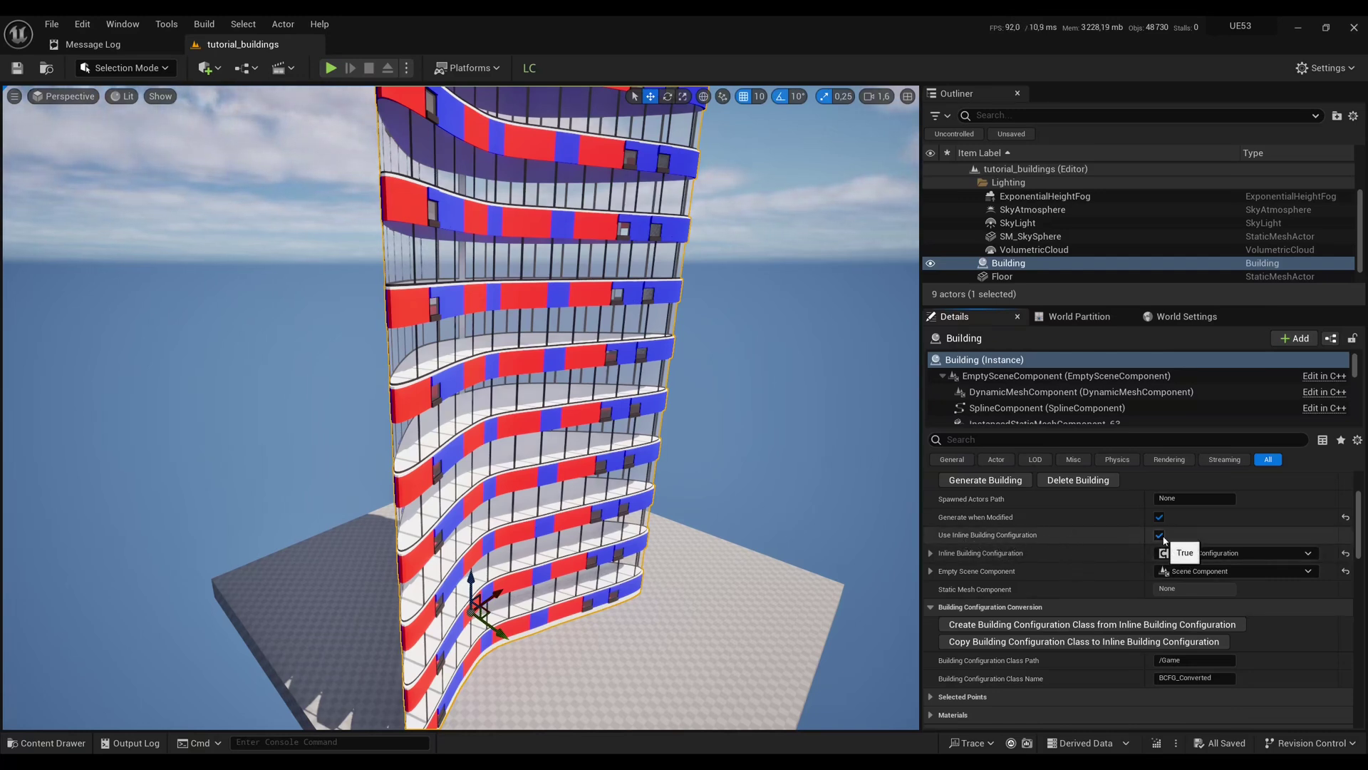
scroll(991, 617, "down", 1)
scroll(1000, 602, "up", 2)
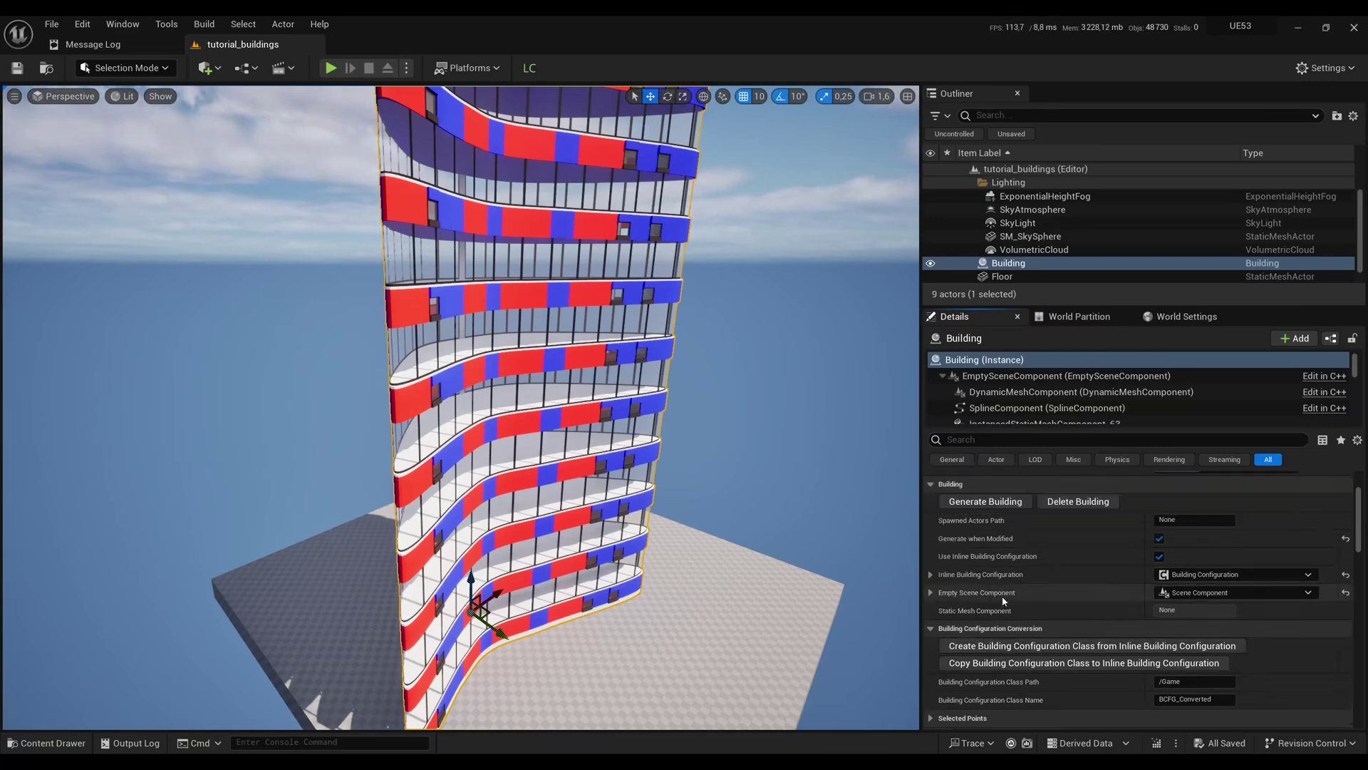
scroll(1009, 634, "down", 1)
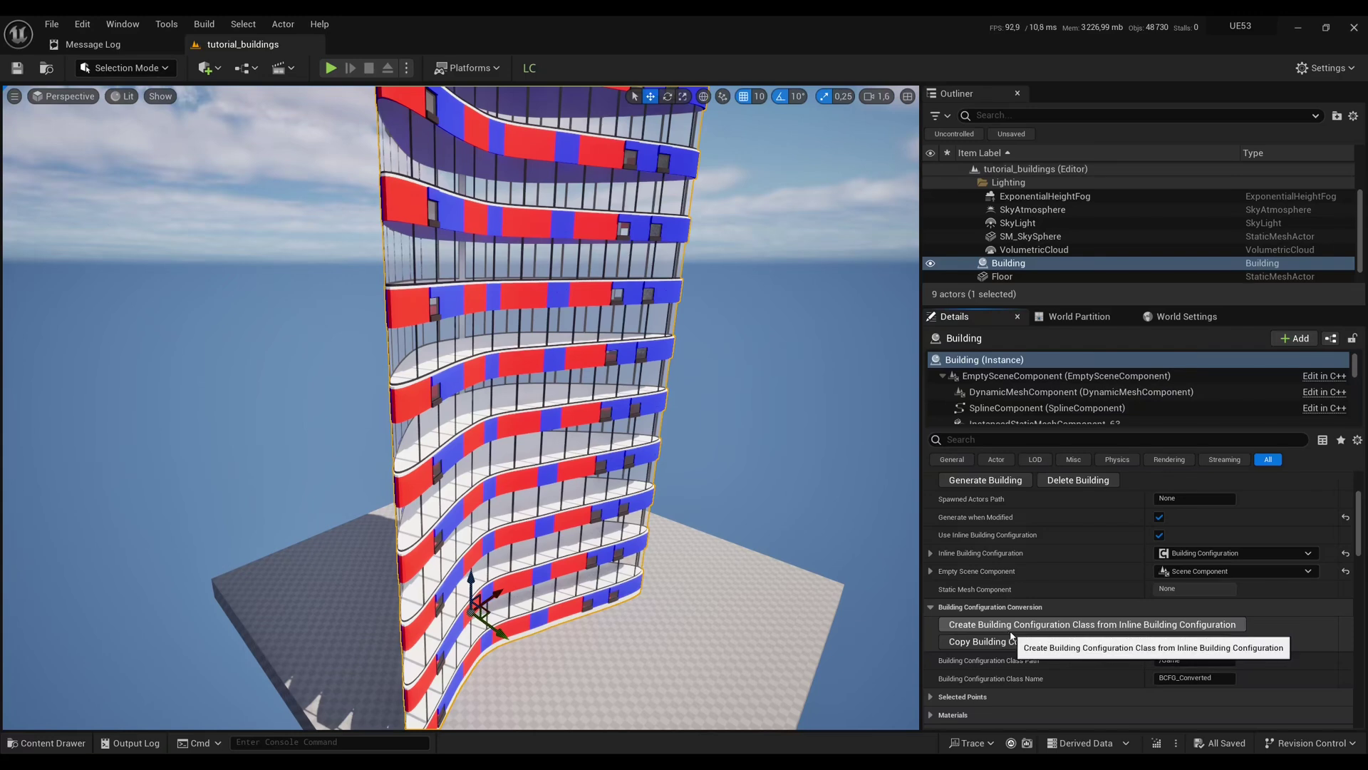
scroll(1012, 628, "down", 1)
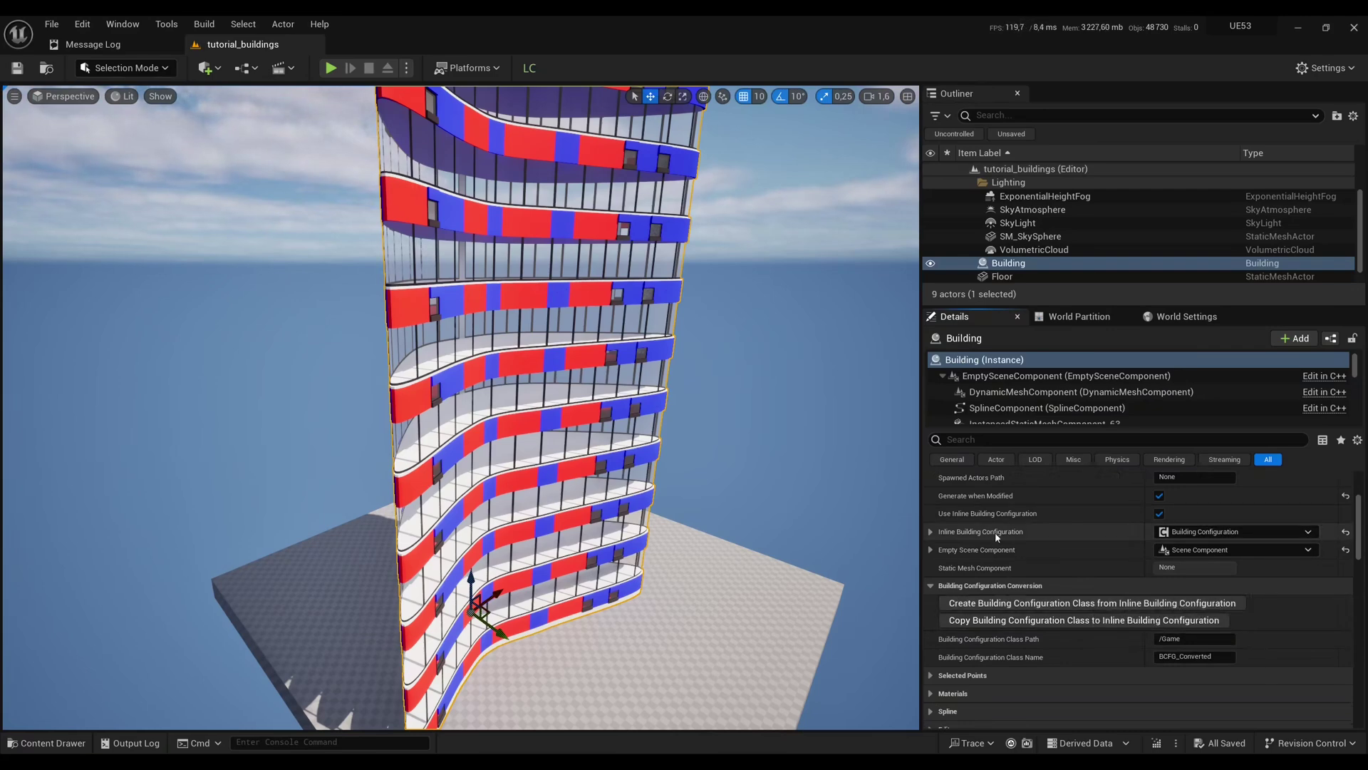
Create a building configuration class named BCFG_Tutorial from the building's inline configuration
scroll(1012, 549, "down", 2)
left_click_drag(1180, 614, 1249, 603)
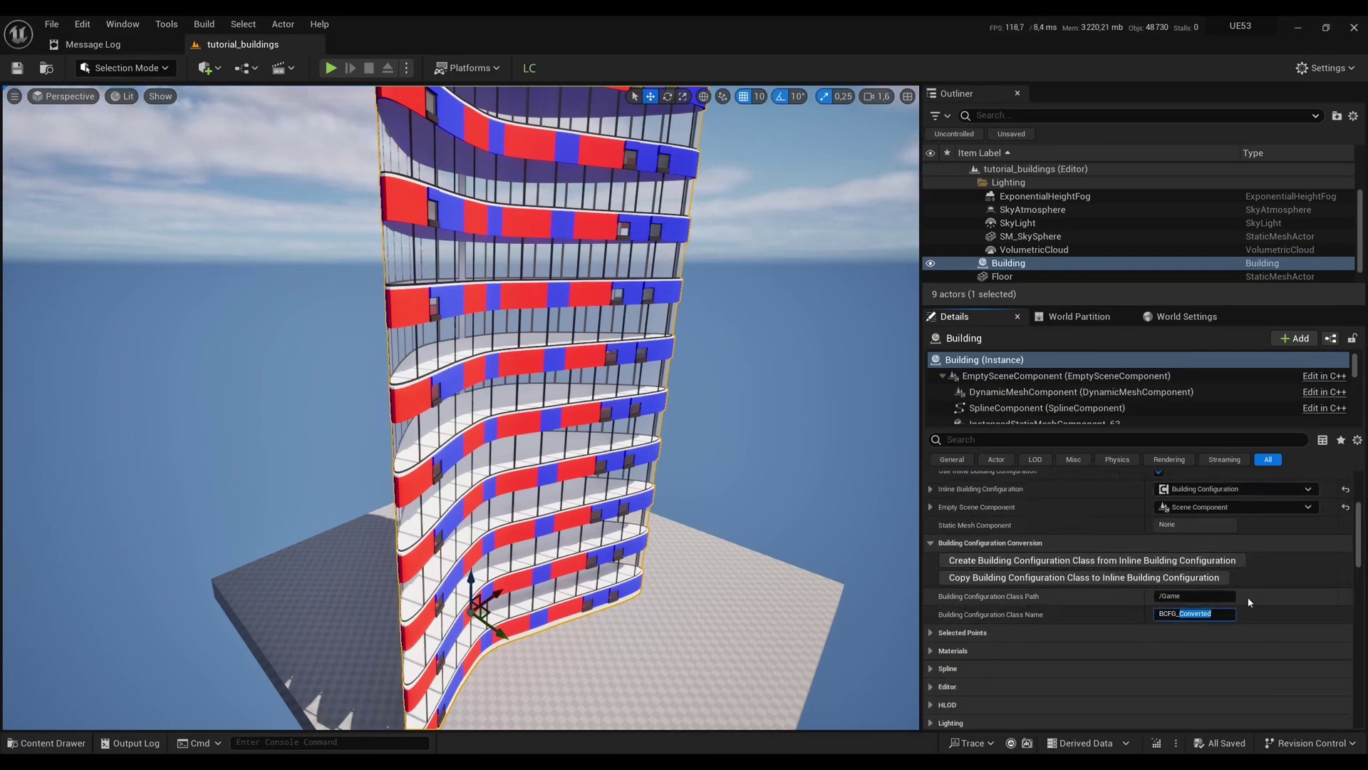
type("Tutorial")
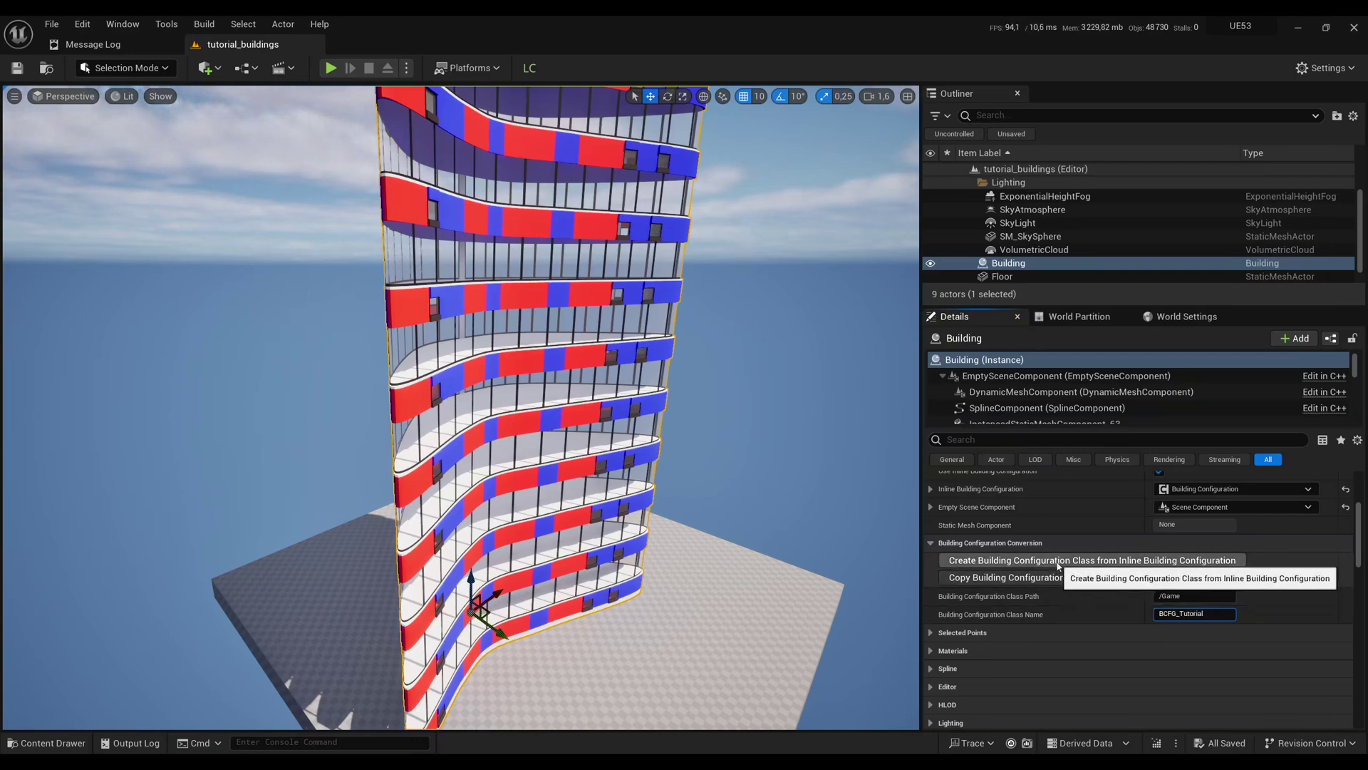
left_click(1024, 557)
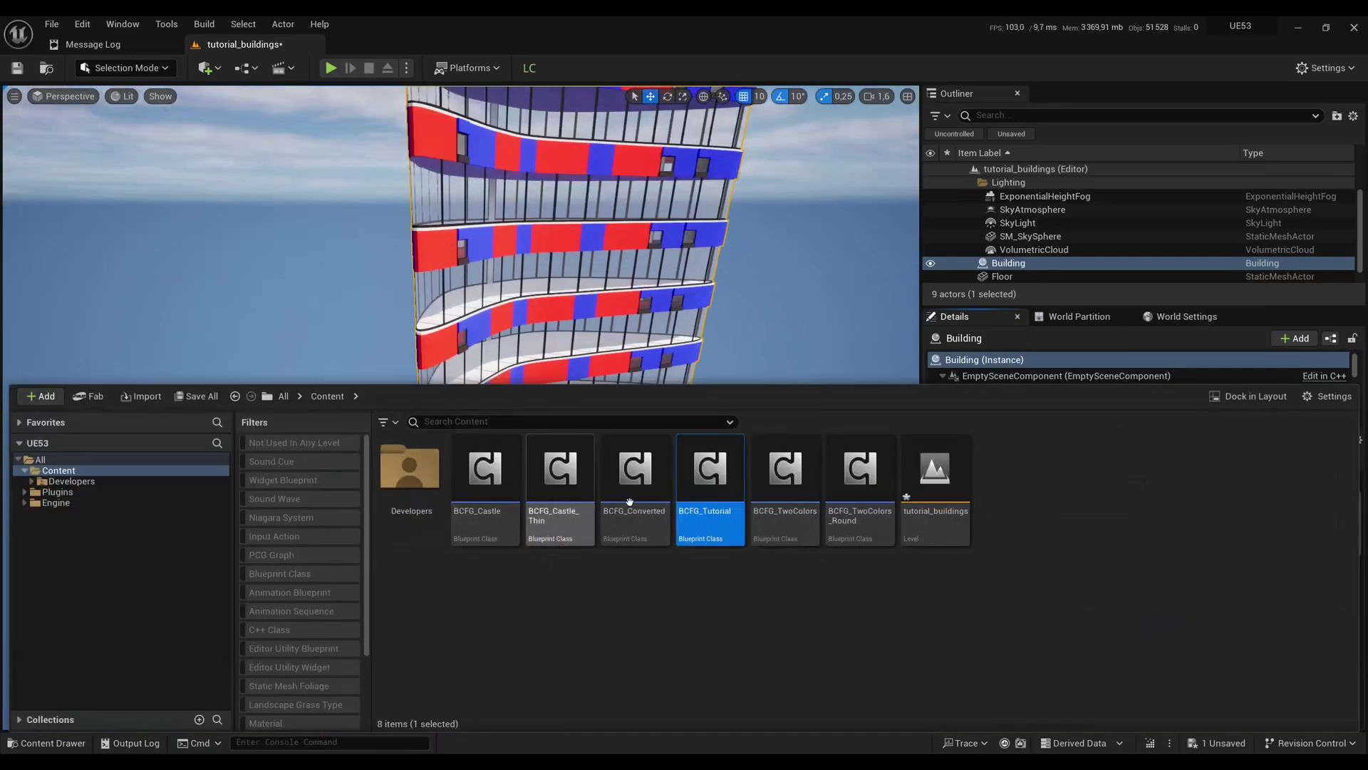
left_click(1058, 362)
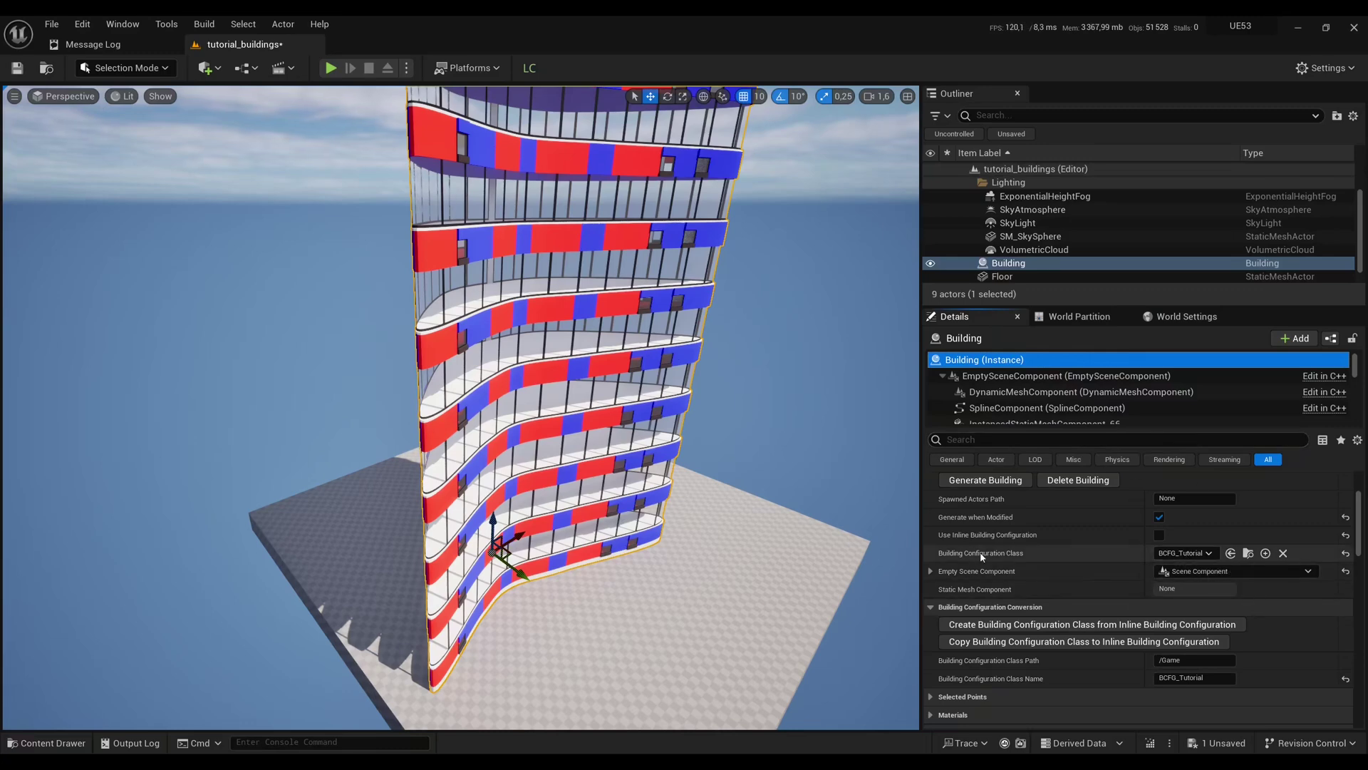
Open the L_LandscapeCombinatorExamples level and inspect the generators listed in the LC_MapTiler actor
left_click(52, 24)
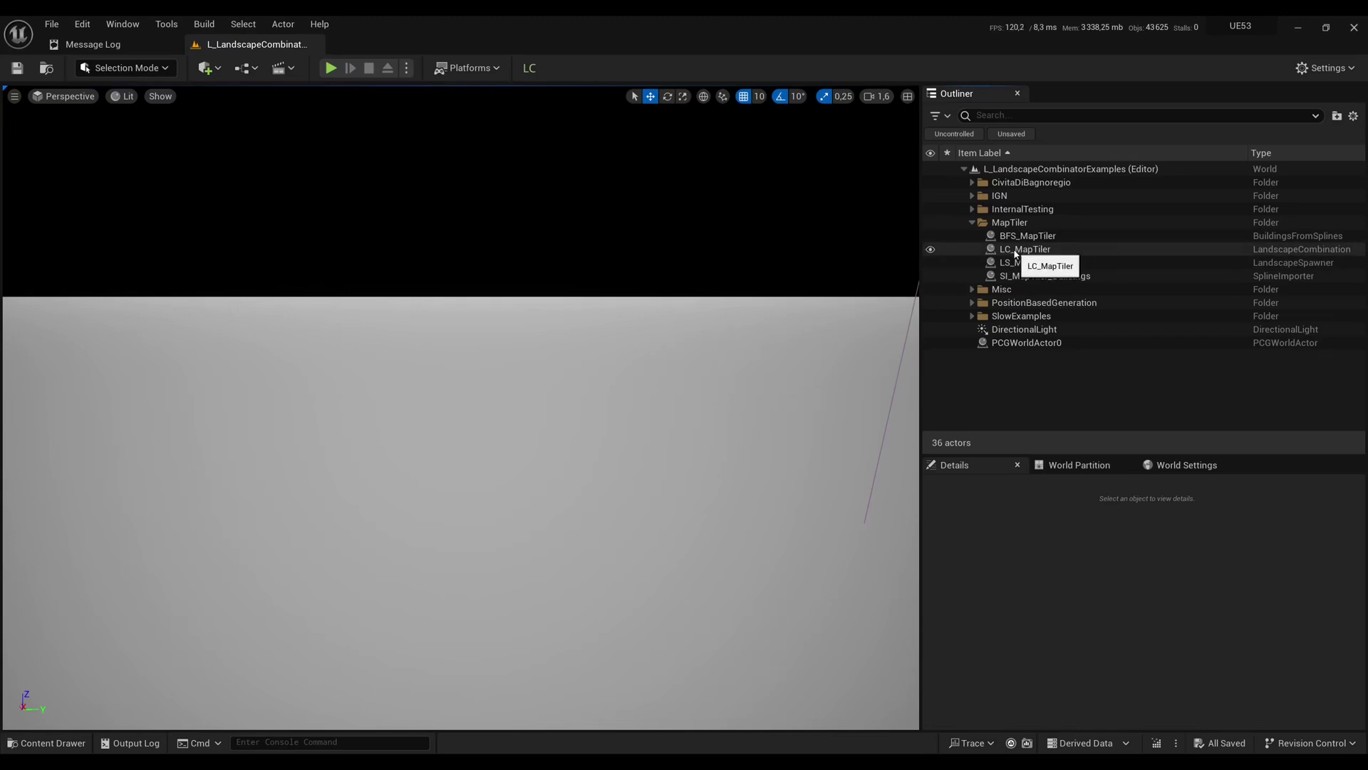
left_click(1023, 251)
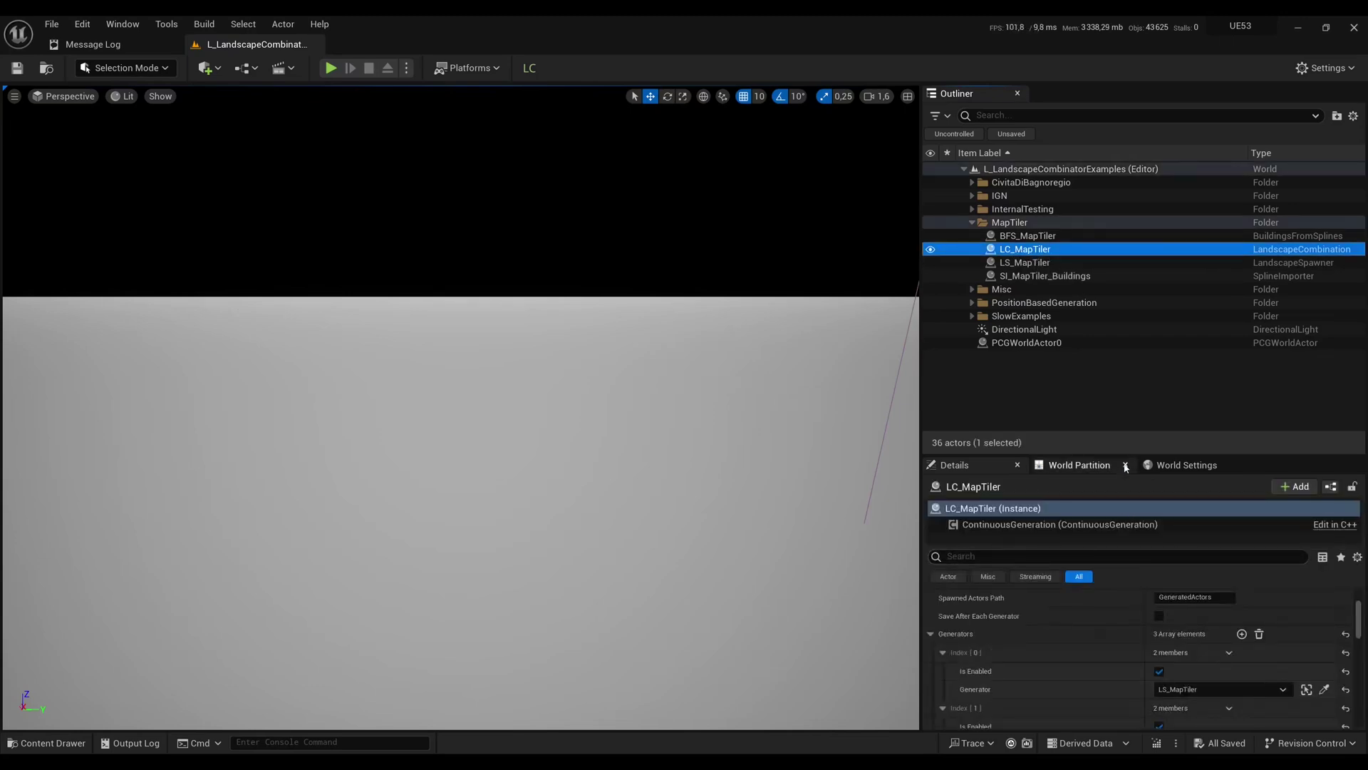
left_click_drag(1126, 454, 1127, 379)
scroll(1154, 606, "down", 1)
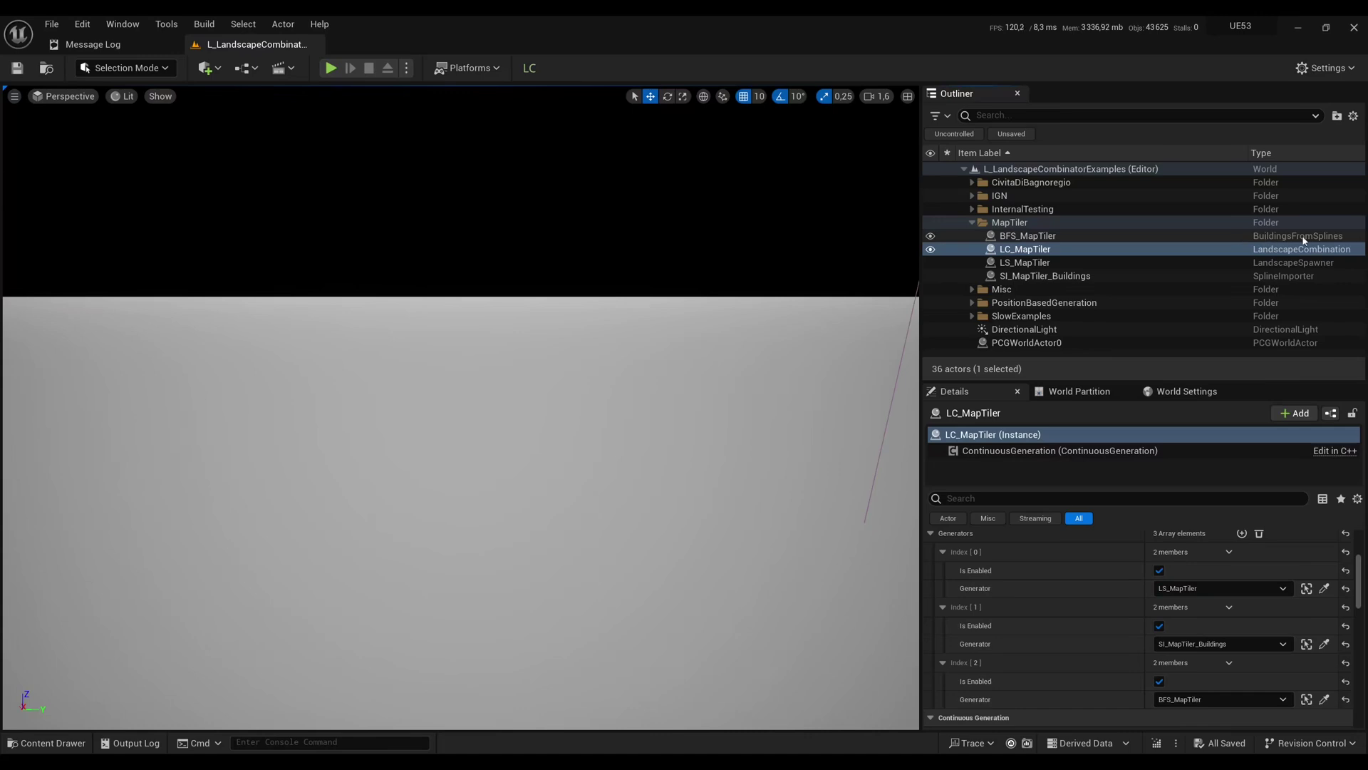
Set the Load Building Configuration Class of the BFS_MapTiler actor to BCFG_Tutorial
left_click(1029, 237)
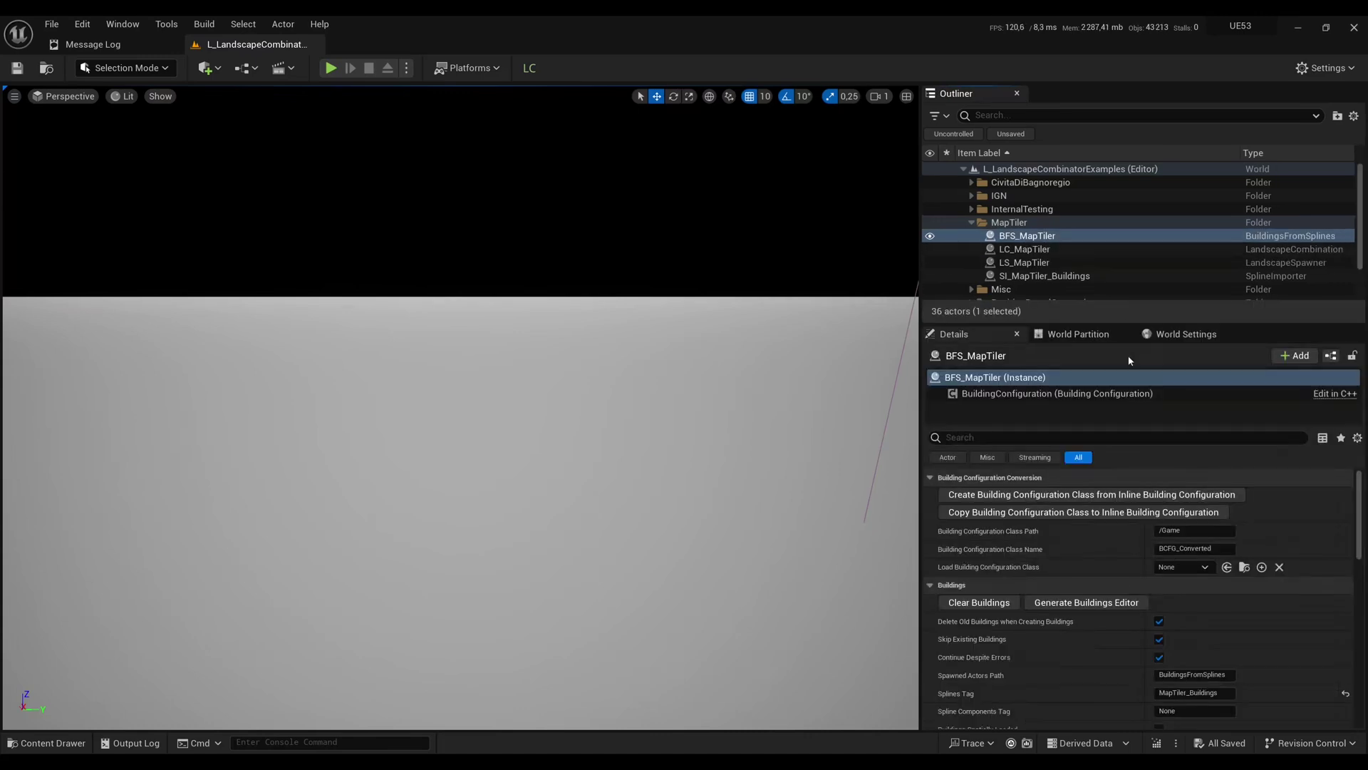
scroll(1083, 610, "down", 1)
scroll(1088, 612, "up", 1)
left_click(1183, 567)
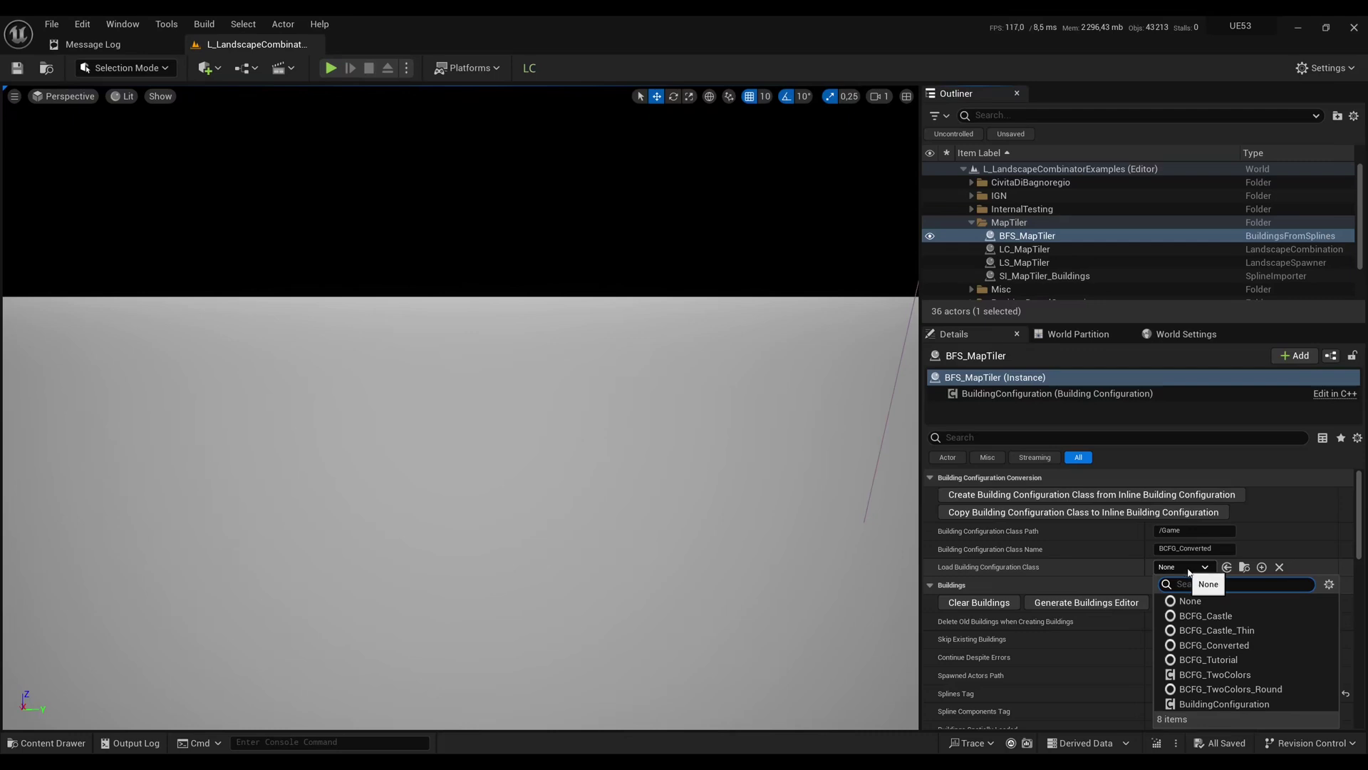
left_click(1253, 685)
scroll(1203, 627, "down", 1)
scroll(1190, 599, "up", 1)
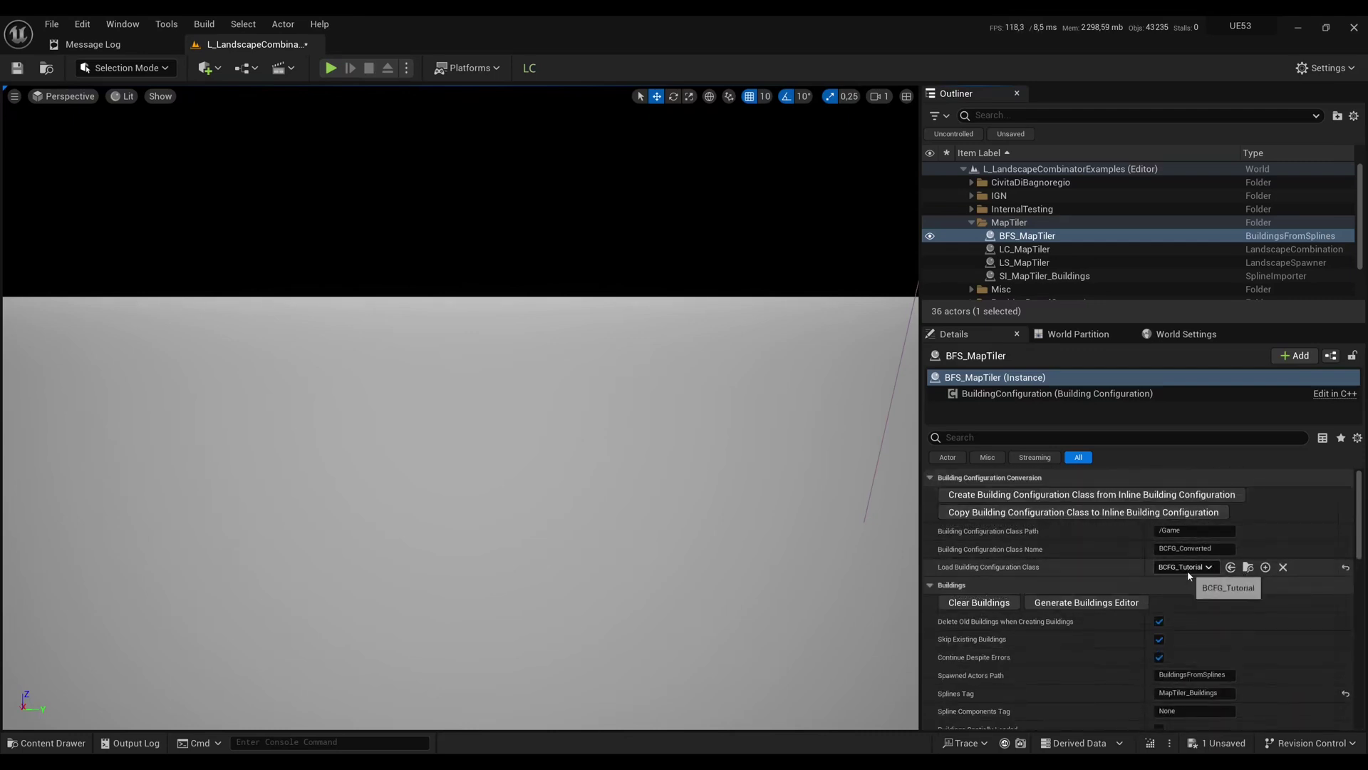
Copy the BCFG_Tutorial class into BFS_MapTiler's inline building configuration
scroll(1069, 542, "down", 1)
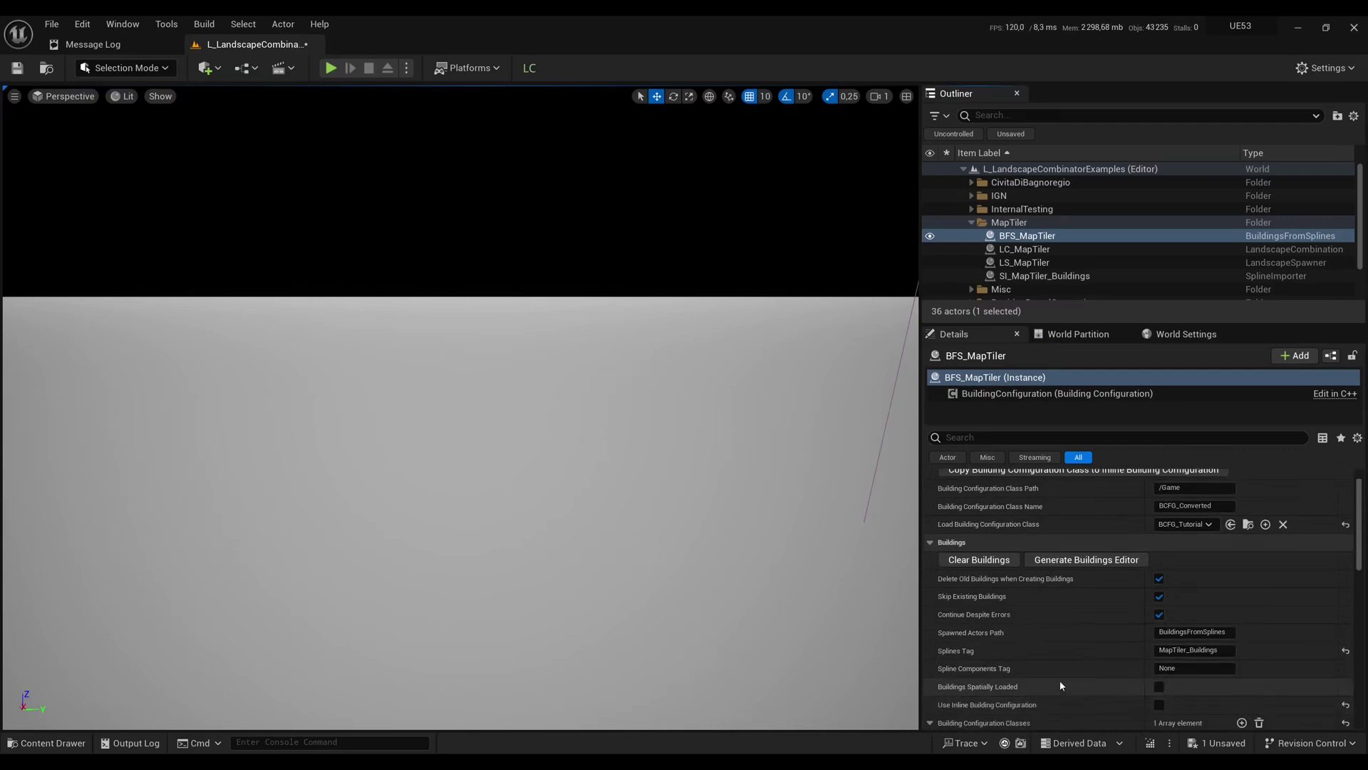
scroll(1062, 688, "up", 1)
left_click(1075, 490)
scroll(1024, 689, "down", 5)
scroll(1098, 663, "down", 3)
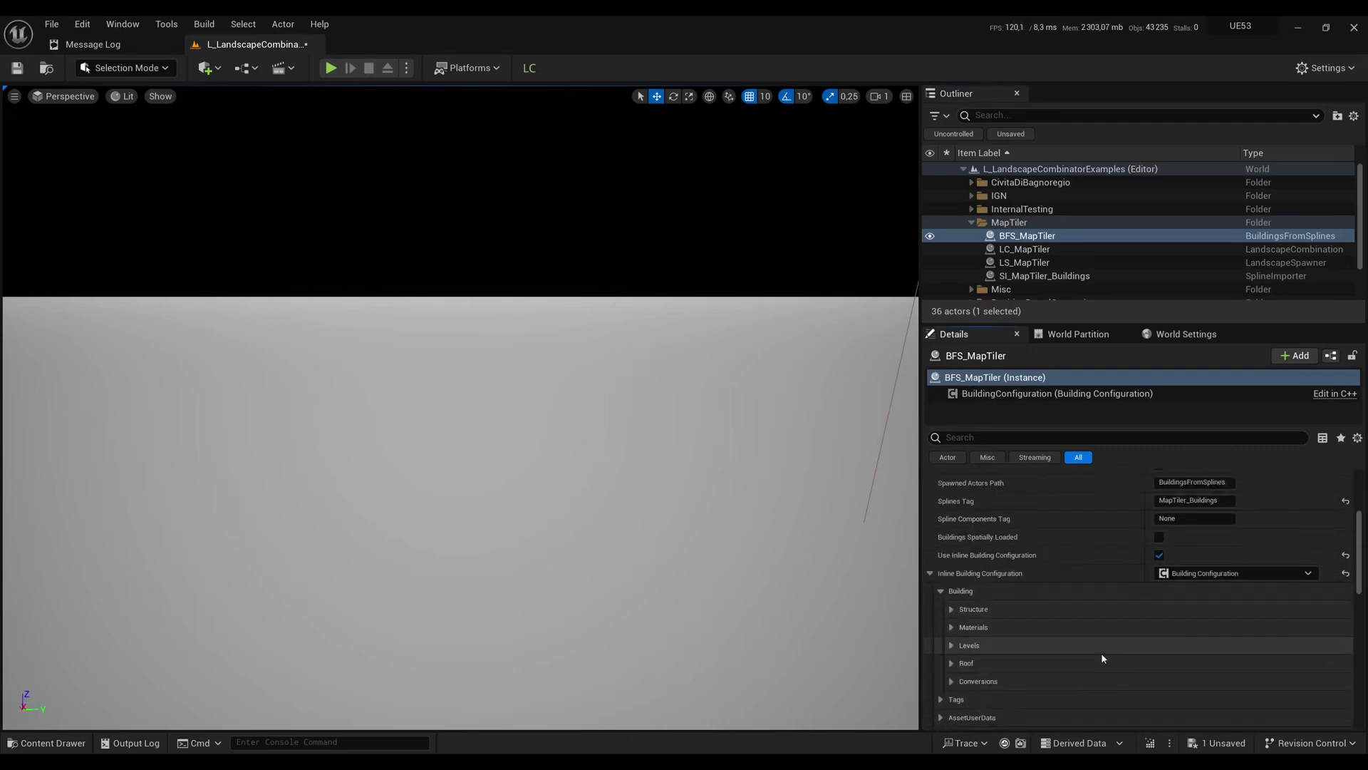
scroll(1034, 645, "down", 1)
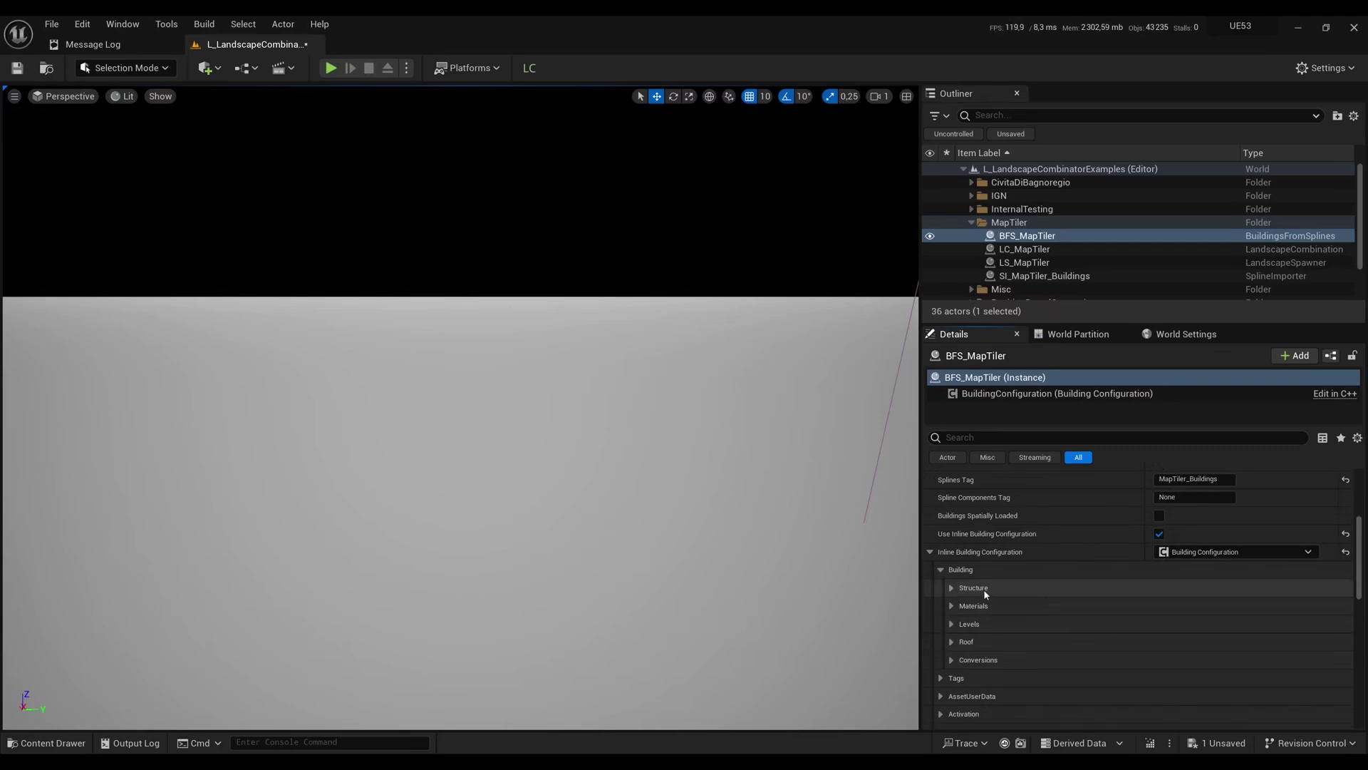
Set Wall Subdivisions to 0 in the Structure settings of the inline building configuration
left_click(951, 587)
scroll(1046, 644, "down", 2)
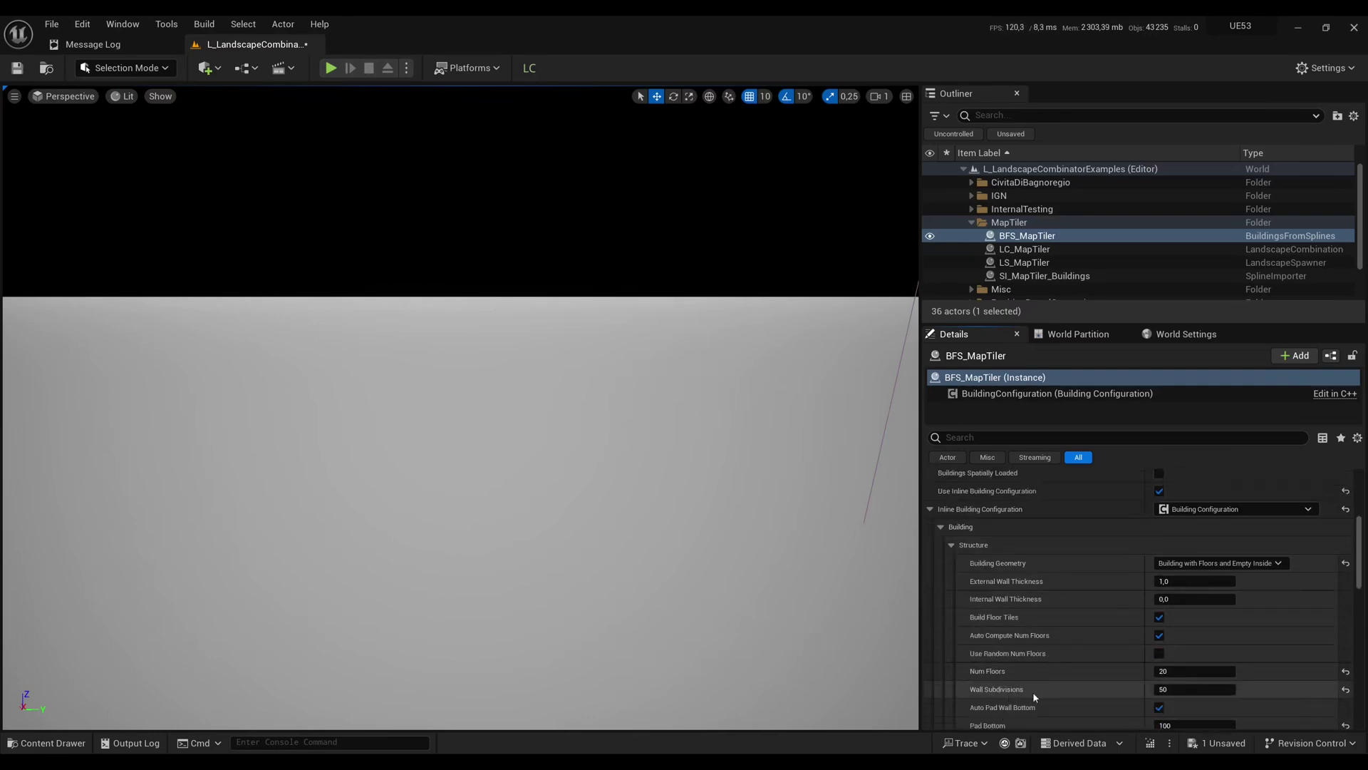
left_click(1194, 689)
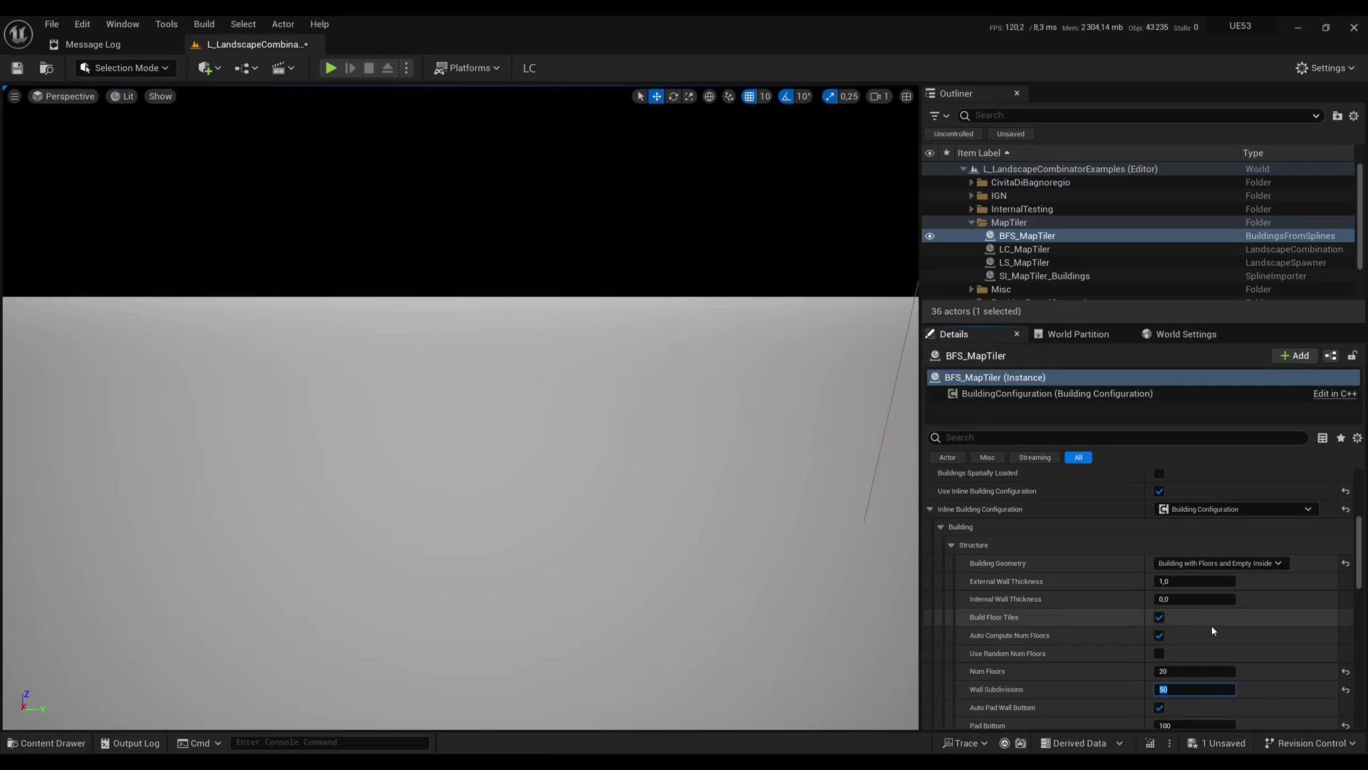
type("0")
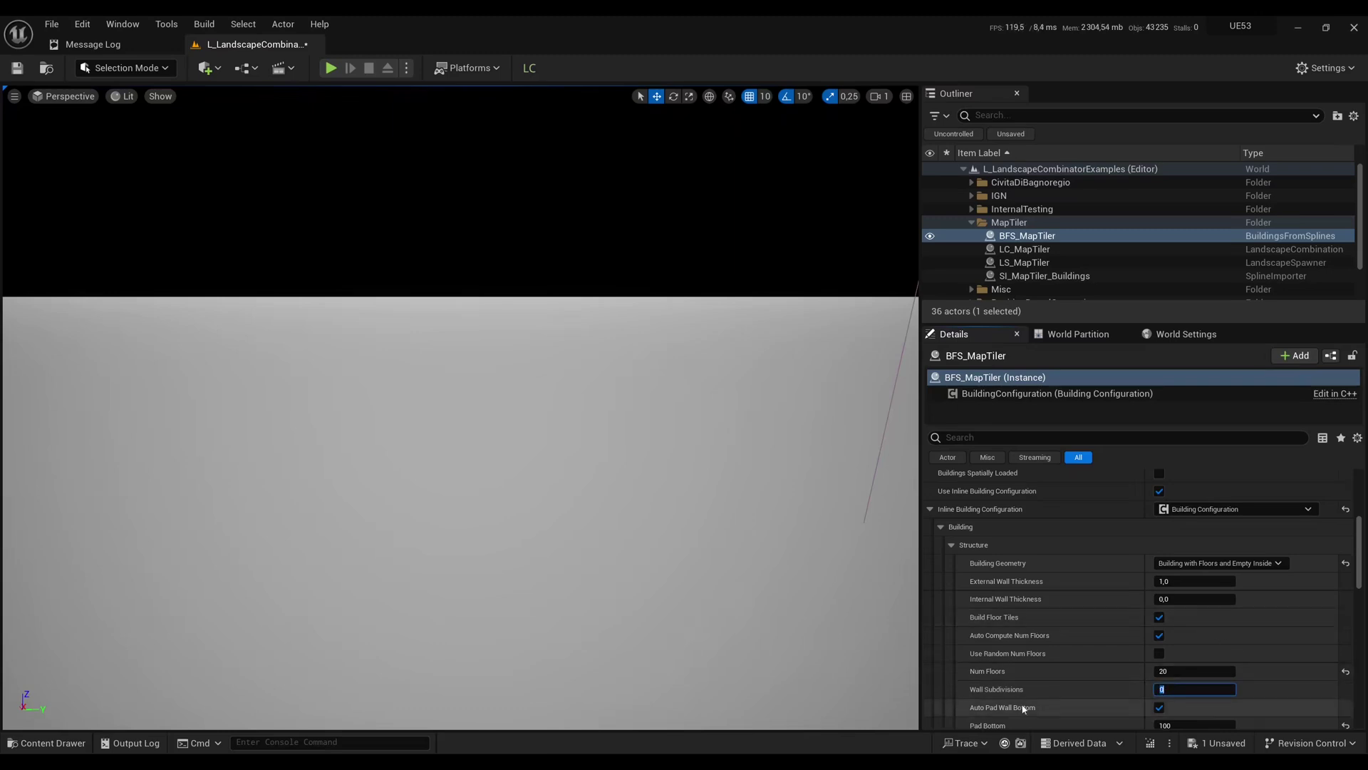
Enable Use Random Num Floors and set Min Num Floors to 4
left_click(1159, 653)
left_click(1194, 670)
scroll(1069, 634, "down", 1)
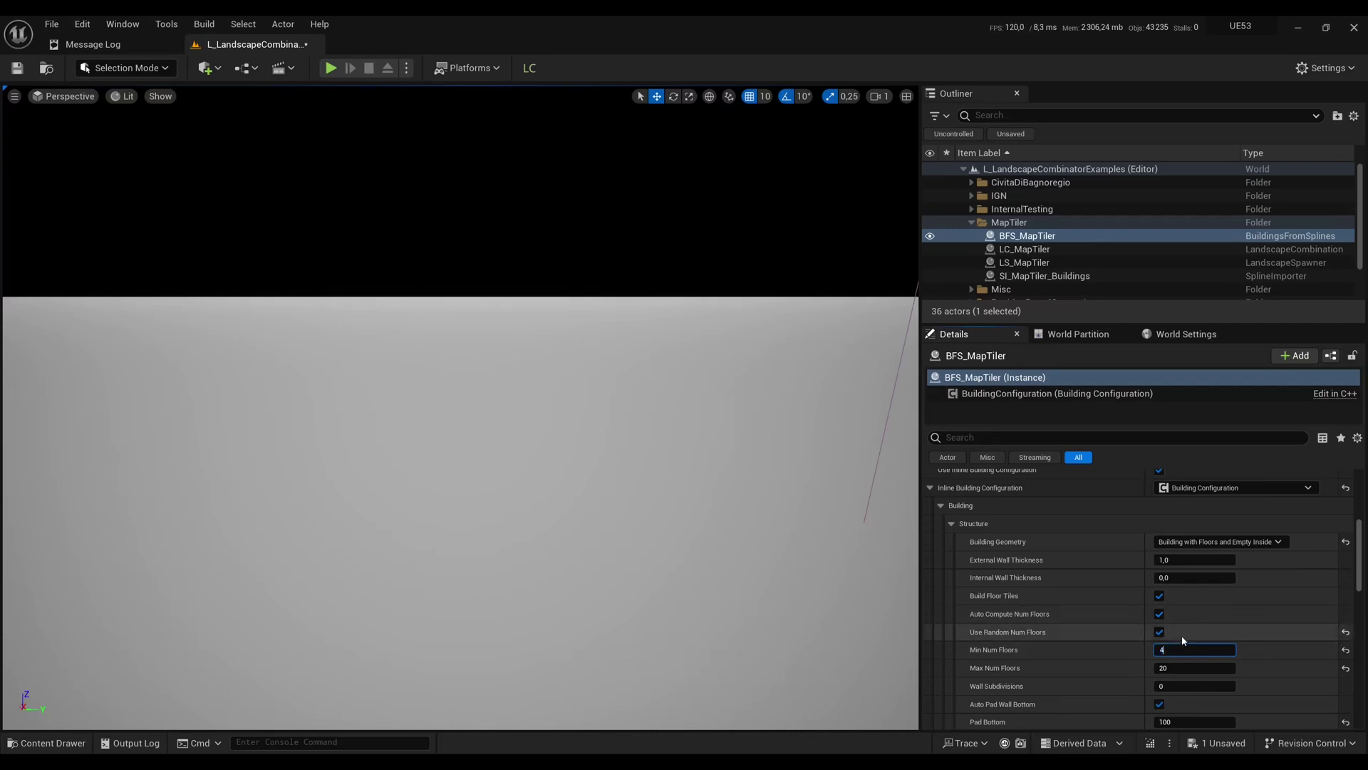
Examine the attachment settings of the hole segment with segment length 200 in the level configuration
scroll(1055, 656, "down", 10)
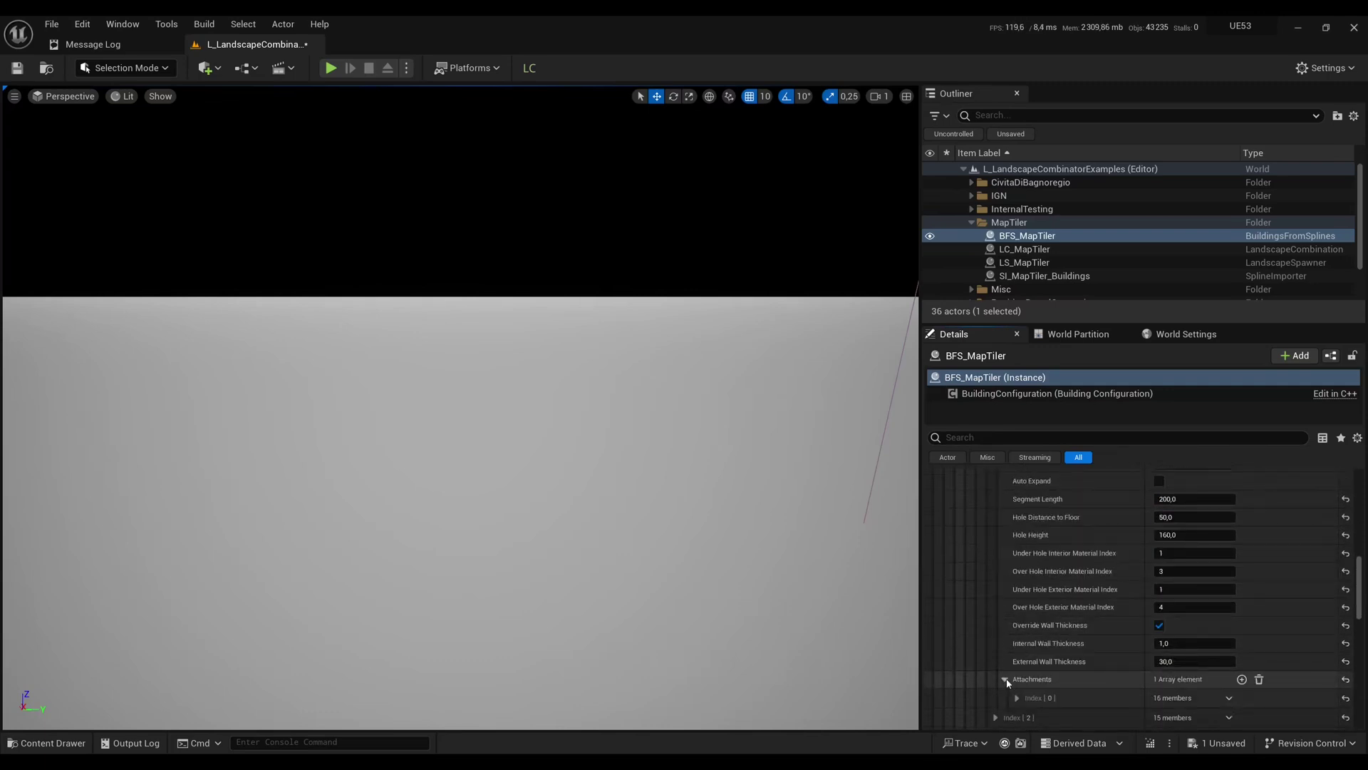
left_click(1006, 679)
scroll(1019, 677, "down", 2)
scroll(1026, 556, "up", 3)
left_click(1019, 518)
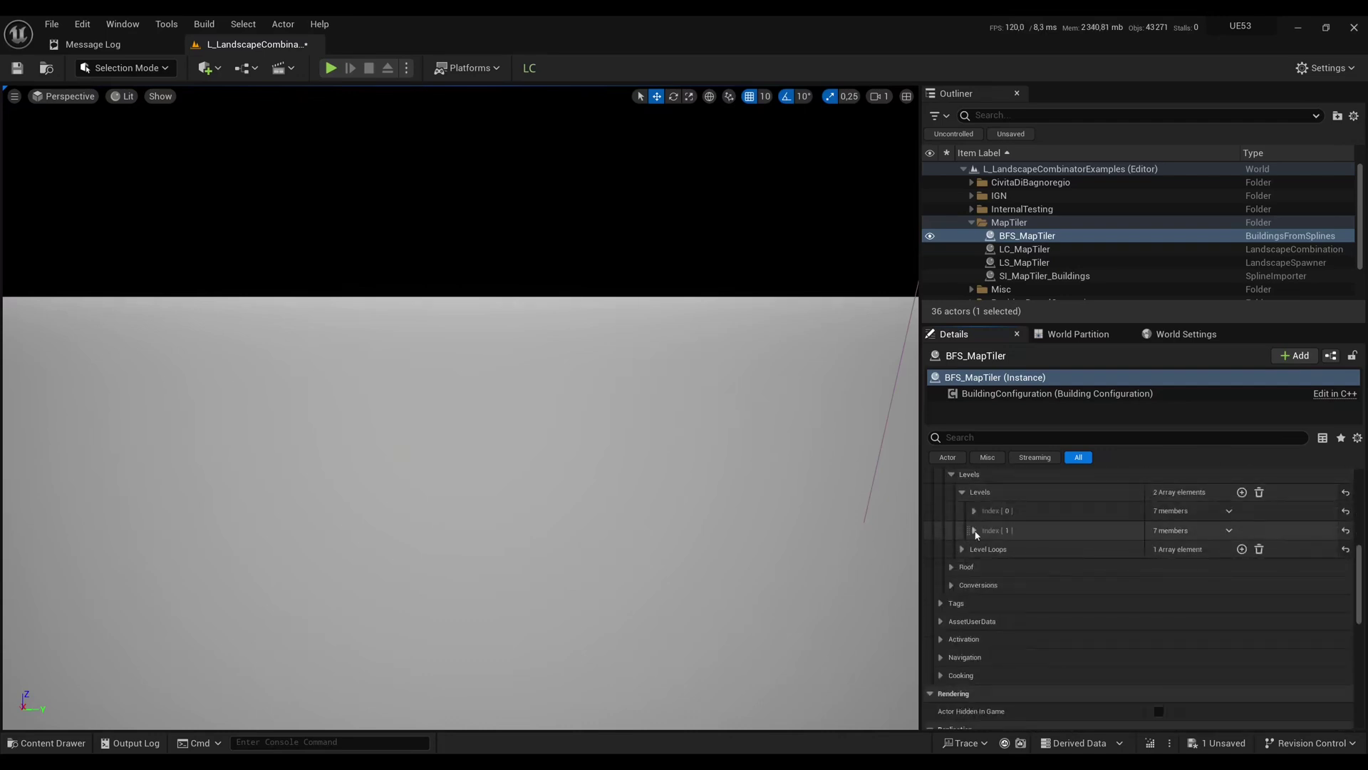
Change the second level's window attachment to Instanced Static Mesh Component and choose a window mesh for it
left_click(987, 531)
left_click(986, 639)
left_click(996, 658)
scroll(1098, 653, "down", 3)
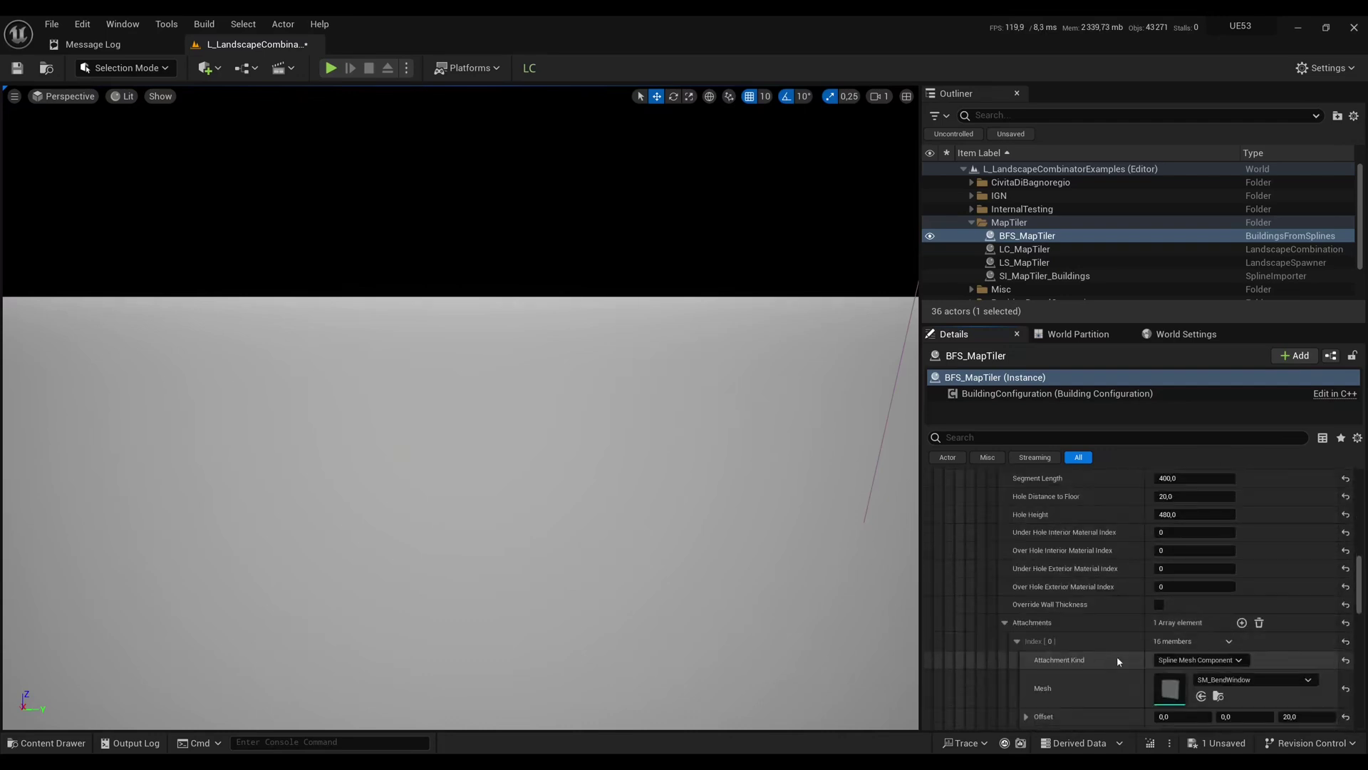
left_click(1212, 660)
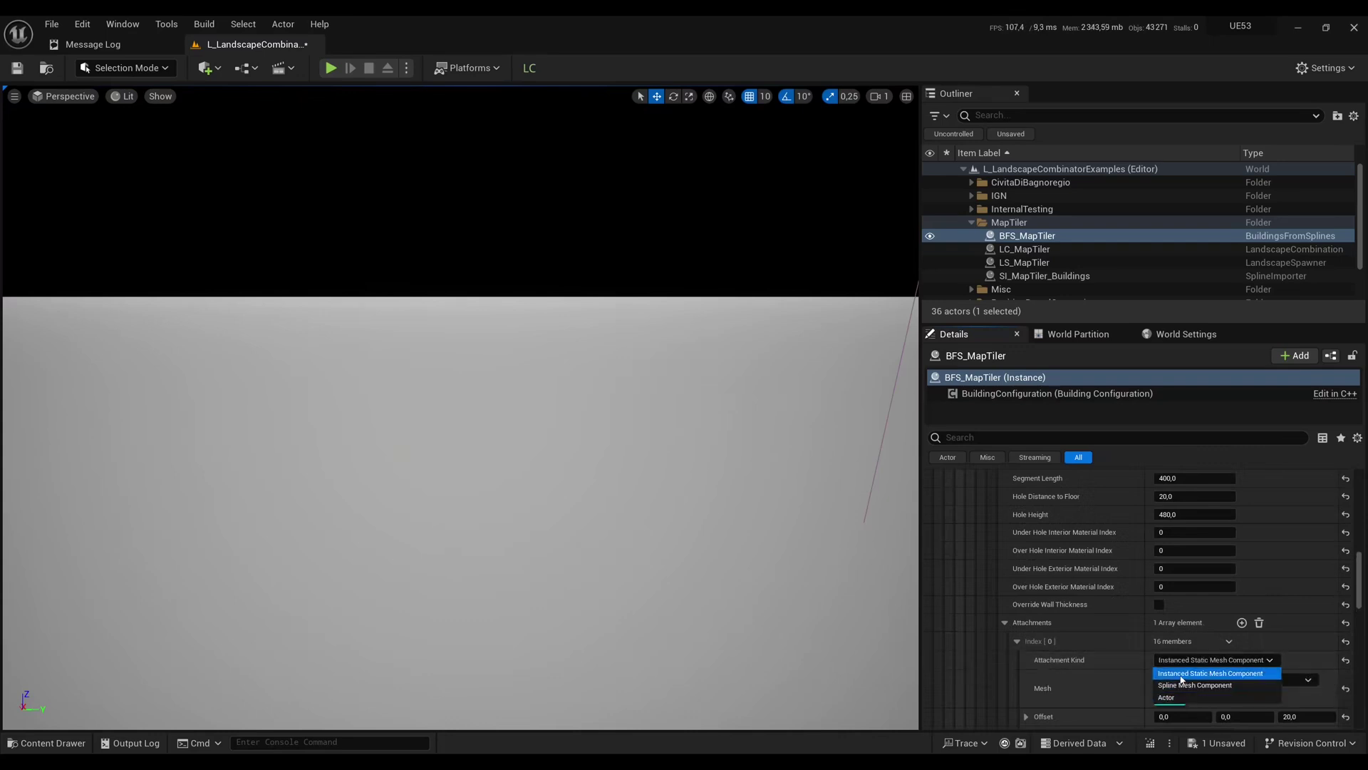
left_click(1186, 673)
left_click(1225, 679)
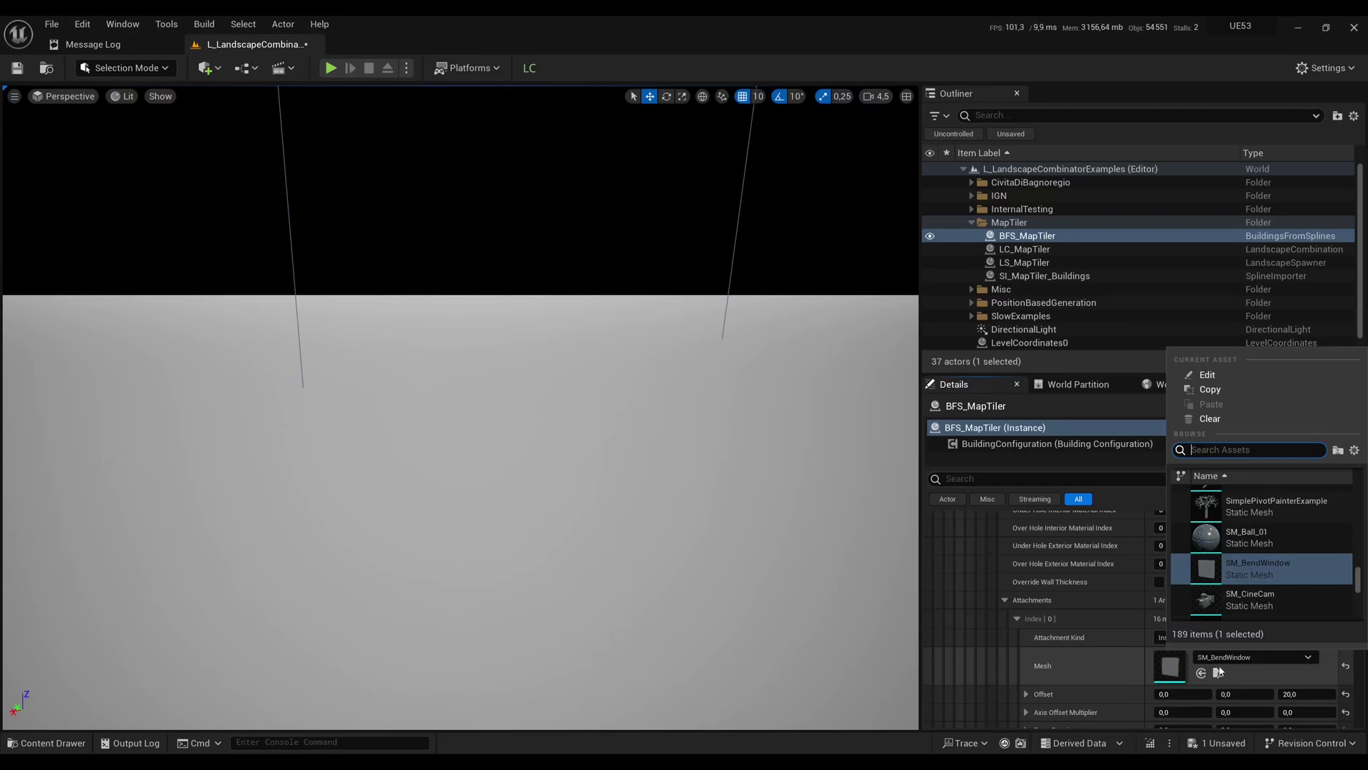
type("window")
left_click(1258, 563)
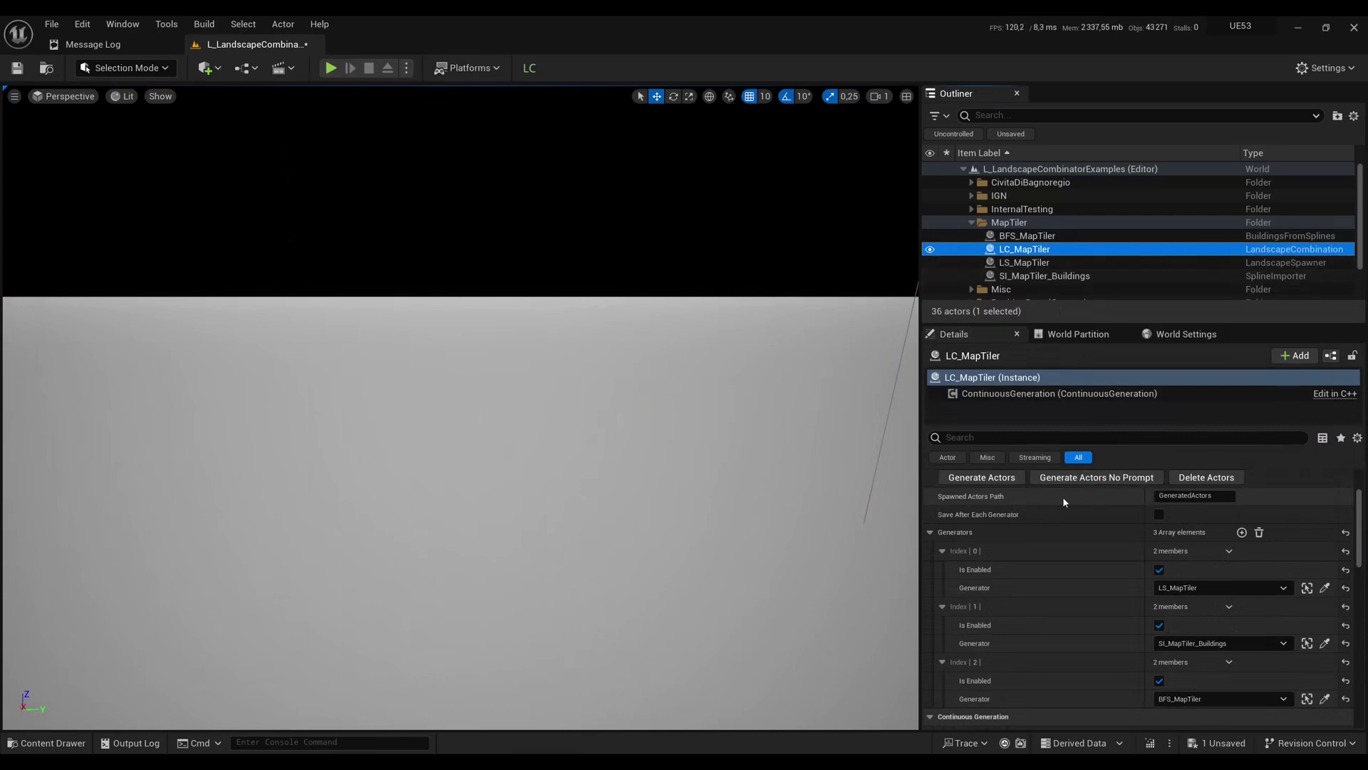
Generate the LC_MapTiler actors without a prompt and look over the generated buildings across the landscape
left_click(1075, 477)
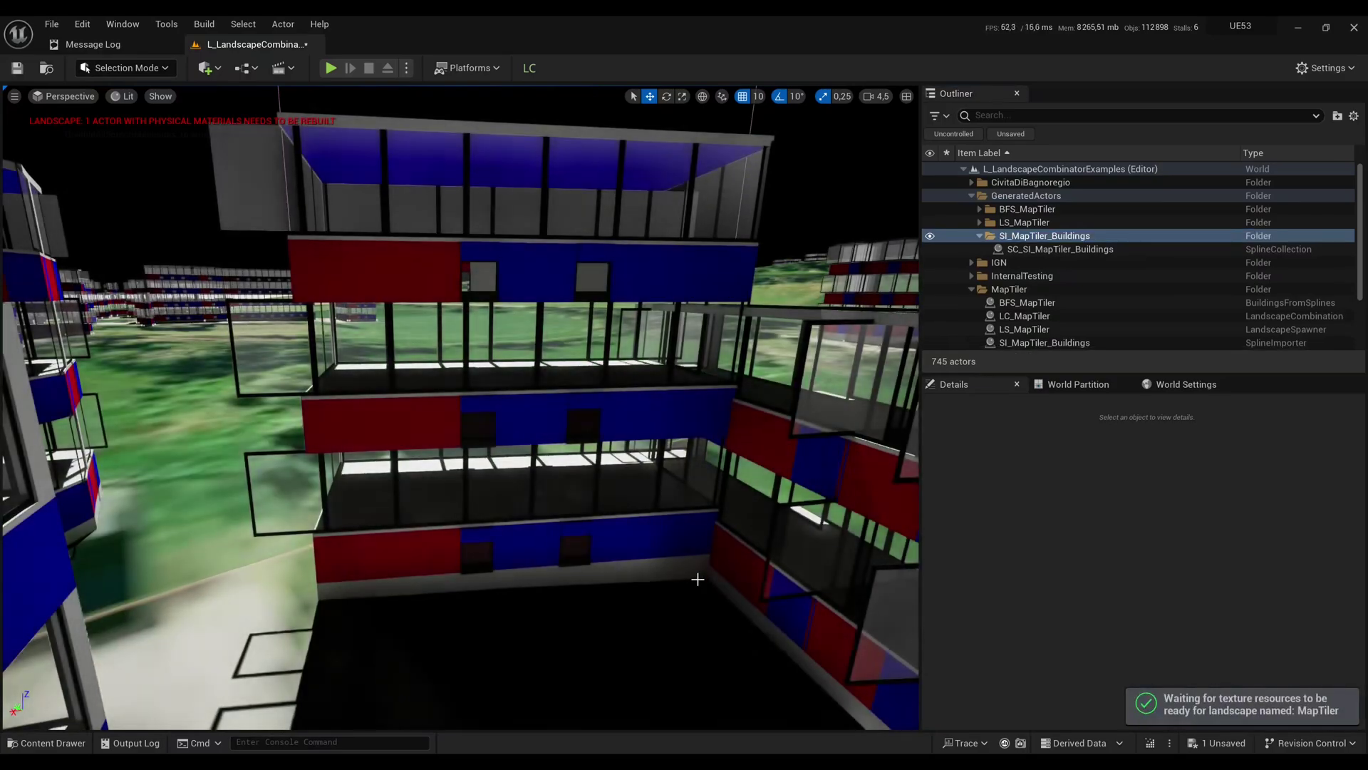
key("s")
right_click_drag(711, 533, 549, 471)
scroll(710, 533, "up", 5)
key("w")
key("w")
scroll(741, 515, "down", 2)
right_click_drag(769, 540, 741, 538)
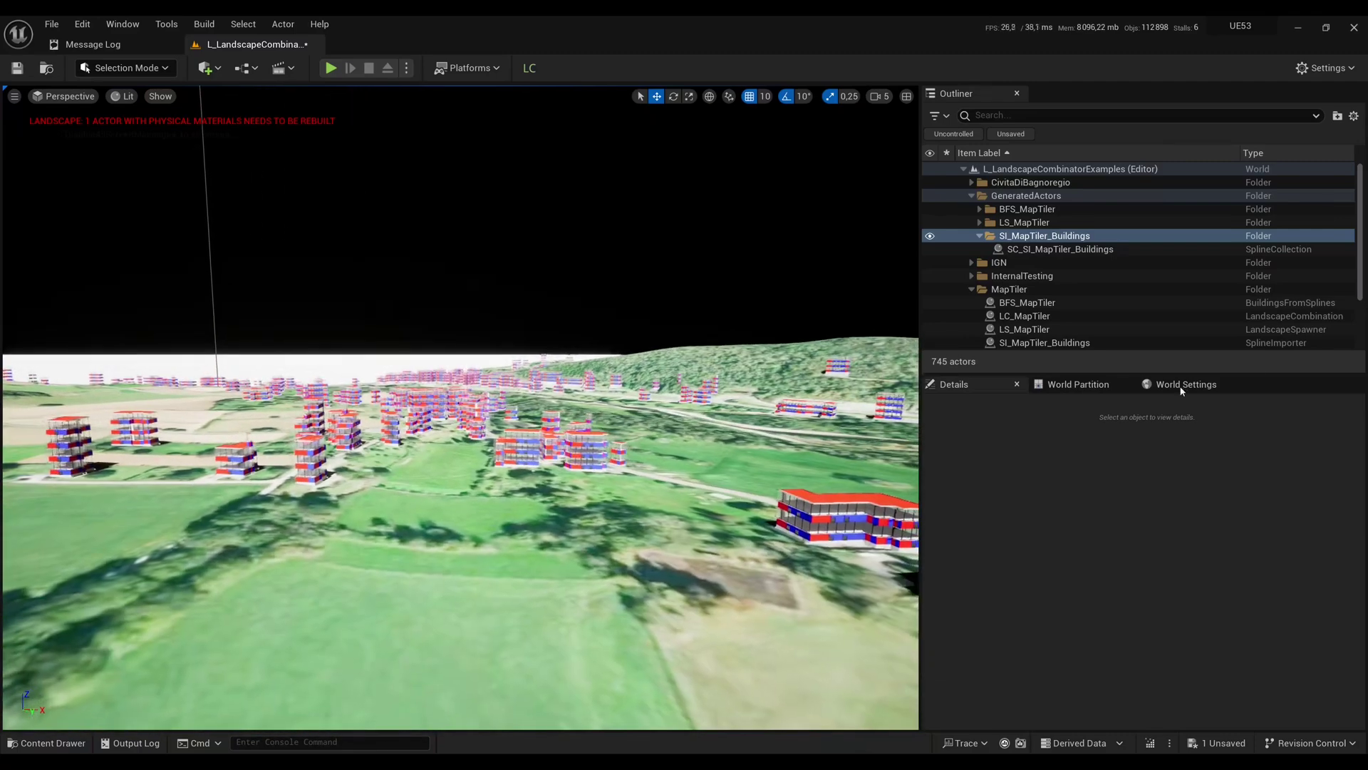
Create a building configuration class named BCFG_Tutorial_Opt from BFS_MapTiler's inline configuration
left_click(1024, 305)
left_click_drag(1038, 372, 1036, 316)
scroll(972, 617, "down", 4)
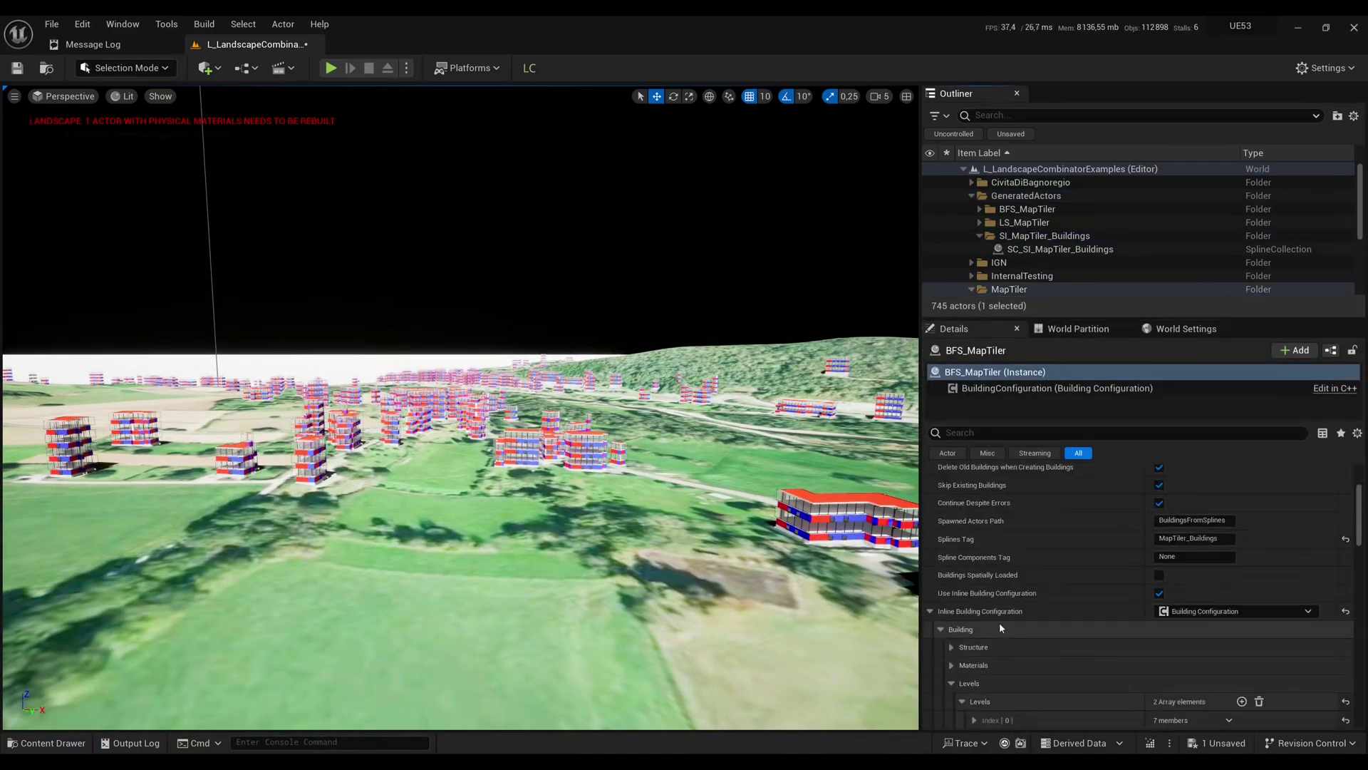
scroll(1067, 629, "up", 4)
left_click_drag(1181, 544, 1244, 544)
type("Tutorial_Opt")
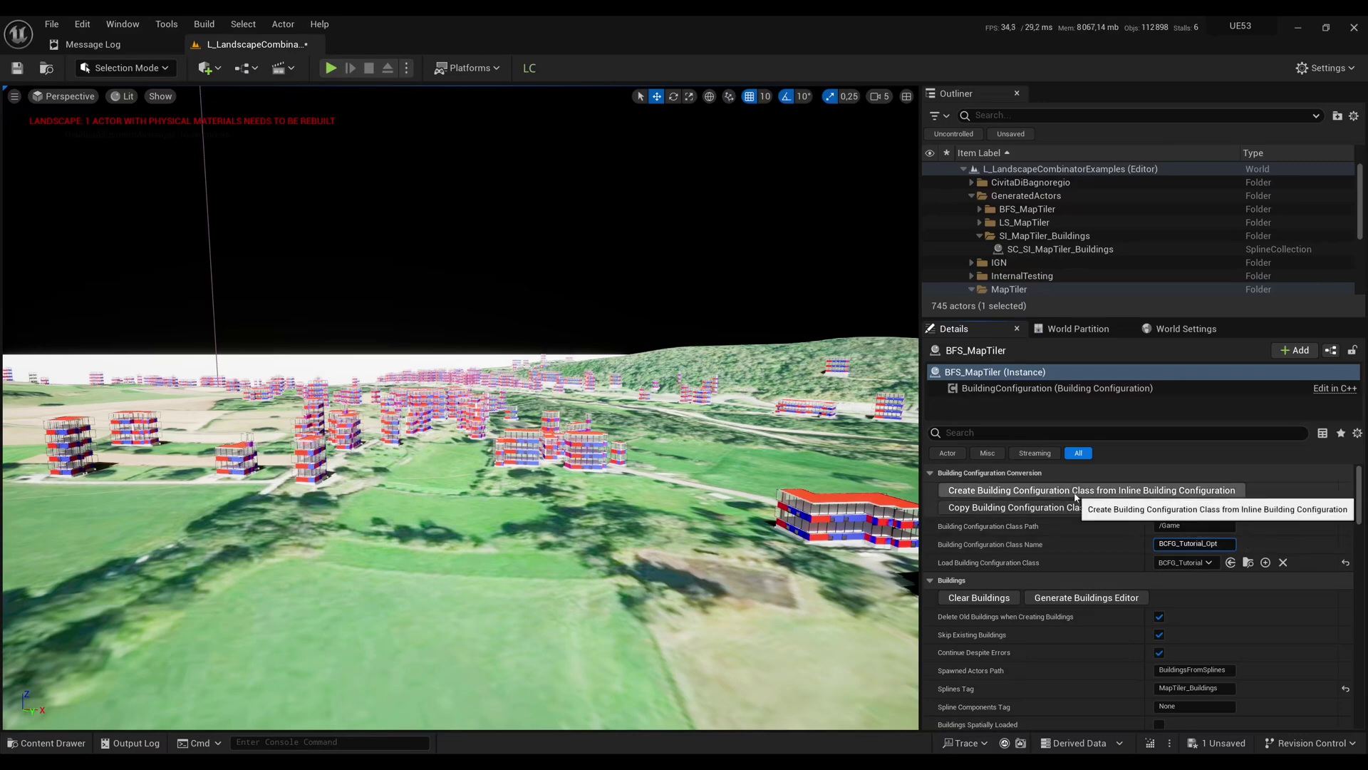
left_click(1034, 491)
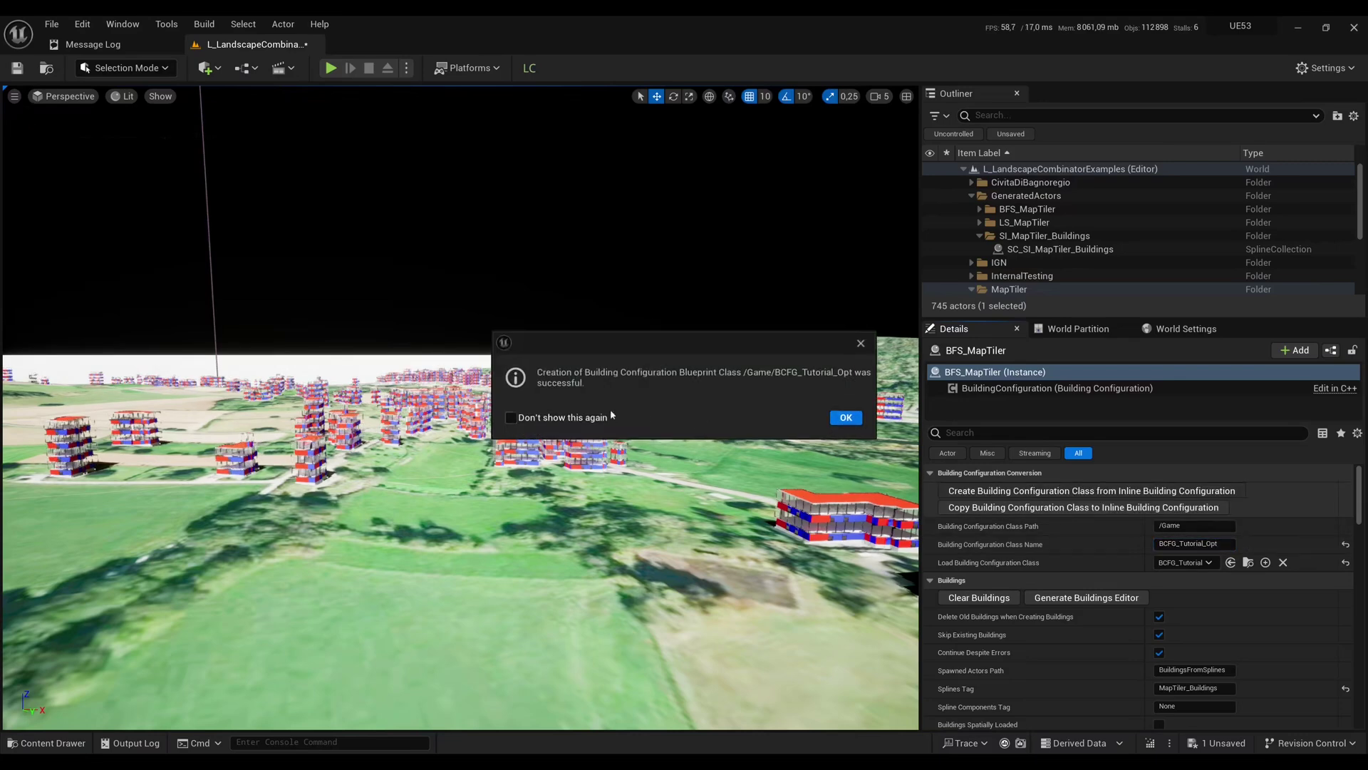
left_click(846, 419)
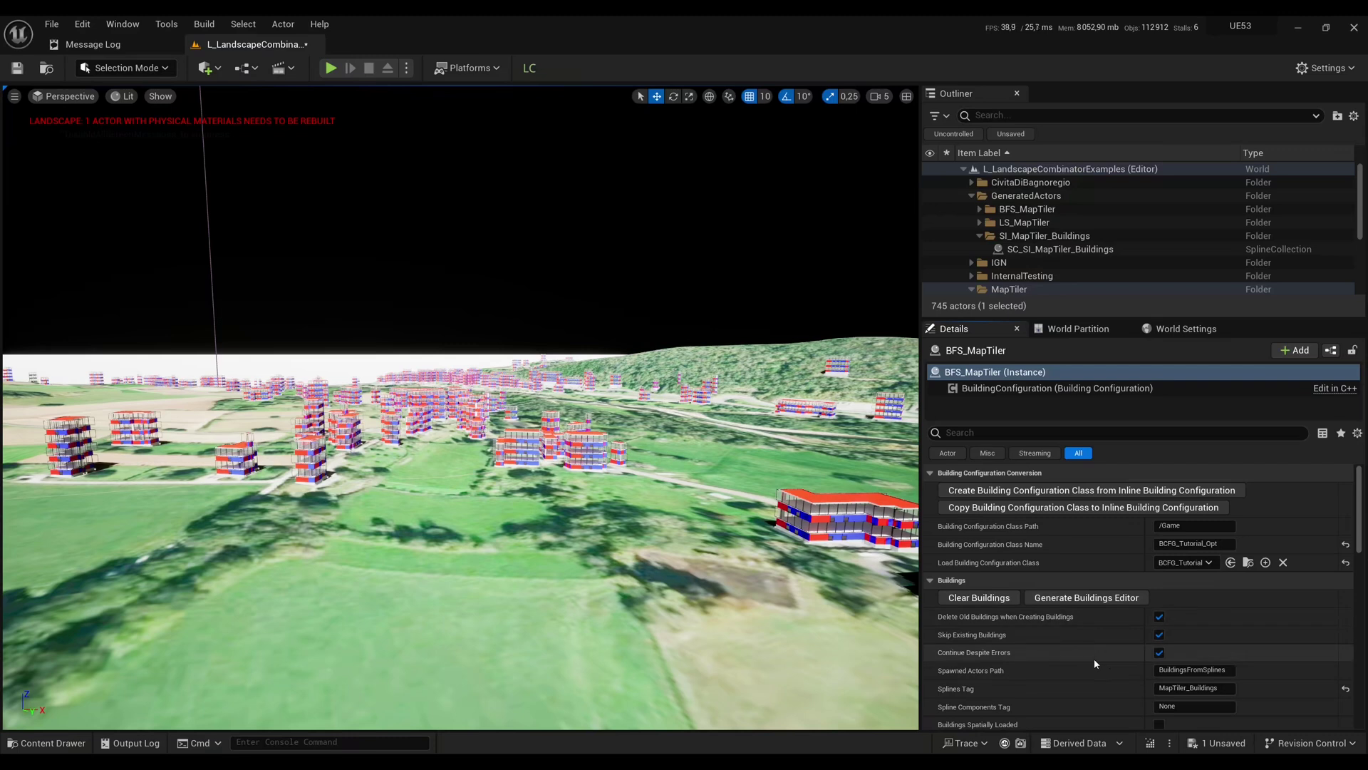
scroll(1093, 666, "down", 3)
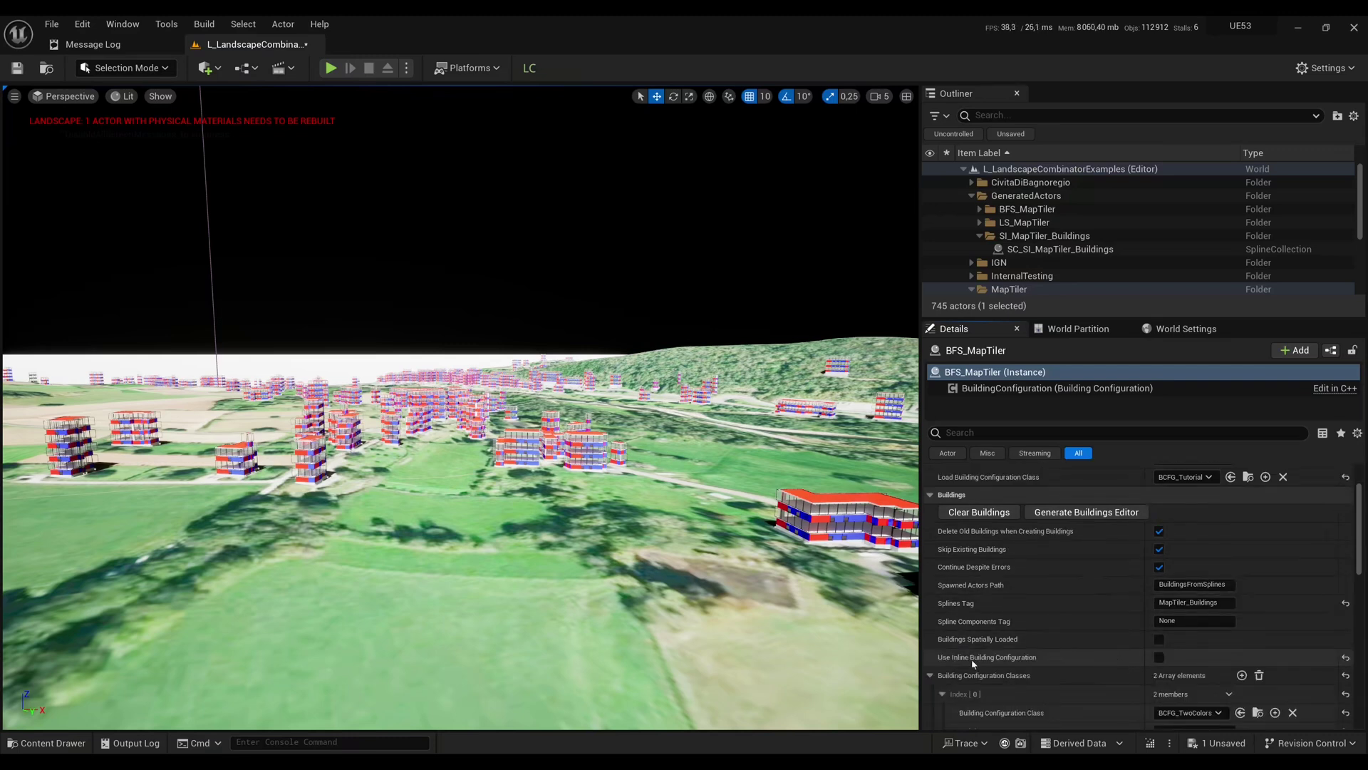
Set the weight of the BCFG_Tutorial_Opt configuration class to 2.0 and regenerate the BFS_MapTiler buildings across the landscape
scroll(1109, 657, "down", 4)
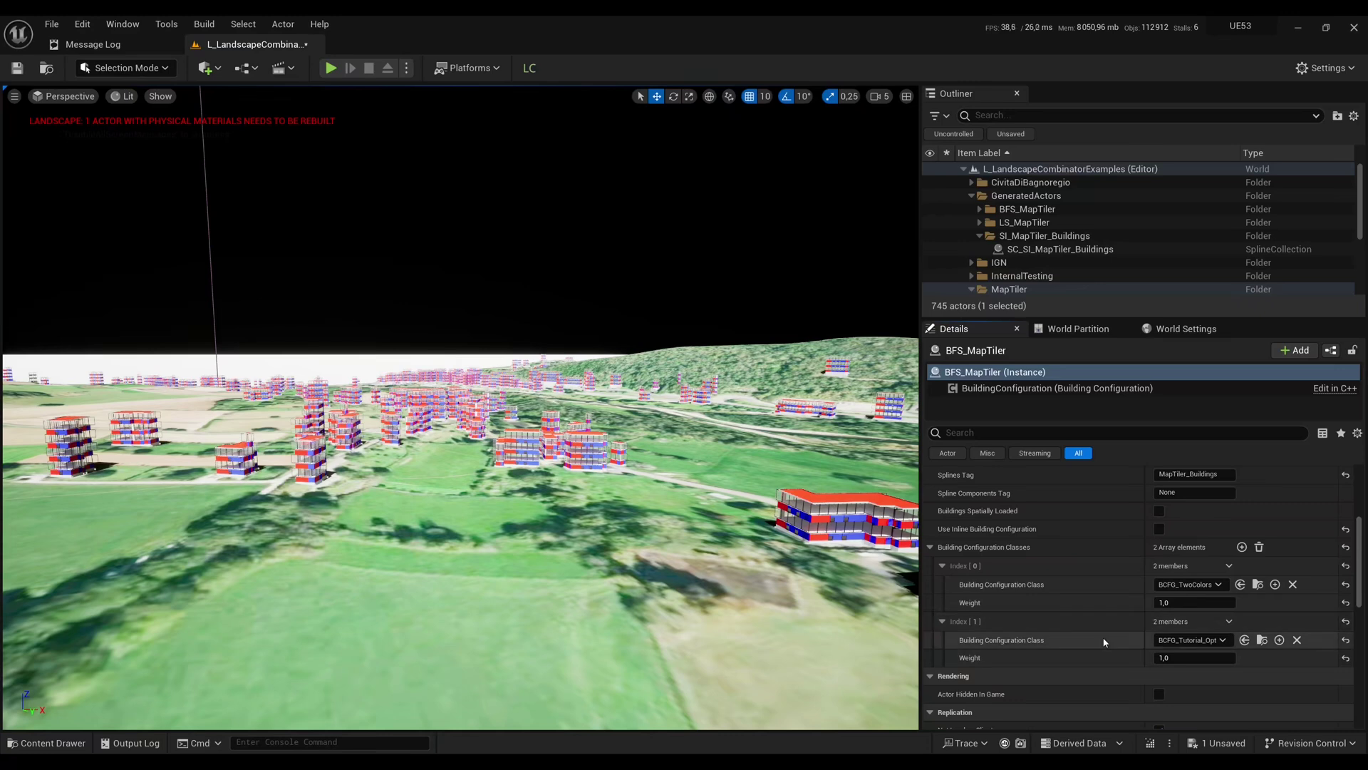
left_click(1187, 603)
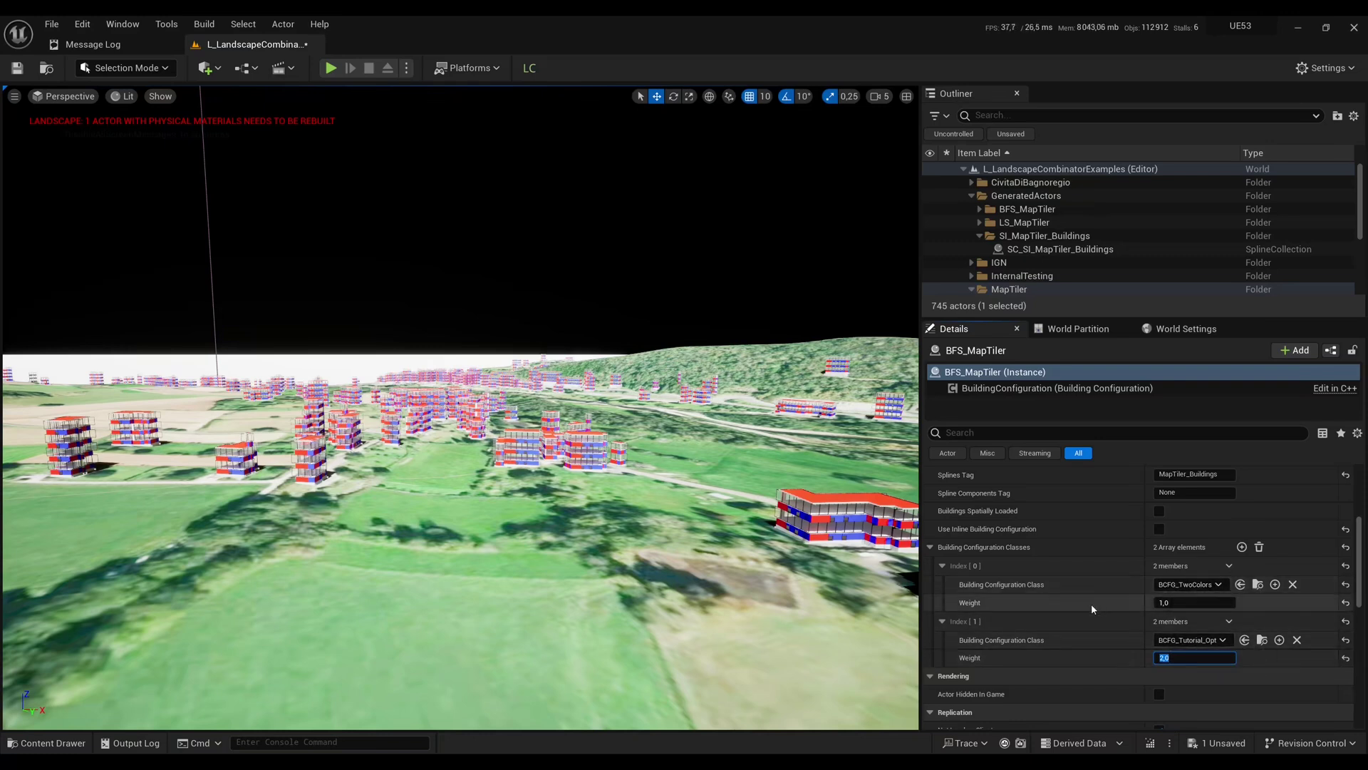
scroll(1092, 604, "up", 3)
scroll(1028, 533, "down", 1)
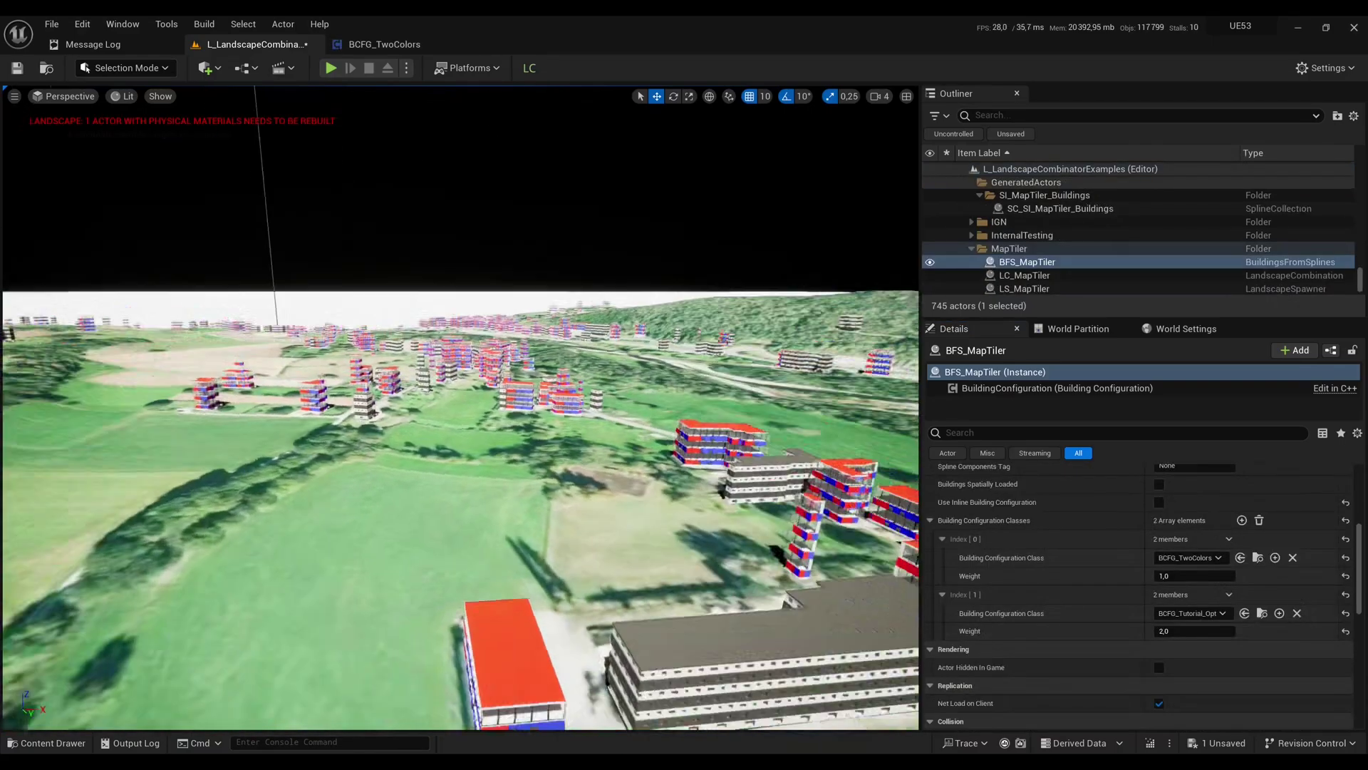
scroll(460, 407, "down", 1)
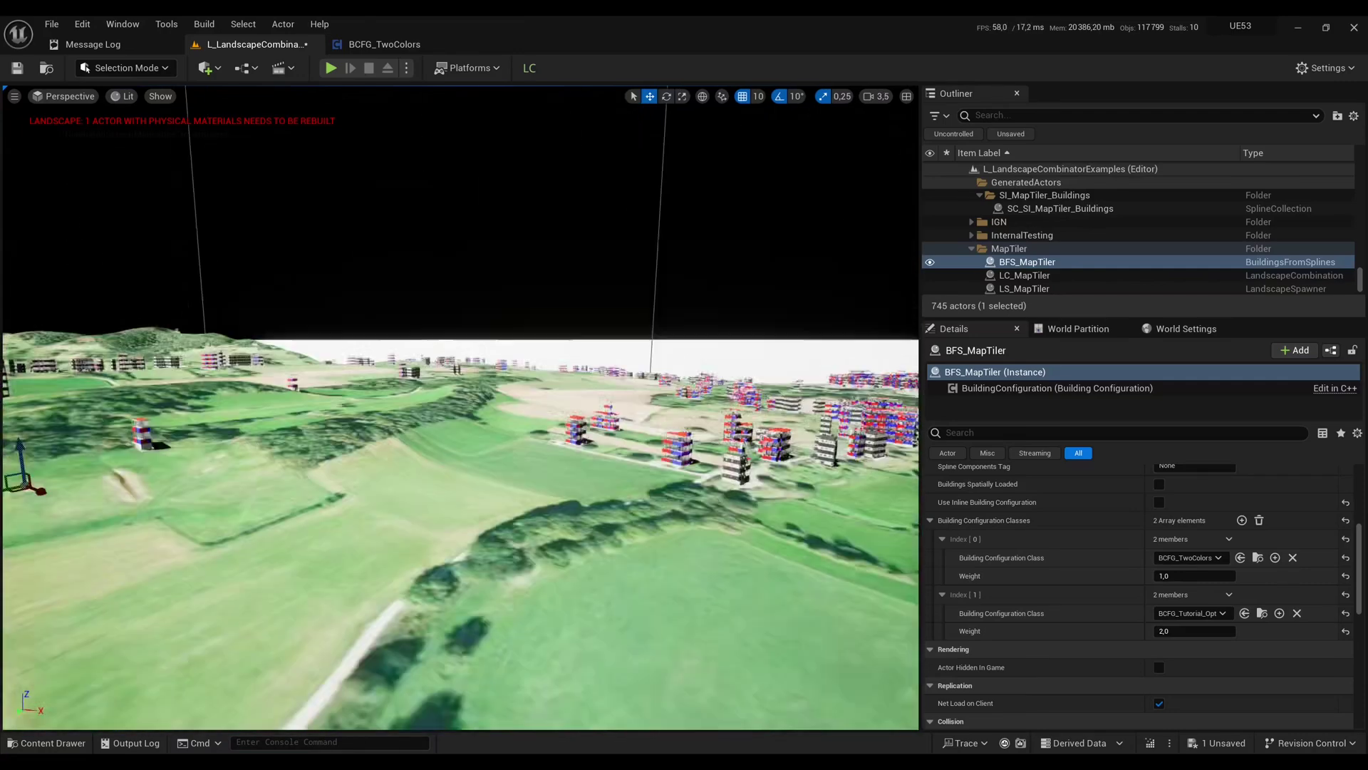
scroll(460, 408, "down", 1)
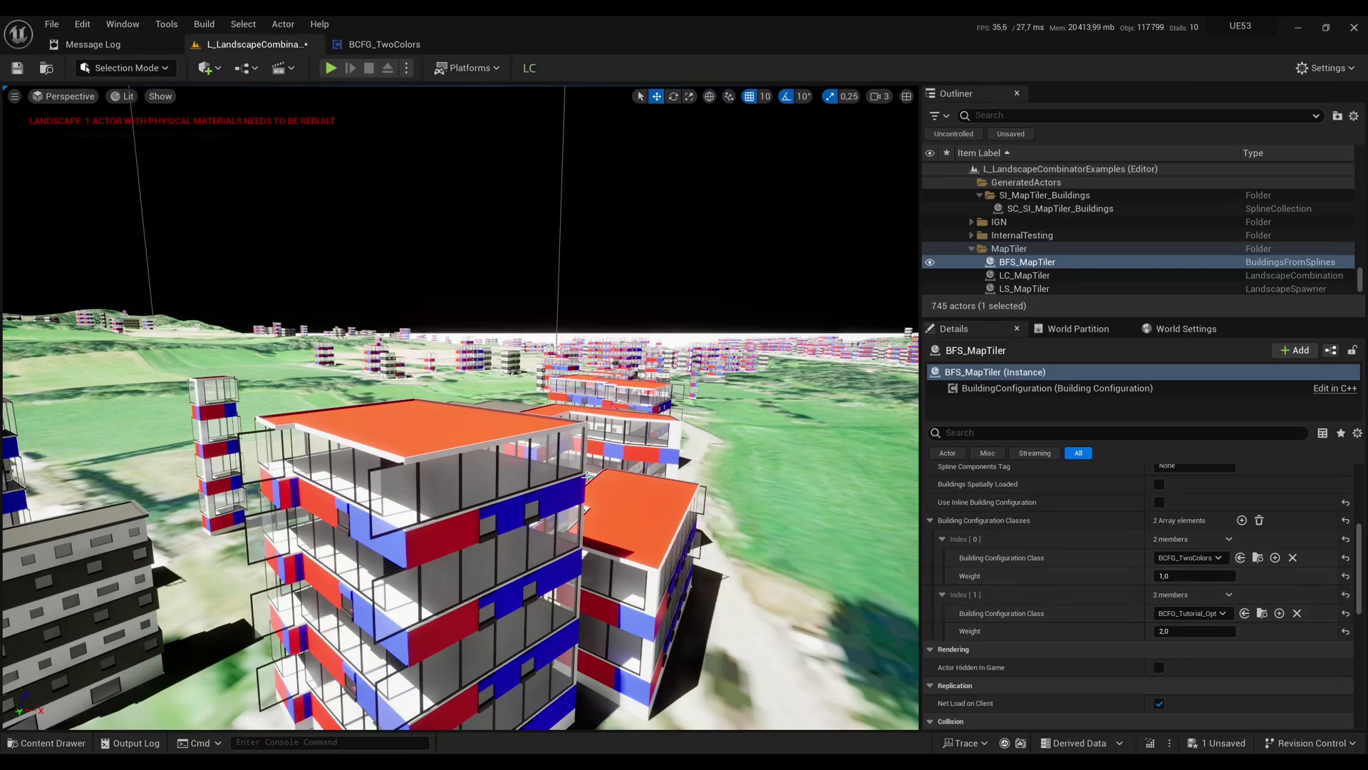
In the BCFG_Tutorial_Opt class, enable Reset Wall Segments on Corners for the second level and Auto Expand for its hole segment
left_click(1262, 613)
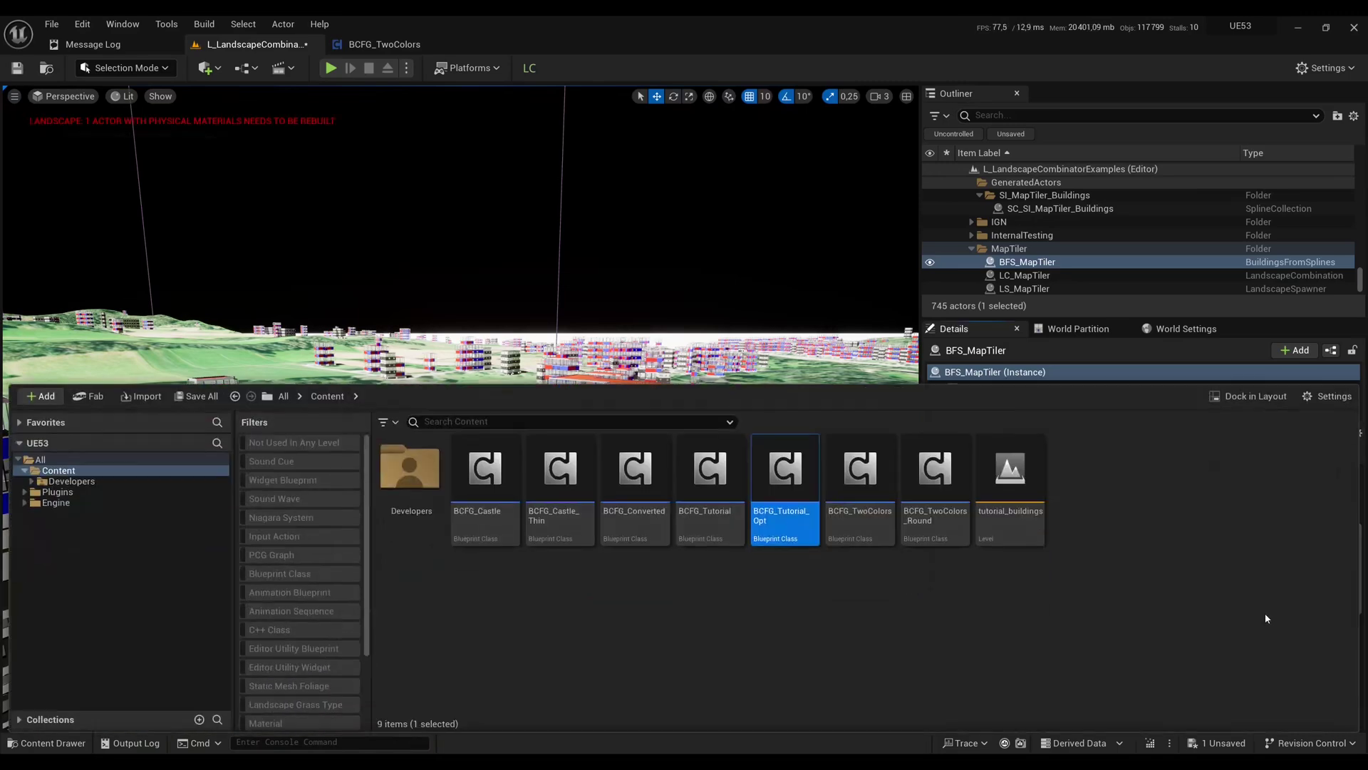
double_click(798, 481)
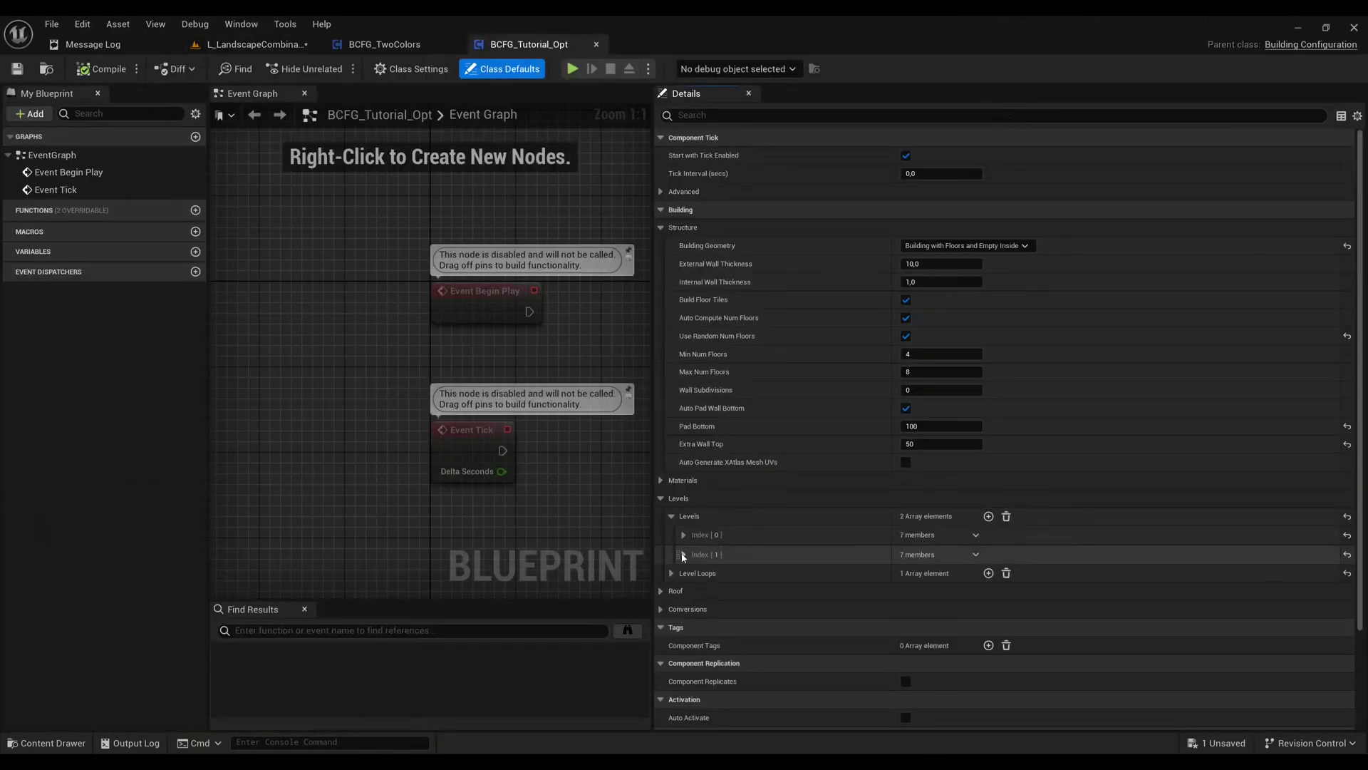
left_click(683, 554)
scroll(704, 488, "down", 3)
left_click(693, 598)
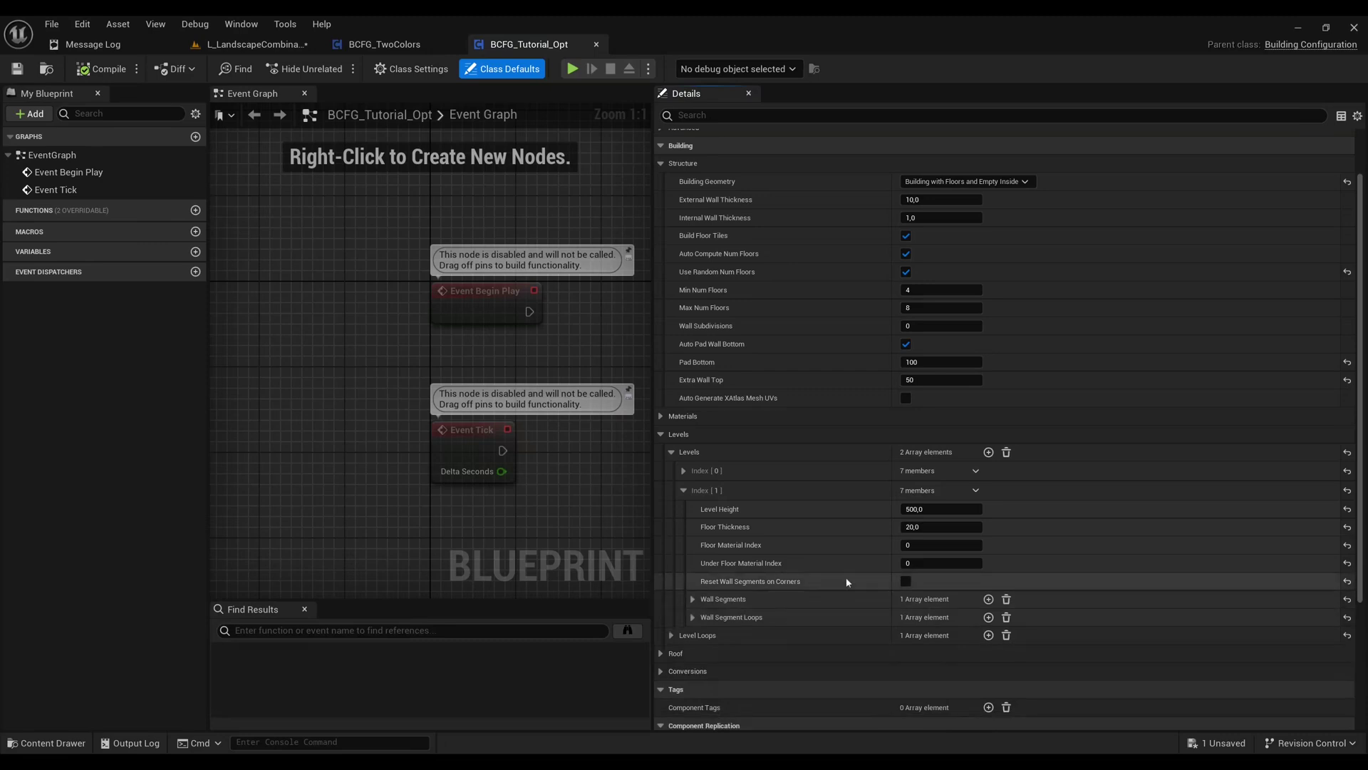
left_click(906, 581)
scroll(783, 483, "down", 1)
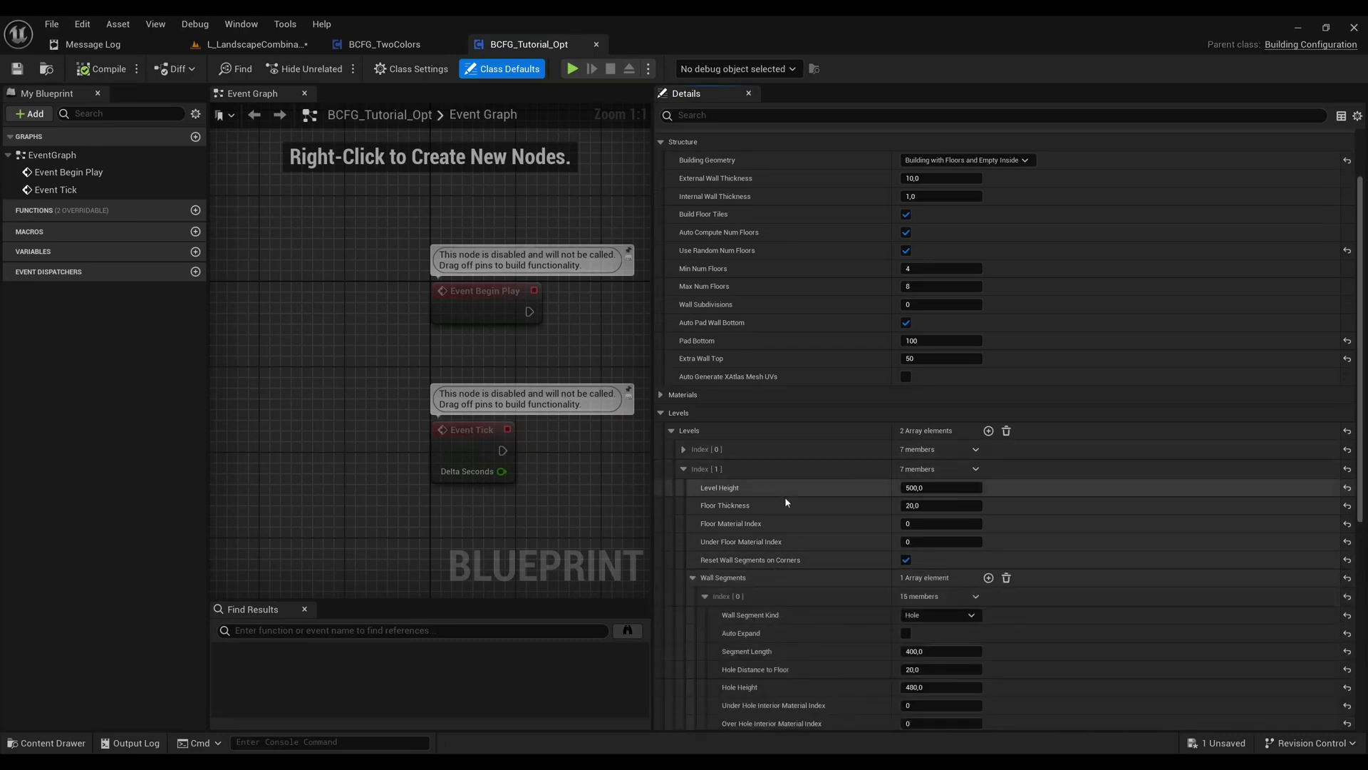
left_click(907, 634)
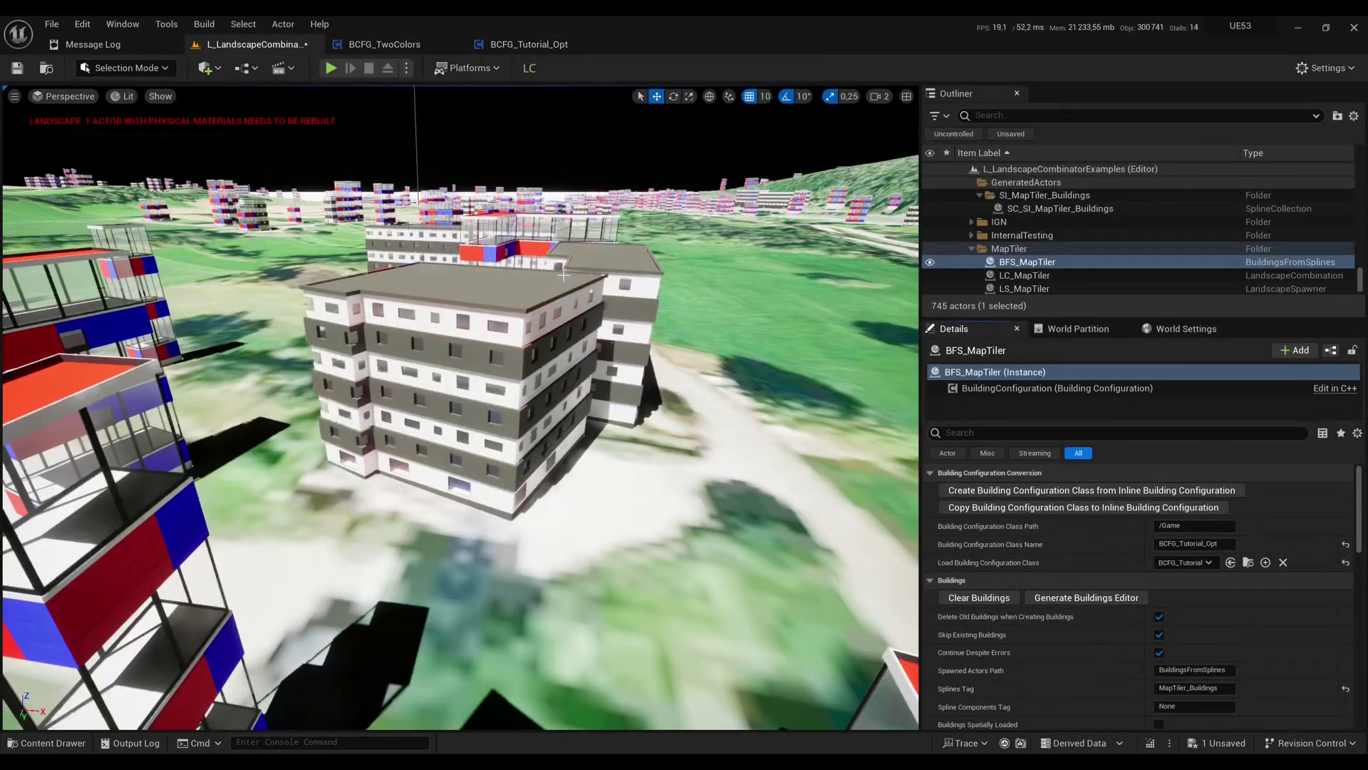
Examine the walls and corners of the generated buildings up close and survey the building mix across the whole landscape
right_click_drag(459, 406, 399, 328)
scroll(459, 407, "down", 3)
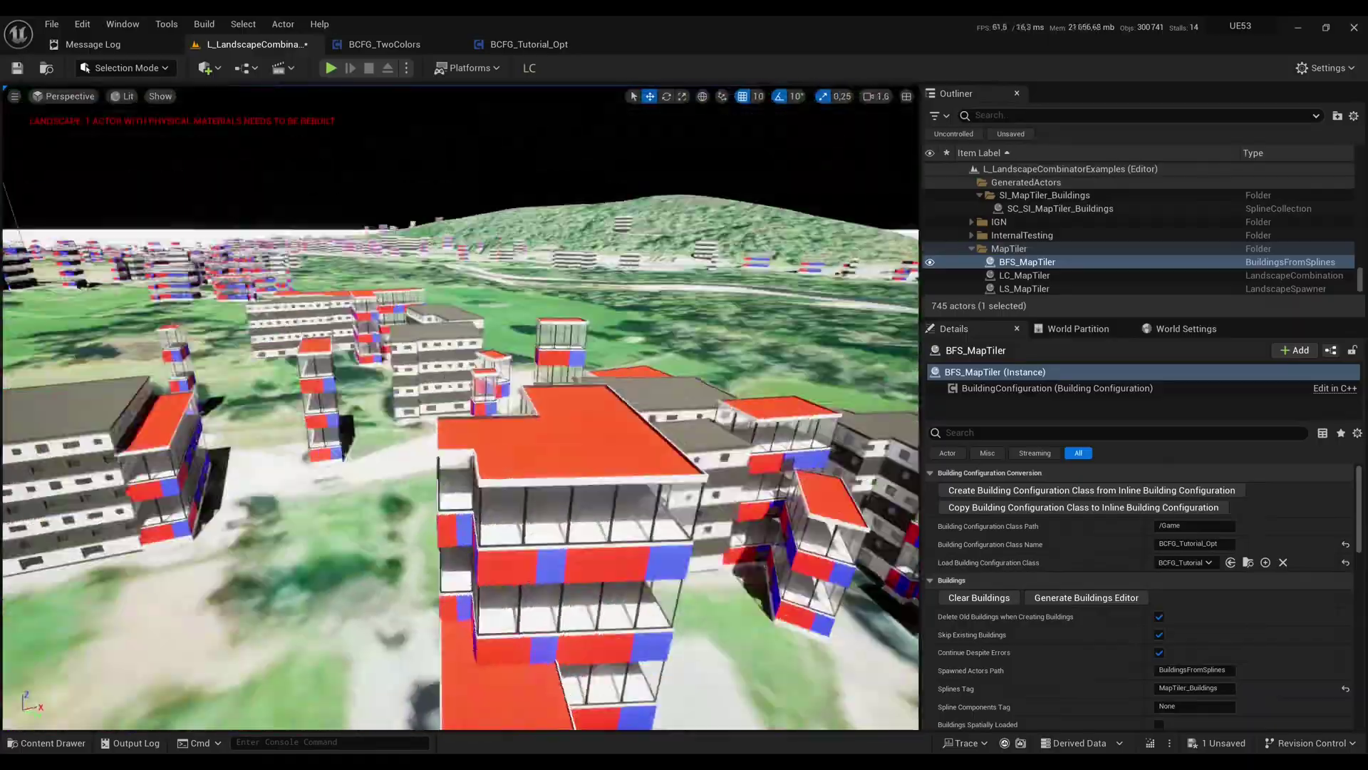
mouse_move(459, 406)
right_mouse_down()
mouse_move(542, 484)
mouse_move(456, 406)
right_mouse_up()
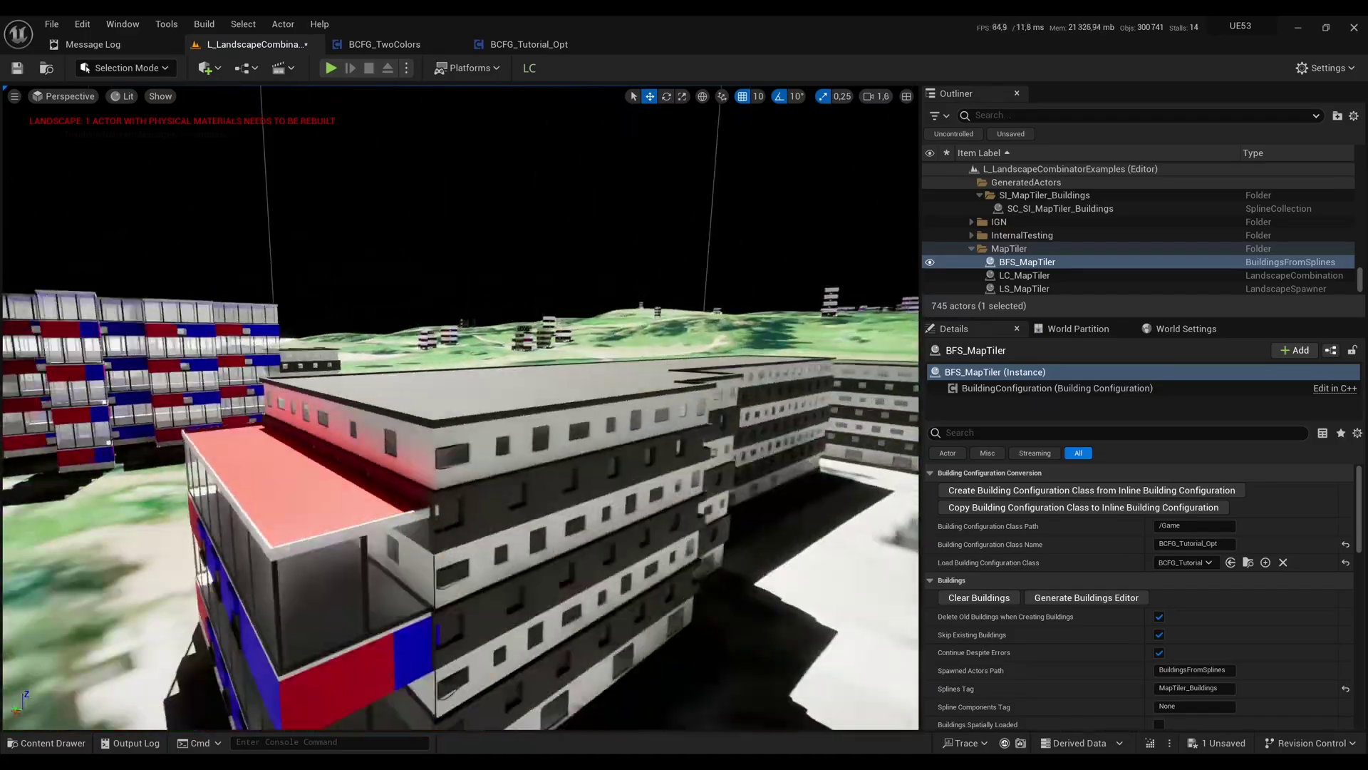
right_click_drag(459, 406, 538, 361)
scroll(460, 406, "up", 1)
scroll(460, 407, "up", 3)
scroll(460, 406, "up", 8)
scroll(459, 406, "up", 4)
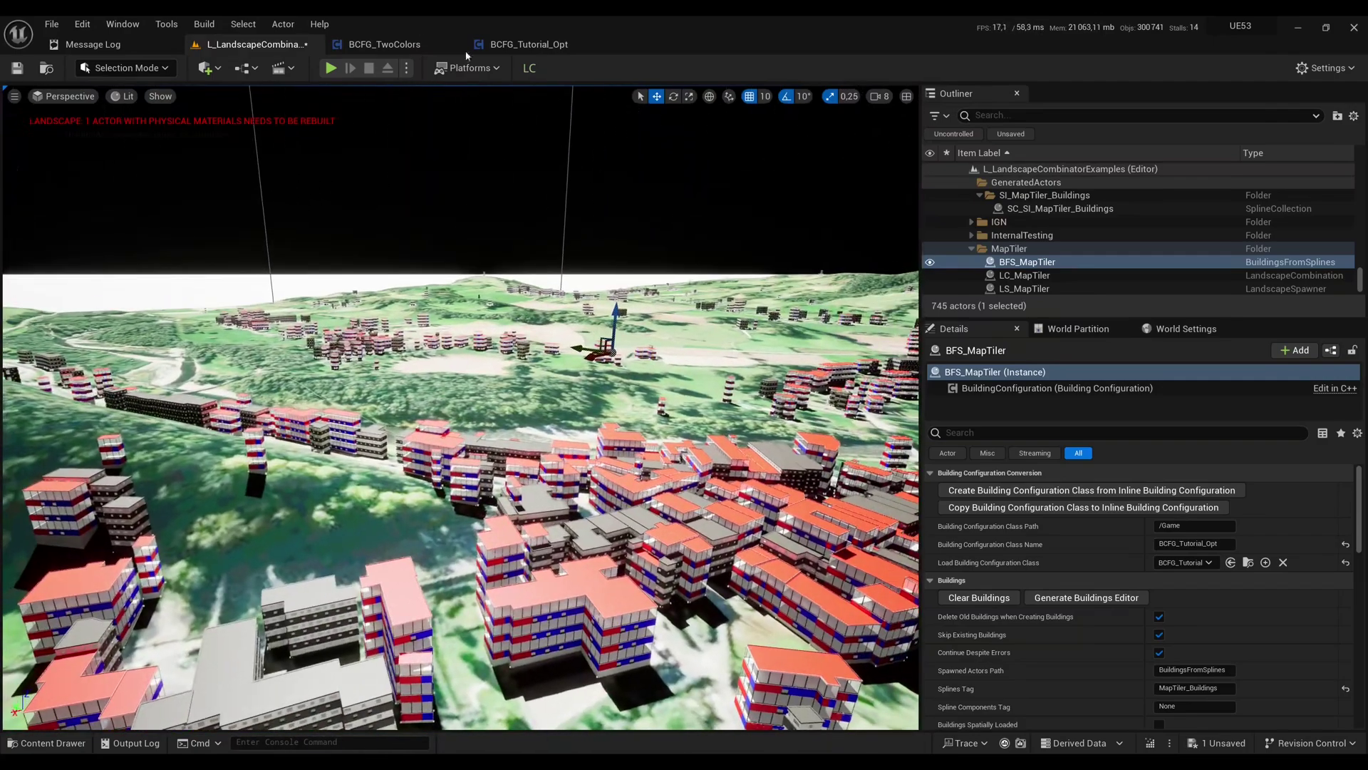